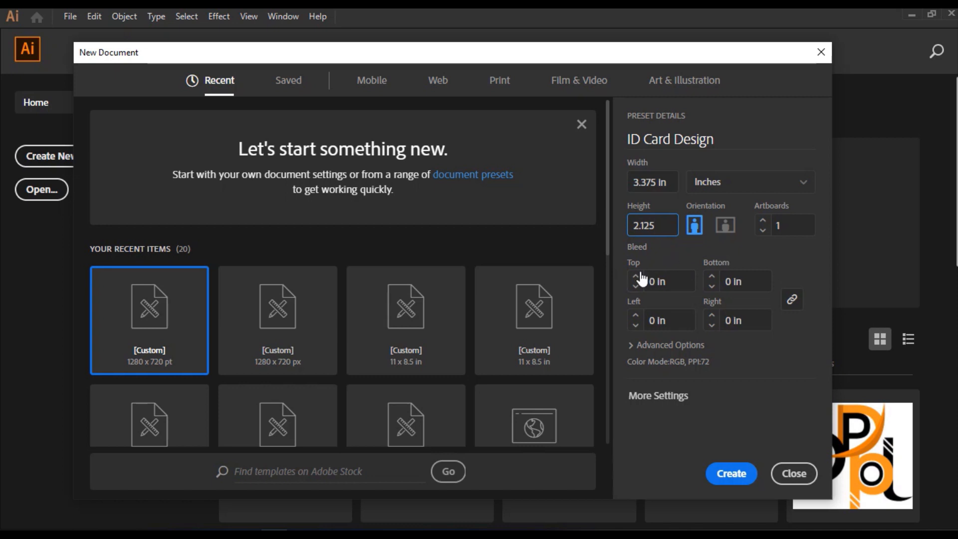
Add a bleed around the page and create the ID Card Design document in portrait orientation
click(636, 276)
click(694, 225)
key(Return)
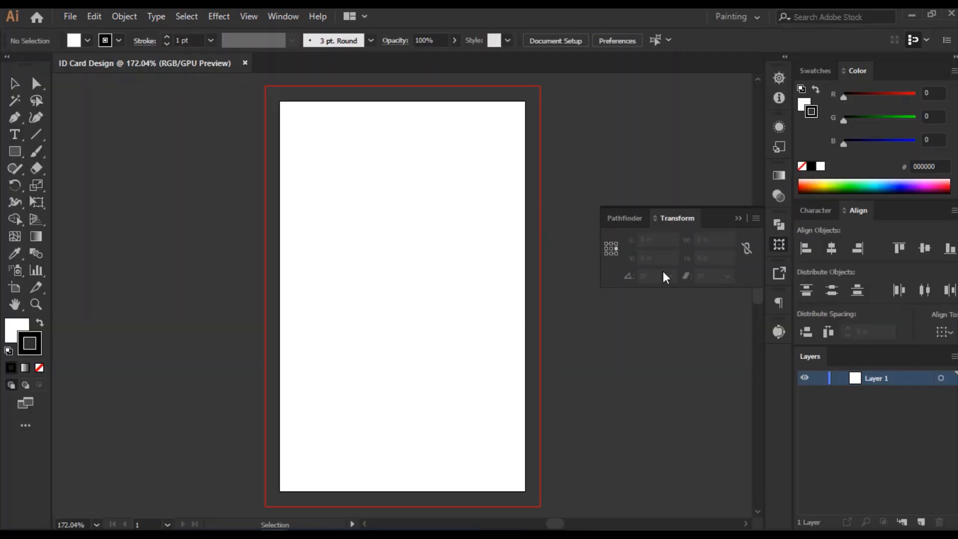
Draw a white, strokeless rectangle covering the card to the bleed edge and offset its path by -0.25 in
click(633, 214)
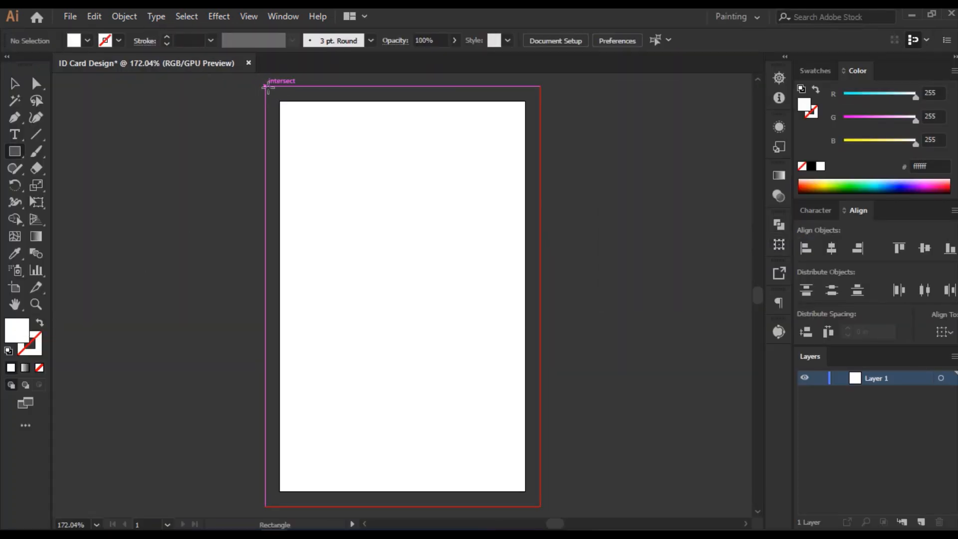
drag(264, 86, 540, 506)
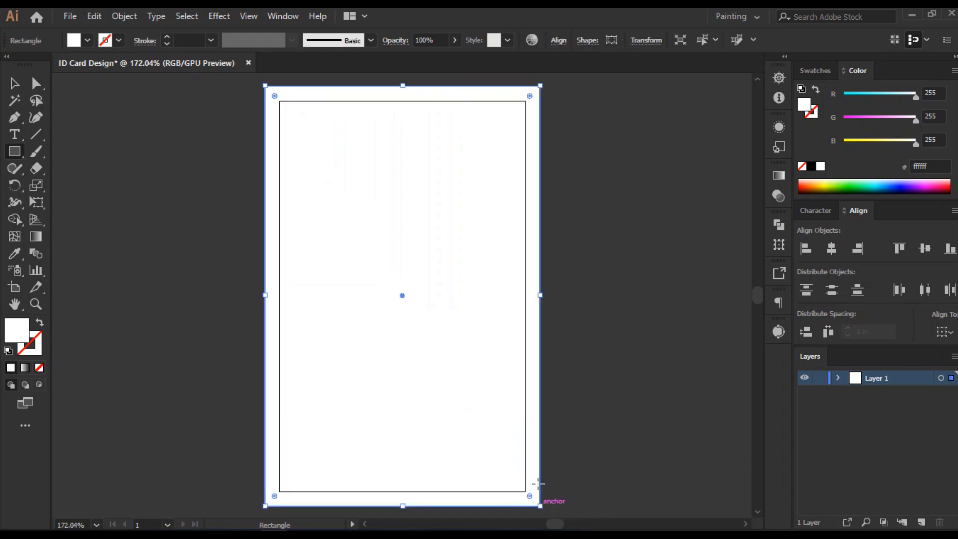
click(125, 16)
mouse_move(214, 357)
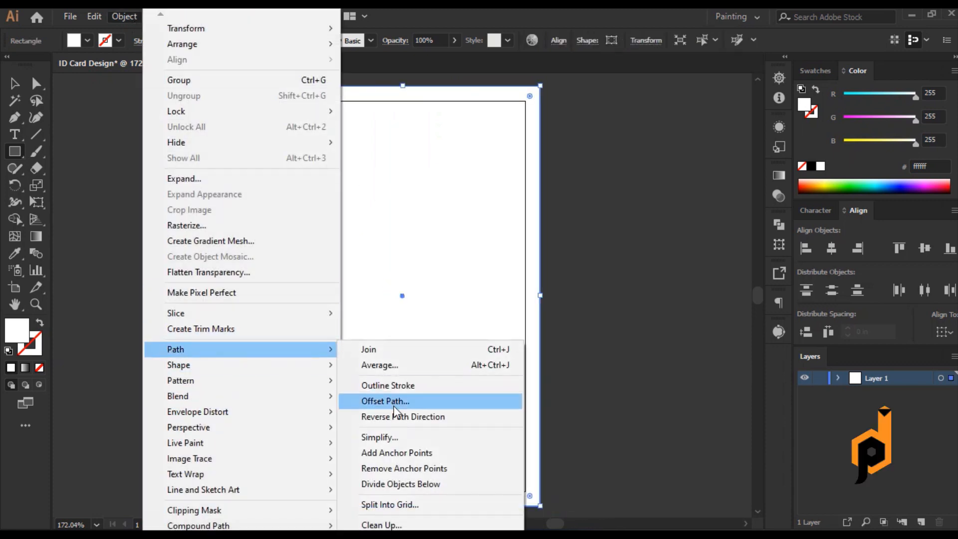
click(369, 398)
click(121, 417)
drag(219, 342, 130, 348)
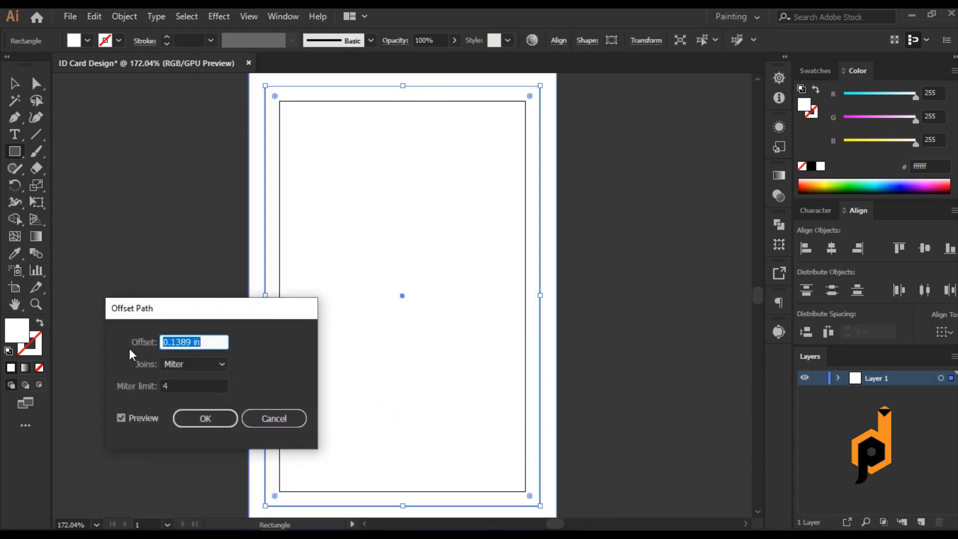
text(-0.25)
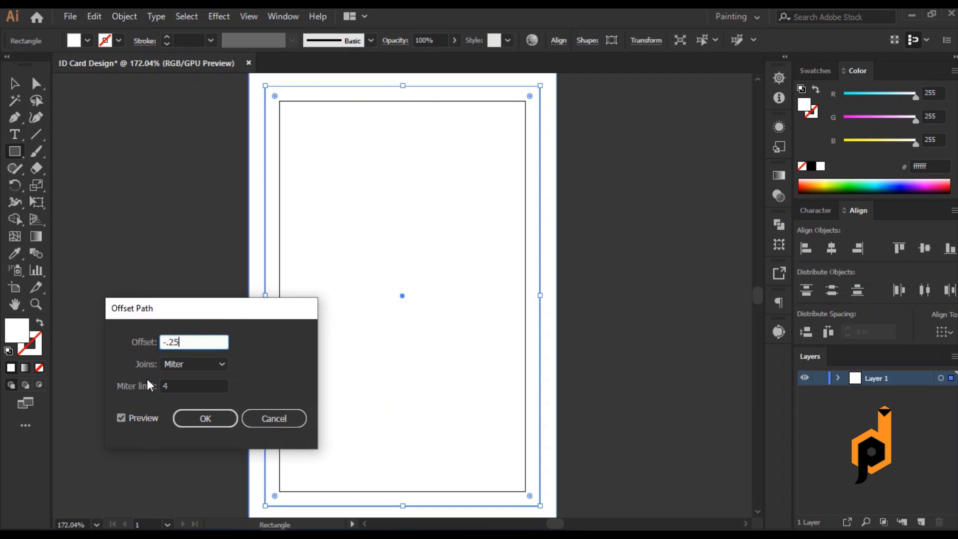
click(205, 418)
Turn the inner offset rectangle into a margin guide and lock it
right_click(382, 243)
click(431, 420)
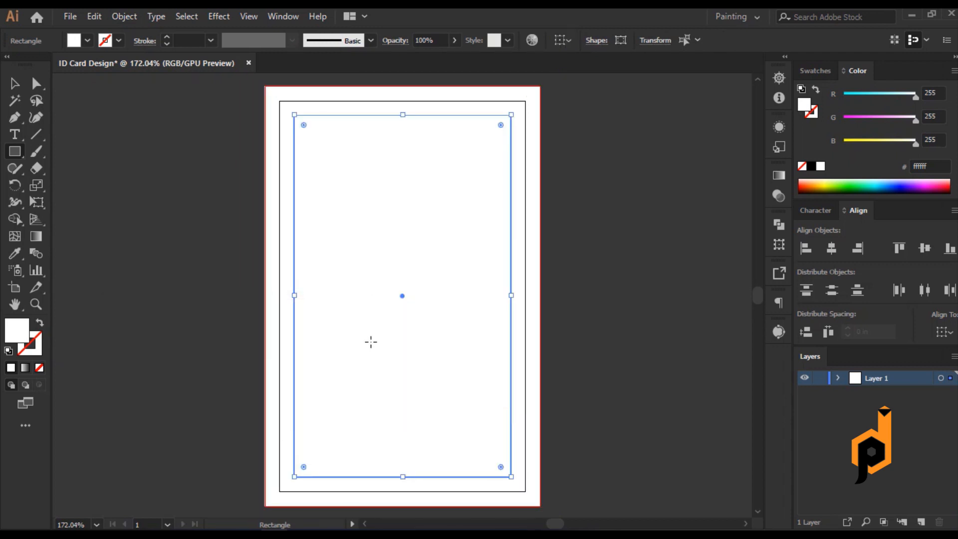
click(125, 16)
mouse_move(329, 113)
click(370, 113)
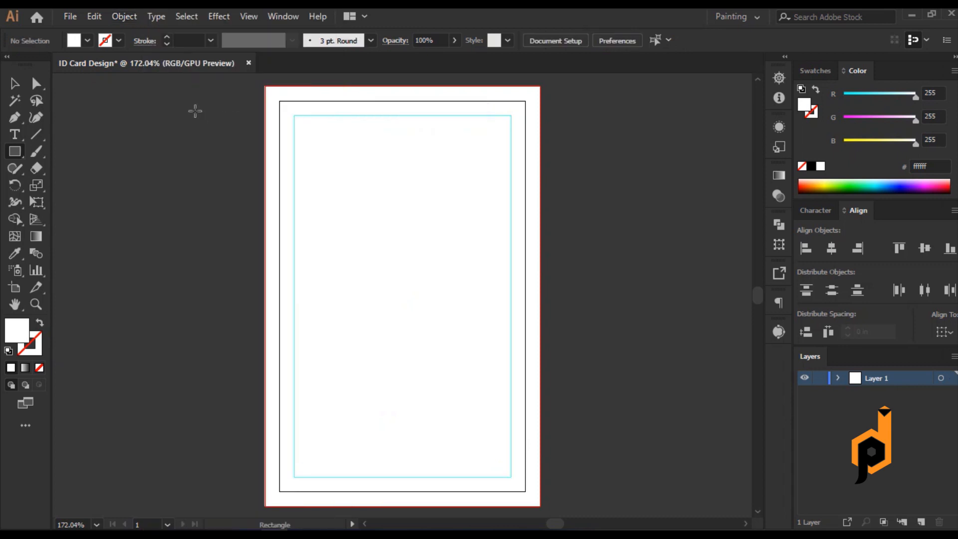
Lock the white background rectangle
click(294, 129)
click(124, 16)
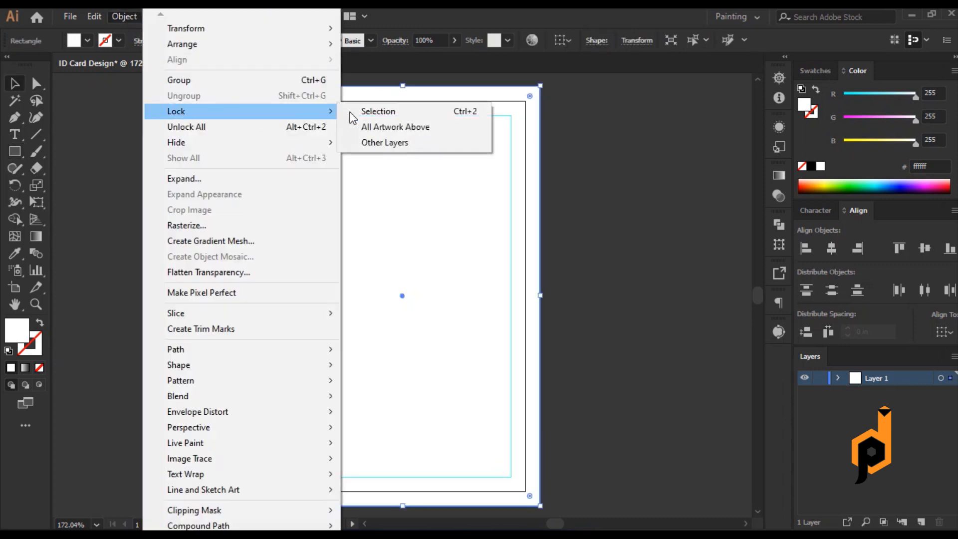
click(370, 113)
Draw a large square across the card's upper middle with no fill and a 19 pt green stroke
mouse_move(397, 277)
mouse_down()
mouse_move(504, 383)
mouse_move(524, 392)
mouse_move(525, 381)
mouse_up()
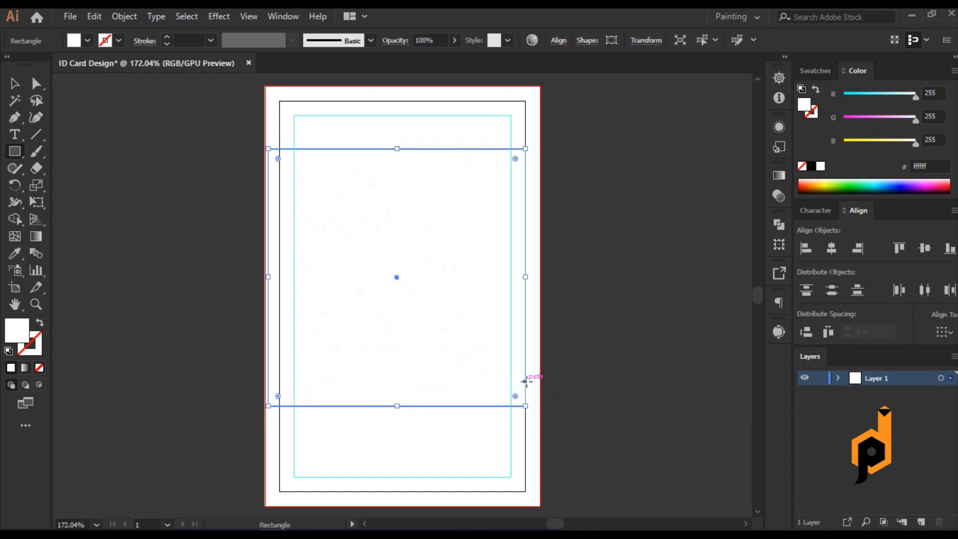
click(40, 323)
click(119, 40)
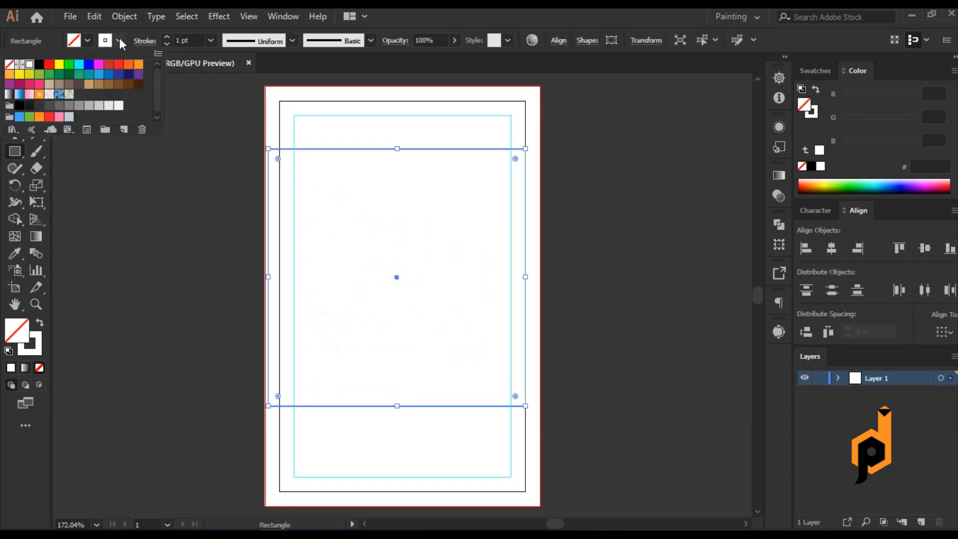
click(59, 74)
scroll(191, 40, up, 12)
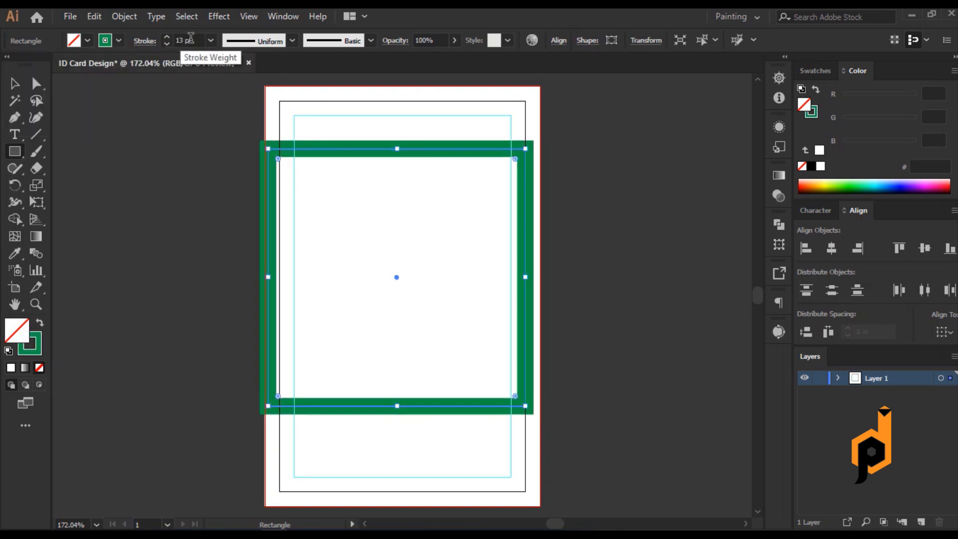
scroll(191, 40, up, 6)
Rotate the green square 45° into a diamond and move it up so its lower point forms a V on the card
key(v)
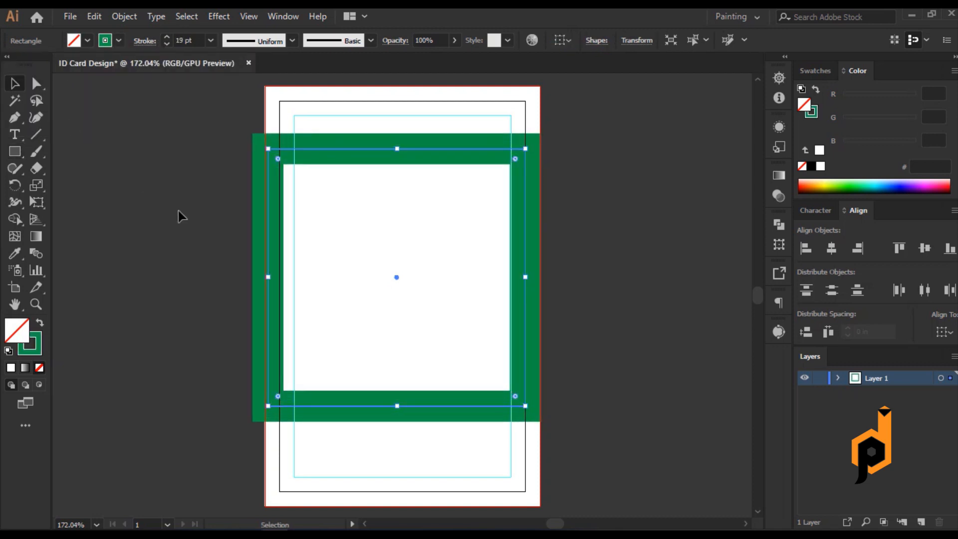
scroll(571, 194, up, 2)
drag(535, 197, 546, 355)
drag(474, 439, 471, 257)
click(556, 292)
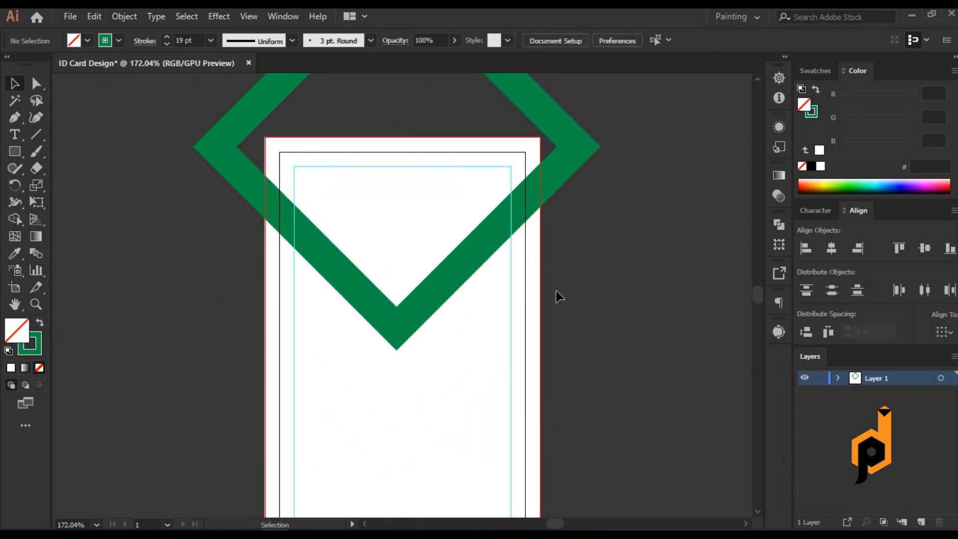
Set the green diamond's stroke weight to 18 pt
click(426, 289)
scroll(195, 39, down, 1)
click(161, 201)
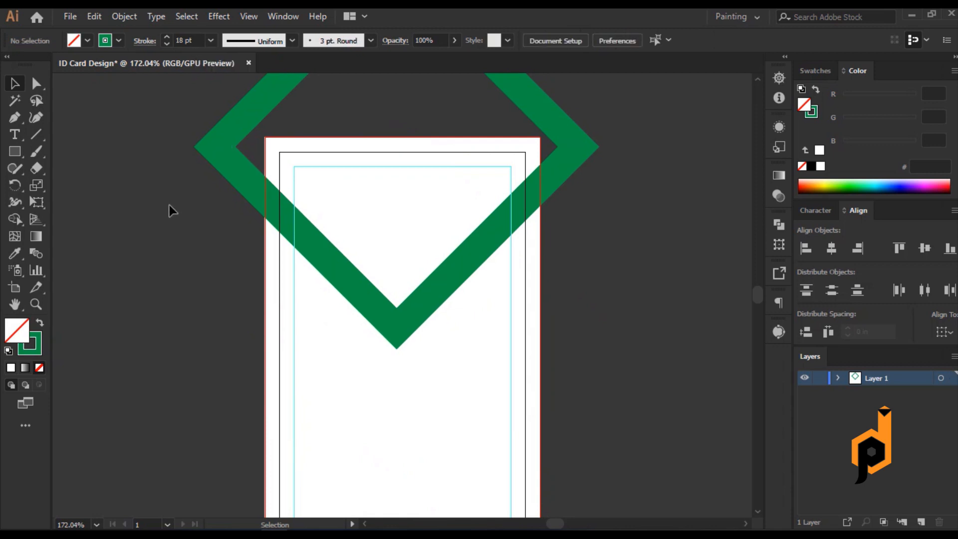
Duplicate the green diamond straight down so the copy's stroke sits directly against the original's lower edge
click(429, 310)
drag(429, 310, 426, 345)
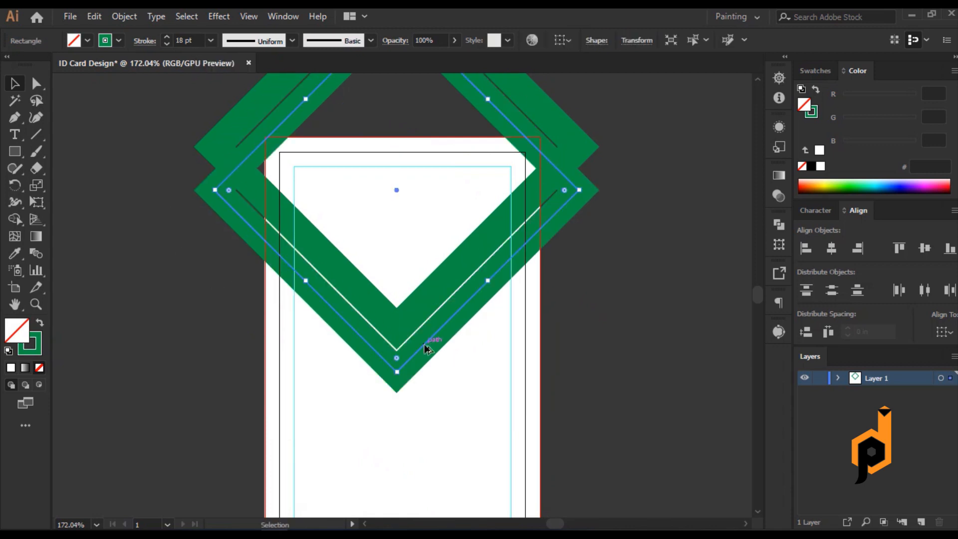
key(ctrl)
click(432, 367)
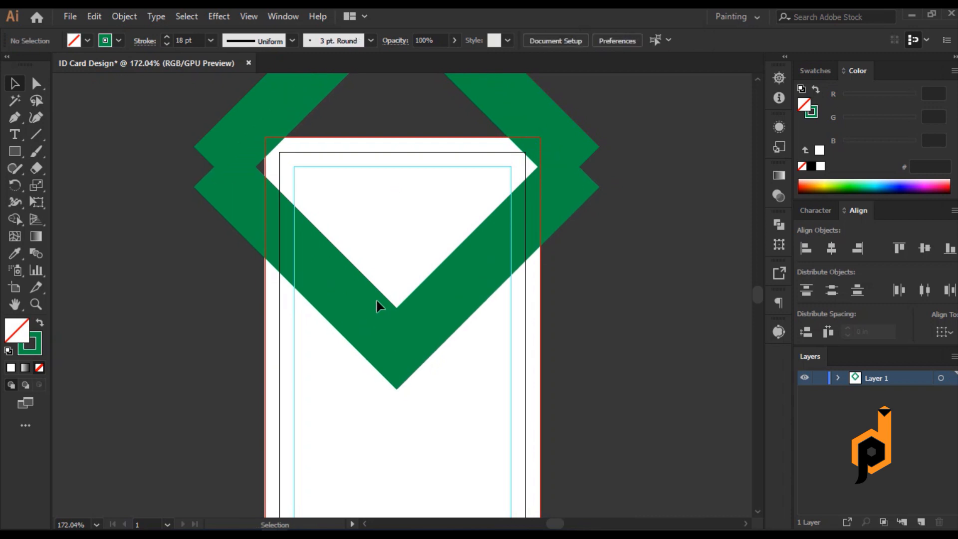
Expand the lower diamond's fill and stroke, and erase a rectangular band across it to leave a flat-topped V
click(316, 287)
click(125, 16)
click(187, 179)
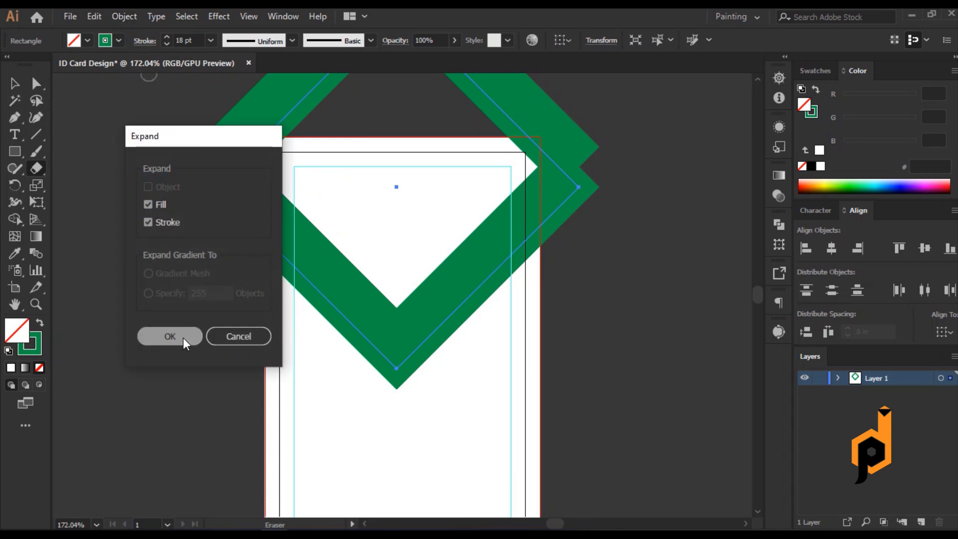
click(170, 336)
drag(148, 124, 612, 269)
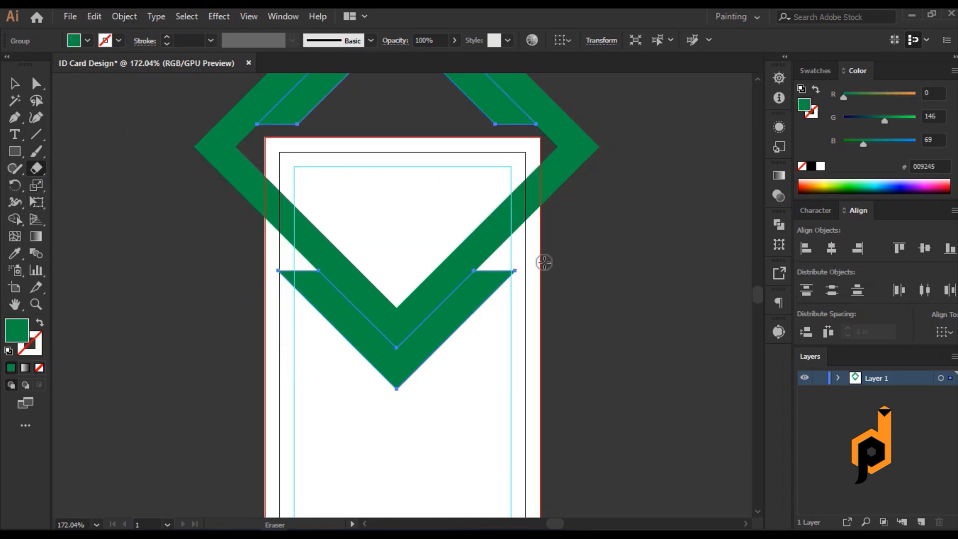
scroll(185, 202, up, 1)
click(15, 84)
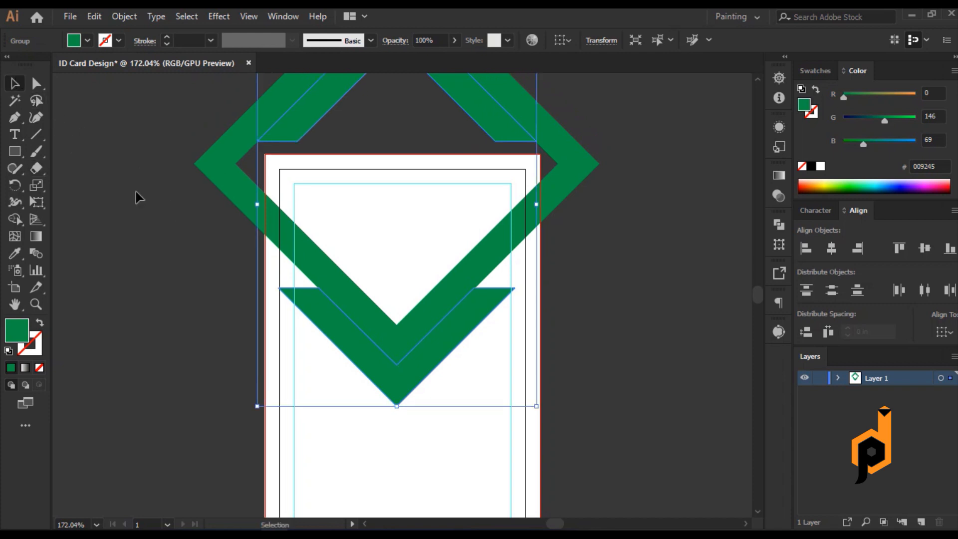
click(134, 196)
click(235, 191)
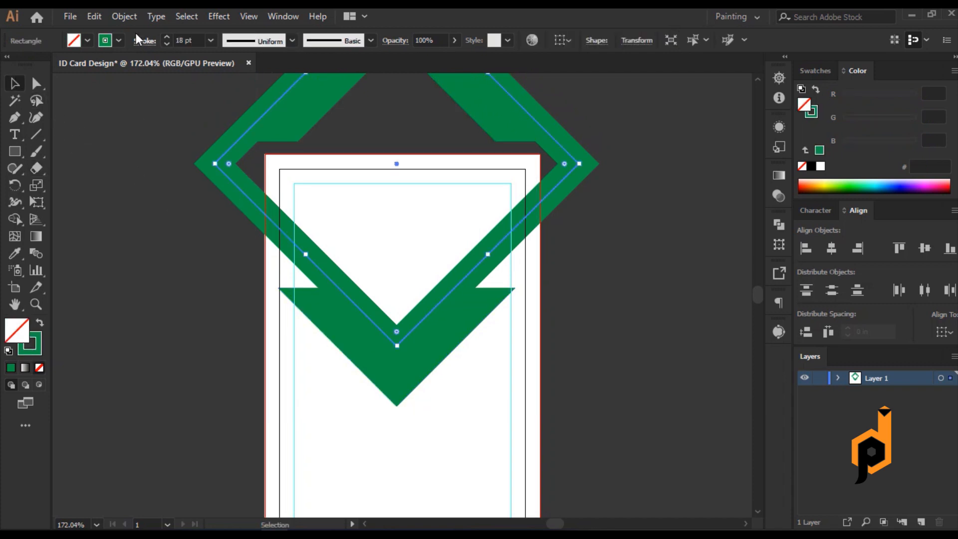
click(124, 16)
click(171, 179)
click(239, 336)
Set the upper diamond's stroke weight to 17 pt and expand its fill and stroke into a shape
scroll(186, 40, down, 1)
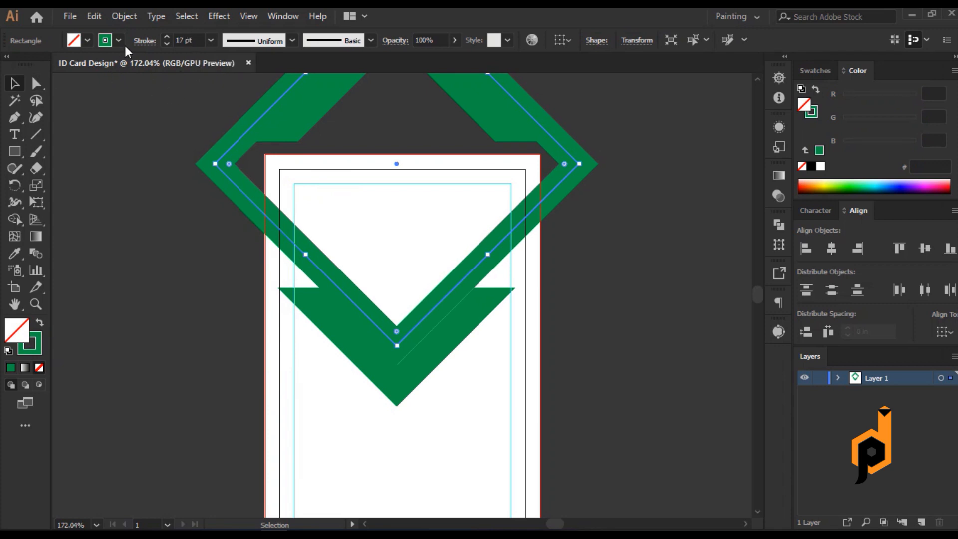
click(124, 16)
click(171, 180)
click(180, 336)
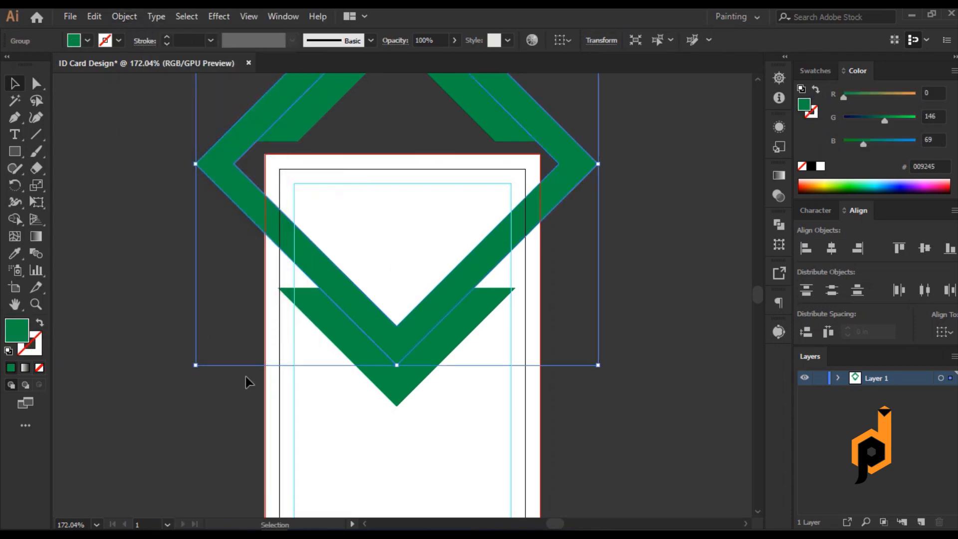
click(126, 332)
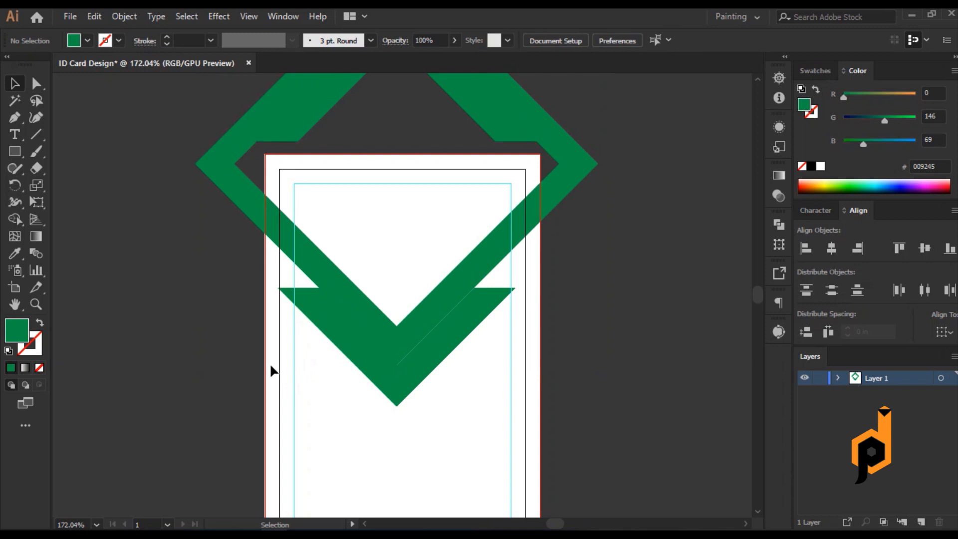
Remove the parts of both green shapes that extend beyond the white background using the Shape Builder
click(273, 375)
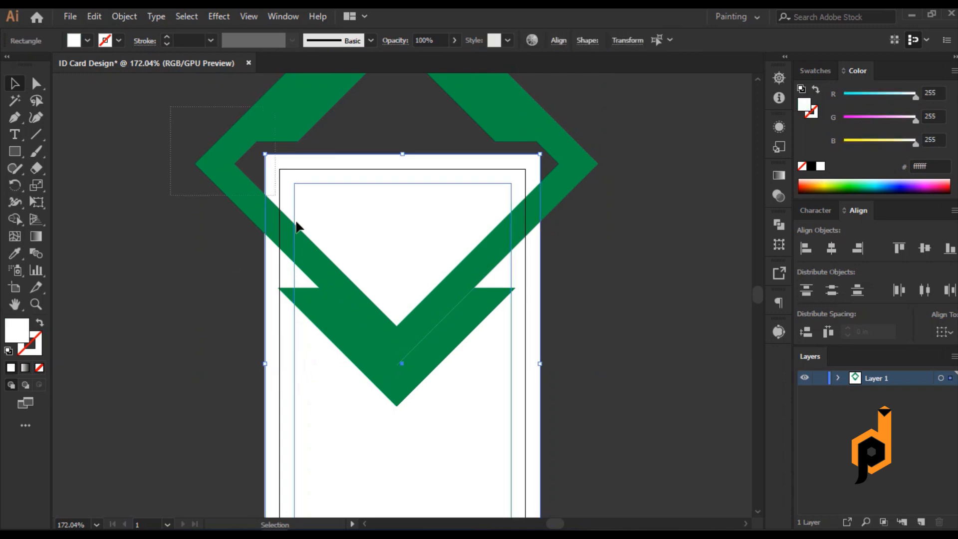
shift+click(297, 259)
click(16, 220)
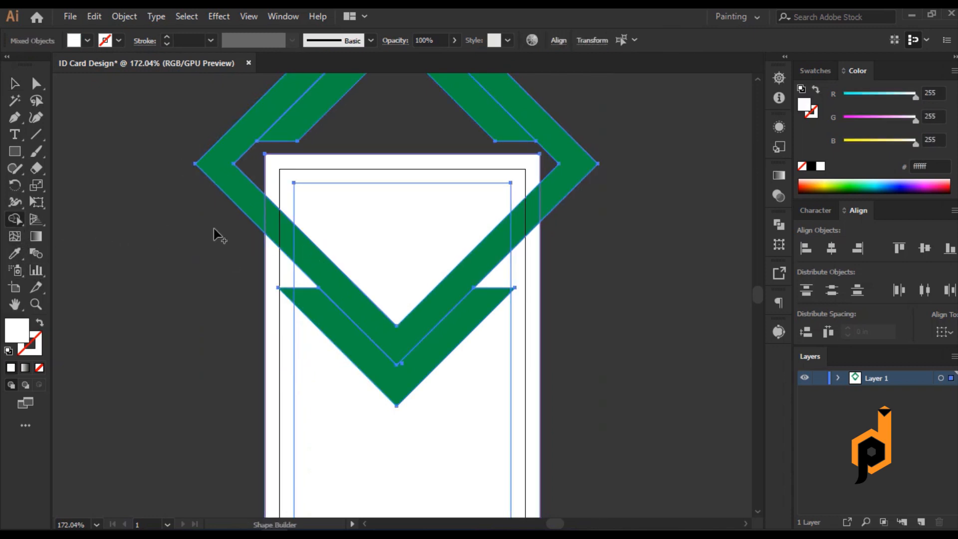
alt+click(239, 207)
alt+click(501, 123)
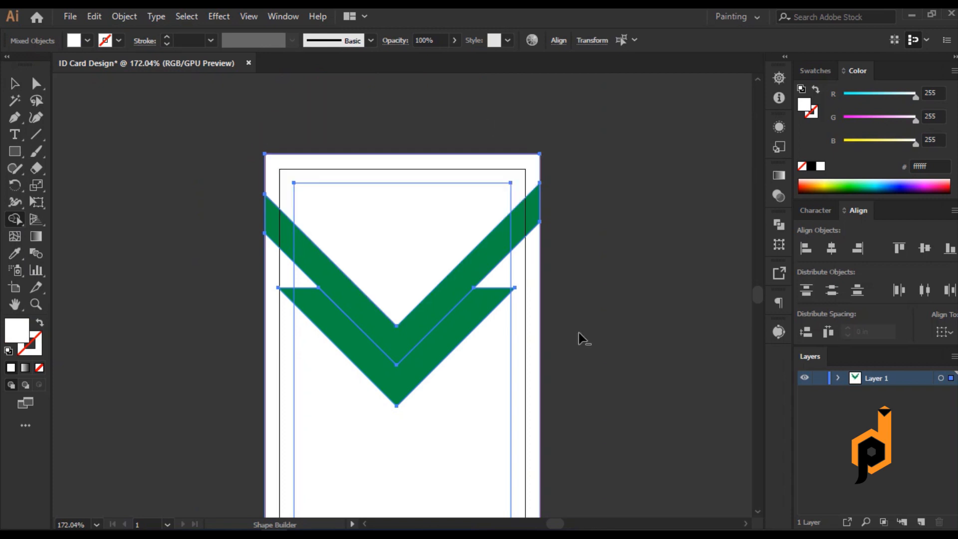
click(15, 84)
click(149, 197)
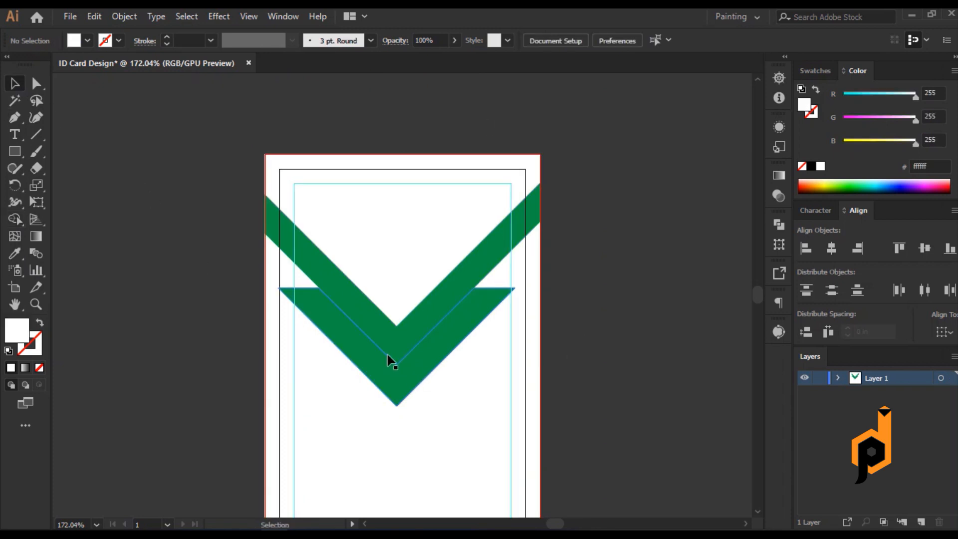
Change the upper V band's fill to the darker green 006837
scroll(387, 354, up, 3)
click(402, 417)
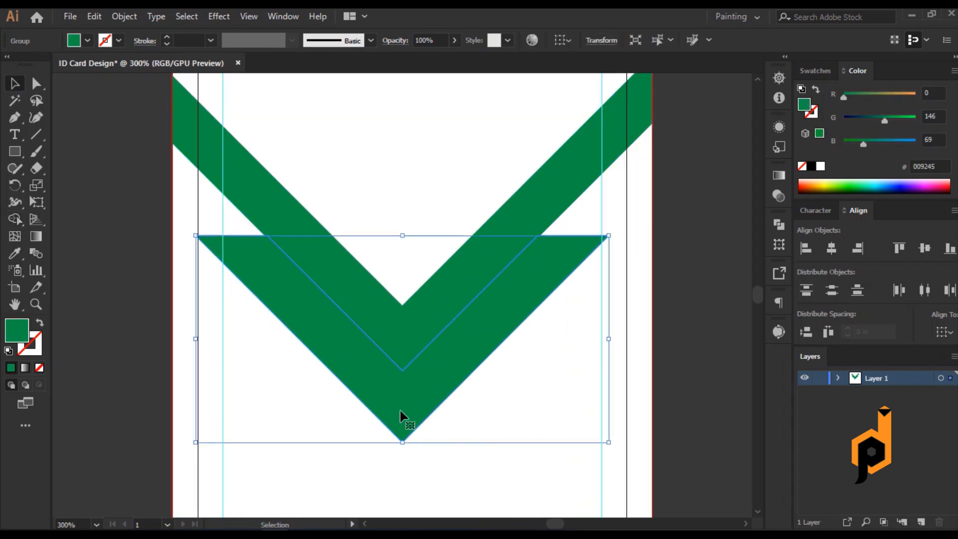
click(120, 207)
click(387, 294)
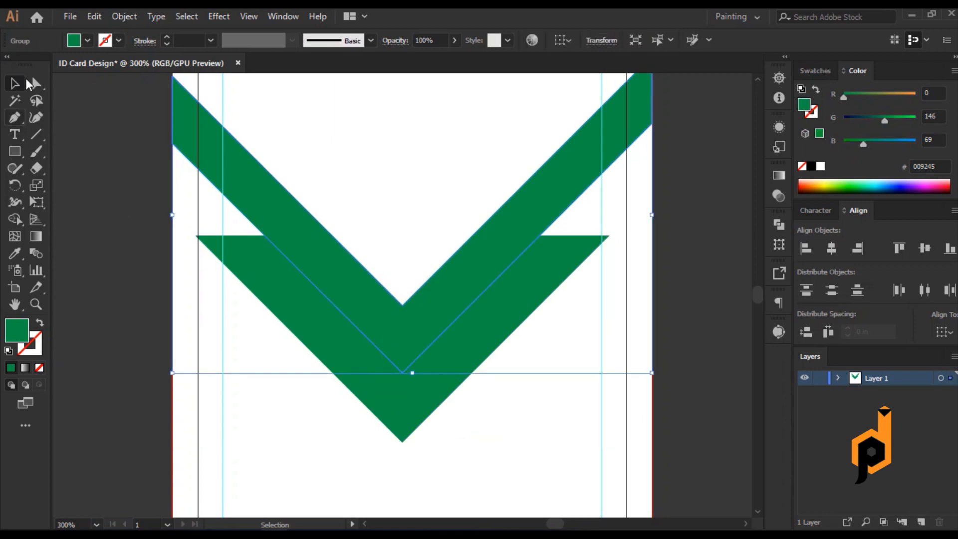
click(87, 40)
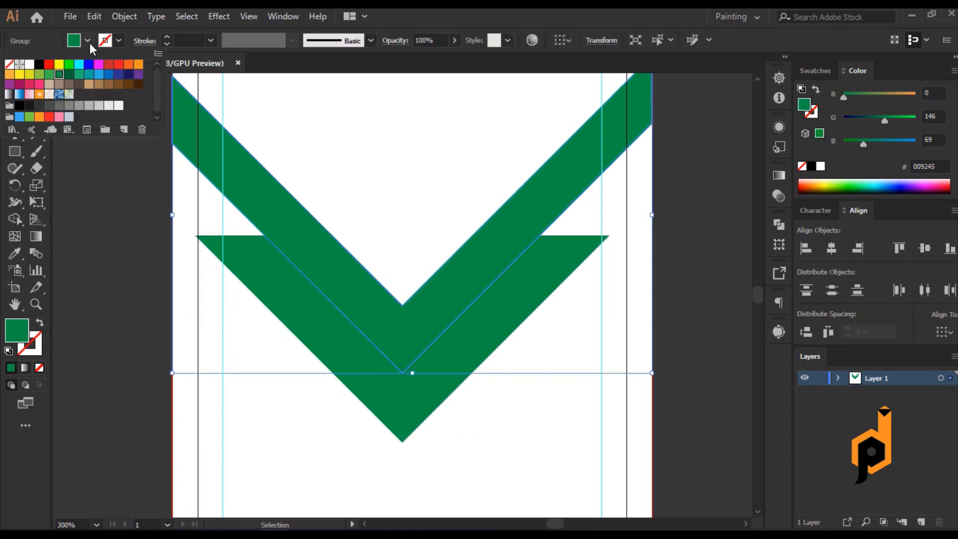
click(71, 75)
click(91, 202)
click(91, 202)
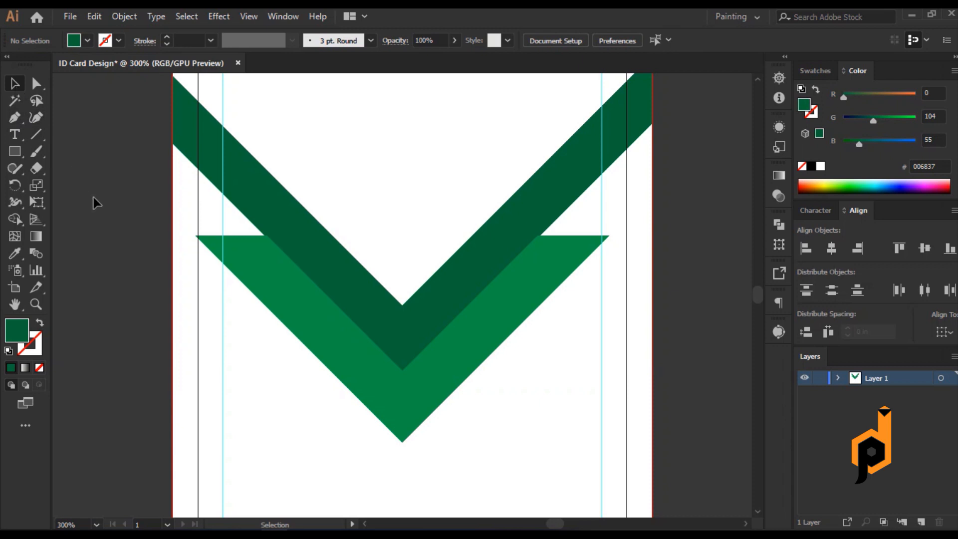
Draw a dark green square, rotate it 45° into a diamond, and centre it inside the upper V
scroll(178, 253, down, 1)
mouse_move(327, 185)
mouse_down()
mouse_move(379, 173)
mouse_move(366, 254)
mouse_move(385, 227)
mouse_move(402, 273)
mouse_move(422, 292)
mouse_up()
drag(417, 175, 483, 266)
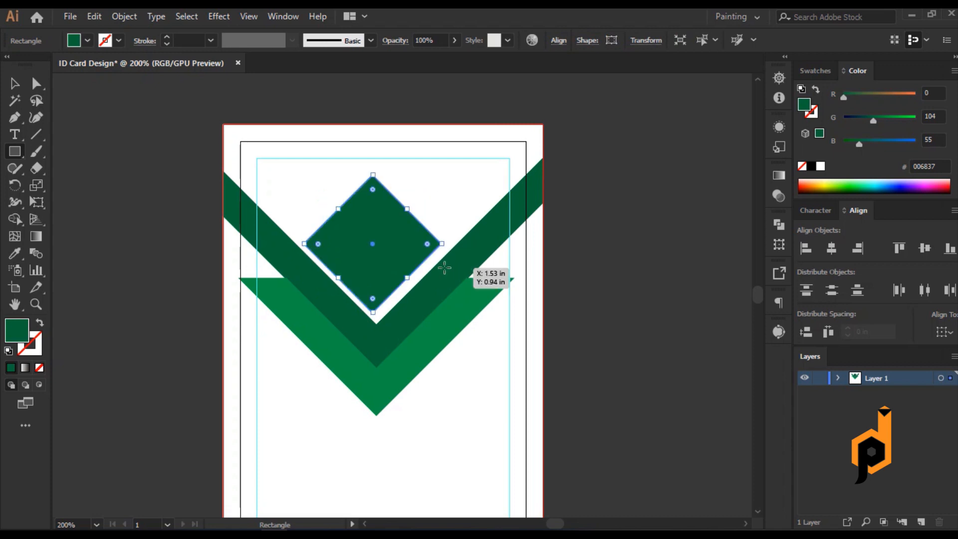
key(v)
key(ctrl+shift+a)
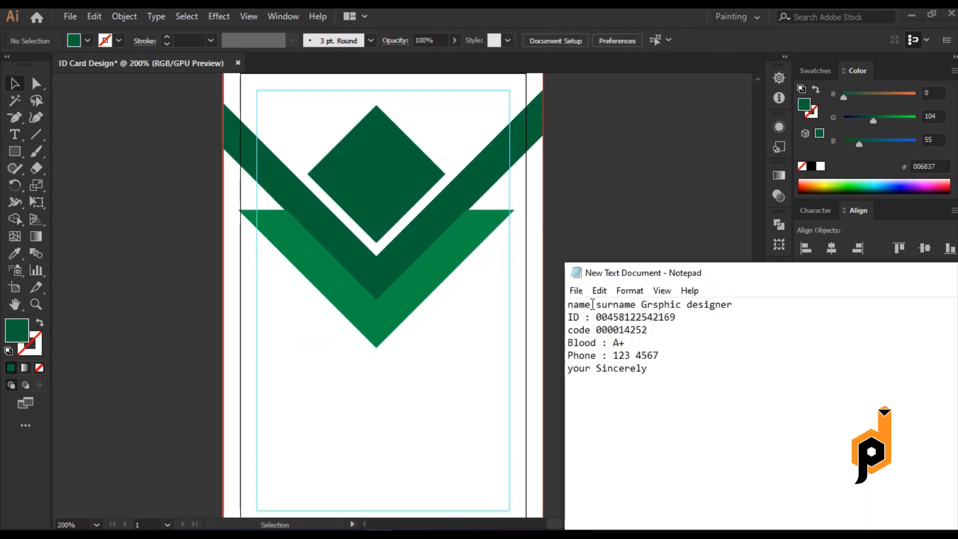
Copy "name" from the Notepad text and place it as a new text object just below the lower V's tip
right_click(580, 309)
click(614, 344)
scroll(244, 324, down, 3)
click(14, 135)
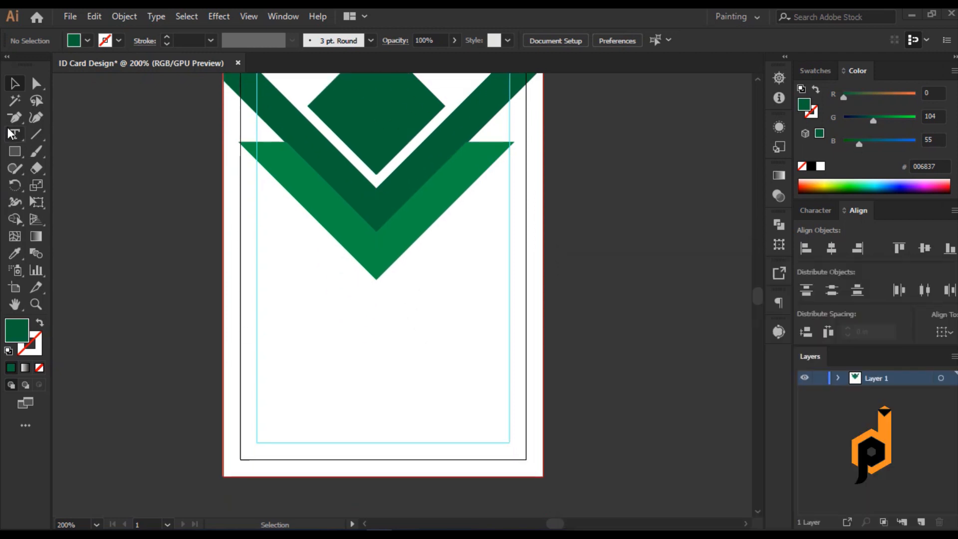
click(307, 304)
drag(306, 304, 455, 305)
text(name)
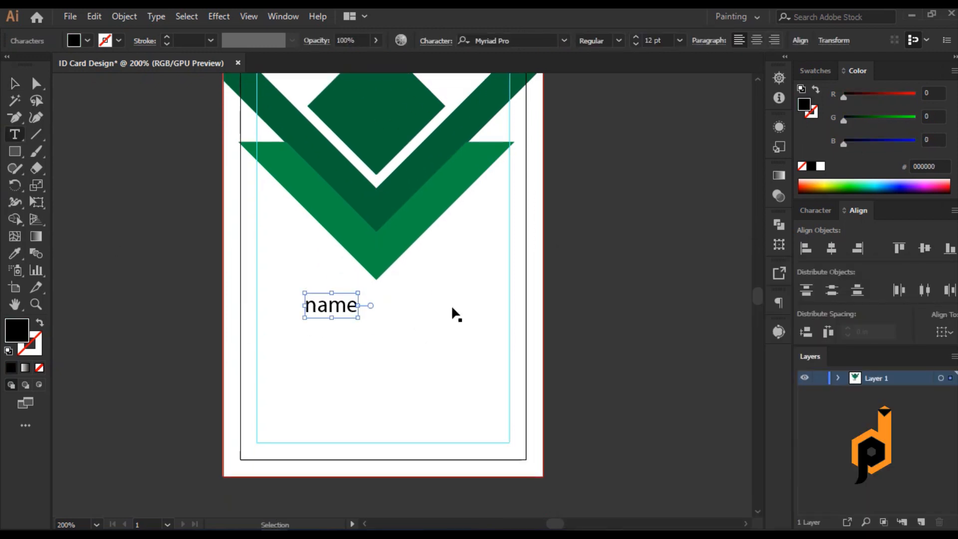
Convert the name text to uppercase and centre it horizontally on the artboard
click(14, 83)
click(156, 16)
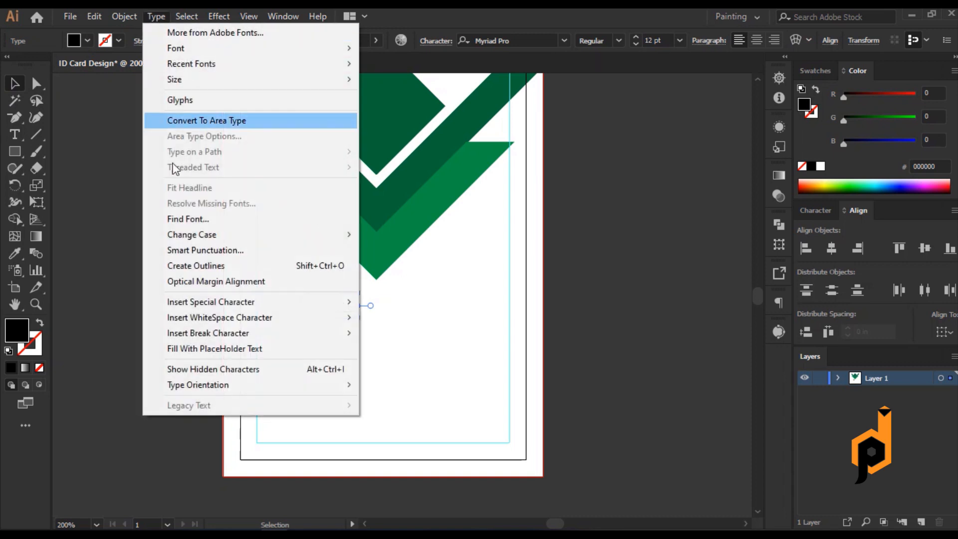
mouse_move(312, 235)
click(402, 234)
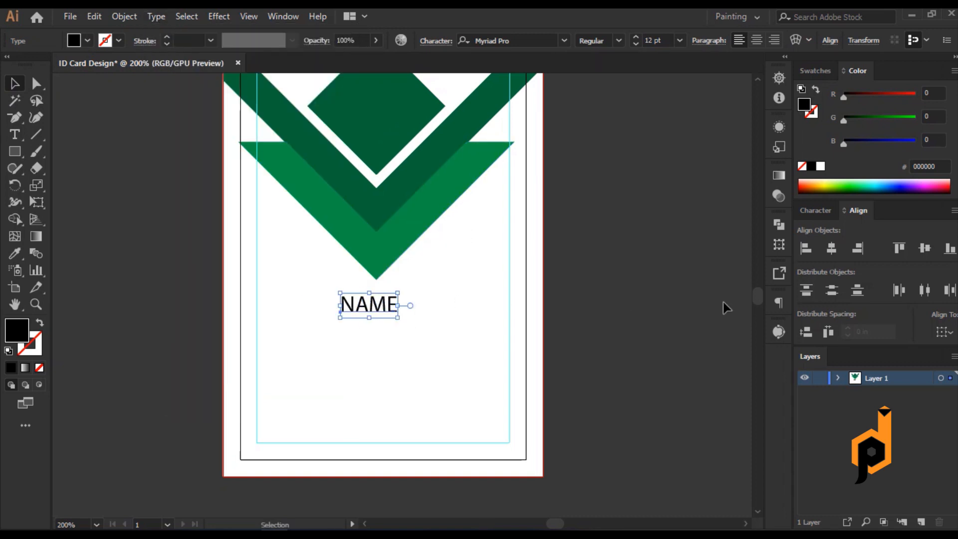
click(944, 332)
click(873, 376)
click(831, 248)
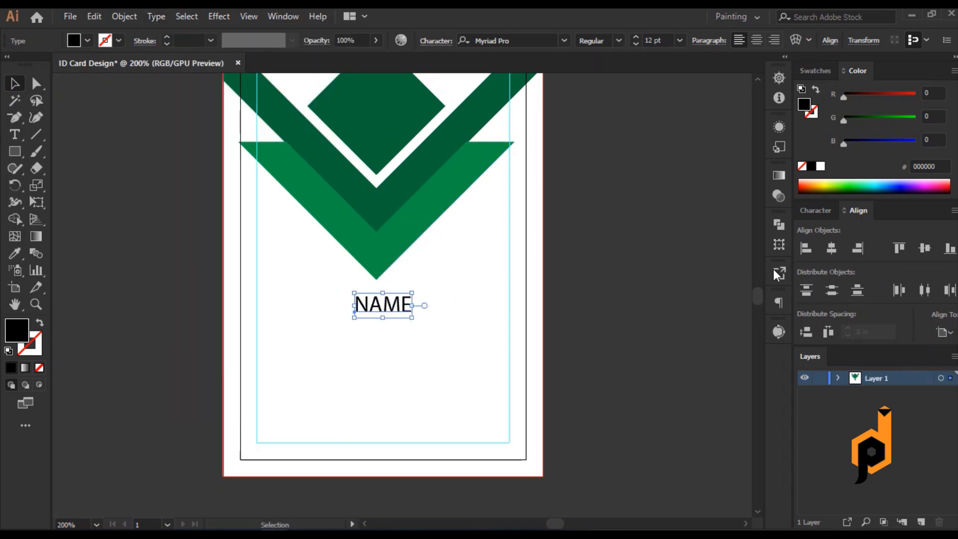
Set the NAME text to Raleway Bold at 17 pt and re-centre it horizontally on the artboard
click(530, 40)
text(r)
click(526, 242)
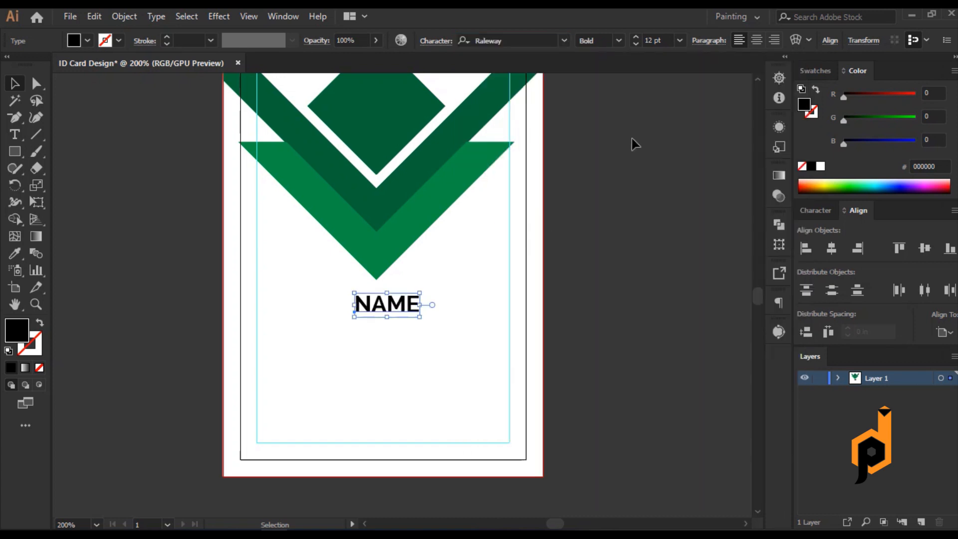
scroll(657, 41, up, 3)
scroll(657, 41, up, 2)
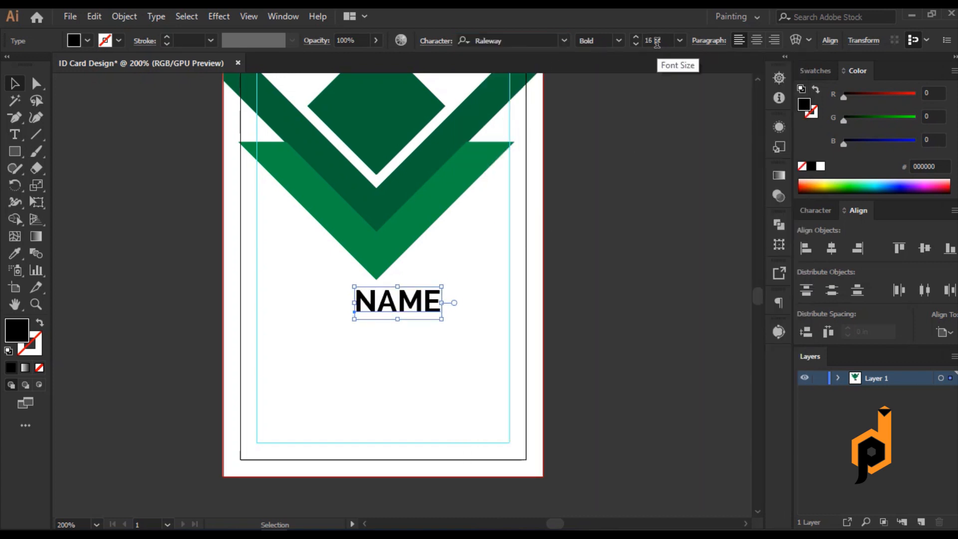
click(829, 249)
Duplicate the NAME text directly below itself and replace the copy's text with "surname" copied from Notepad
alt+drag(412, 309, 405, 331)
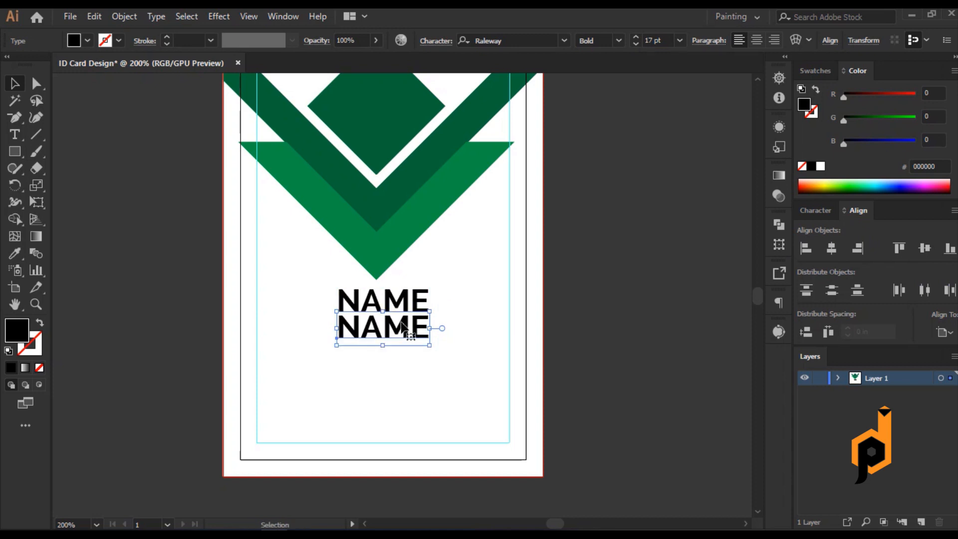
double_click(402, 327)
double_click(369, 329)
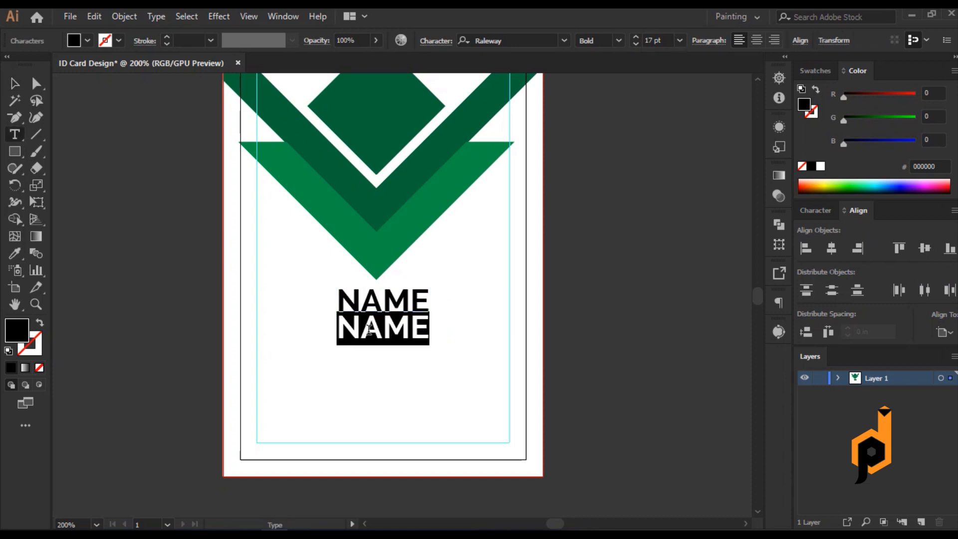
key(alt+Tab)
drag(597, 305, 642, 307)
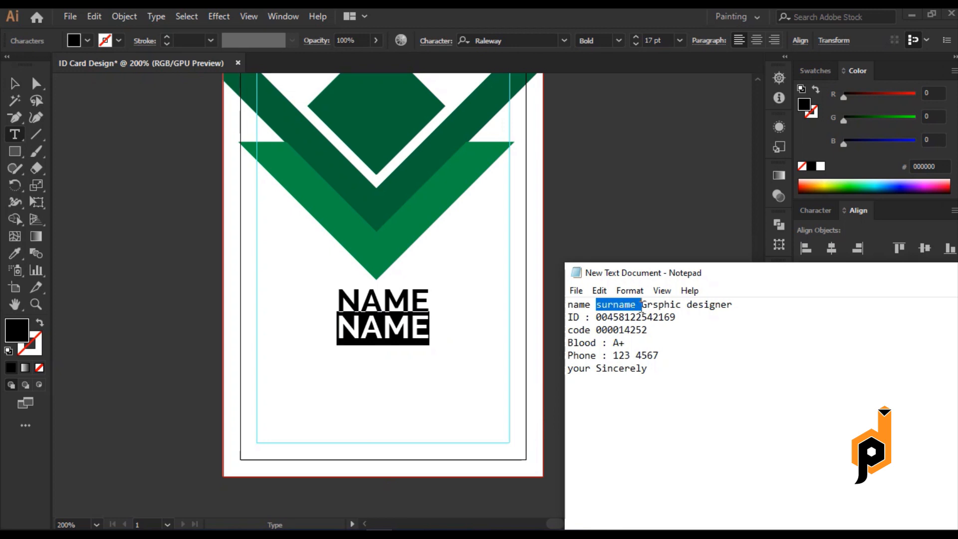
right_click(629, 307)
click(648, 353)
click(373, 329)
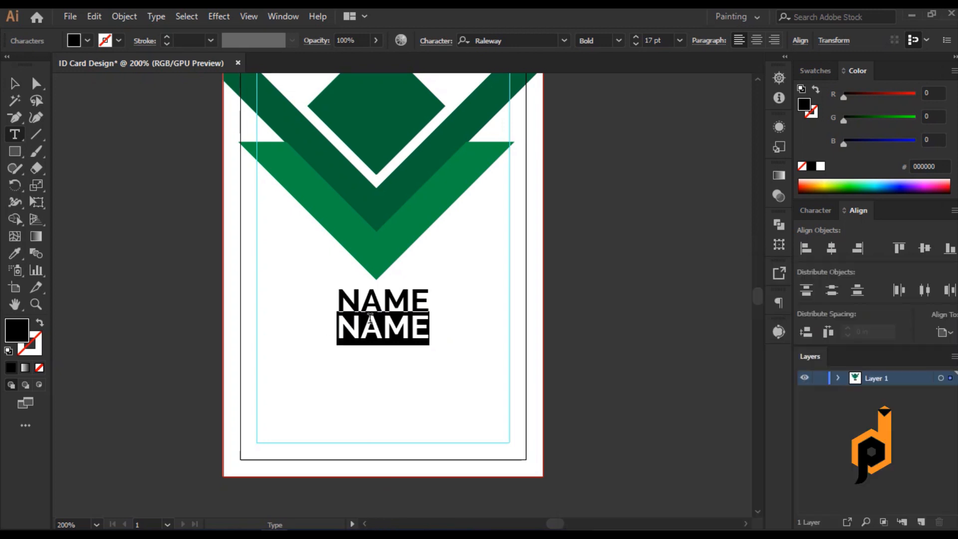
key(ctrl+v)
key(Escape)
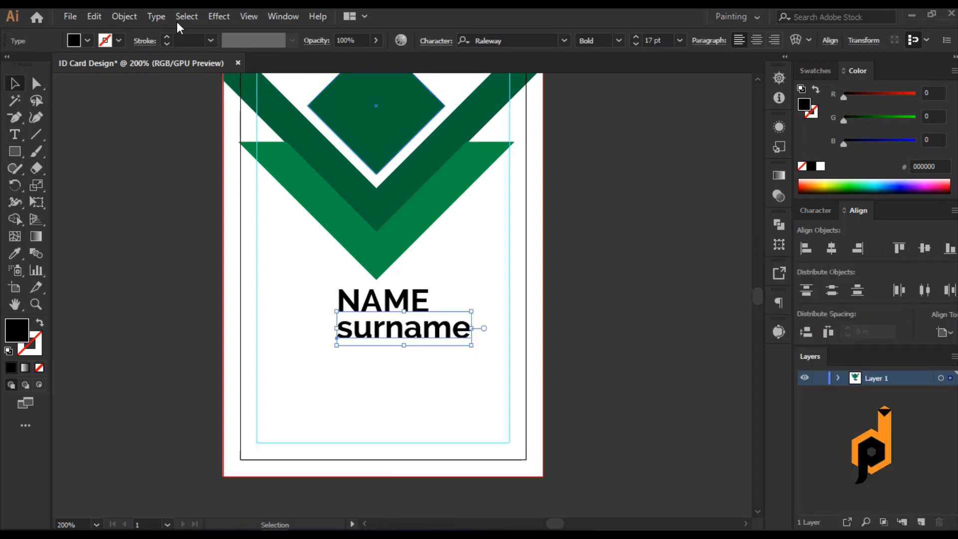
Convert the surname text to uppercase and centre it horizontally on the artboard under NAME
click(156, 17)
mouse_move(346, 234)
click(386, 235)
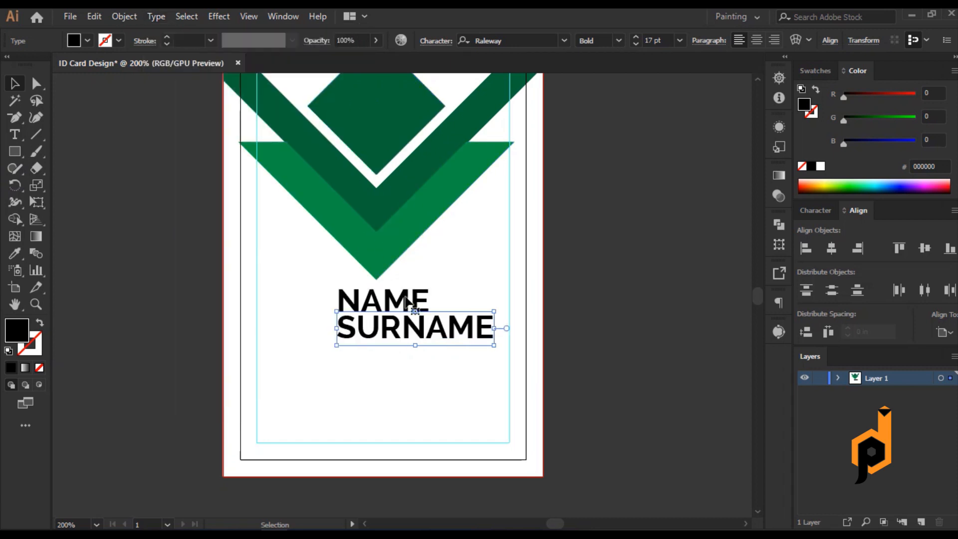
click(411, 309)
click(831, 248)
click(592, 351)
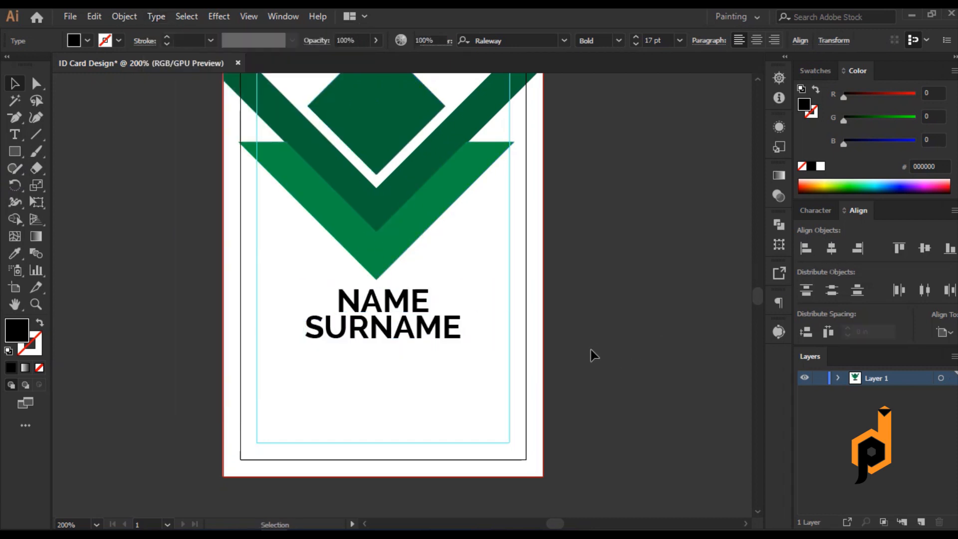
Duplicate the SURNAME text below itself and replace the copy's text with "Grsphic designer" copied from Notepad
scroll(465, 391, down, 1)
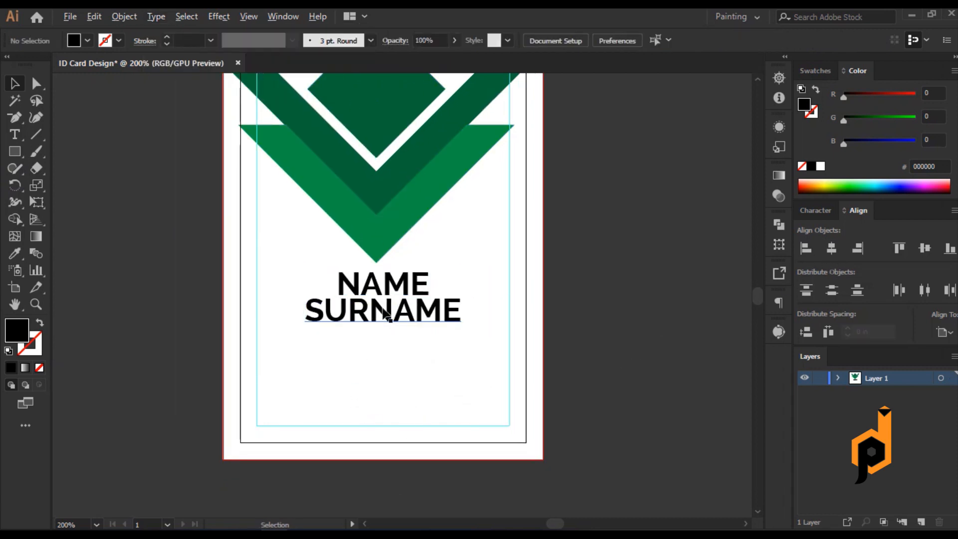
drag(391, 324, 393, 340)
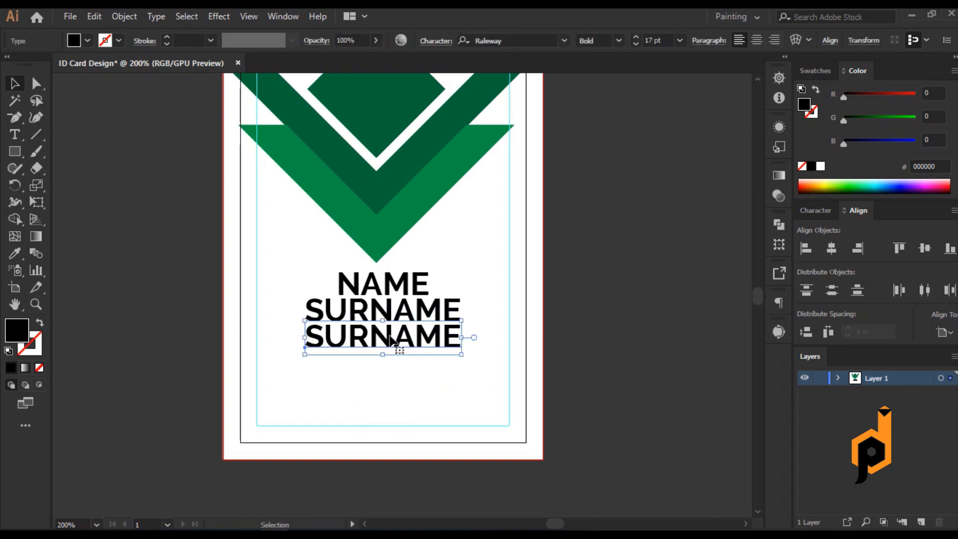
key(alt+Tab)
drag(641, 304, 732, 304)
right_click(717, 304)
click(743, 349)
double_click(404, 339)
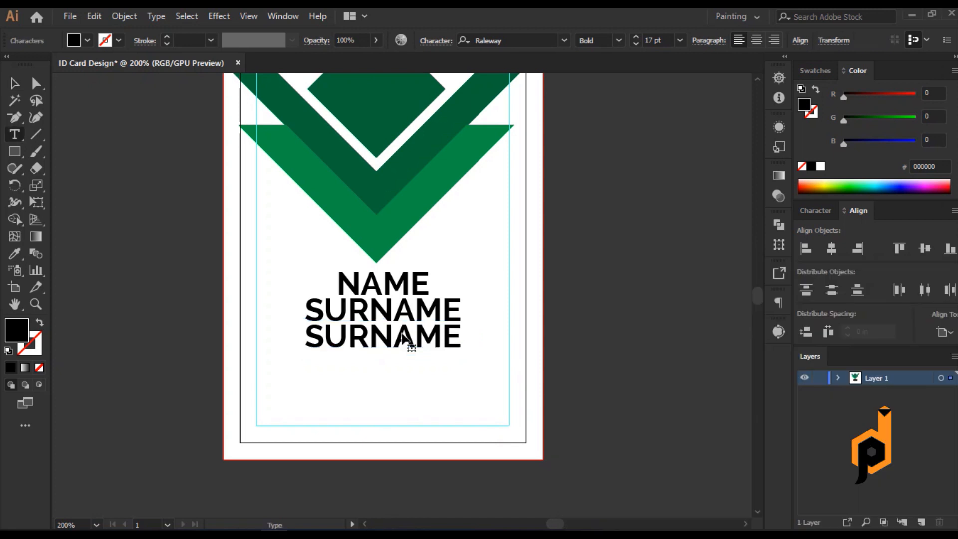
key(ctrl+a)
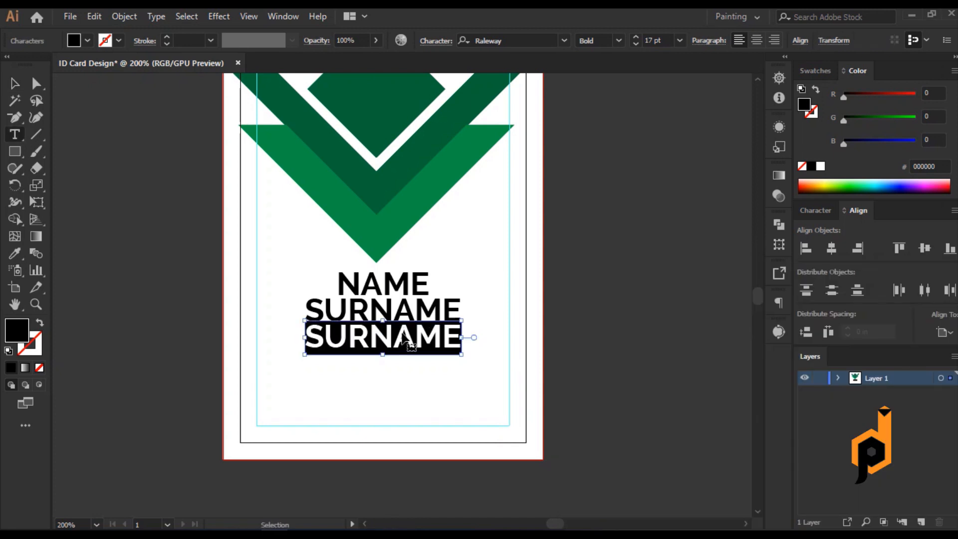
key(ctrl+v)
key(Escape)
click(15, 83)
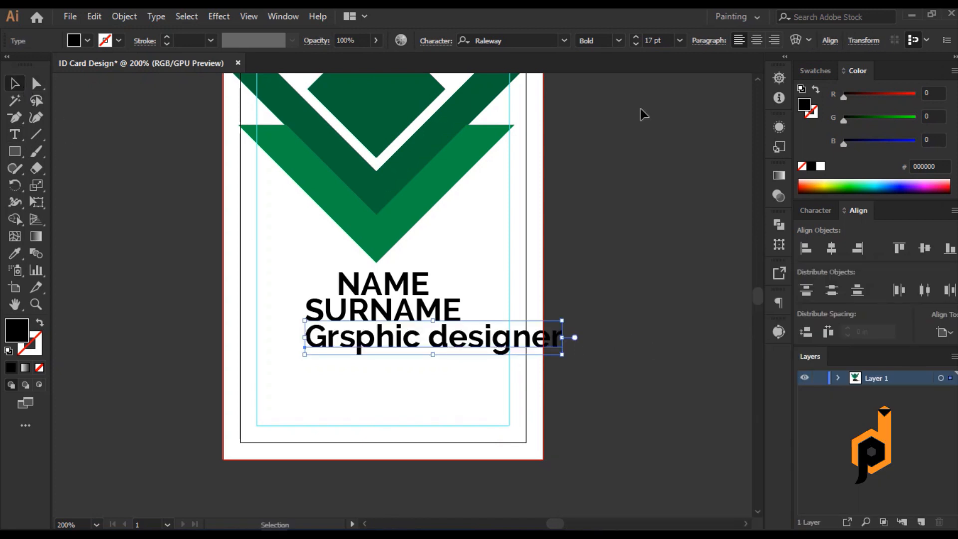
Set the "Grsphic designer" line to 10 pt Regular, and reduce NAME and SURNAME to 14 pt
scroll(661, 40, down, 7)
click(619, 41)
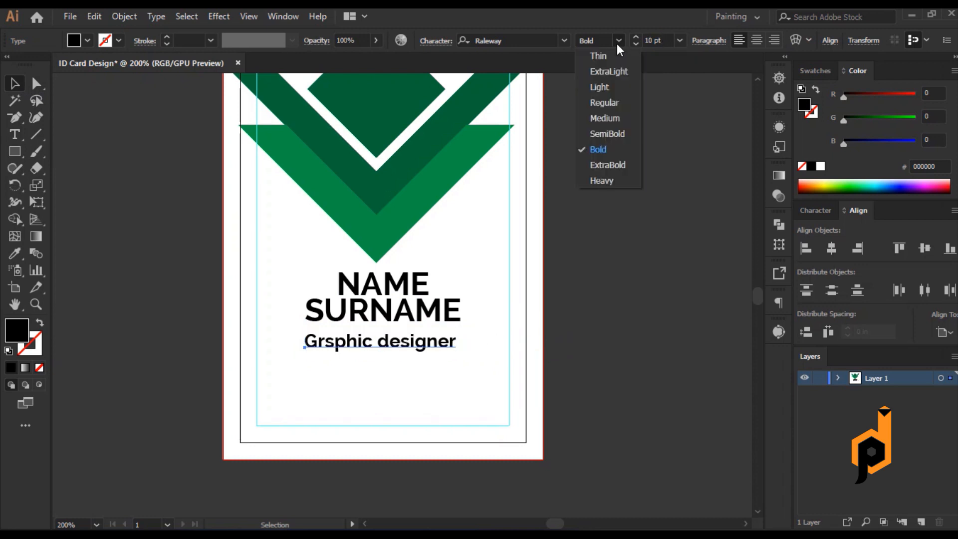
click(615, 102)
click(418, 288)
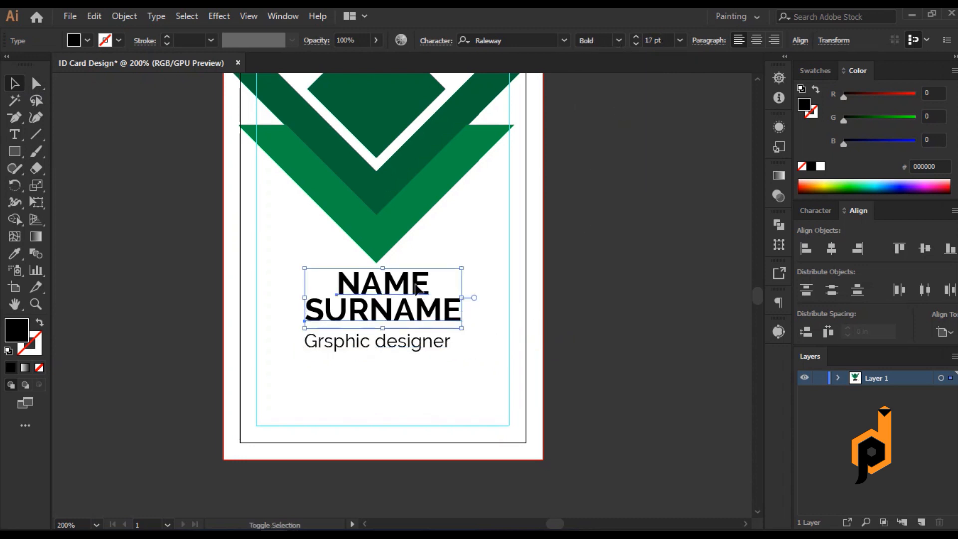
scroll(665, 40, down, 3)
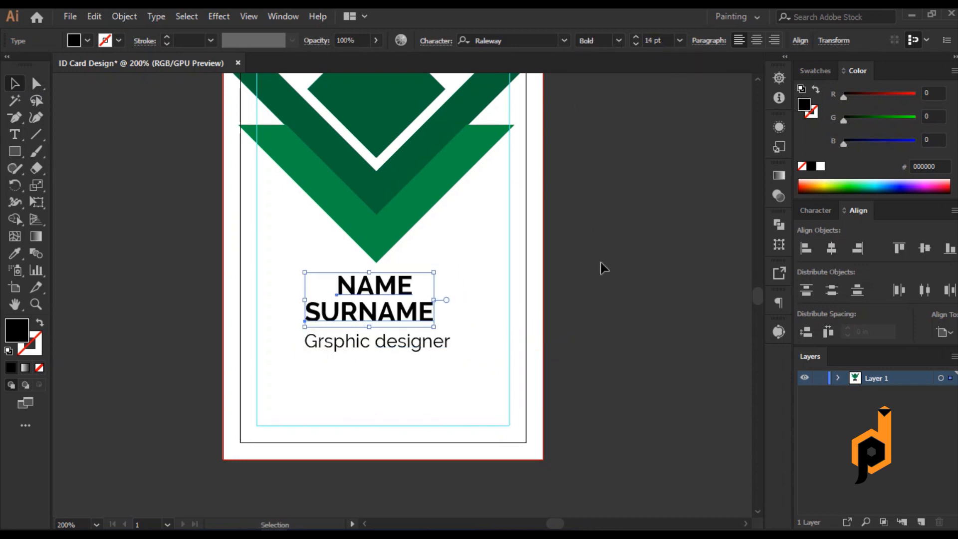
Centre NAME, SURNAME and the job title line individually on the artboard, and move the job title slightly closer to SURNAME
click(410, 292)
click(831, 248)
key(ctrl+alt+[)
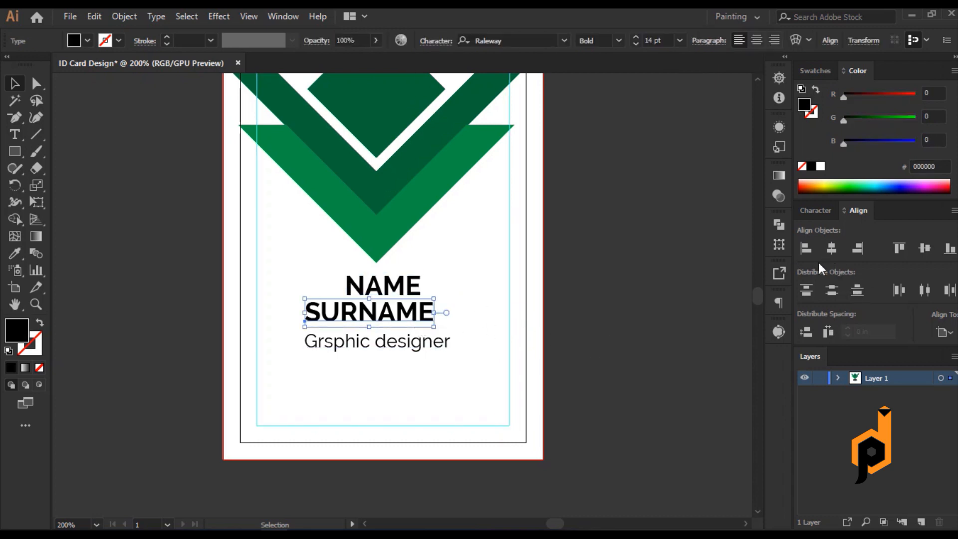
click(831, 248)
key(ctrl+alt+[)
click(831, 248)
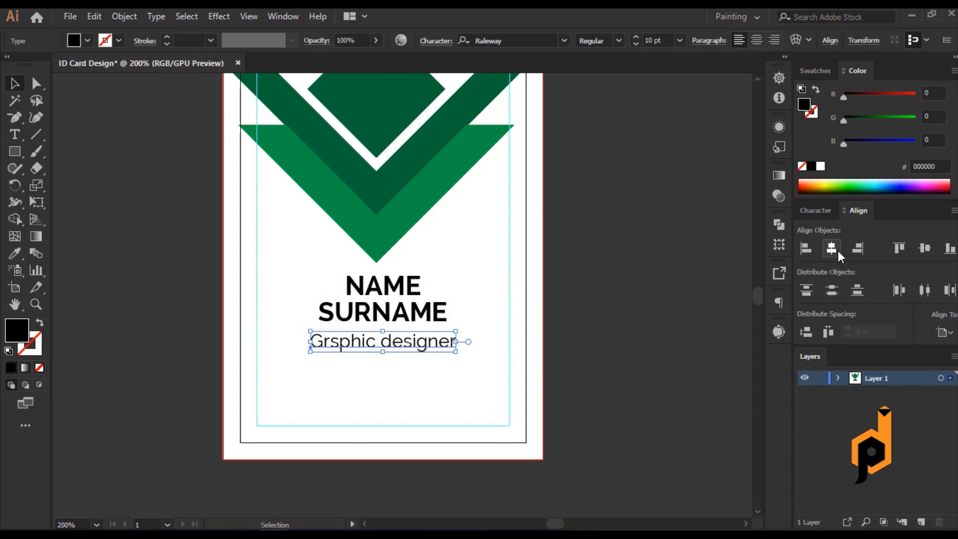
click(617, 356)
click(433, 349)
drag(439, 357, 448, 351)
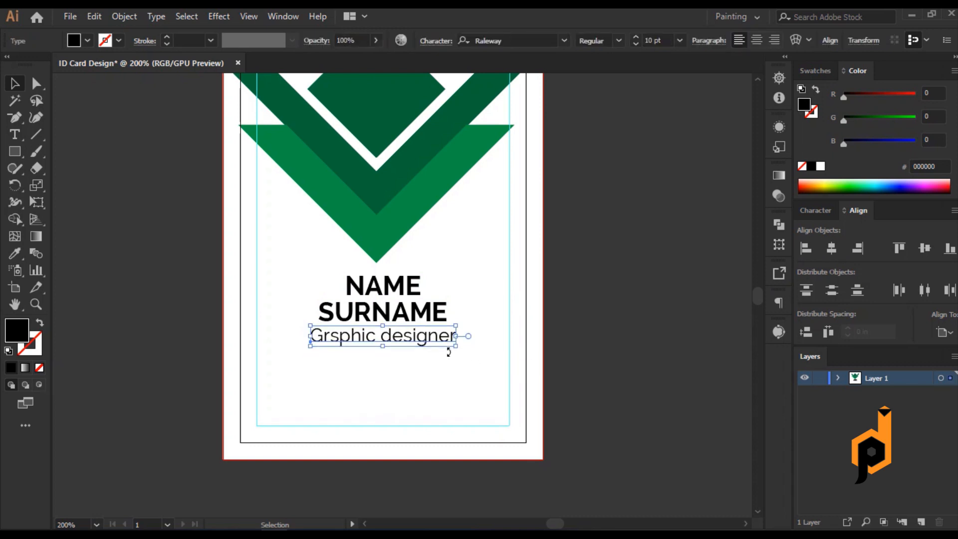
Set the job title line's tracking to 25 and re-centre it horizontally on the artboard
click(438, 41)
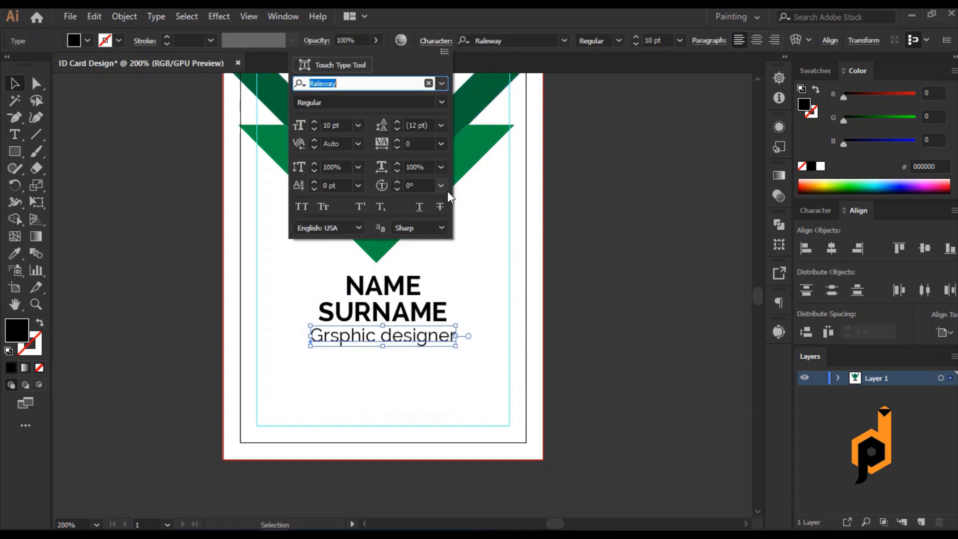
click(441, 143)
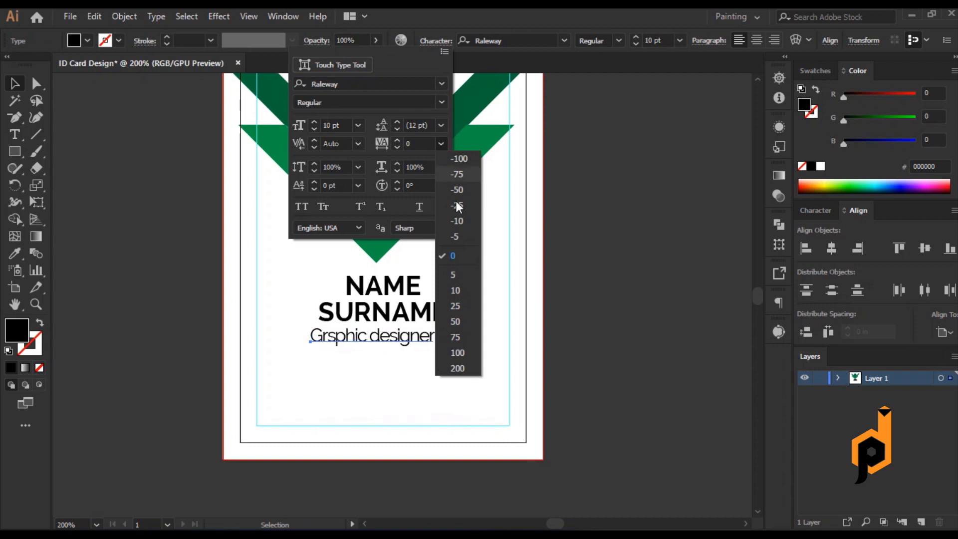
click(457, 298)
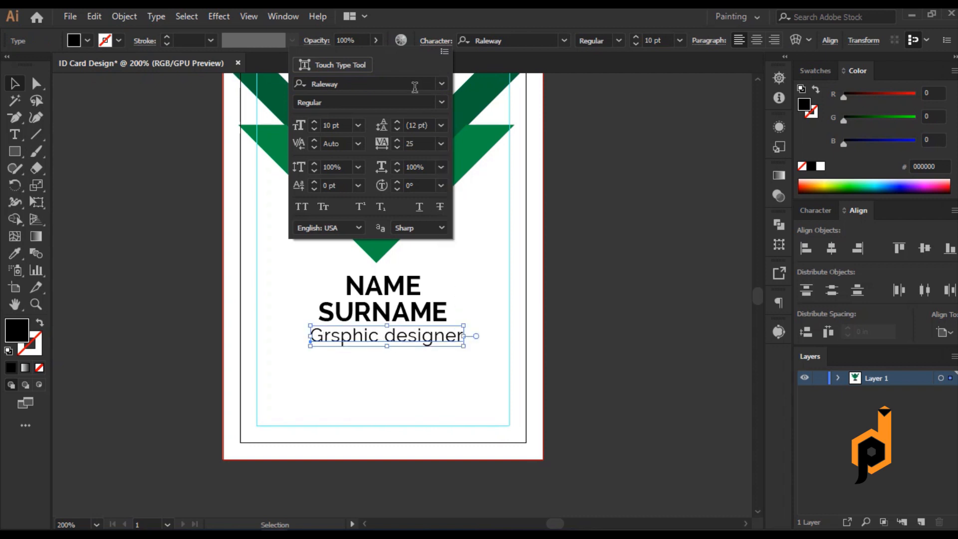
click(831, 248)
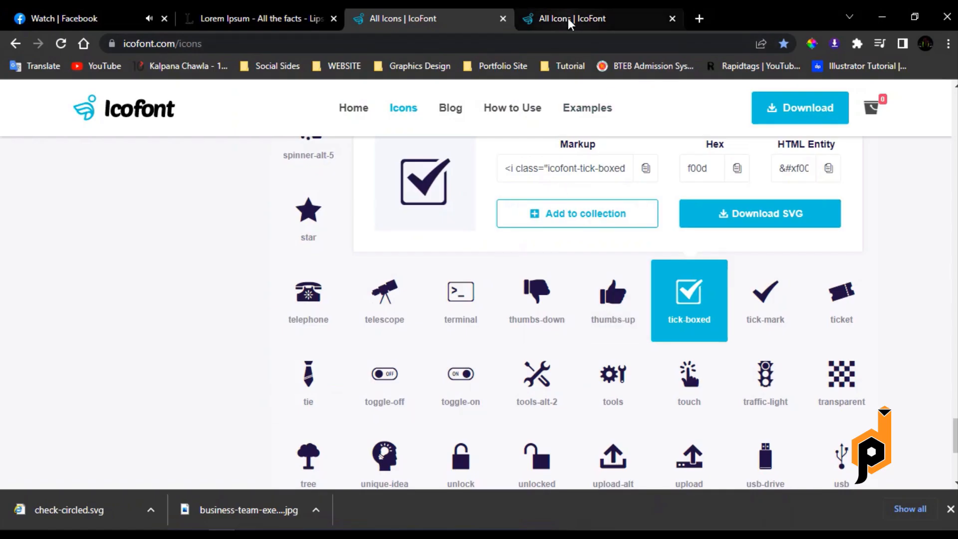
Copy the double-left arrow icon character from the IcoFont site and paste it as new text below the job title in Illustrator
click(570, 24)
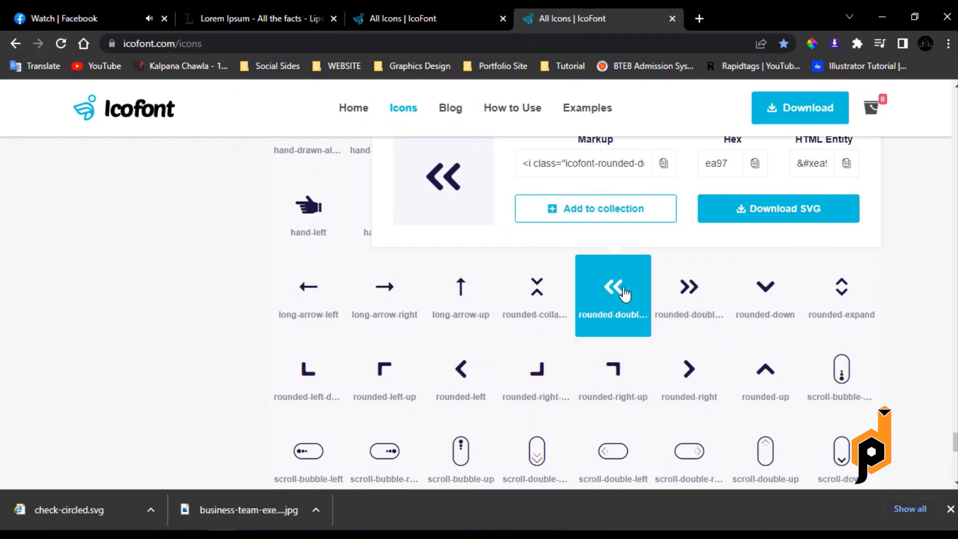
click(881, 17)
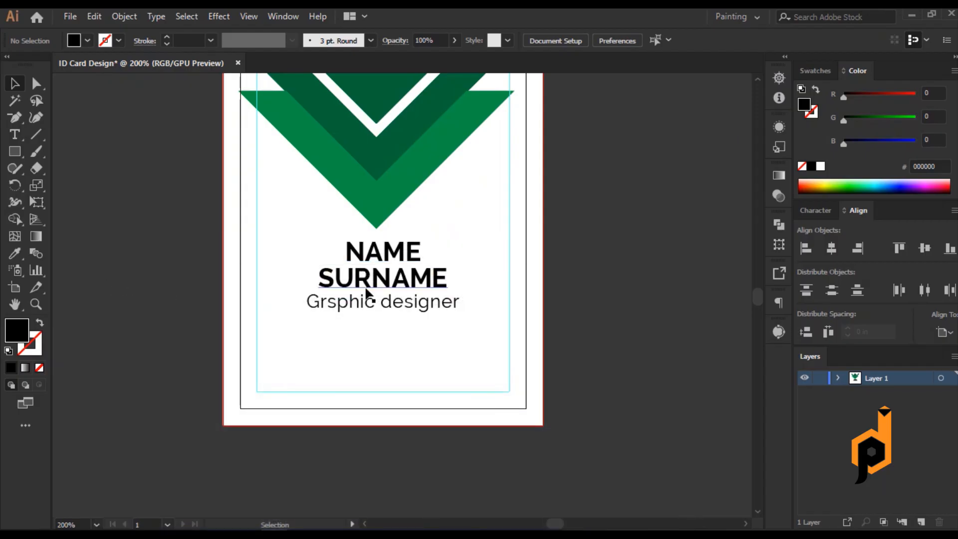
click(15, 134)
click(311, 380)
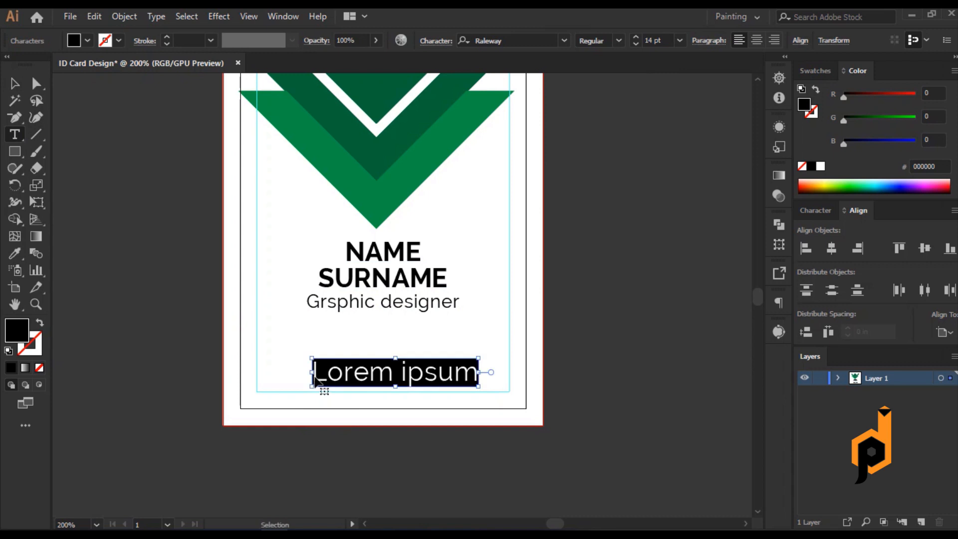
key(ctrl+v)
drag(316, 377, 530, 370)
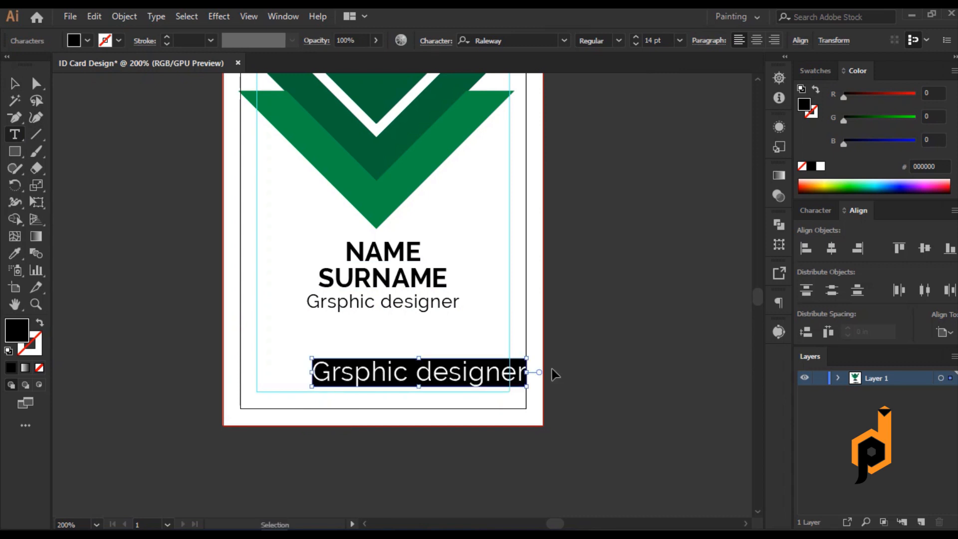
key(ctrl+v)
click(14, 83)
Change the pasted icon character's font to icofont
click(529, 40)
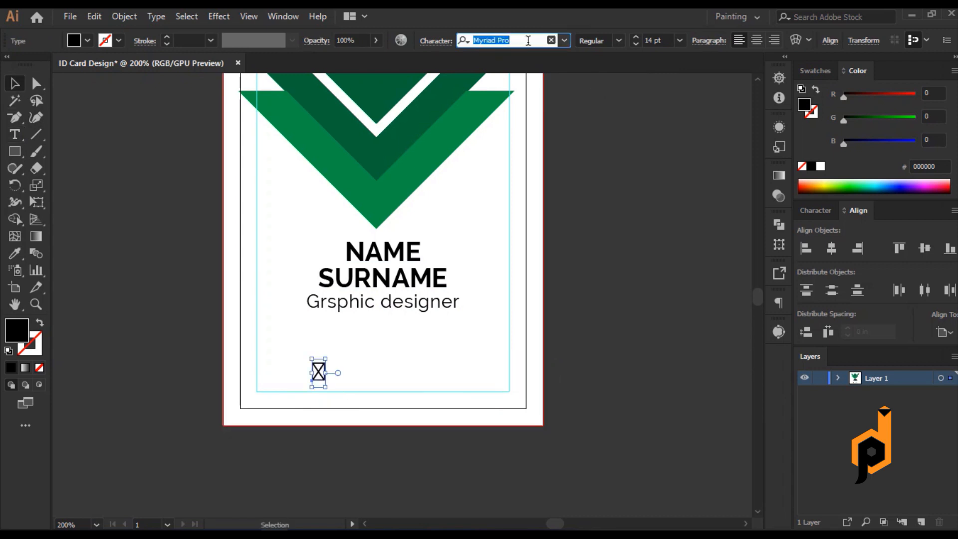
text(i)
click(548, 109)
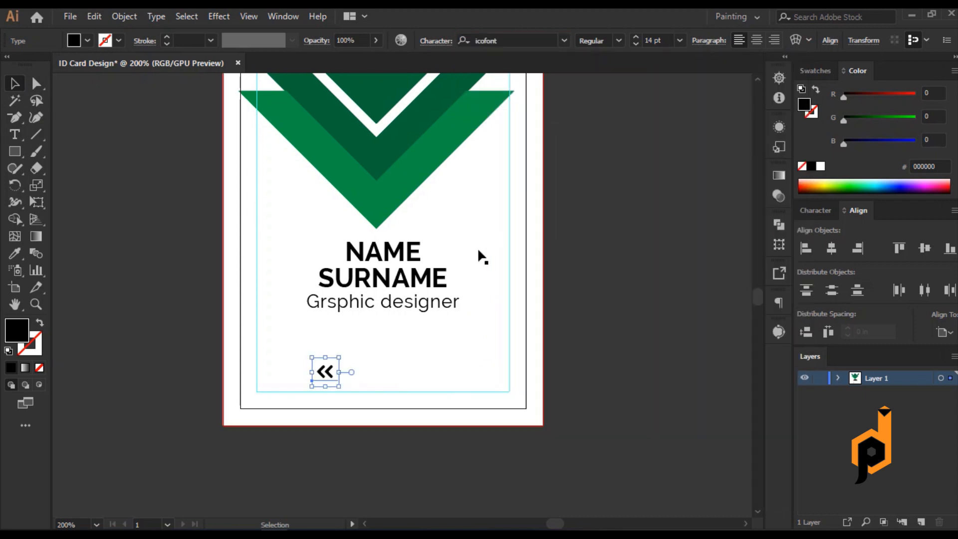
Expand the pasted double-left arrow icon from text into an editable shape group
click(156, 16)
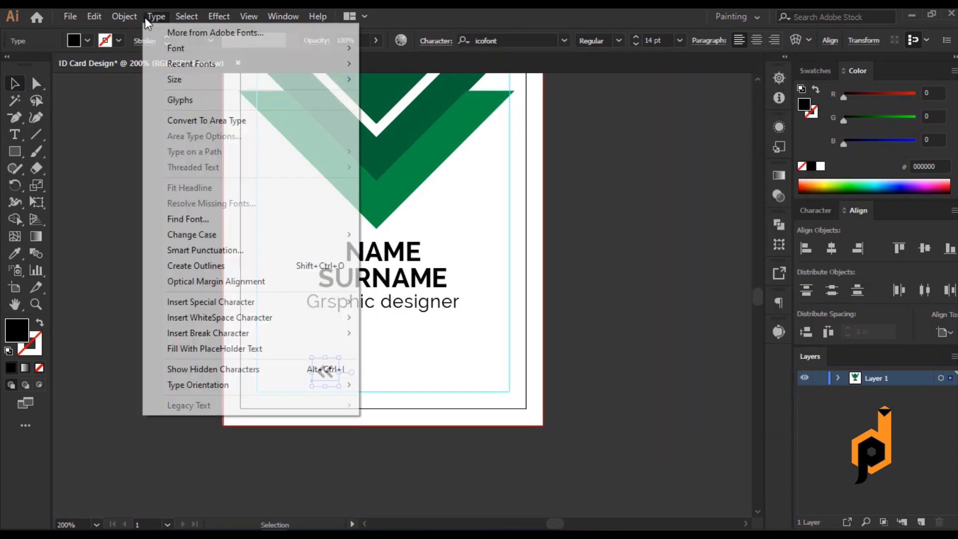
mouse_move(124, 16)
click(172, 179)
click(185, 340)
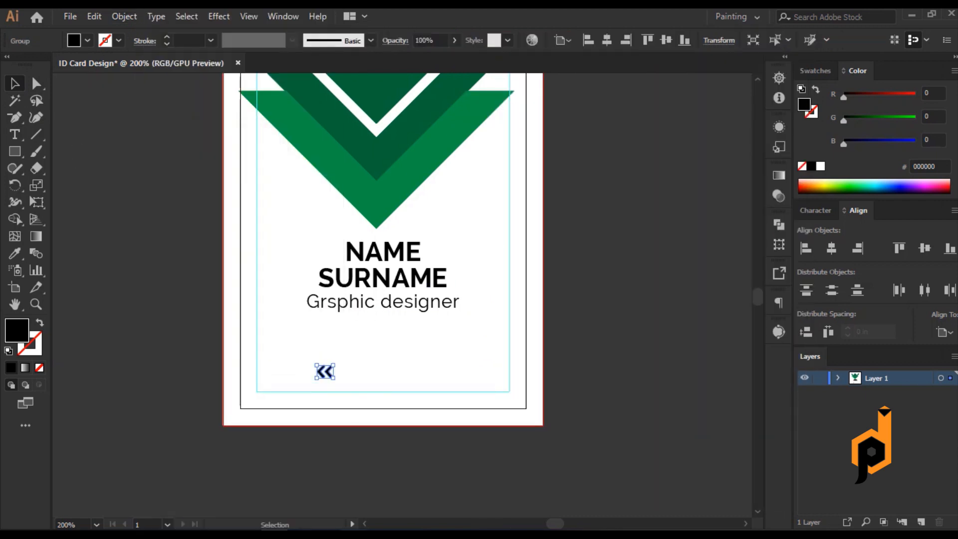
Copy the rounded double-right arrow icon character from the IcoFont site and switch back to Illustrator
key(alt+Tab)
click(688, 360)
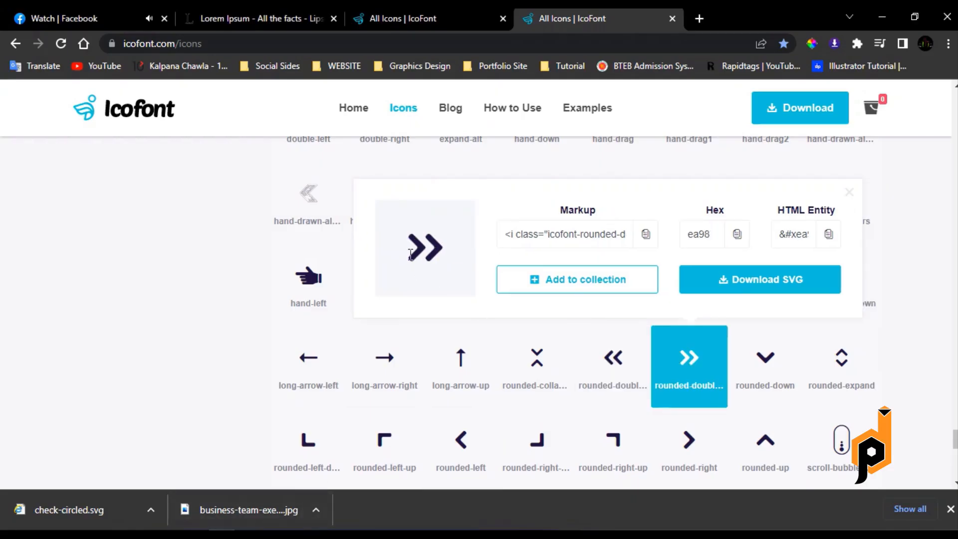
drag(410, 255, 438, 247)
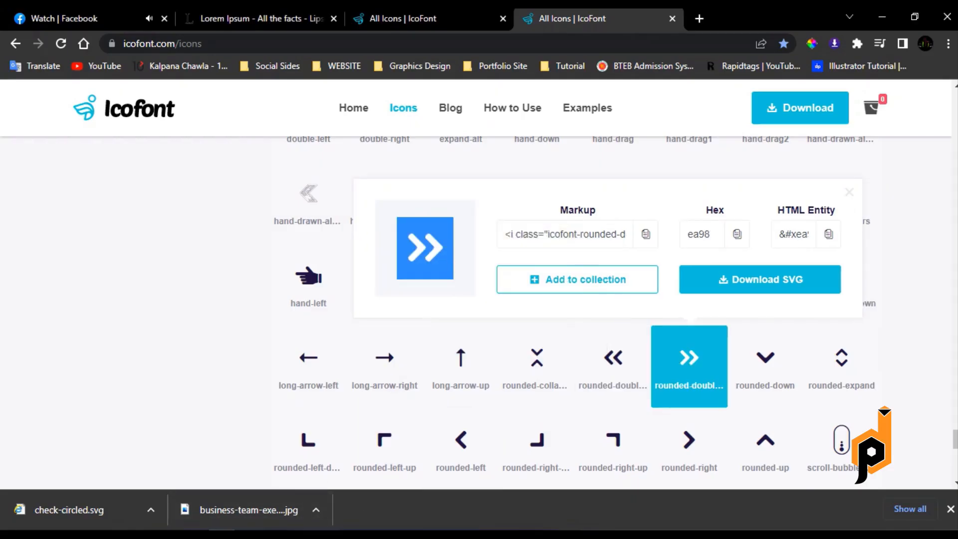
key(alt+Tab)
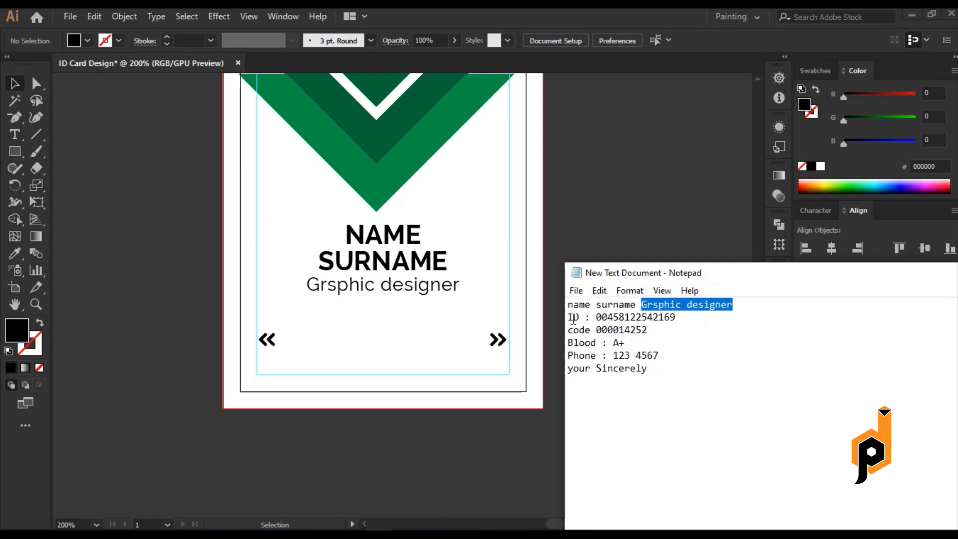
Copy the ID line from the Notepad text file and duplicate the job title line straight down between the two arrow icons
drag(569, 317, 676, 317)
right_click(656, 315)
click(696, 359)
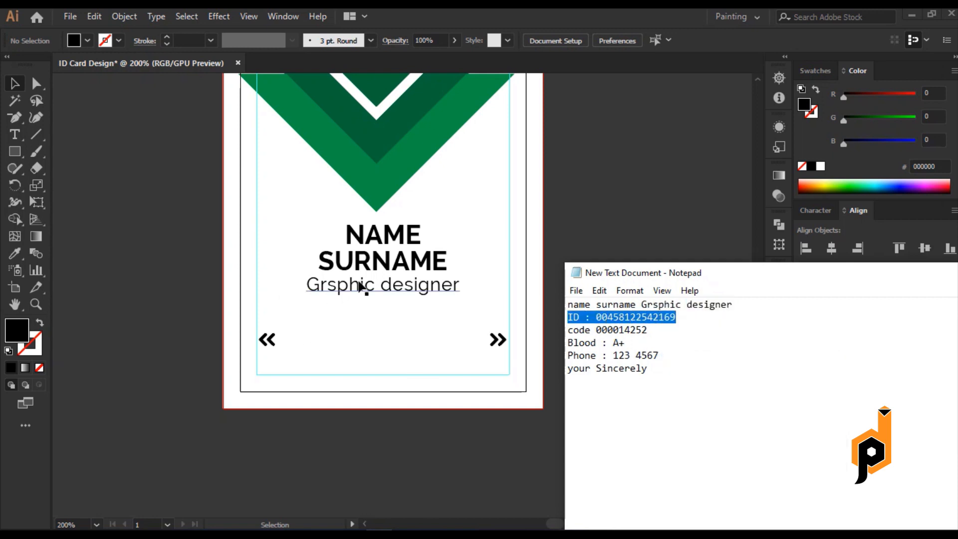
click(360, 287)
drag(360, 287, 360, 341)
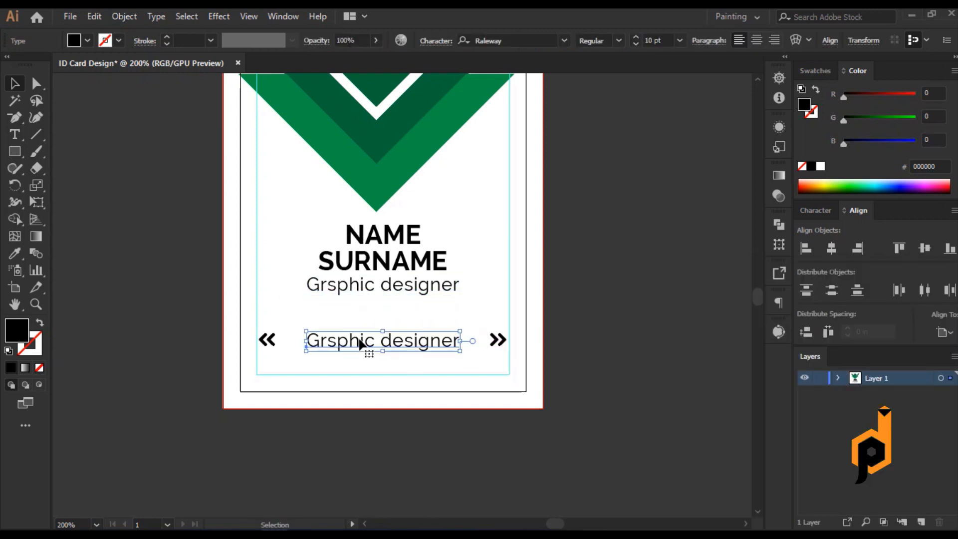
Replace the duplicated job title's text with the copied ID line and centre it between the arrow icons
double_click(358, 340)
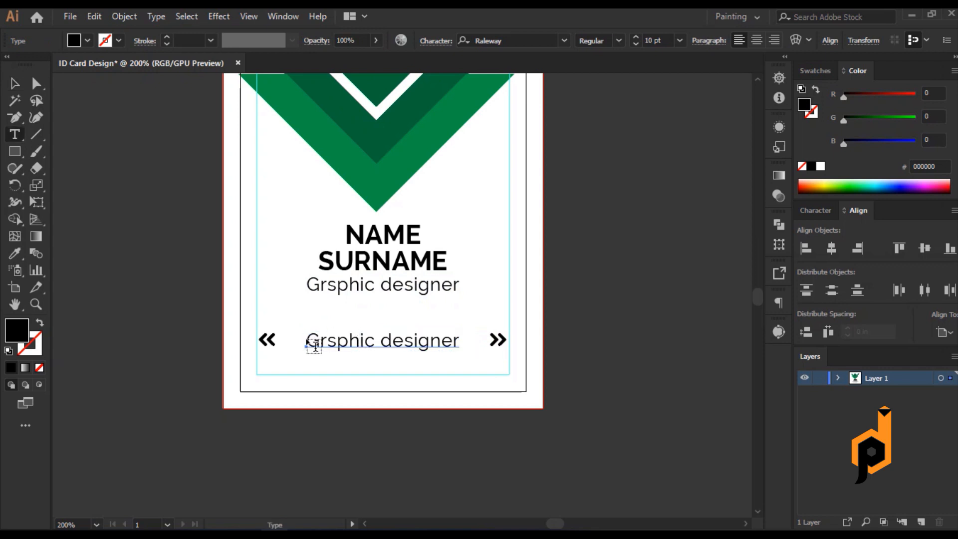
click(309, 345)
click(18, 87)
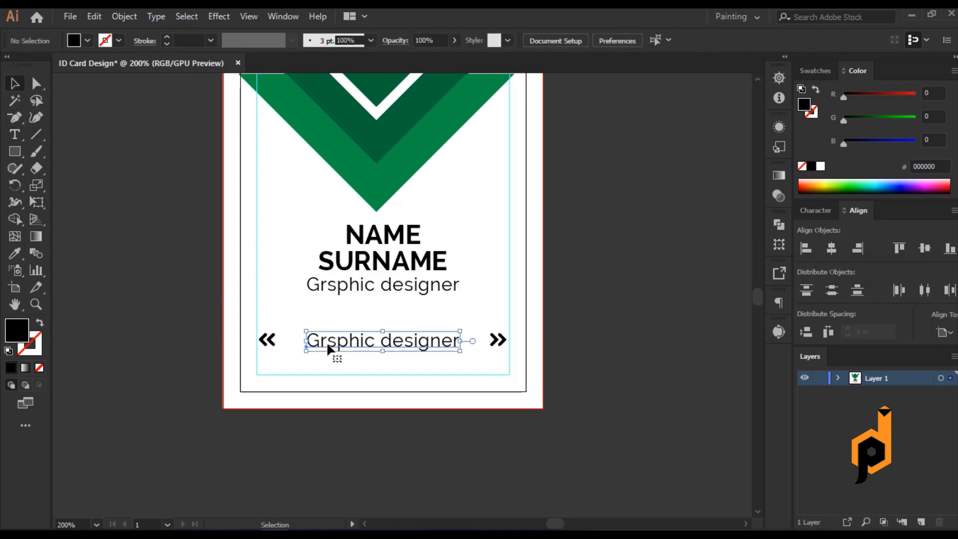
click(327, 341)
double_click(324, 340)
drag(305, 344, 465, 342)
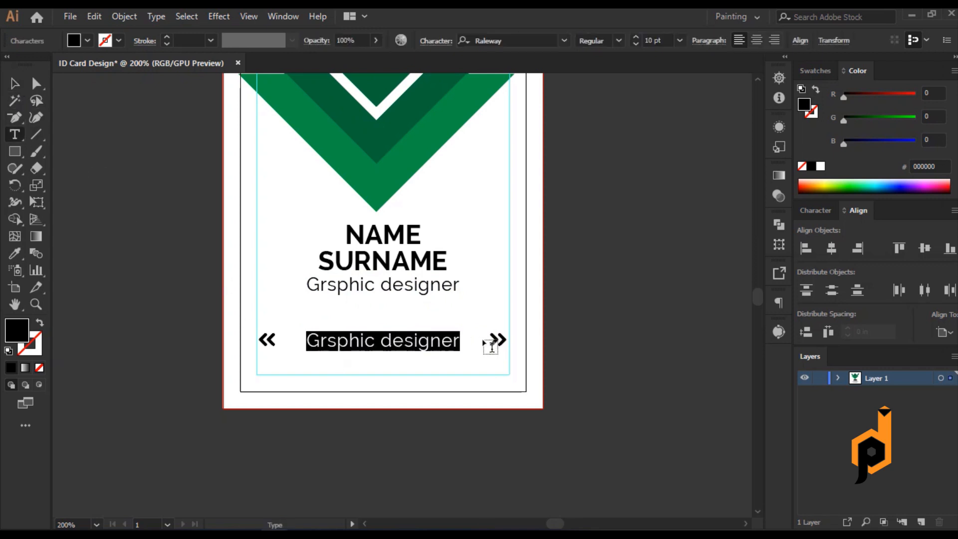
key(ctrl+v)
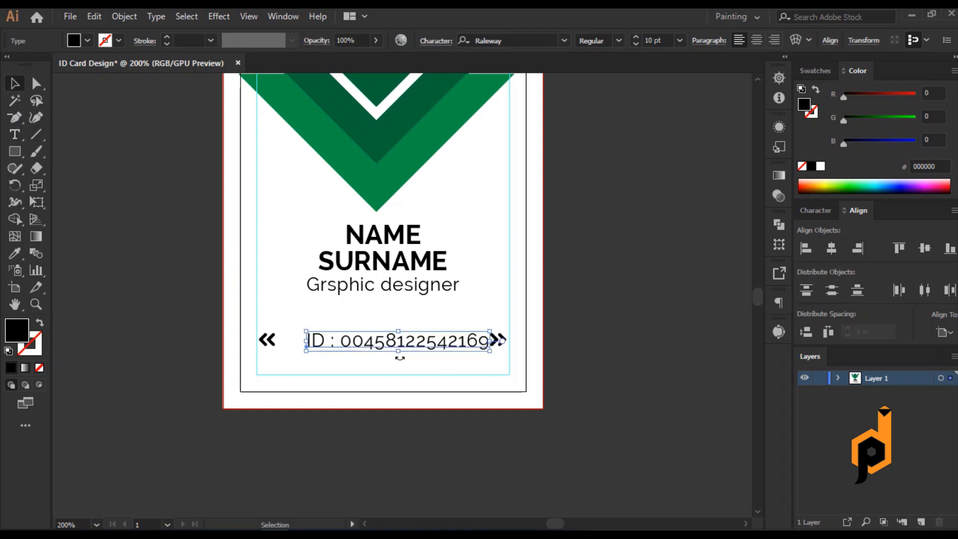
drag(401, 339, 380, 339)
Change the font of the digits in the ID line to Poppins Regular
drag(321, 341, 459, 342)
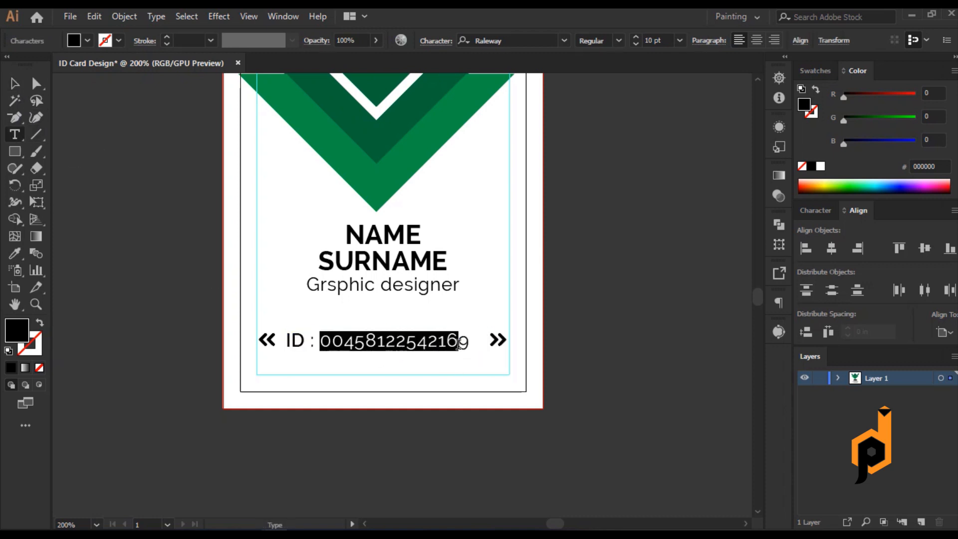
click(541, 41)
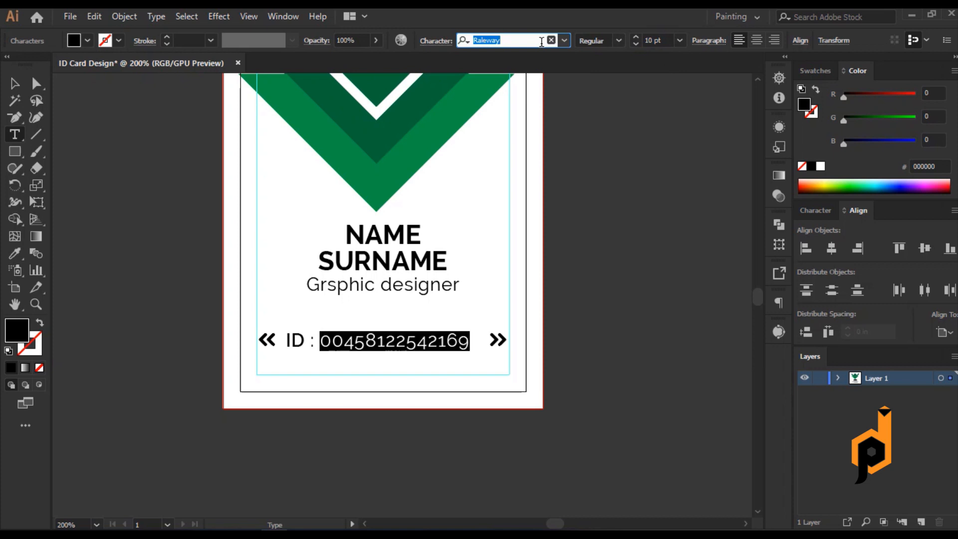
text(po)
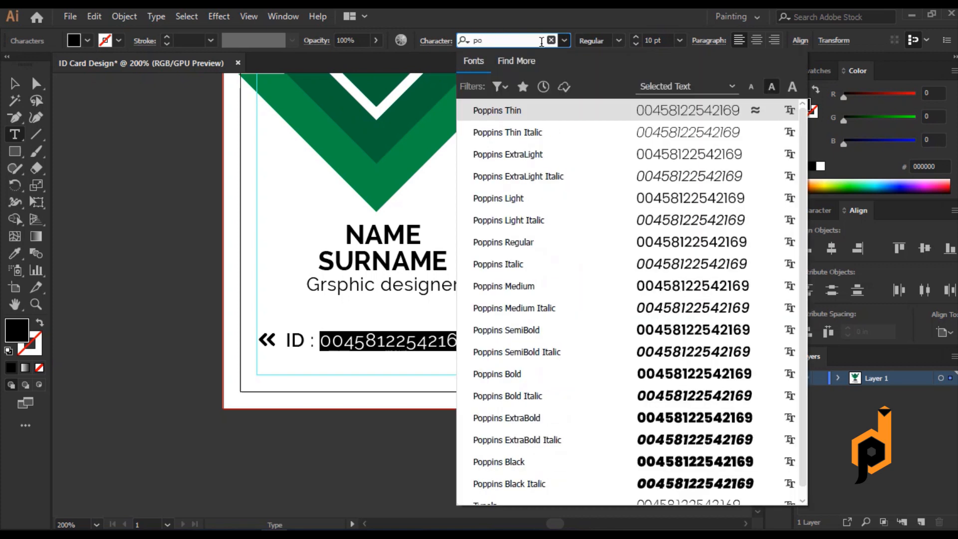
click(543, 242)
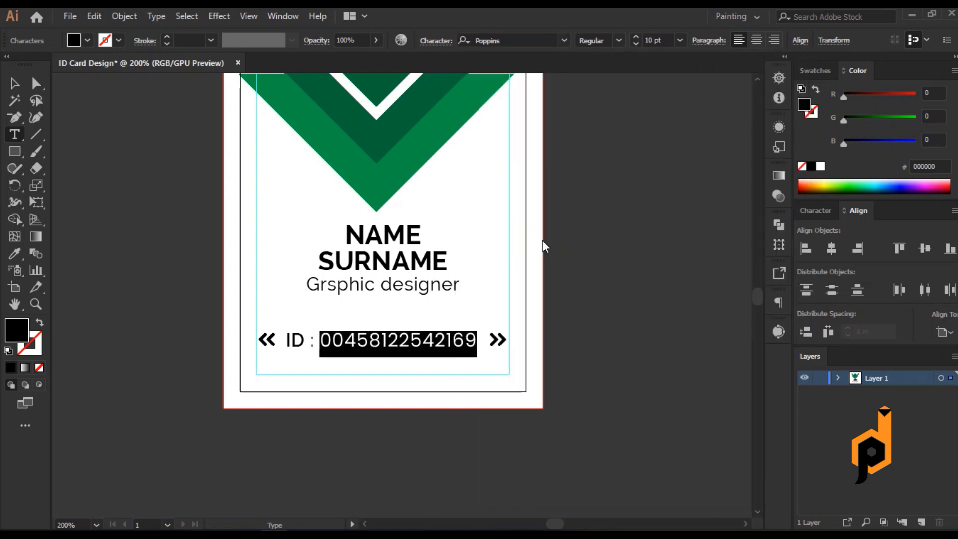
click(14, 84)
click(105, 172)
click(432, 347)
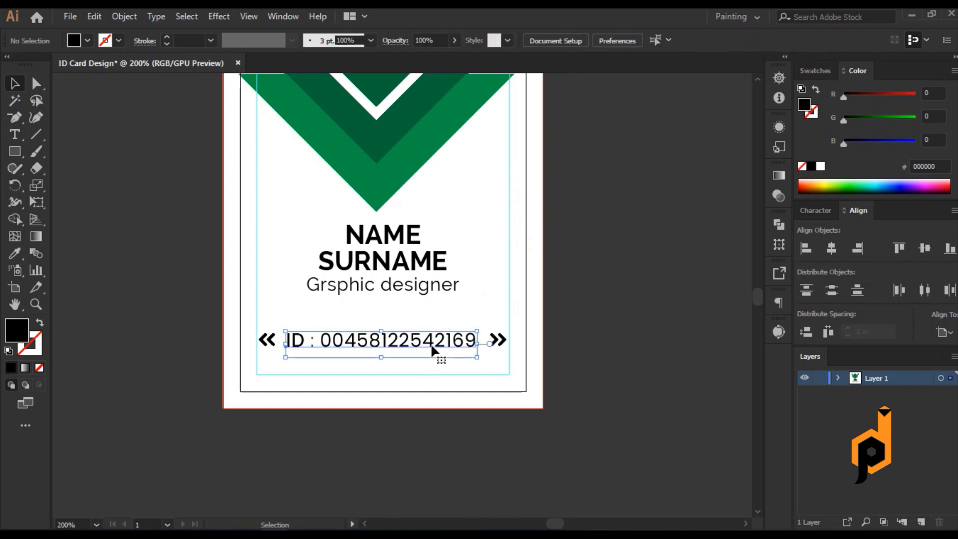
Enlarge the double-left arrow icon so it fills the space between the margin guide and the start of the ID line
click(269, 344)
scroll(269, 344, up, 1)
mouse_move(283, 351)
mouse_down()
mouse_move(293, 359)
mouse_move(289, 340)
mouse_up()
click(544, 369)
key(ctrl+minus)
drag(549, 363, 395, 367)
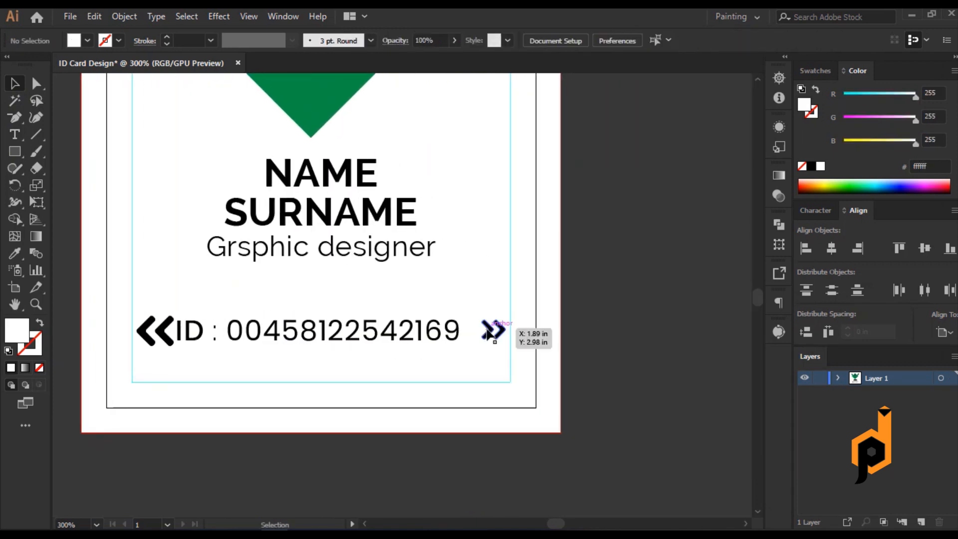
Set the ID line's font size to 10.4 pt
click(435, 340)
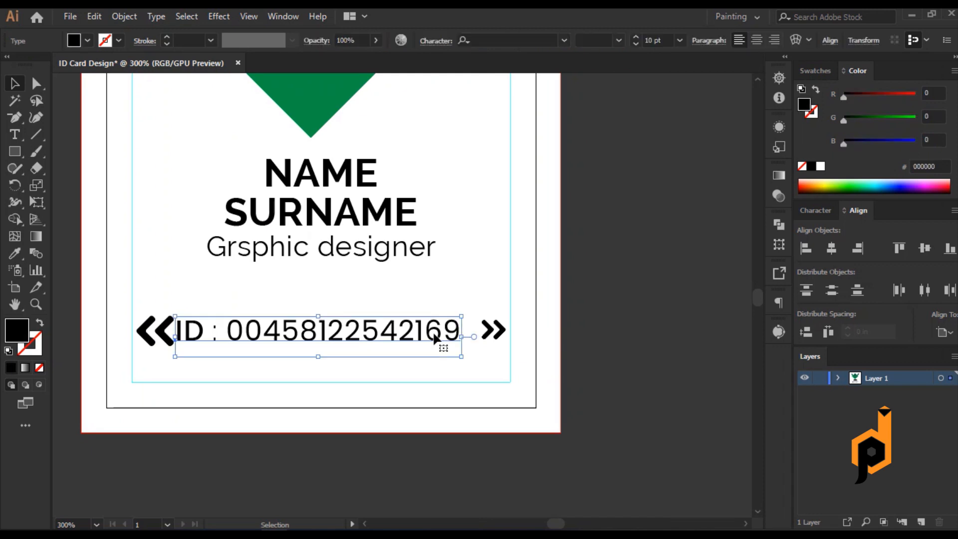
click(659, 40)
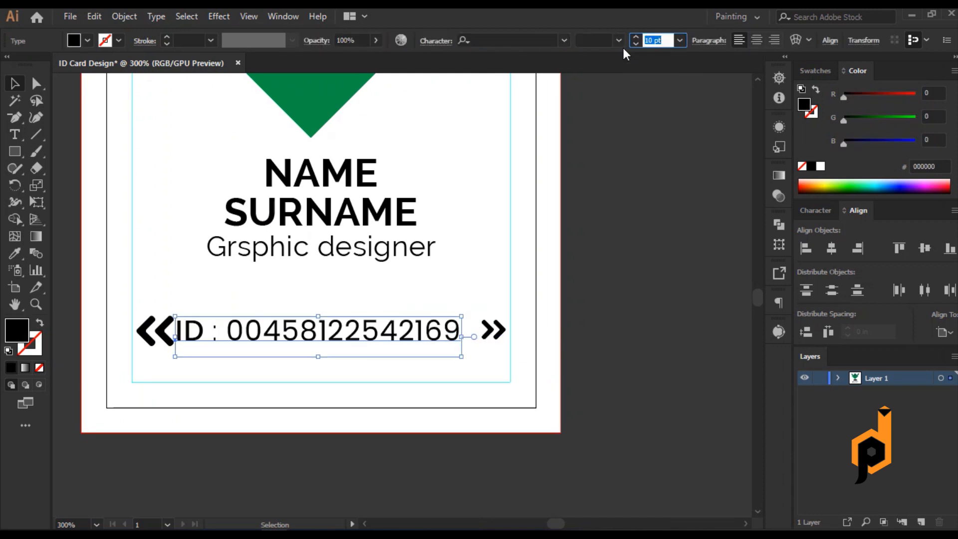
text(10.4)
key(Return)
Replace the small double-right arrow icon with a vertically reflected copy of the enlarged double-left icon, placed at the end of the ID line
click(496, 331)
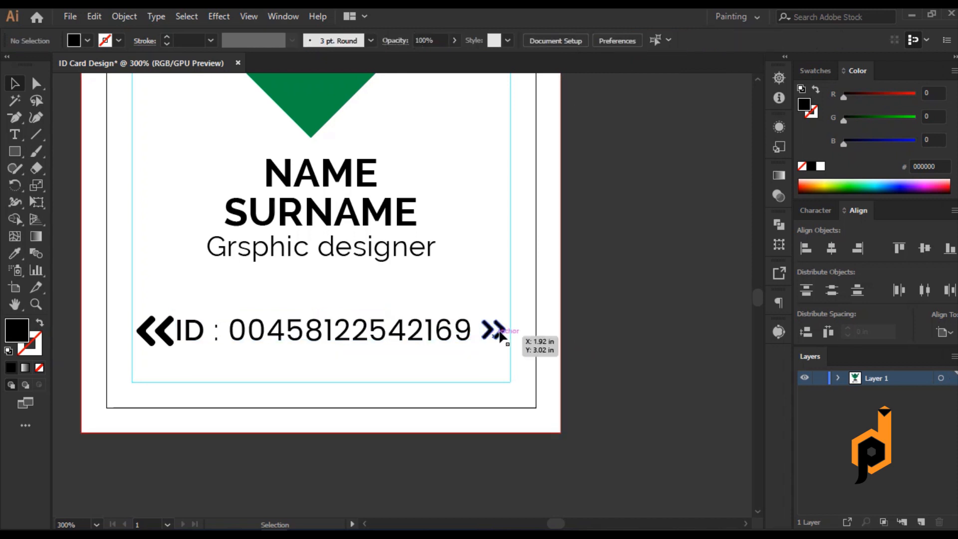
key(Delete)
right_click(161, 328)
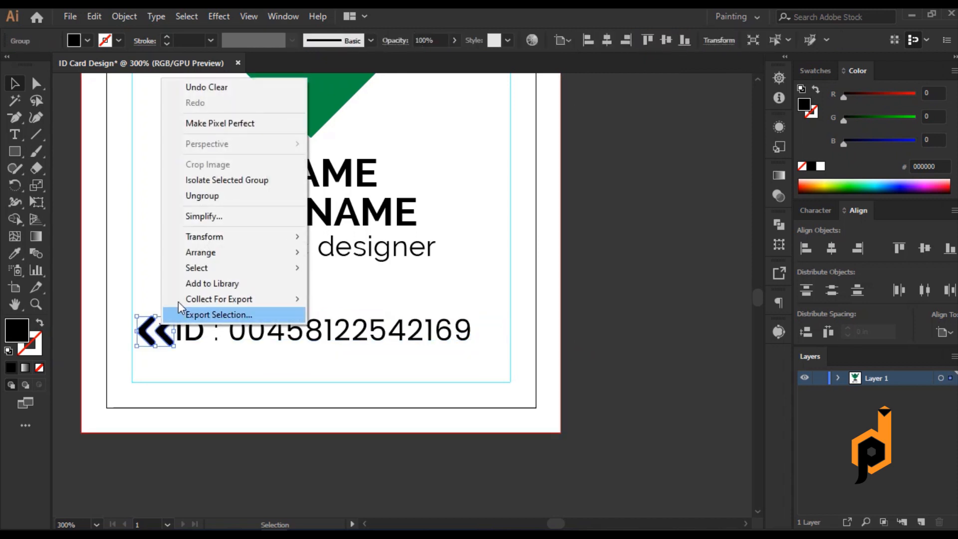
mouse_move(223, 245)
click(343, 288)
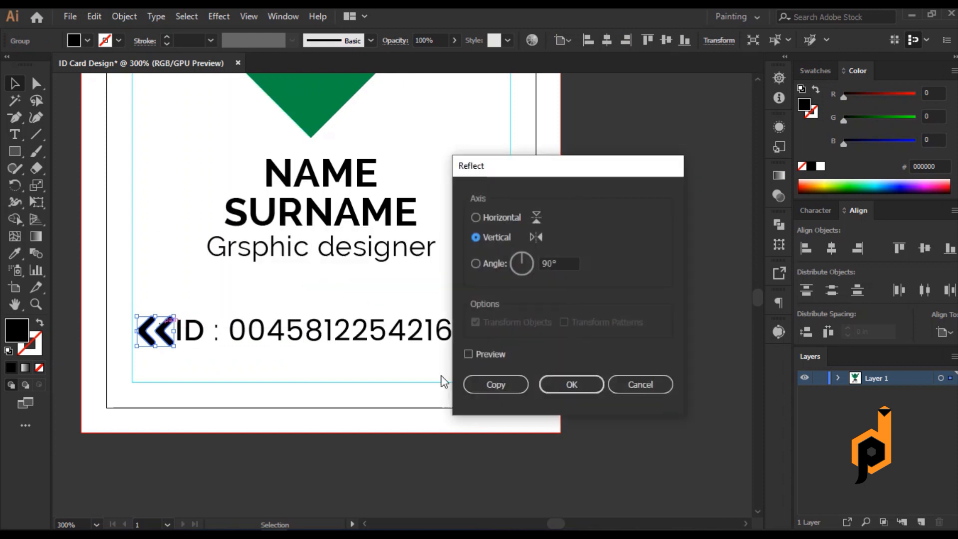
click(483, 349)
click(481, 386)
drag(169, 330, 505, 341)
click(587, 358)
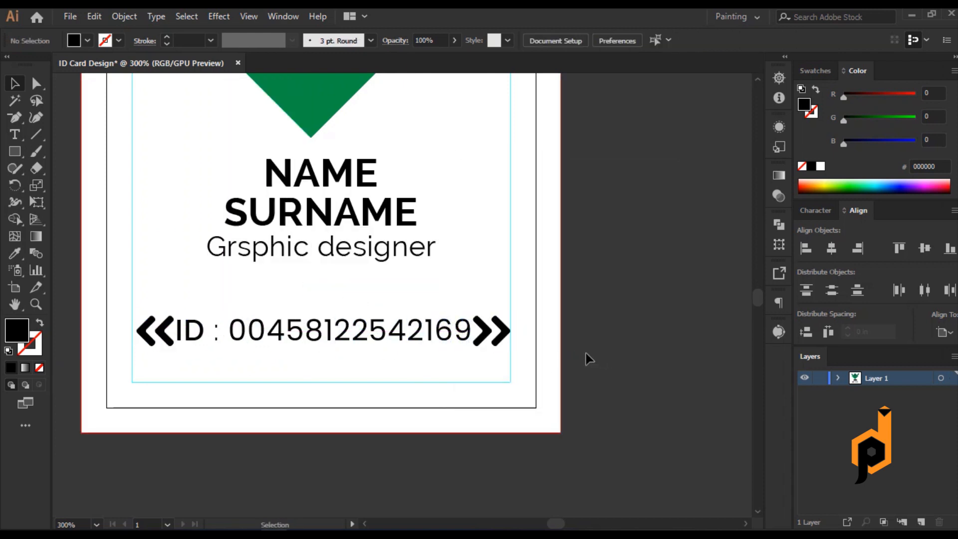
Ungroup the double-left arrow icon and fill its outer chevron with the dark green sampled from the V-shaped band
double_click(155, 330)
right_click(159, 380)
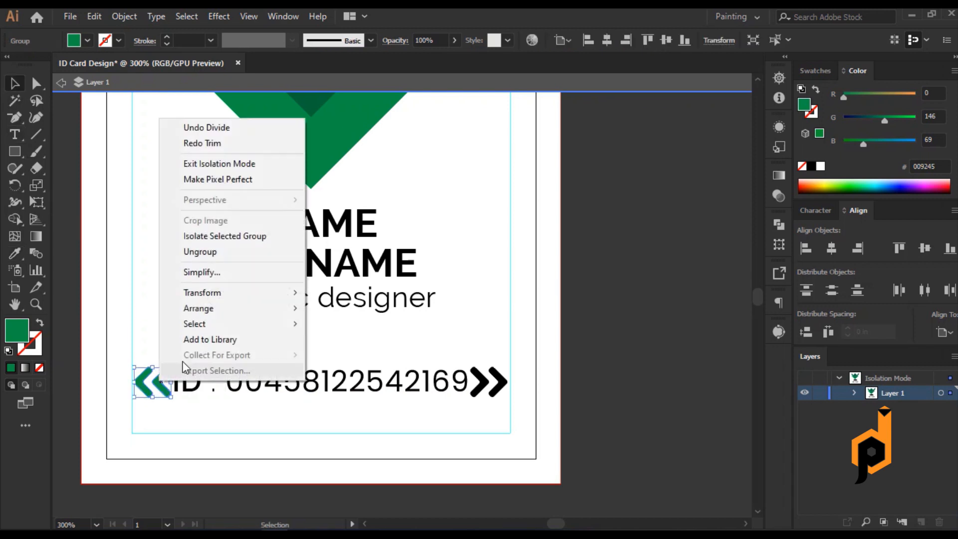
click(190, 255)
click(141, 384)
scroll(142, 385, up, 2)
key(i)
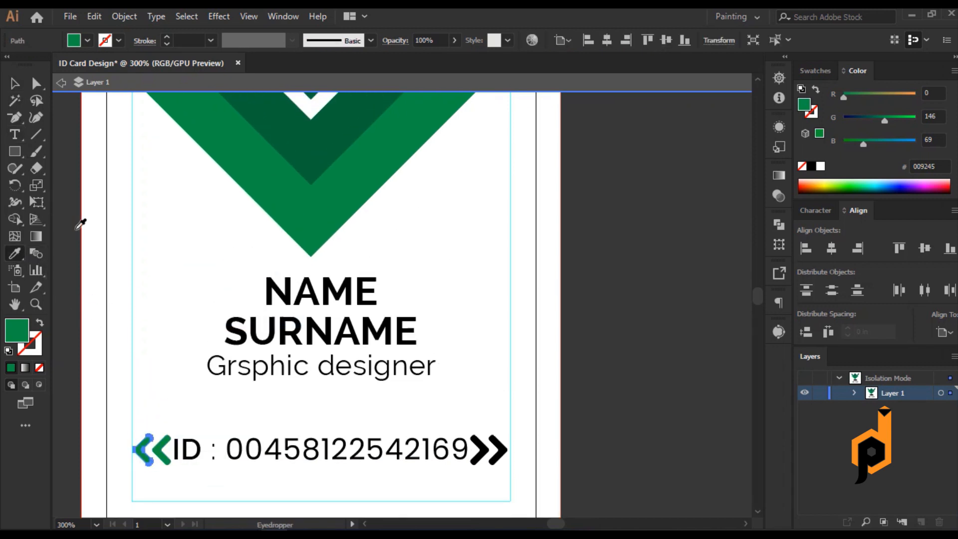
click(306, 177)
scroll(306, 203, down, 2)
key(v)
click(205, 295)
scroll(350, 349, down, 2)
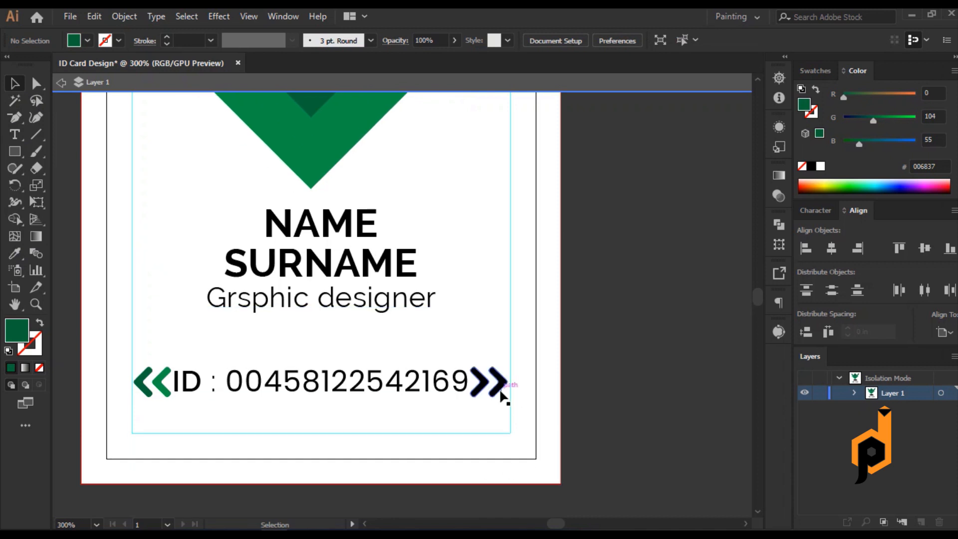
Ungroup the double-right arrow icon and colour its outer chevron dark green and inner chevron lighter green to mirror the double-left icon
click(503, 397)
key(shift+ctrl+F9)
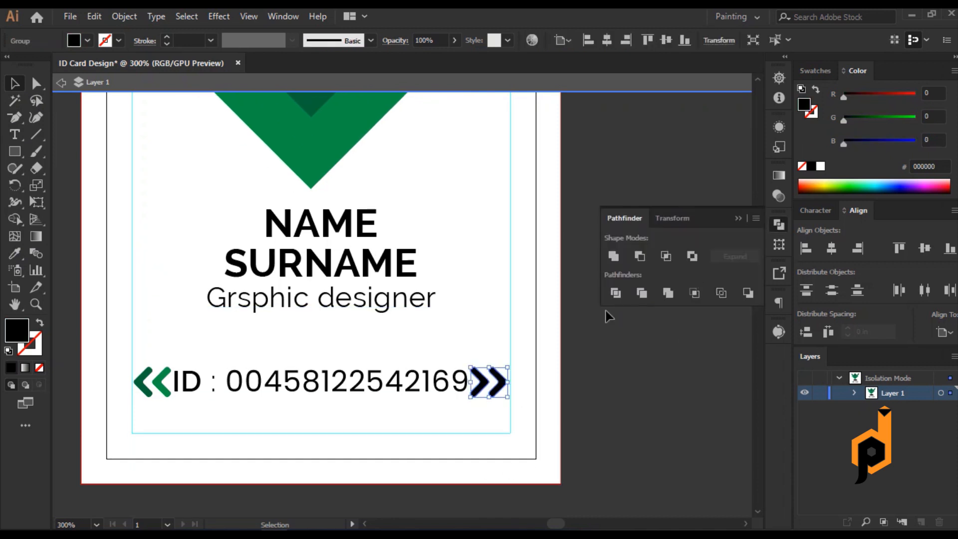
right_click(491, 386)
click(548, 257)
click(564, 299)
click(497, 389)
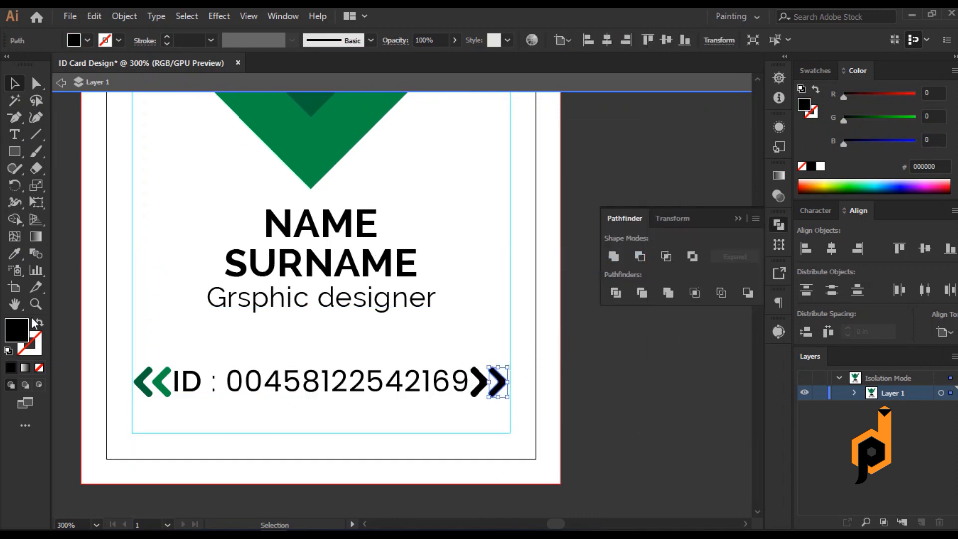
key(i)
click(162, 385)
ctrl+click(480, 386)
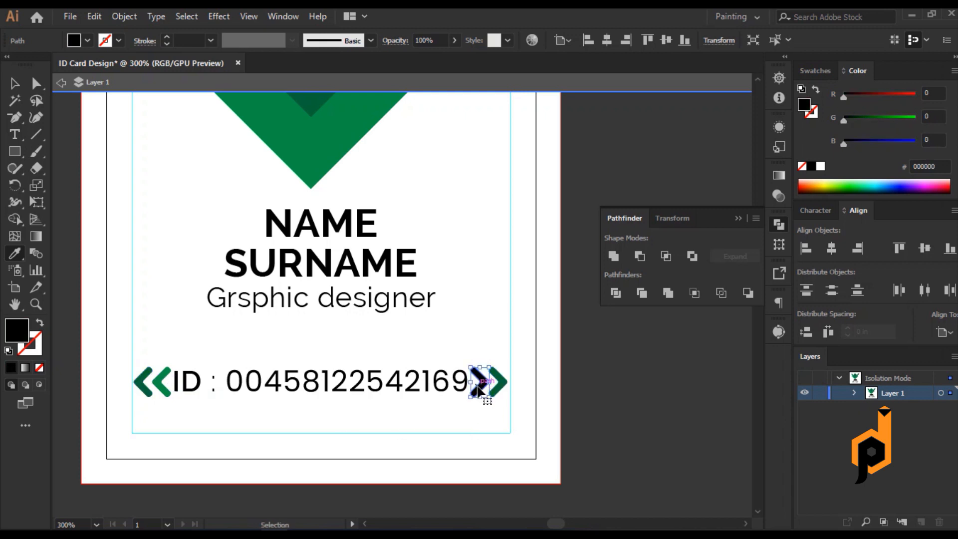
click(161, 381)
key(v)
click(120, 163)
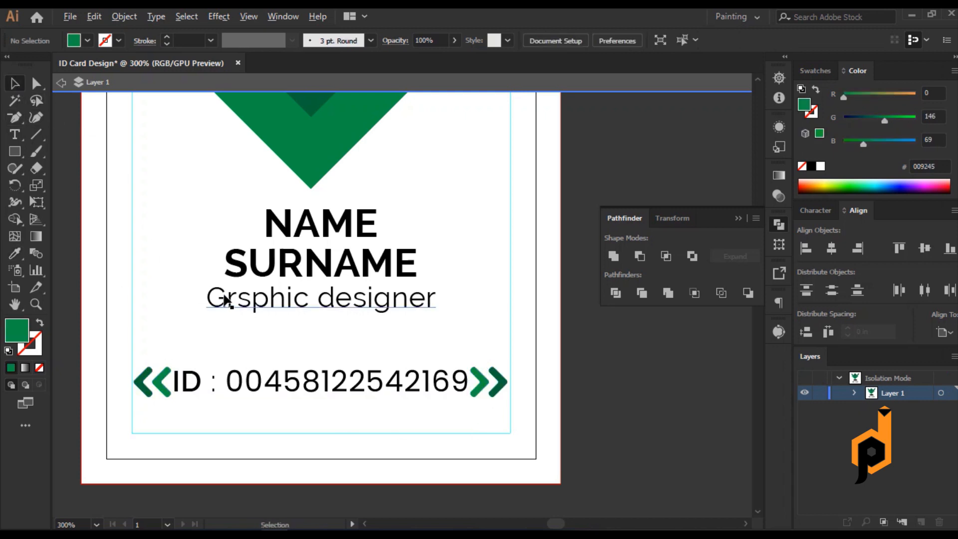
Group the ID line with both arrow icons and move the group up closer to the job title
scroll(224, 299, down, 3)
scroll(225, 299, left, 1)
click(539, 290)
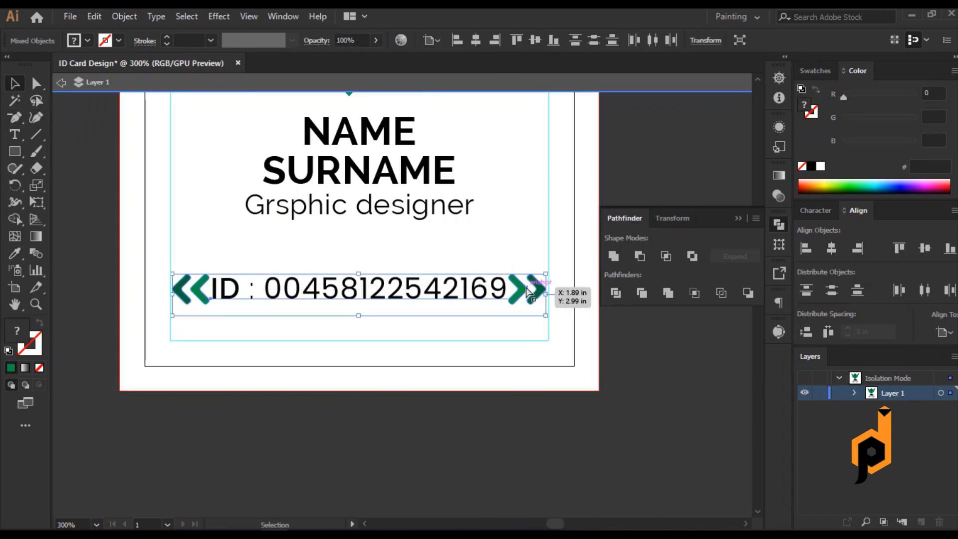
key(Up)
key(Up)
key(Up)
key(Up)
key(Up)
key(Up)
key(Up)
key(Up)
key(Up)
key(Up)
key(Up)
key(Up)
key(Up)
key(Up)
key(Up)
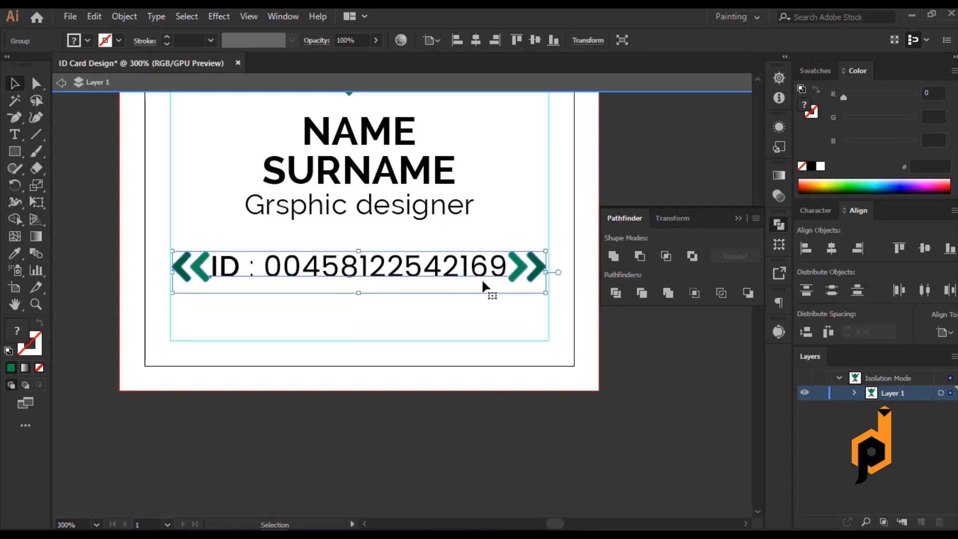
Draw a full-width green band along the card's bottom edge, lower its top edge slightly, and add a small green diamond centred on that edge
key(m)
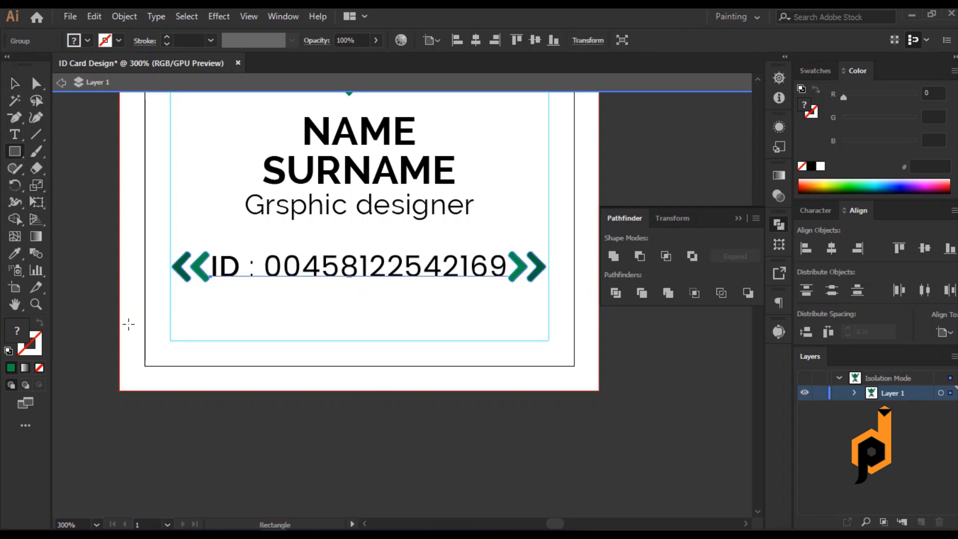
mouse_move(120, 306)
mouse_down()
mouse_move(439, 392)
mouse_move(611, 390)
mouse_move(570, 390)
mouse_up()
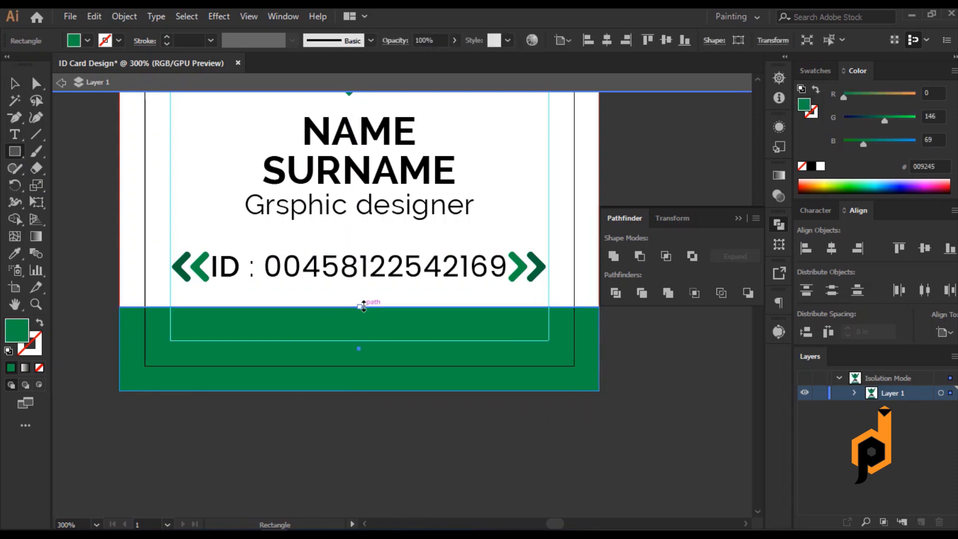
drag(363, 306, 377, 325)
key(Escape)
click(384, 282)
click(206, 356)
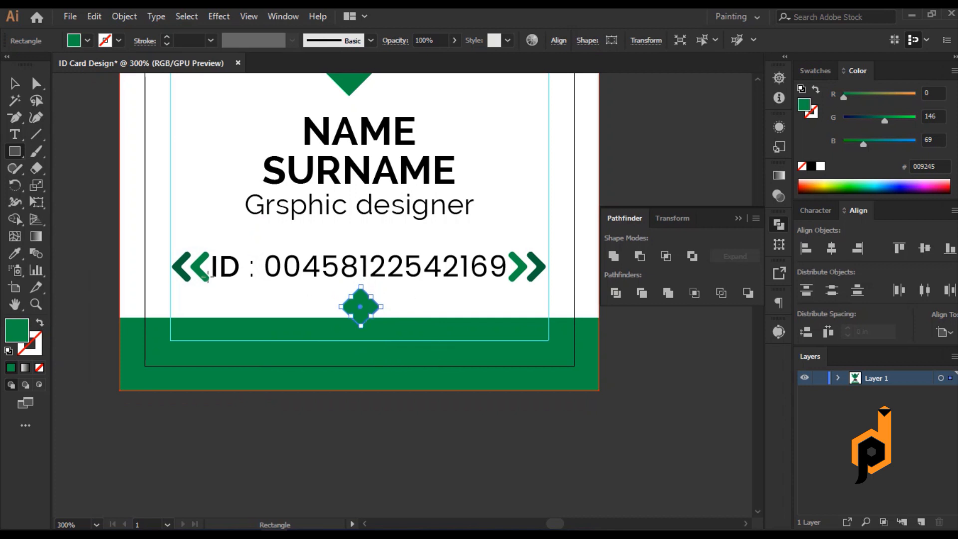
Recolour the bottom band and its small diamond dark green, lowering the diamond slightly on the band's top edge
click(11, 87)
click(86, 170)
click(363, 310)
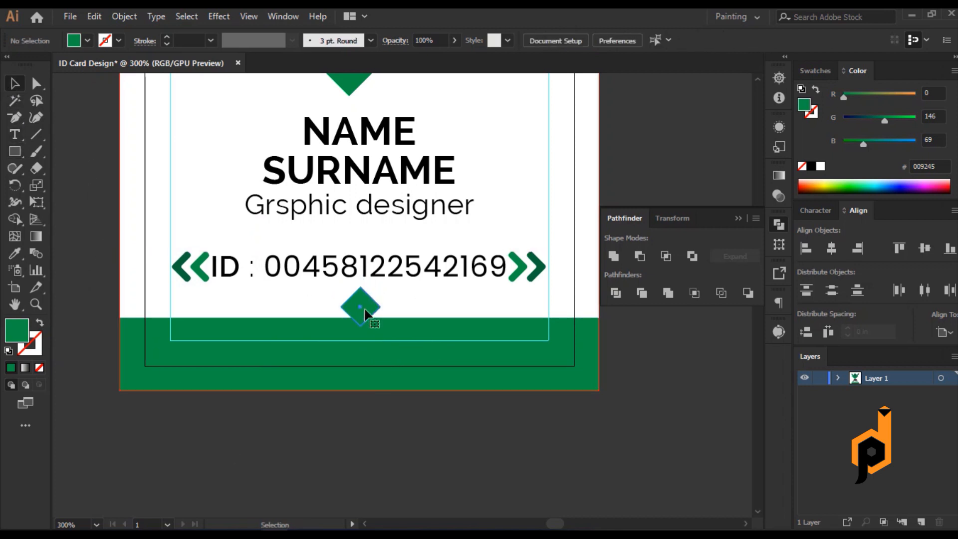
key(ctrl+[)
key(t)
click(278, 329)
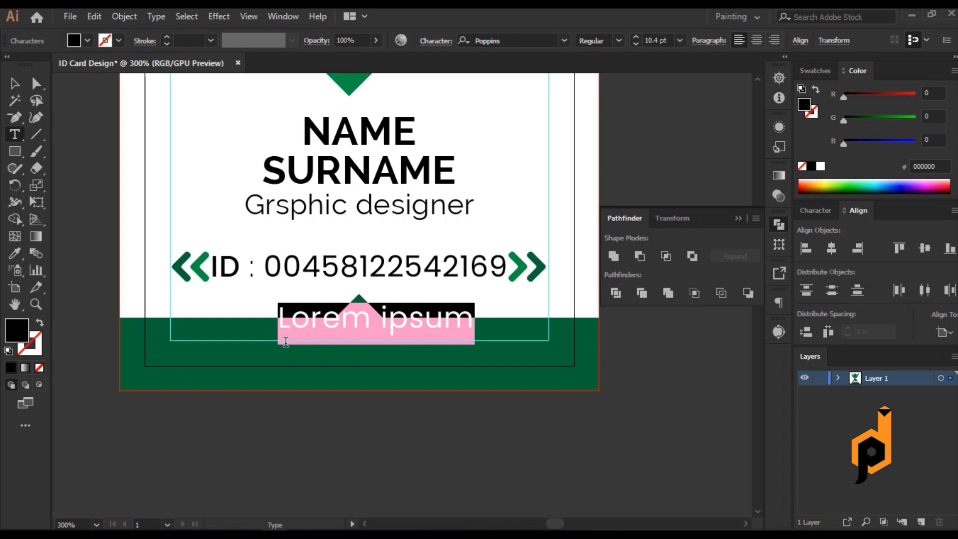
text(www)
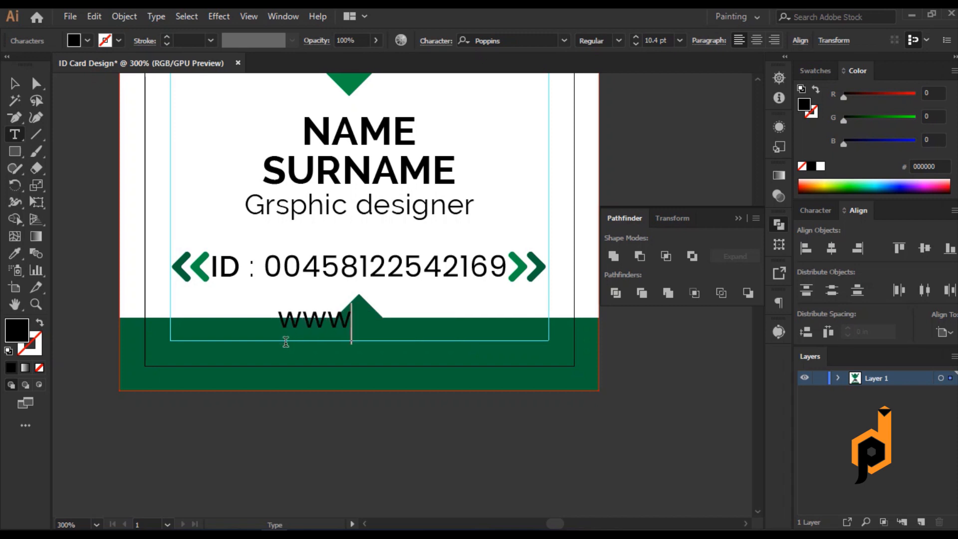
text(.web)
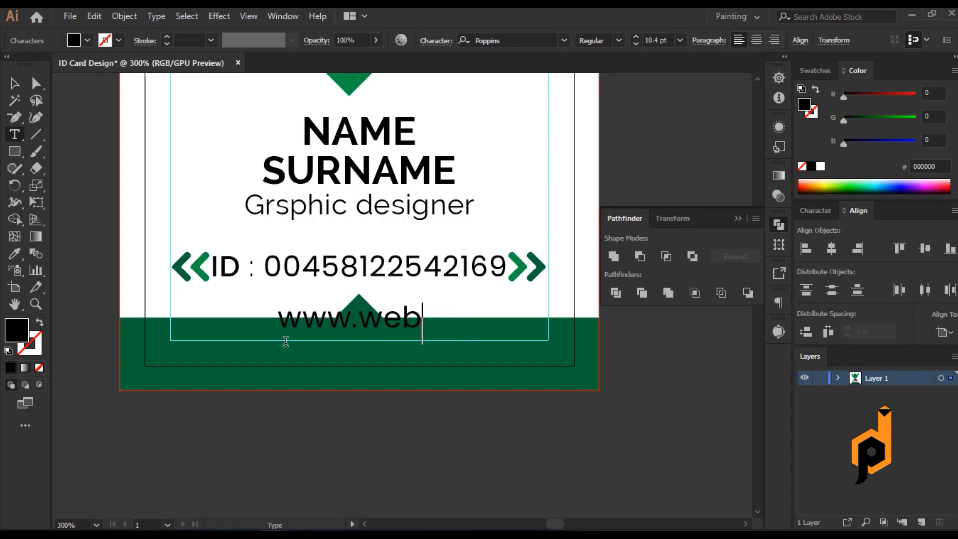
text(site.com)
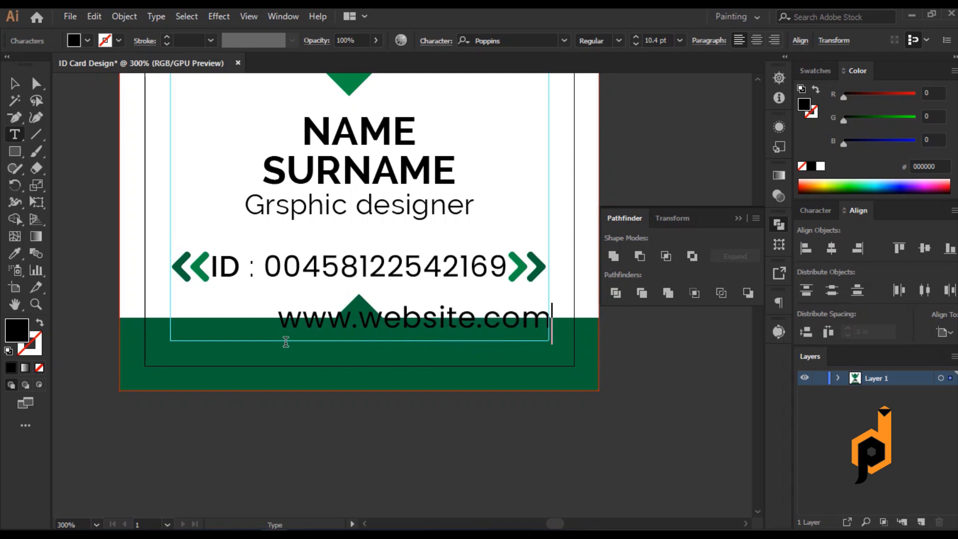
click(11, 86)
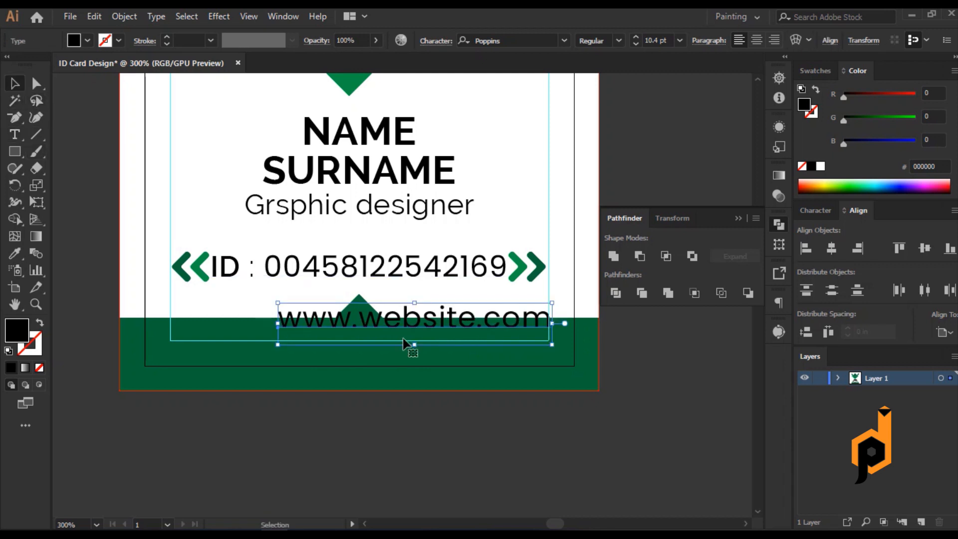
Move the website text down onto the green band near its centre and set its font size to 8 pt
mouse_move(404, 343)
mouse_down()
mouse_move(381, 357)
mouse_move(386, 339)
mouse_up()
click(655, 40)
text(8)
key(Return)
scroll(392, 352, up, 3)
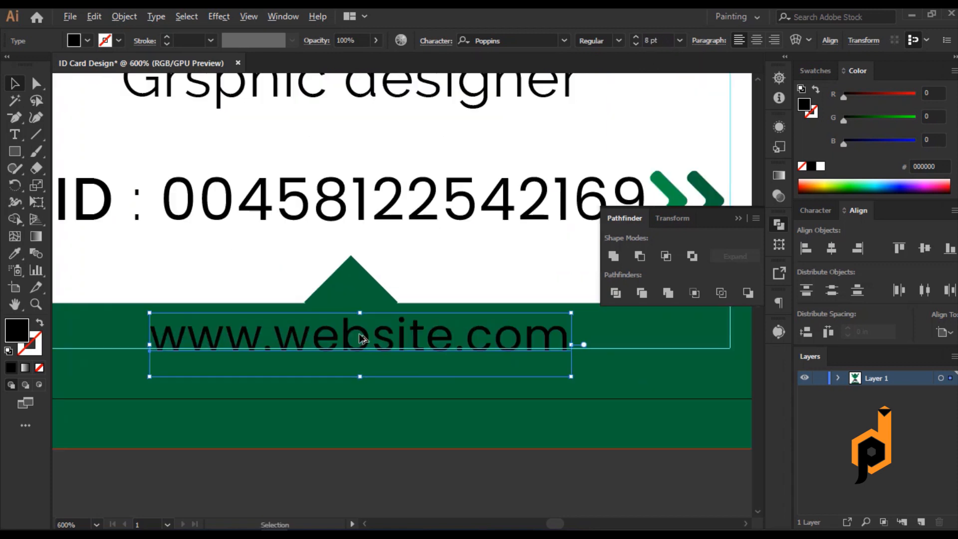
Lower the small diamond slightly and nudge the website text up towards the band's top edge
click(370, 290)
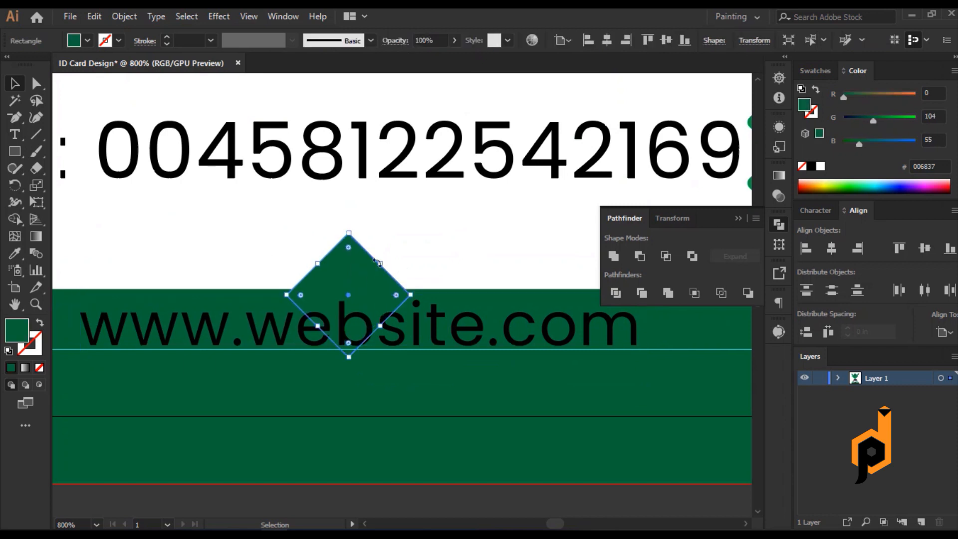
scroll(371, 283, up, 3)
scroll(380, 325, down, 5)
click(381, 325)
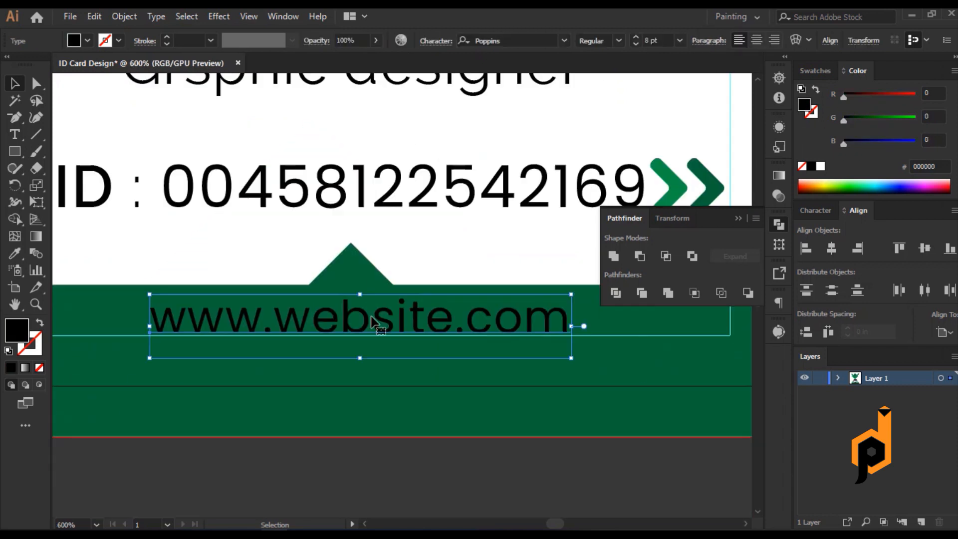
key(Up)
key(Up)
key(Up)
Give the word "website" the bold Raleway style sampled from SURNAME and set its size to 7 pt
double_click(289, 314)
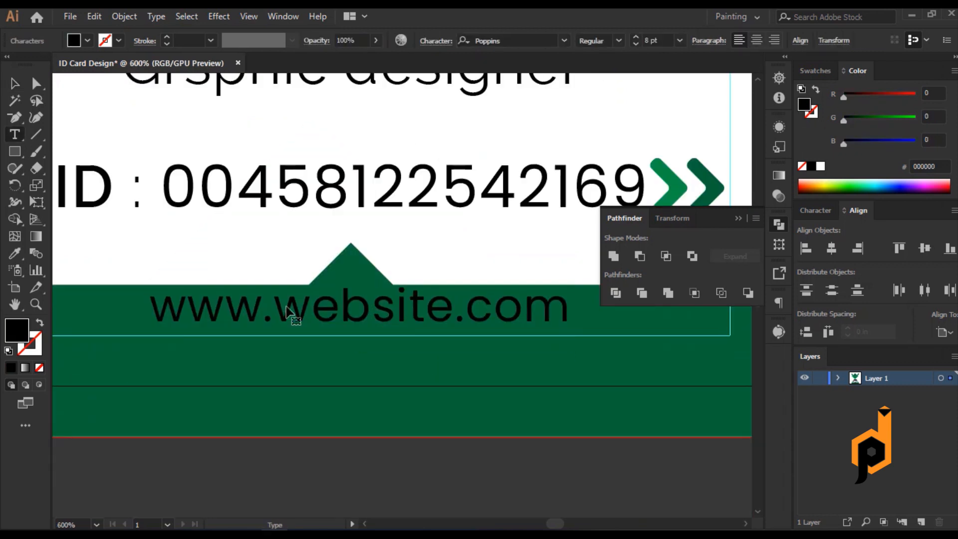
drag(274, 308, 446, 305)
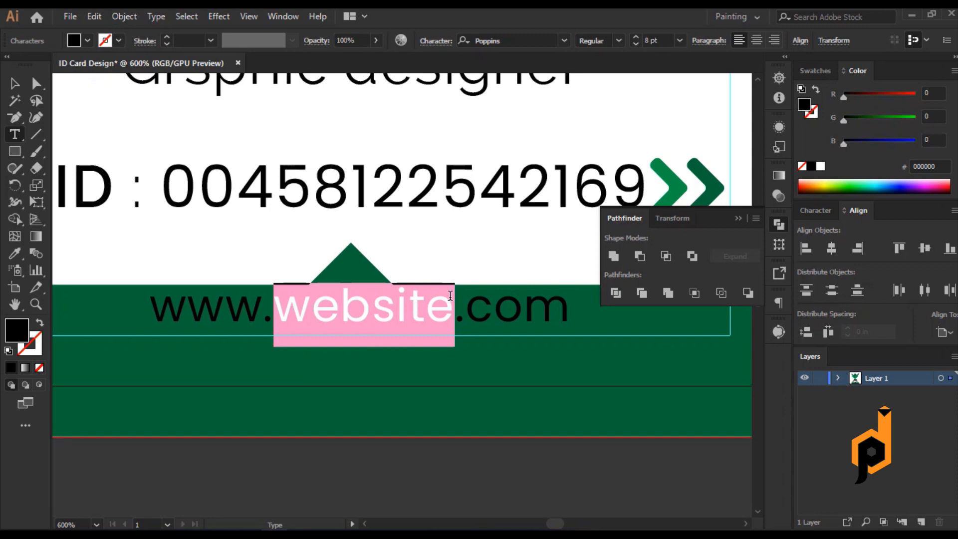
scroll(451, 279, up, 4)
click(15, 253)
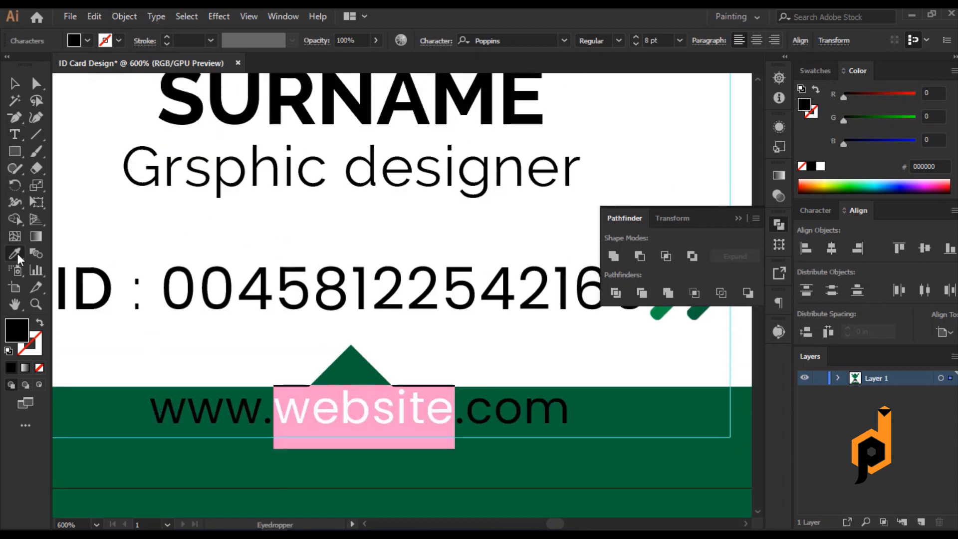
click(251, 107)
click(680, 42)
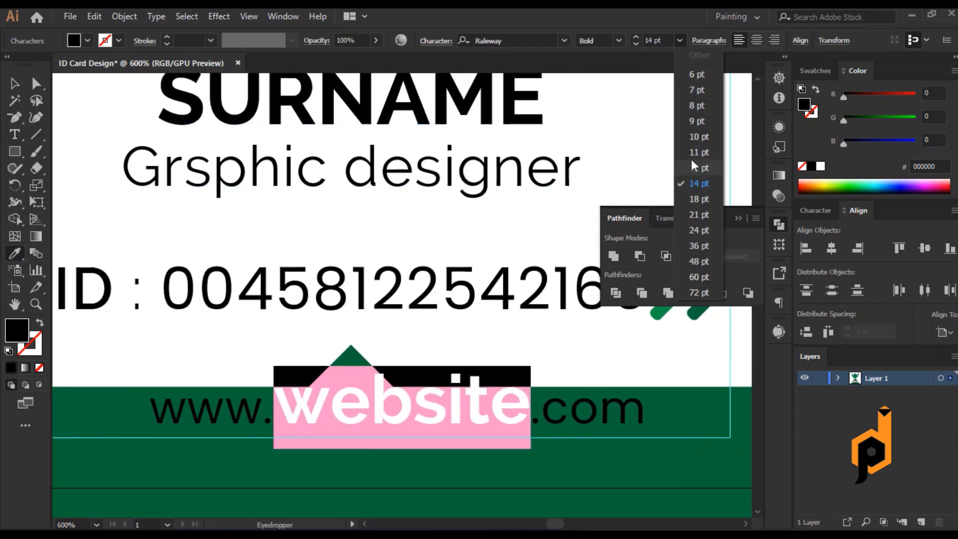
click(695, 90)
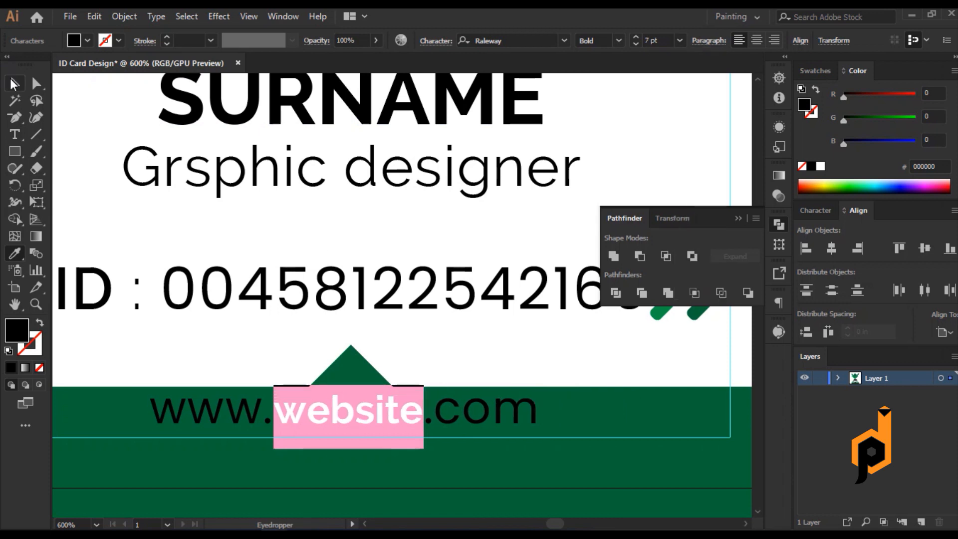
click(14, 84)
click(90, 96)
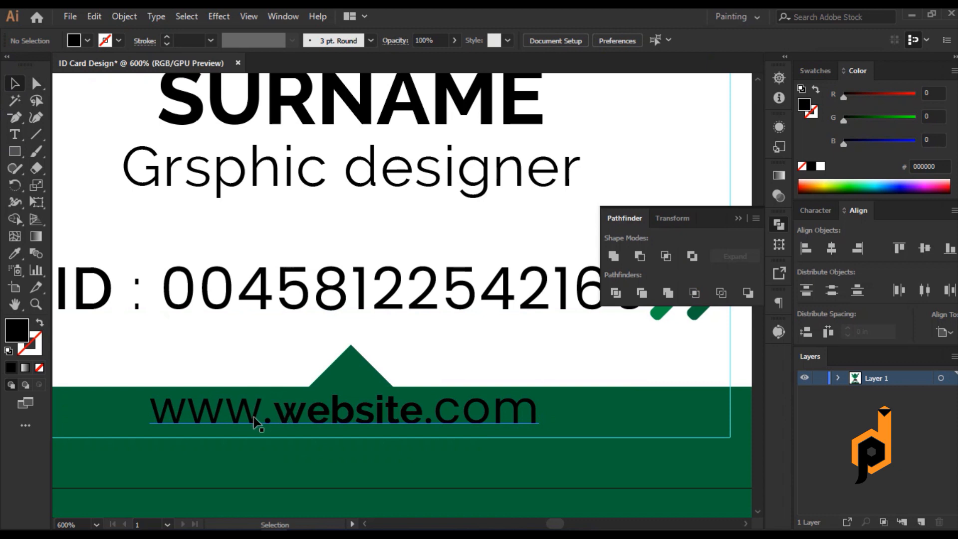
Fill the whole website text on the bottom band with white
click(353, 417)
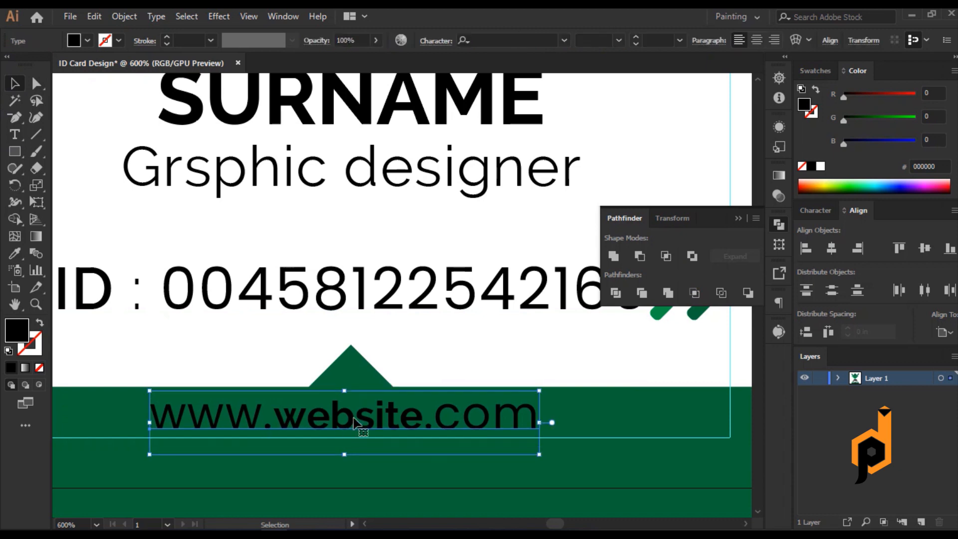
click(820, 166)
click(513, 331)
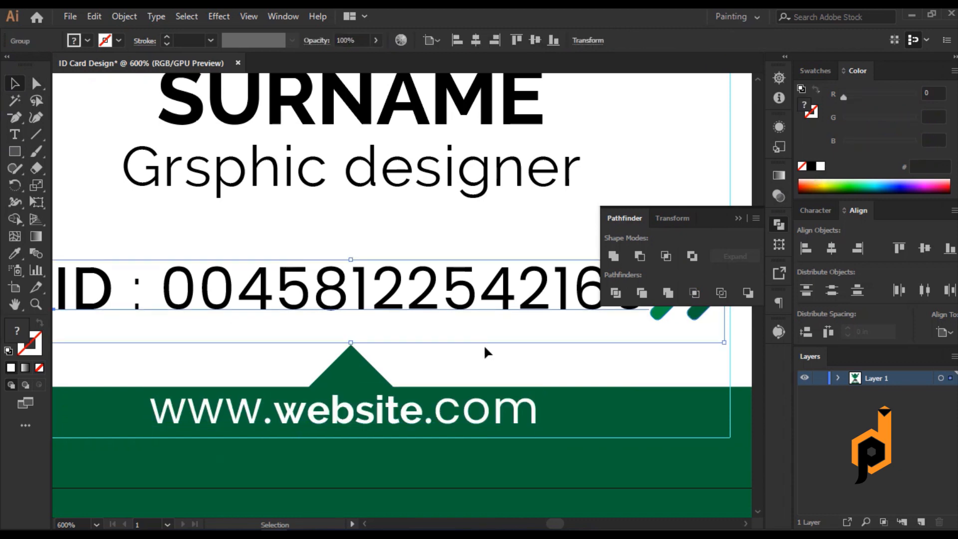
Place the worldwide globe image at a small size inside the green tip above the website text and embed it
click(70, 16)
click(128, 245)
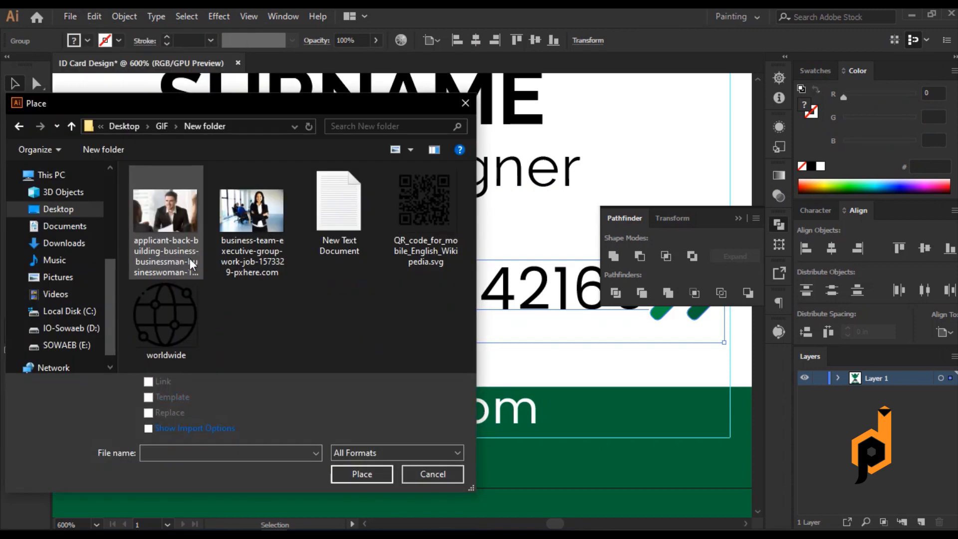
click(165, 319)
click(376, 469)
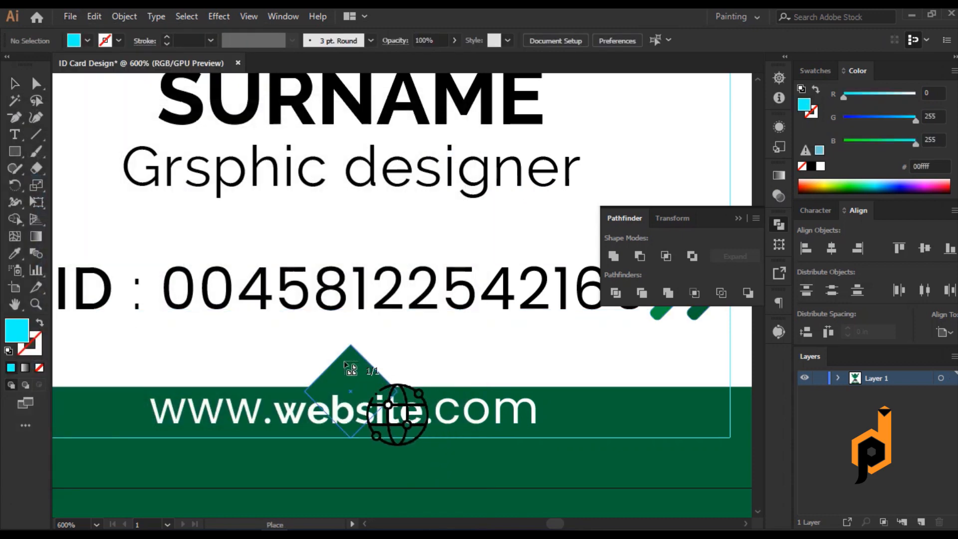
drag(363, 390, 369, 395)
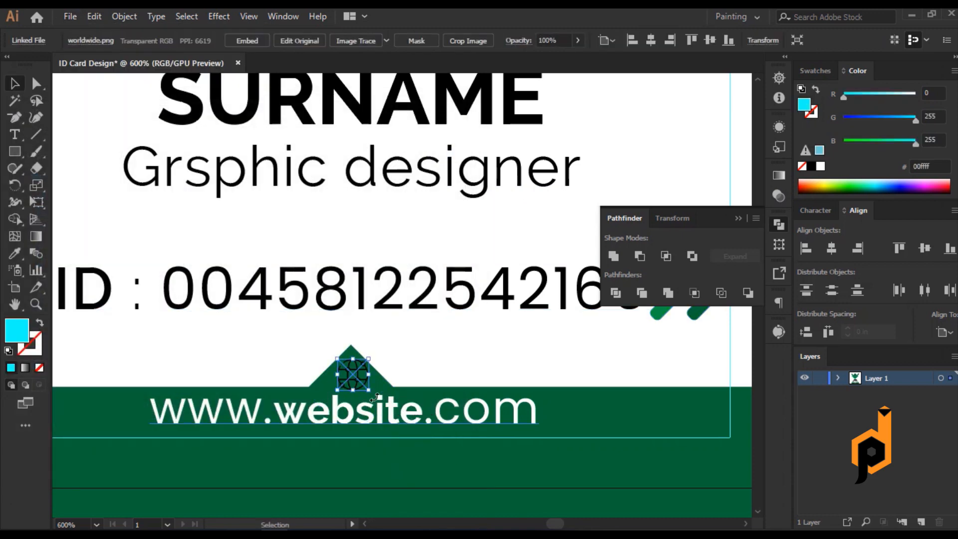
click(248, 41)
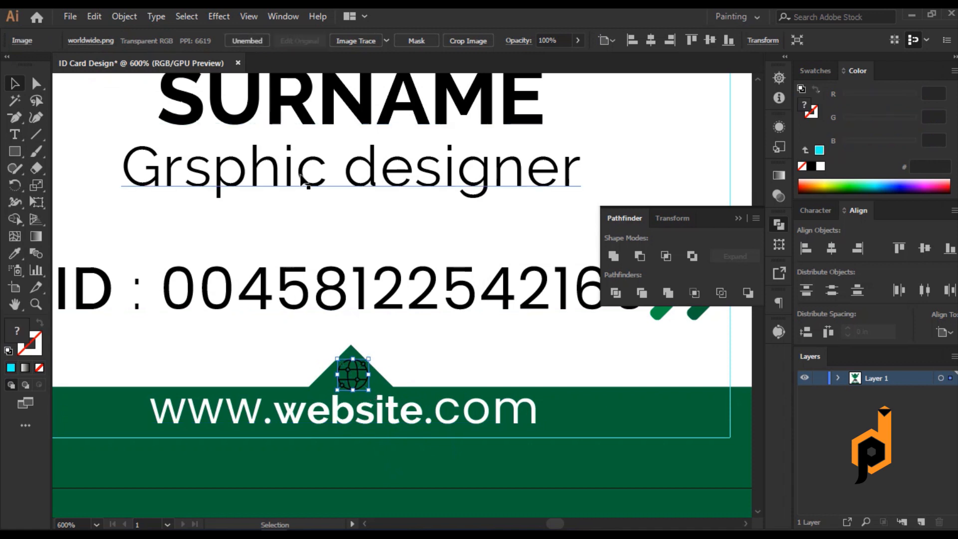
Convert the globe image to vector paths with Image Trace, using Ignore White, and expand the result
click(405, 354)
key(ctrl+equal)
key(ctrl+equal)
key(ctrl+equal)
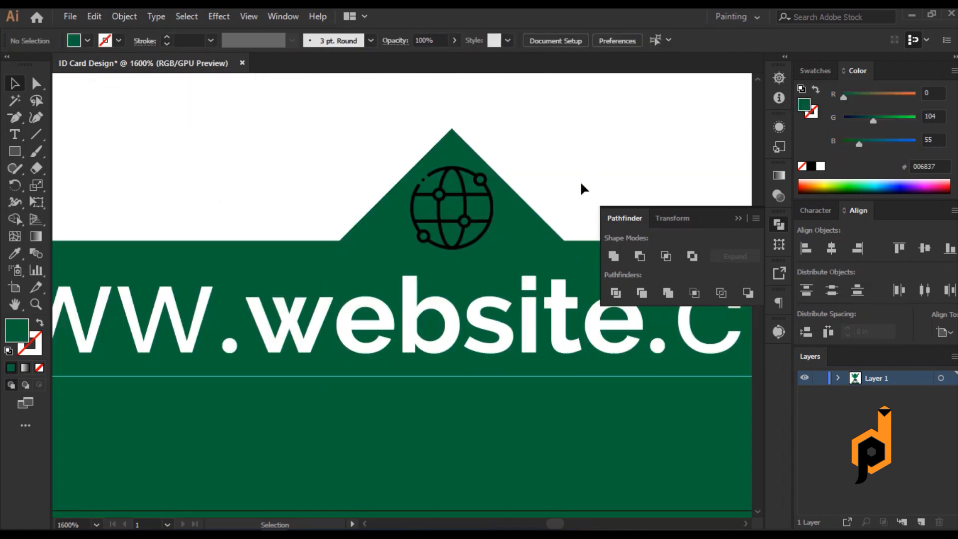
click(455, 210)
click(389, 40)
click(389, 40)
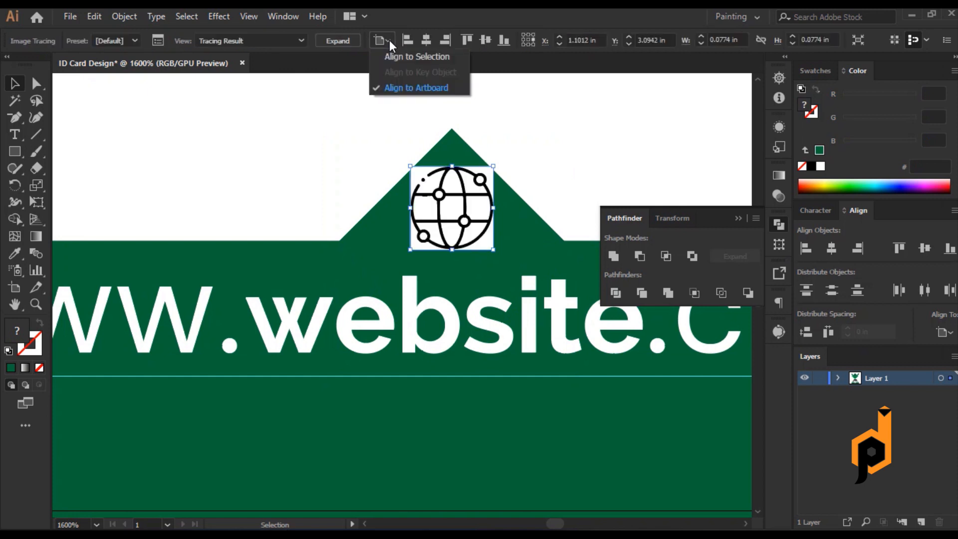
click(158, 40)
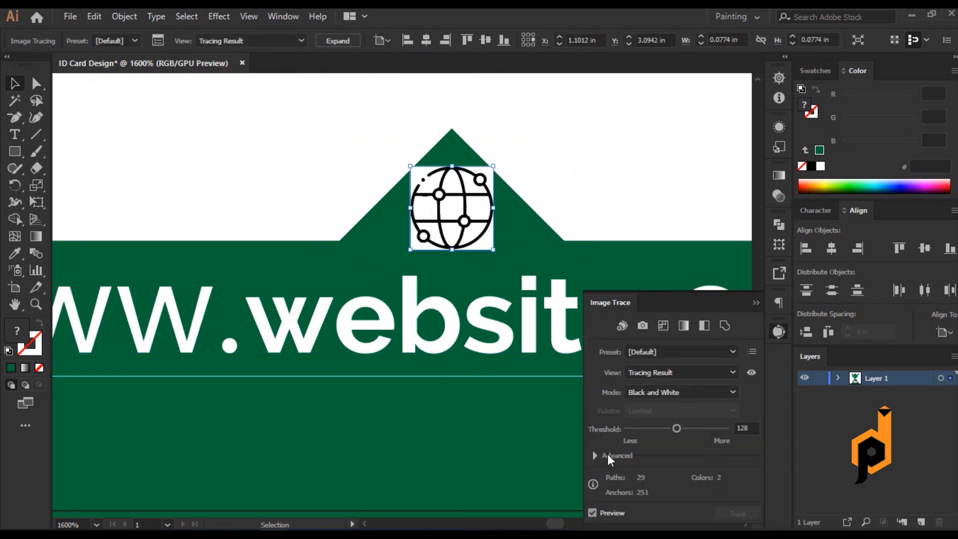
click(595, 455)
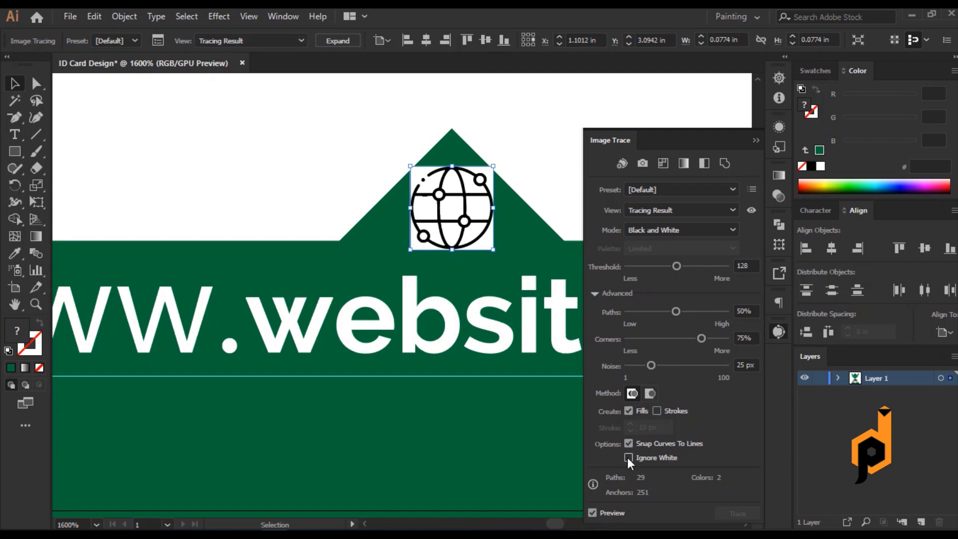
click(628, 457)
click(751, 140)
click(340, 40)
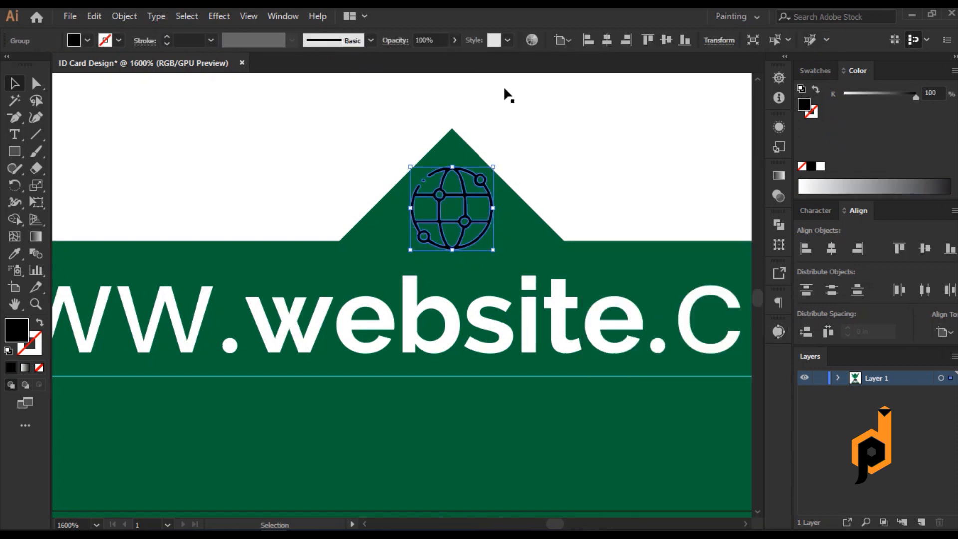
Fill the traced globe icon with white
click(820, 168)
click(165, 112)
scroll(337, 194, down, 5)
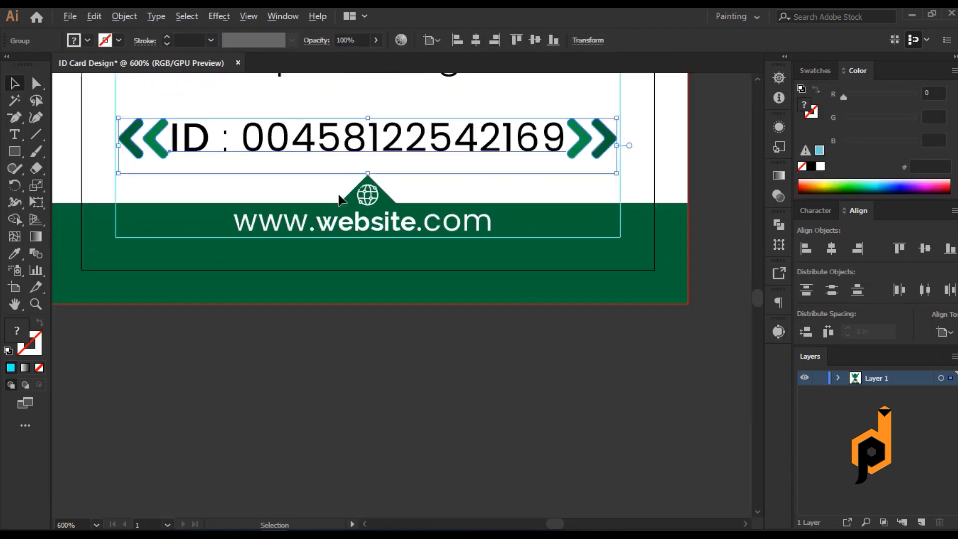
Place and embed the business-team-executive photo, enlarged so the standing woman covers the large diamond photo area
key(space)
drag(401, 355, 401, 469)
scroll(403, 445, down, 1)
click(451, 447)
key(space)
drag(603, 259, 610, 303)
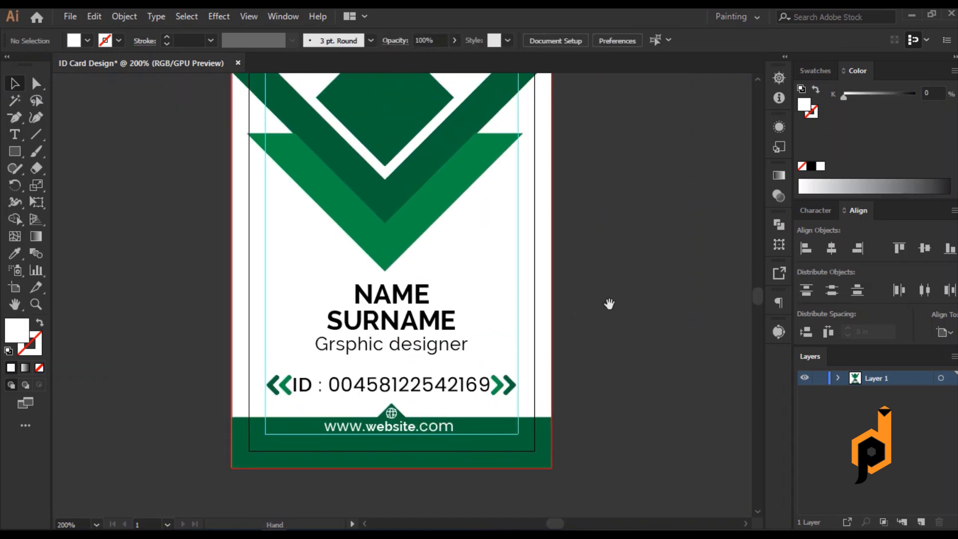
scroll(472, 365, up, 2)
click(70, 19)
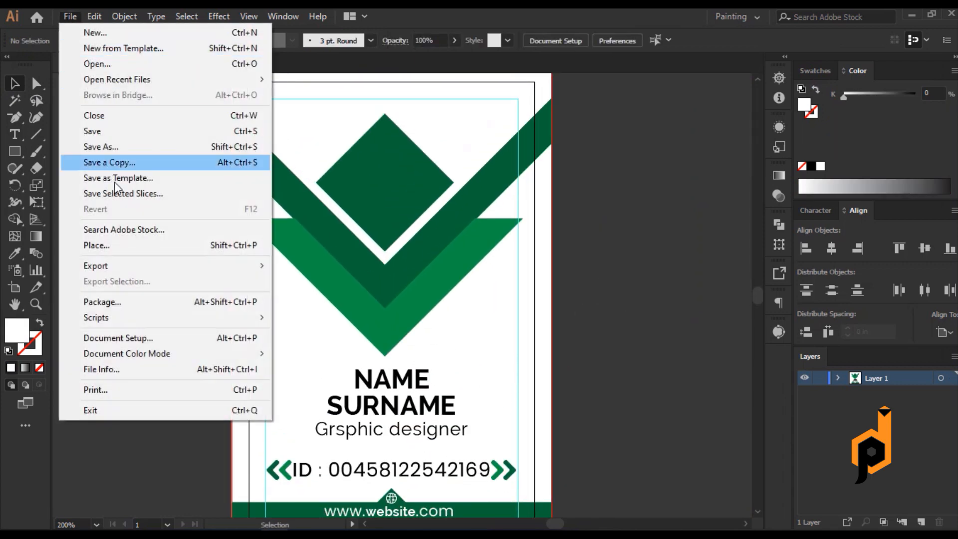
click(169, 246)
click(230, 253)
key(Return)
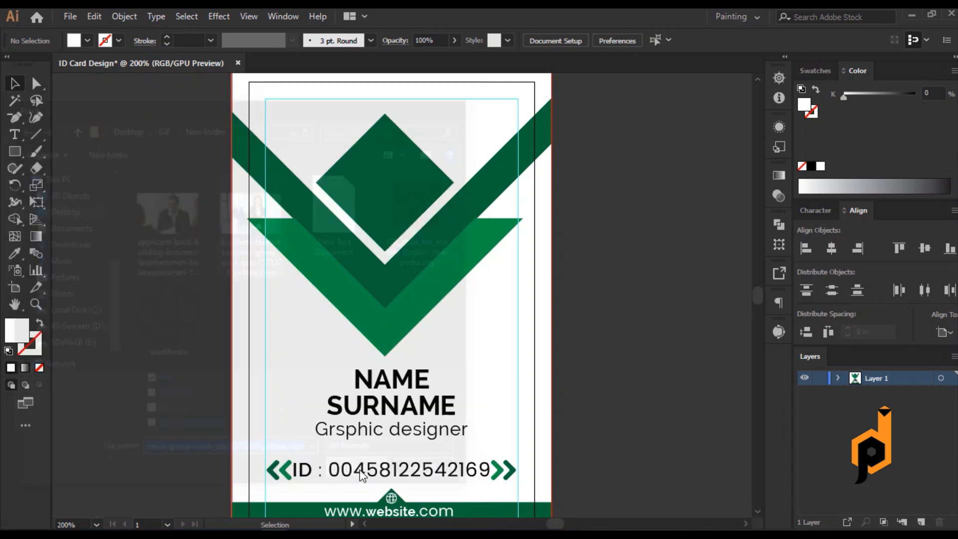
scroll(349, 190, up, 1)
drag(439, 332, 481, 397)
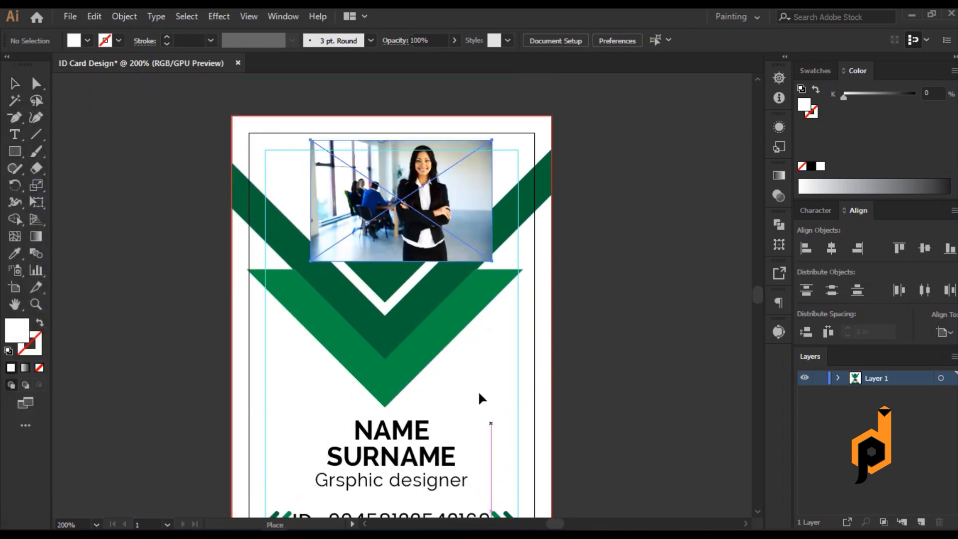
drag(489, 264, 481, 288)
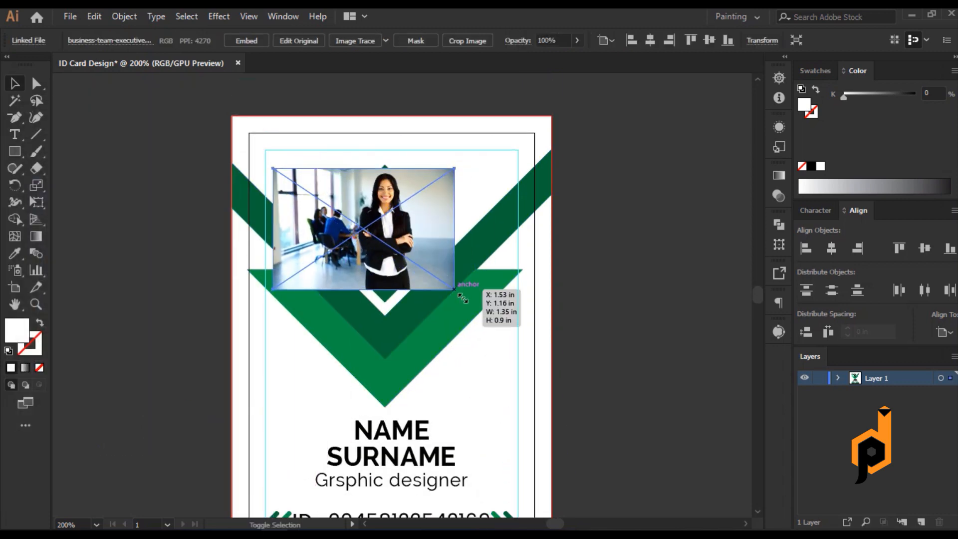
mouse_move(399, 234)
mouse_down()
mouse_move(421, 229)
mouse_move(396, 217)
mouse_up()
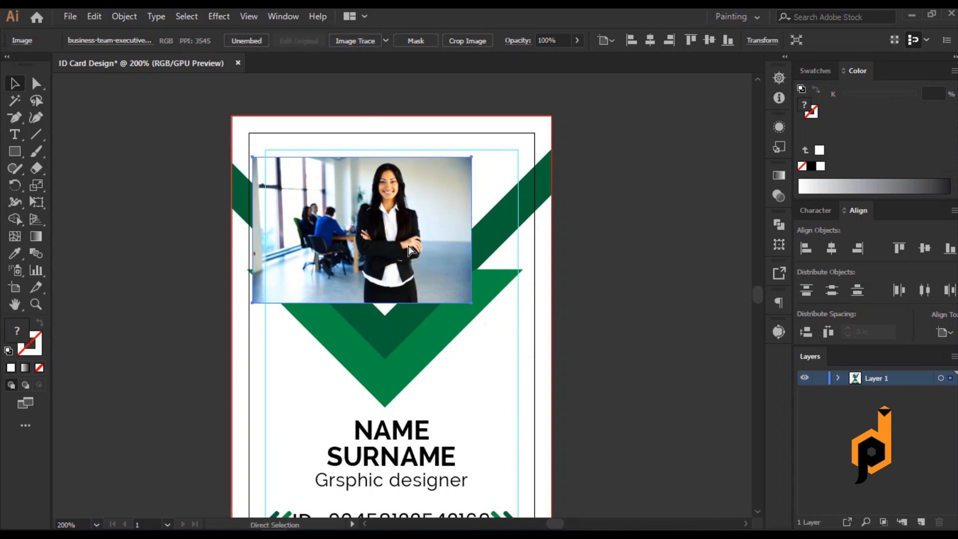
Send the photo behind the diamond and V-shaped bands, and enlarge it to about 1.79 by 1.19 in
key(ctrl+shift+bracketleft)
key(ctrl+bracketright)
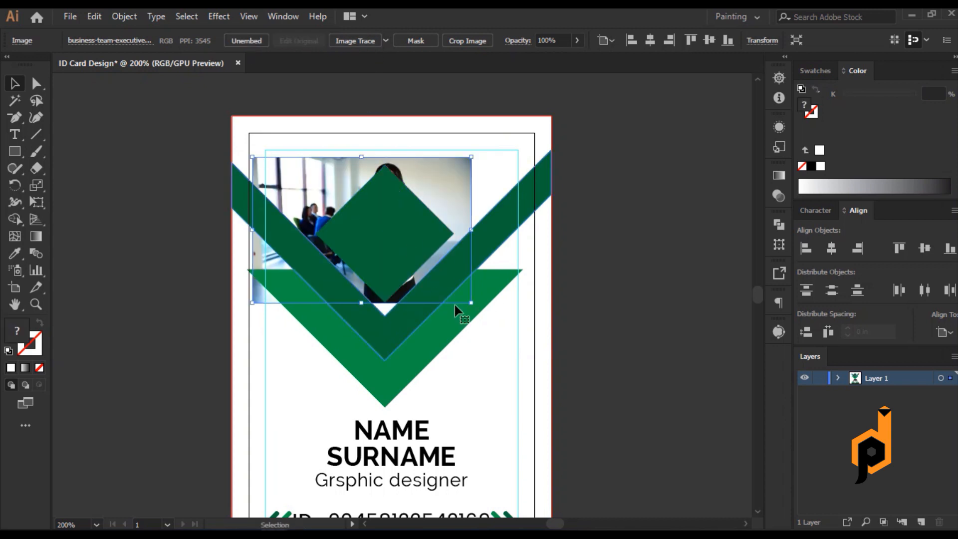
drag(470, 304, 478, 326)
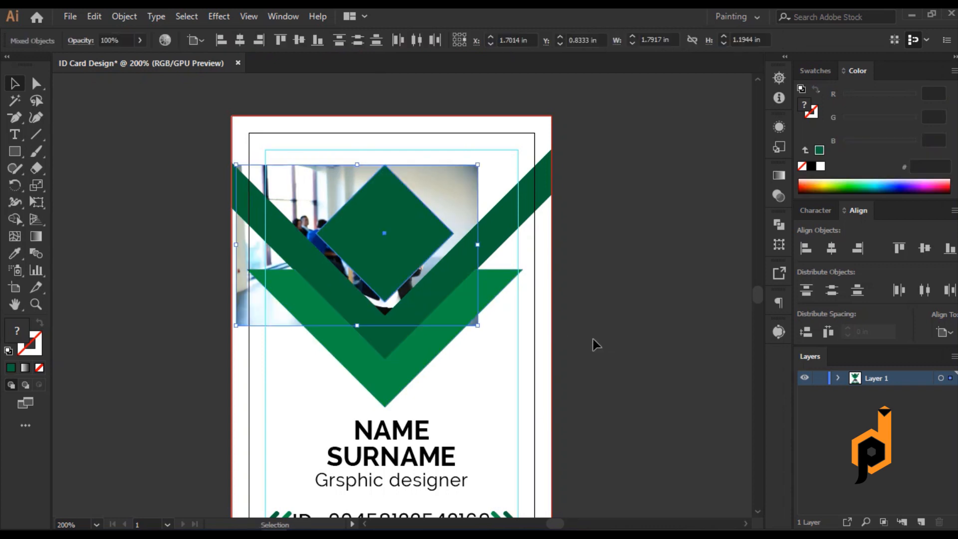
Clip the photo of the woman to the green diamond shape with a clipping mask
click(417, 235)
shift+click(437, 185)
key(ctrl+7)
key(v)
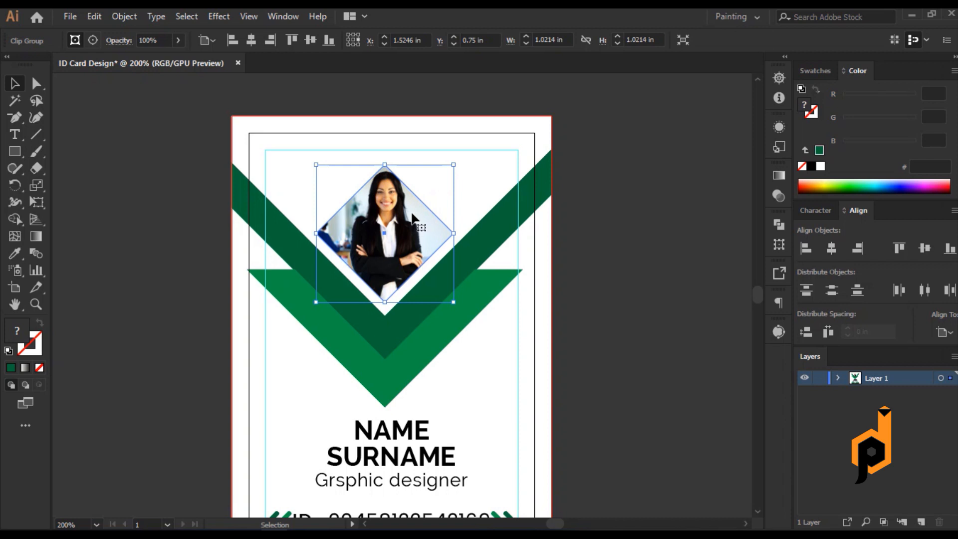
Add a copy of the green diamond behind the clipped photo, enlarged slightly to form a thin frame around it
key(a)
key(ctrl+b)
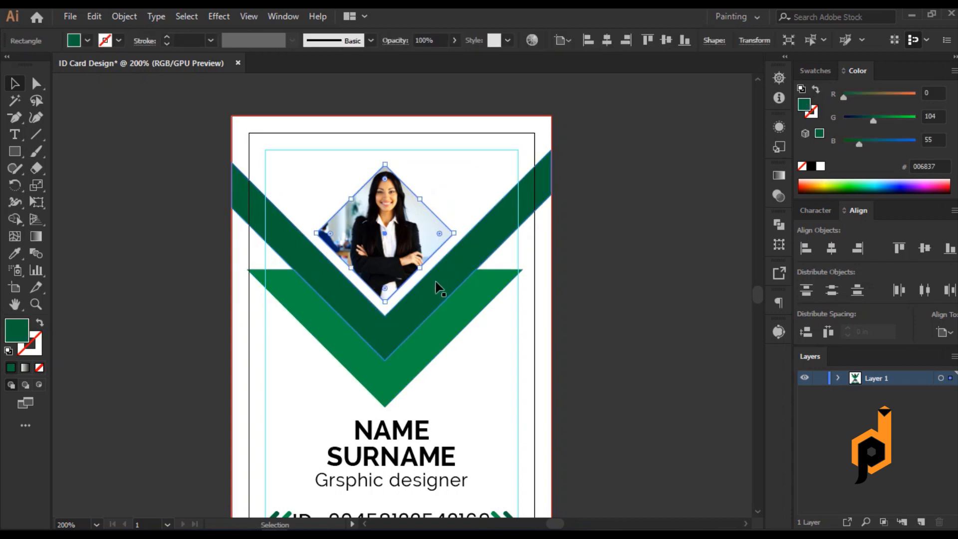
drag(453, 233, 458, 233)
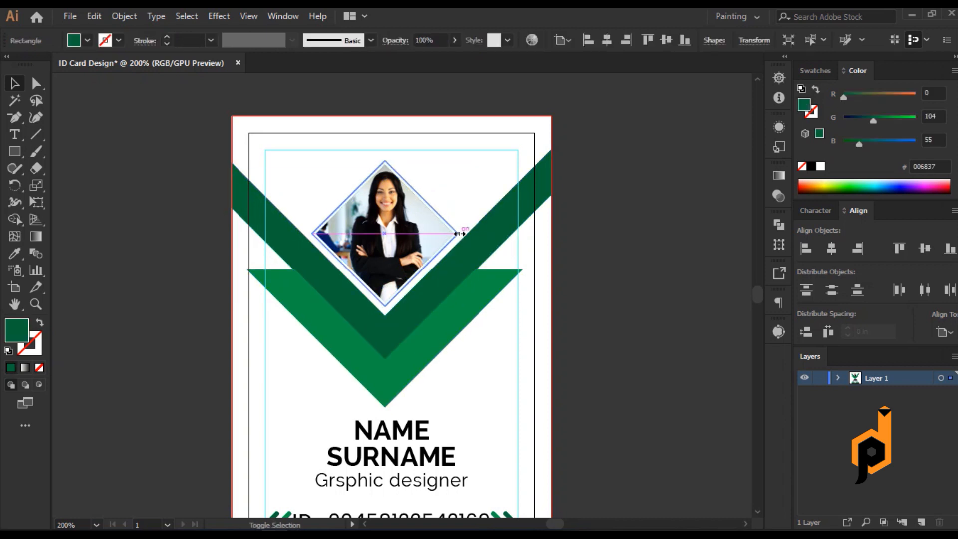
click(564, 336)
Compare the card with the reference ID card image, especially the shapes around the V-shaped bands
scroll(514, 399, down, 4)
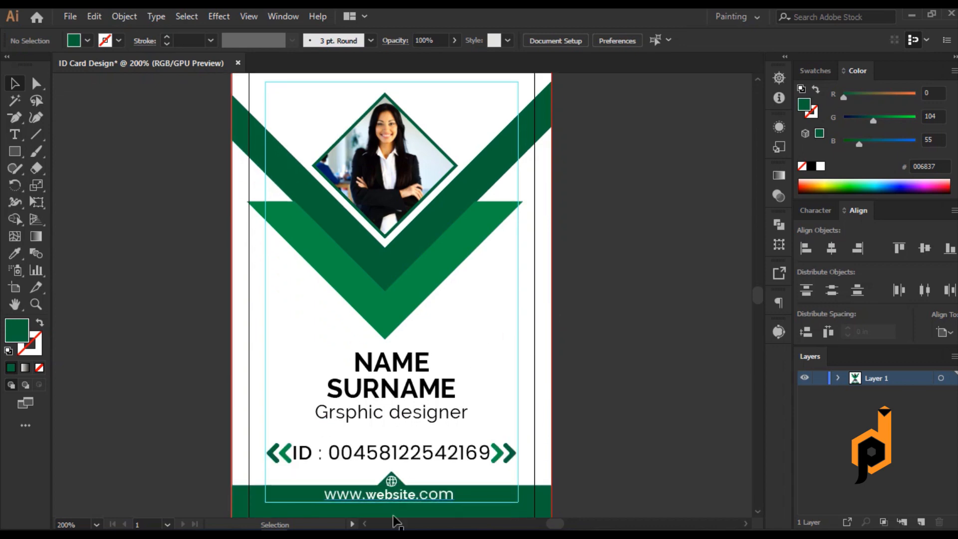
click(353, 534)
click(353, 534)
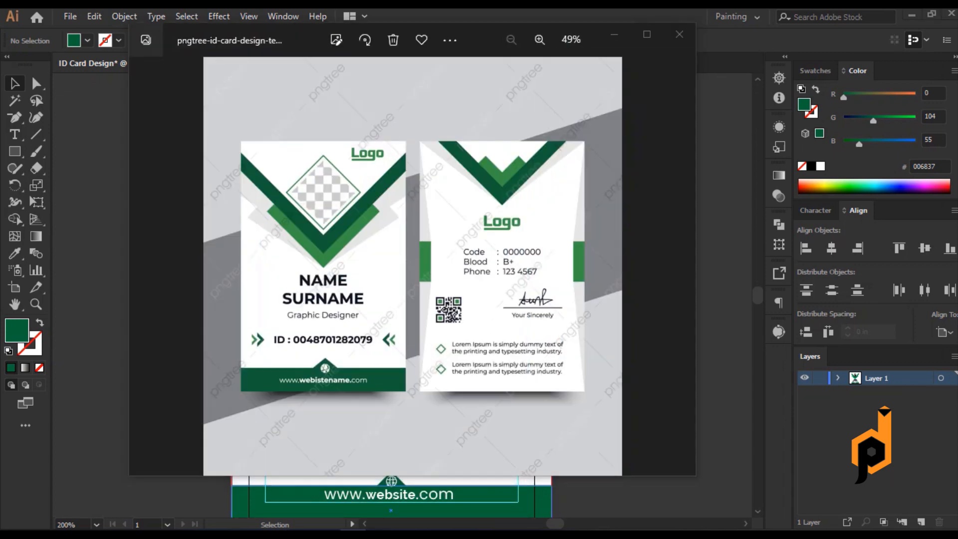
scroll(639, 352, down, 1)
scroll(620, 350, down, 1)
drag(580, 303, 518, 349)
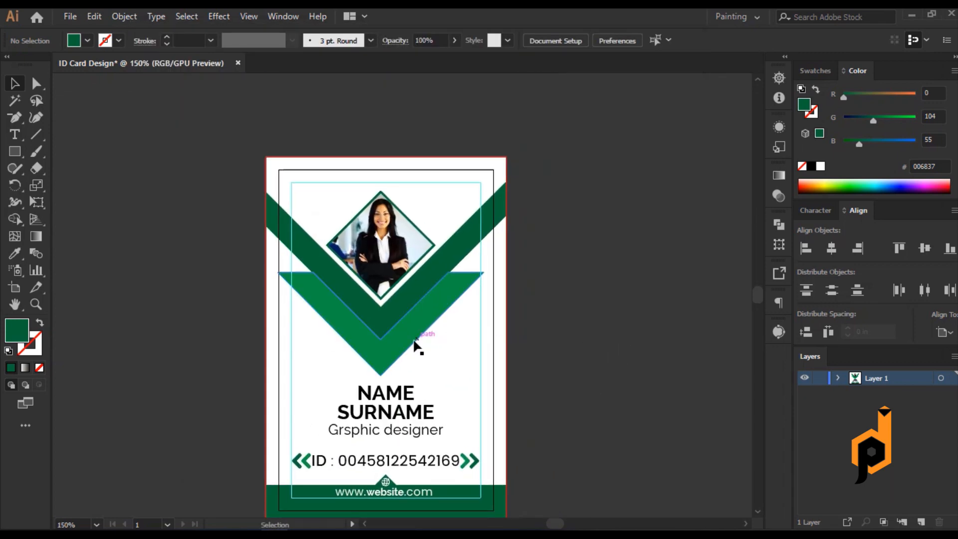
click(404, 304)
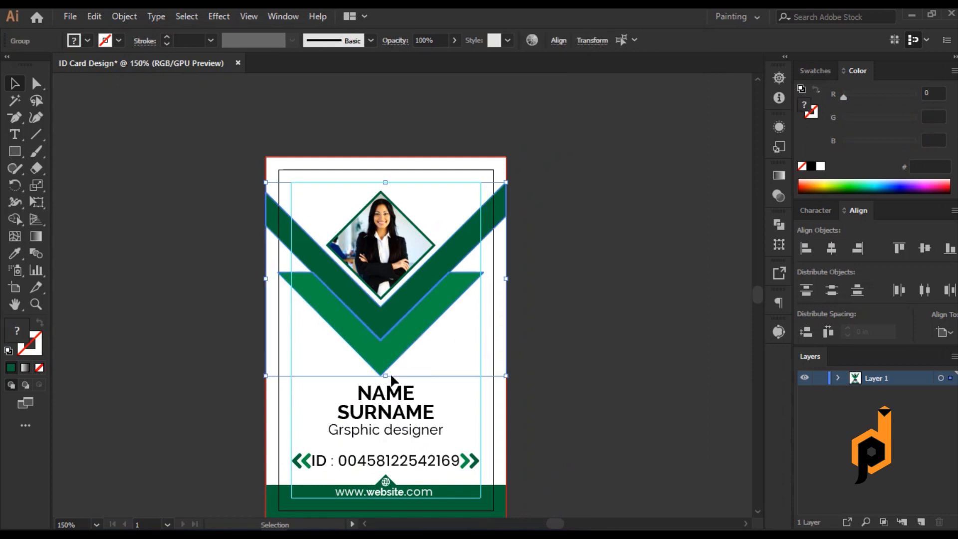
drag(385, 375, 389, 367)
click(556, 340)
scroll(555, 338, down, 1)
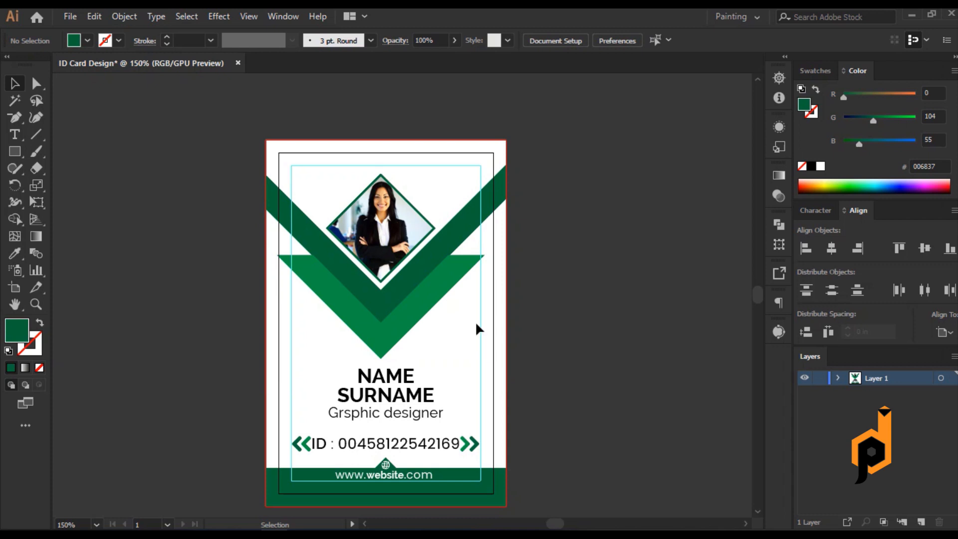
Duplicate the V-shaped band group, stretch the copy horizontally past both card edges, and send it behind the original bands
click(410, 309)
key(a)
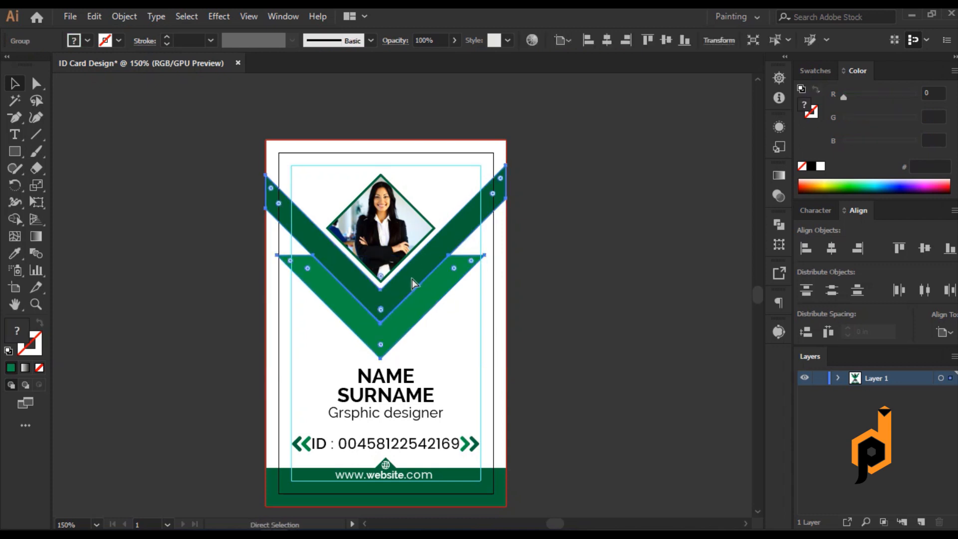
key(v)
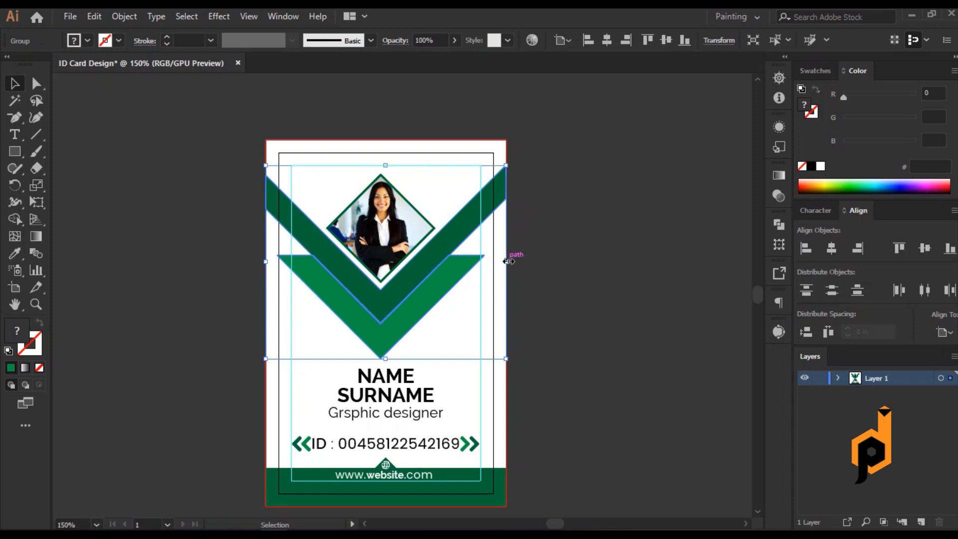
drag(508, 261, 539, 261)
drag(265, 261, 231, 261)
drag(539, 263, 553, 262)
key(ctrl+[)
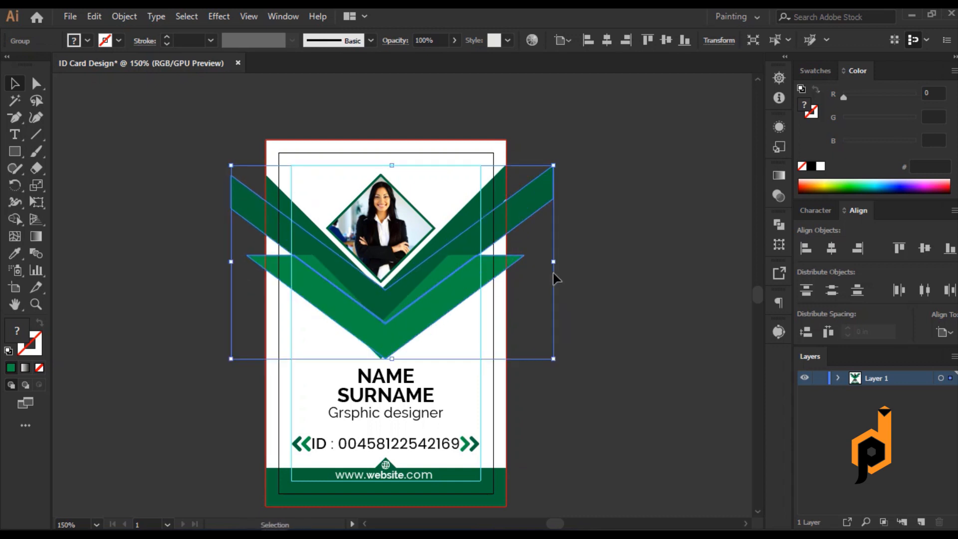
Fill the stretched band copy with dark grey and set its opacity to 10%
click(814, 71)
click(882, 156)
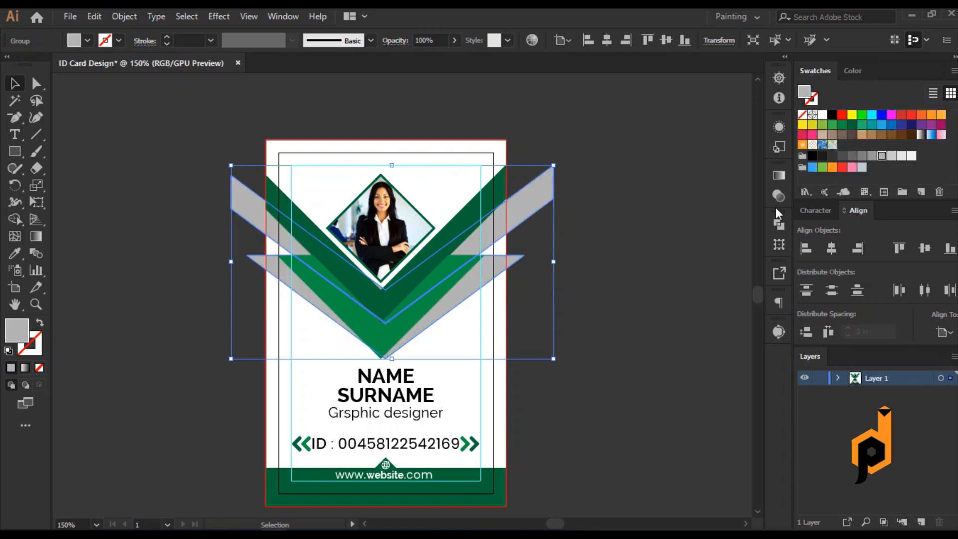
click(432, 40)
key(Return)
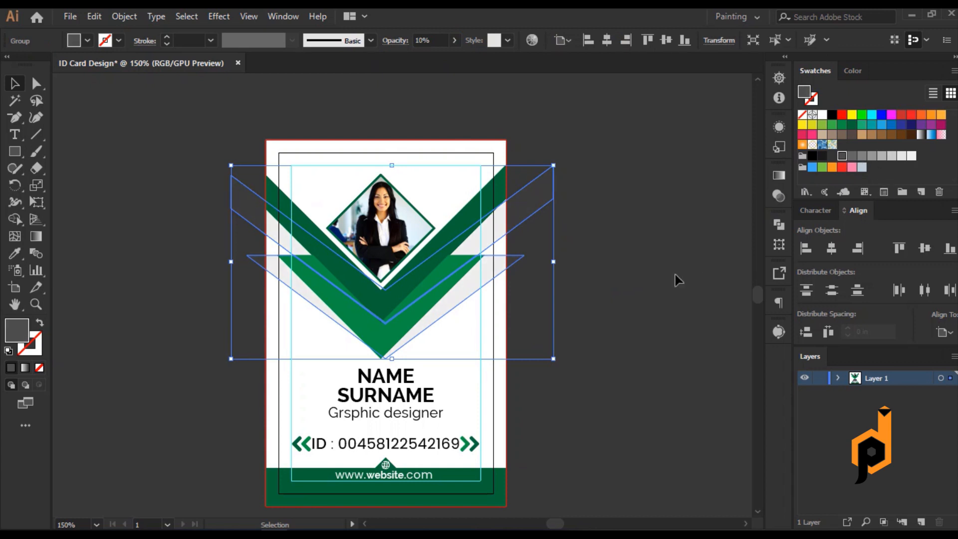
click(657, 288)
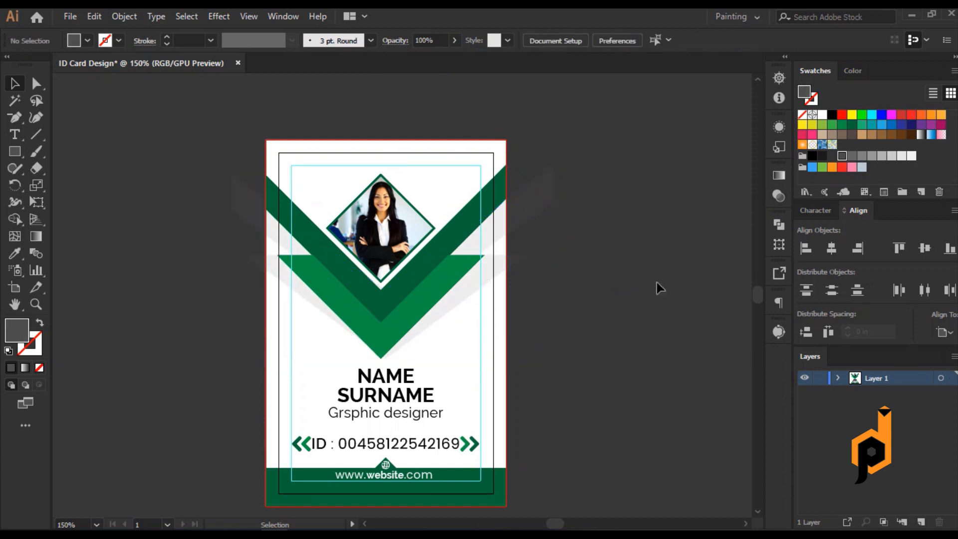
click(426, 323)
click(620, 371)
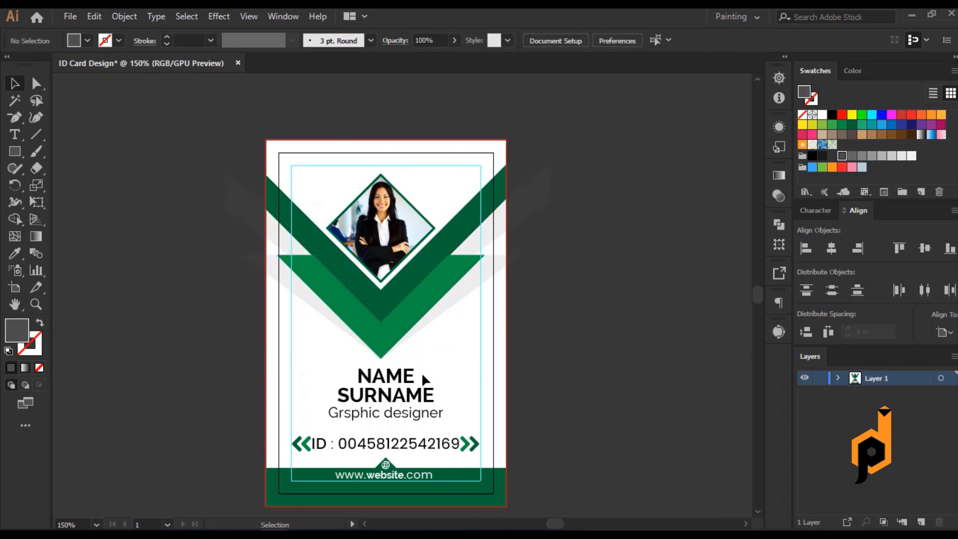
scroll(384, 353, up, 2)
scroll(434, 359, down, 2)
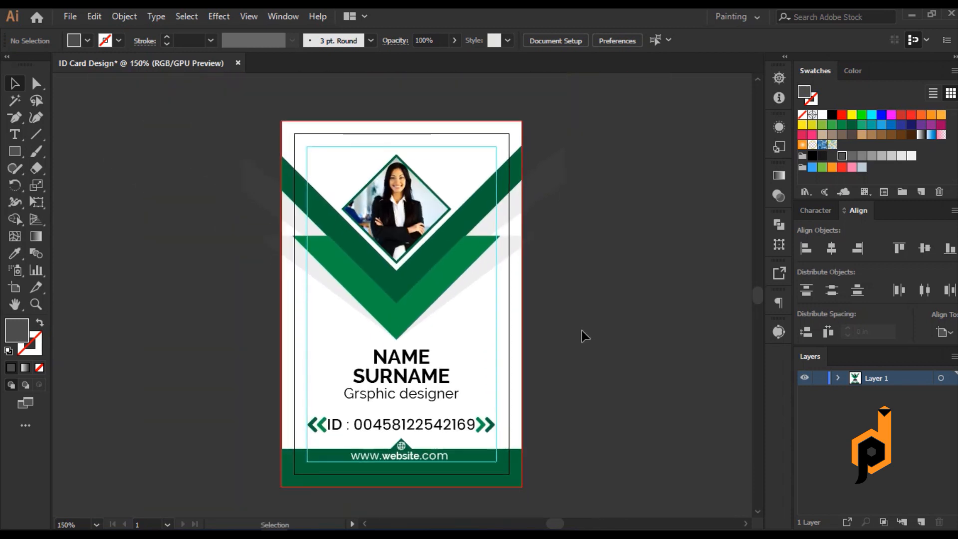
Open the logo collection file, retaining the 9-slice scaling option for symbols
key(ctrl+shift+n)
double_click(165, 203)
click(166, 206)
click(366, 408)
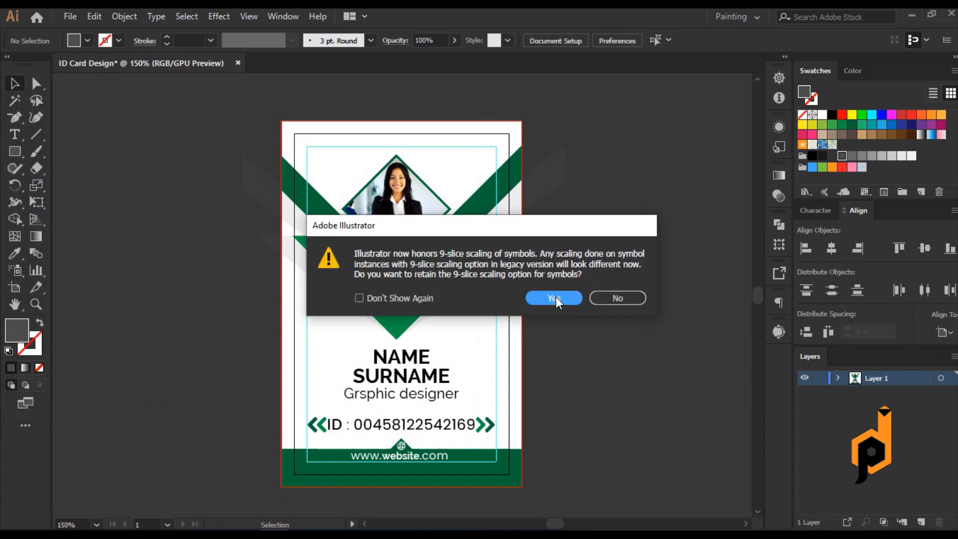
click(553, 298)
Bring the double-mountain outline logo into the ID card document and place it small in the card's upper-right corner
scroll(473, 331, down, 2)
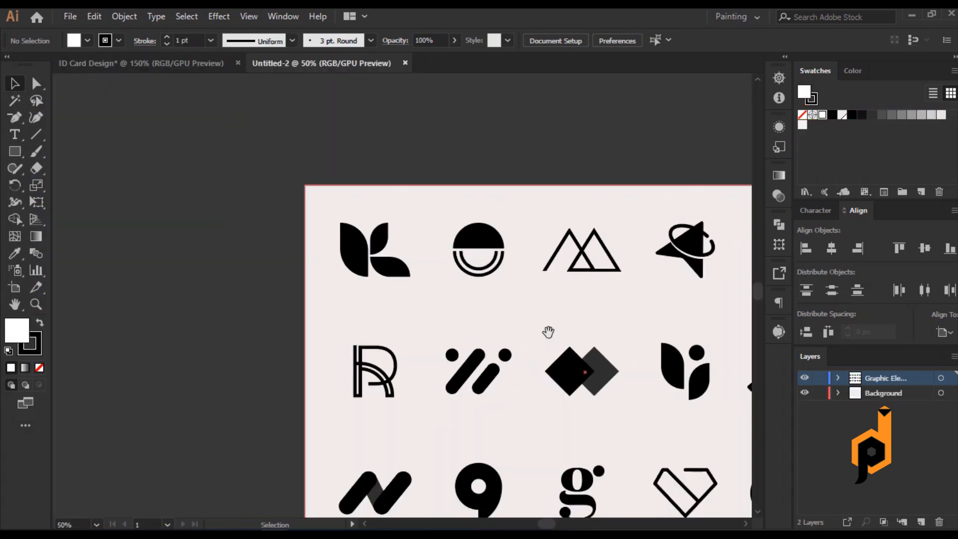
drag(548, 332, 345, 297)
click(353, 215)
drag(363, 224, 175, 59)
drag(451, 152, 454, 150)
drag(577, 213, 496, 153)
Add the text "LOGO DESIGN" in Raleway Bold, 7 pt, below the mountain logo
scroll(468, 162, up, 3)
key(t)
click(439, 175)
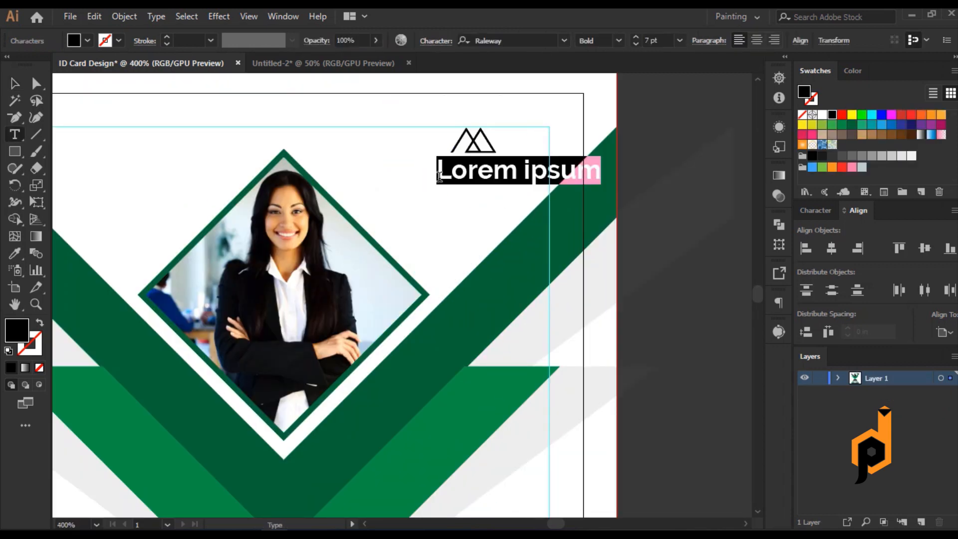
text(LOGO DESIGN)
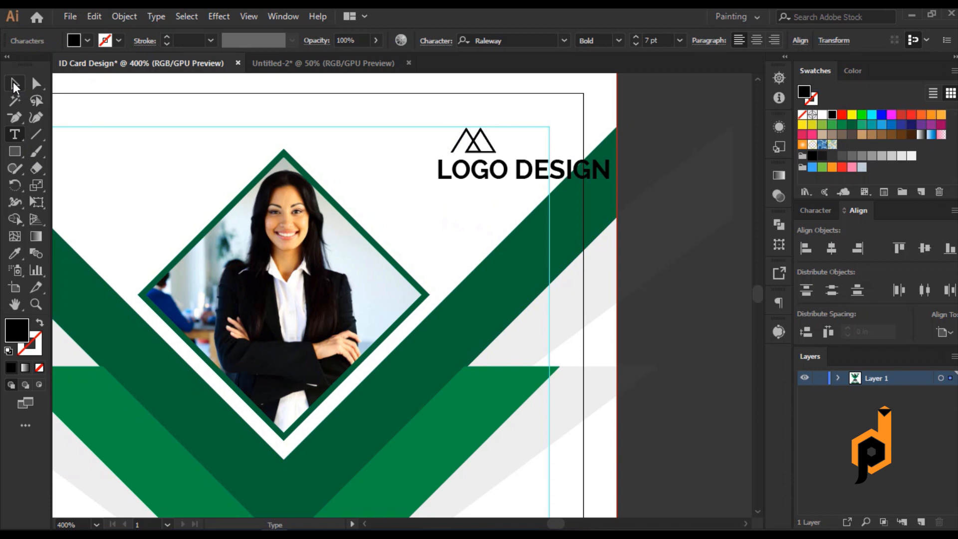
click(14, 86)
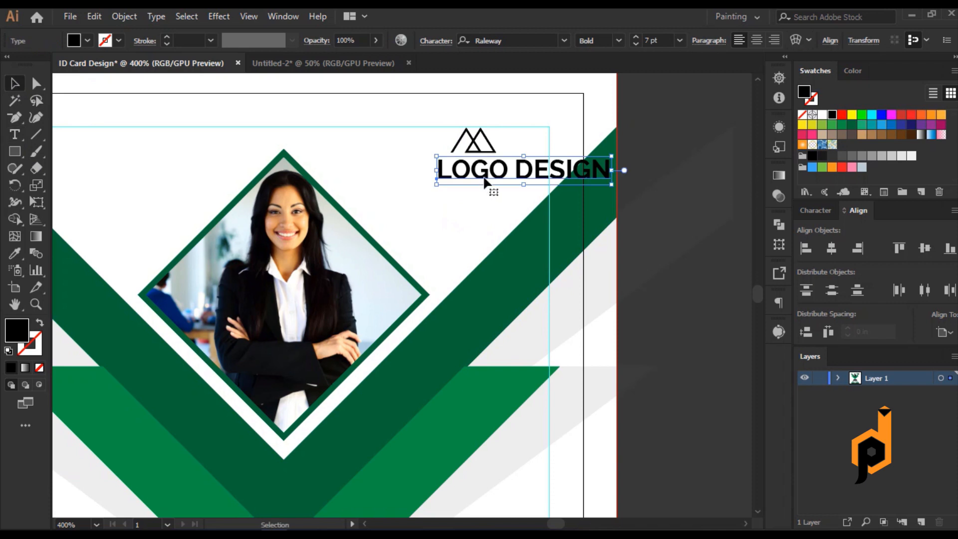
Move the LOGO DESIGN text under the mountain logo and center it horizontally with the logo as key object
drag(509, 172, 486, 172)
shift+click(486, 149)
click(486, 130)
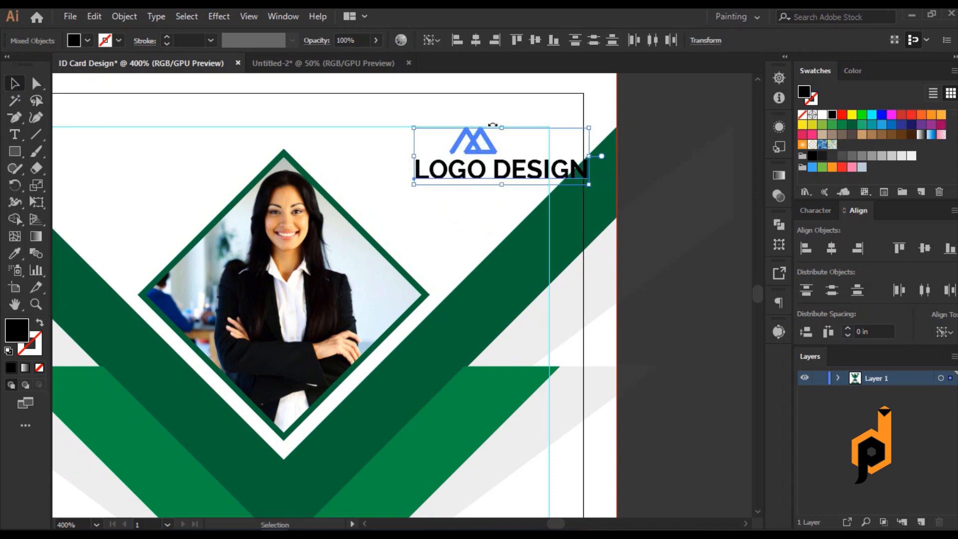
click(475, 40)
Reduce the LOGO DESIGN text to 3 pt and re-center it horizontally on the mountain logo
click(536, 169)
scroll(655, 42, down, 4)
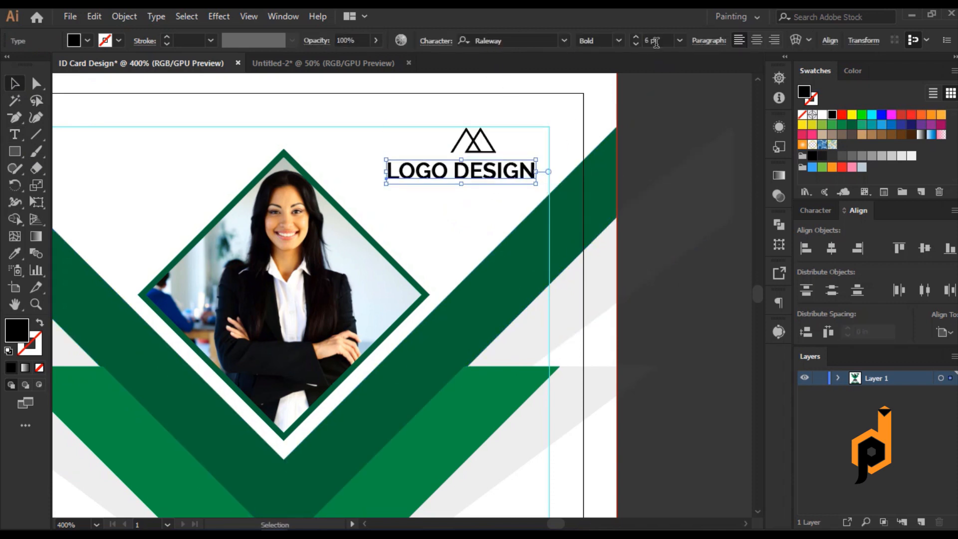
shift+click(472, 147)
click(473, 146)
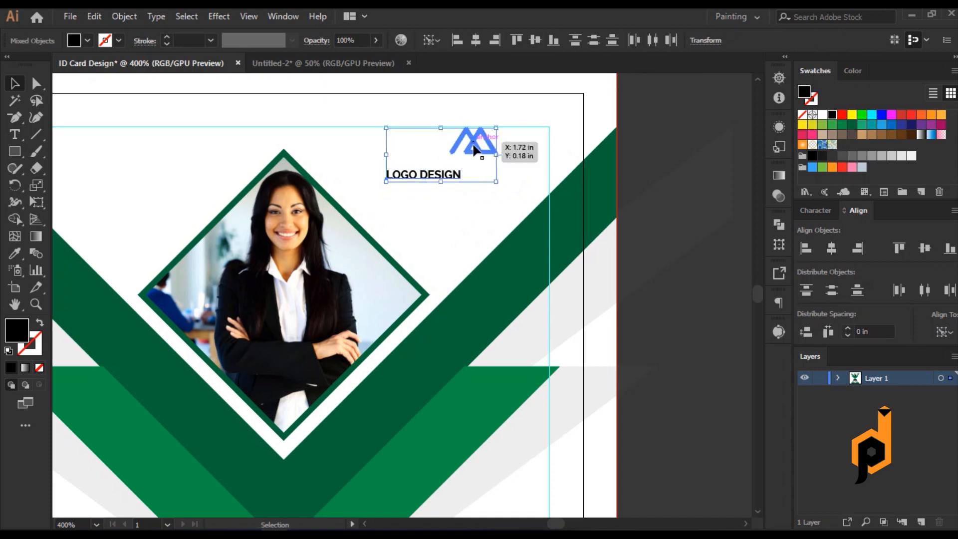
click(475, 40)
click(696, 283)
Nudge the LOGO DESIGN text up so it sits just below the mountain logo
click(498, 177)
key(Up)
key(Up)
key(Up)
key(Up)
key(Up)
key(Up)
key(Up)
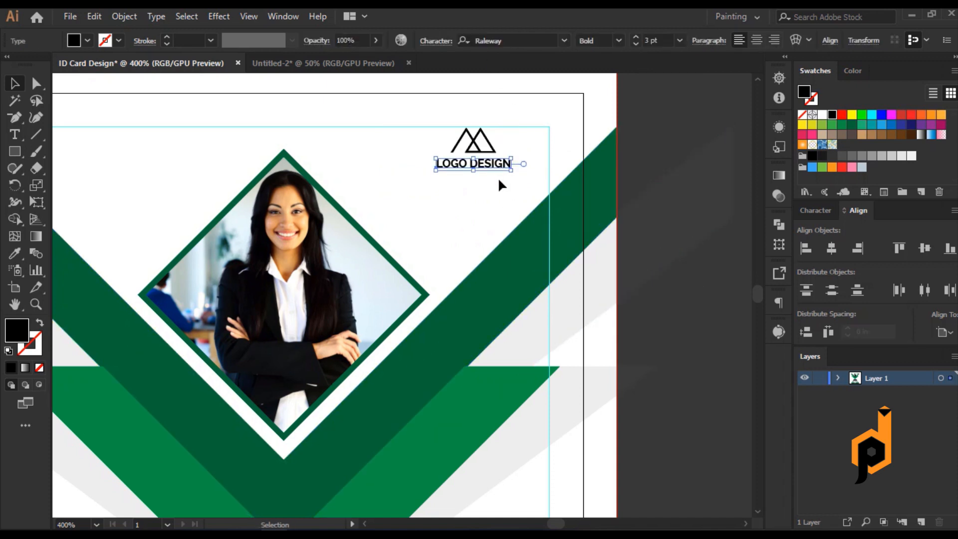
key(ctrl+shift+a)
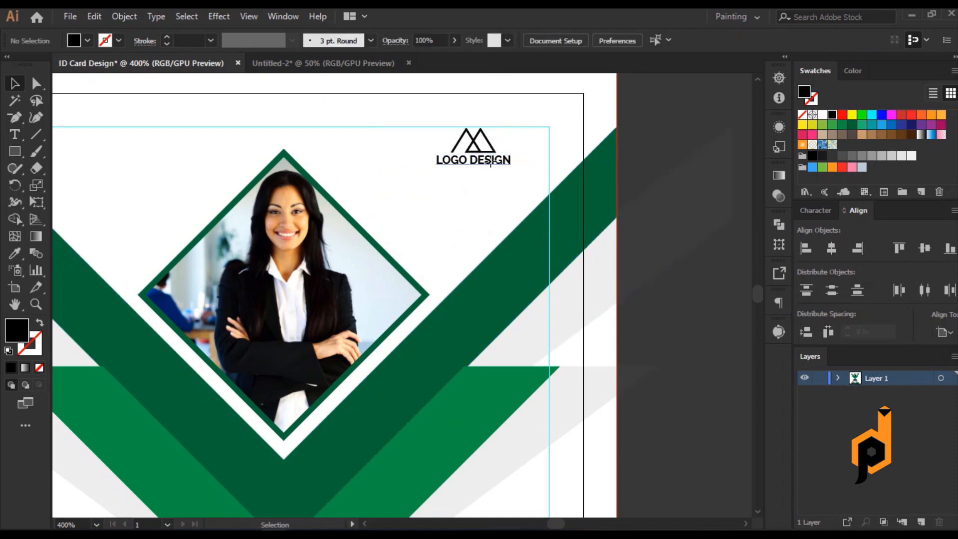
Color the word DESIGN in the logo text with the dark green of the V-shaped band
key(t)
drag(469, 159, 519, 158)
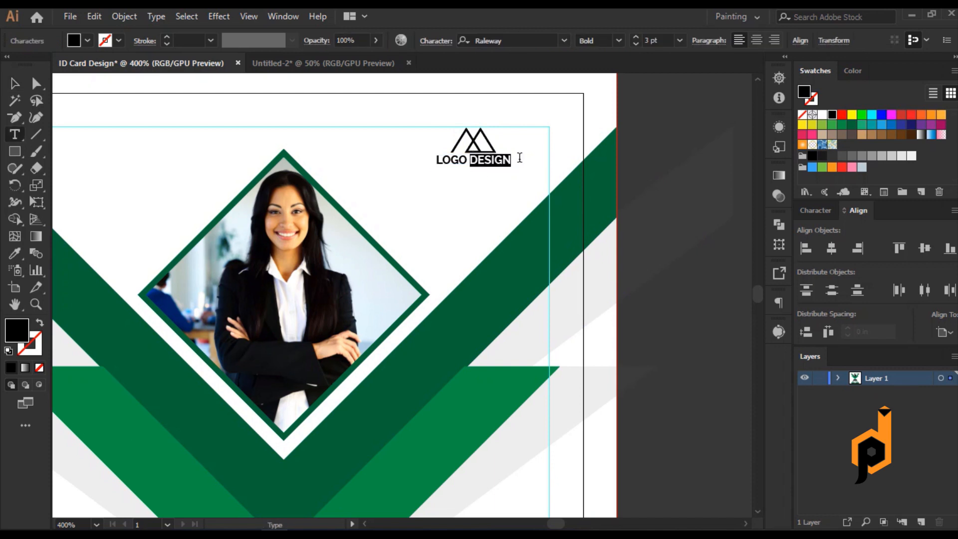
click(92, 322)
key(ctrl+shift+a)
key(v)
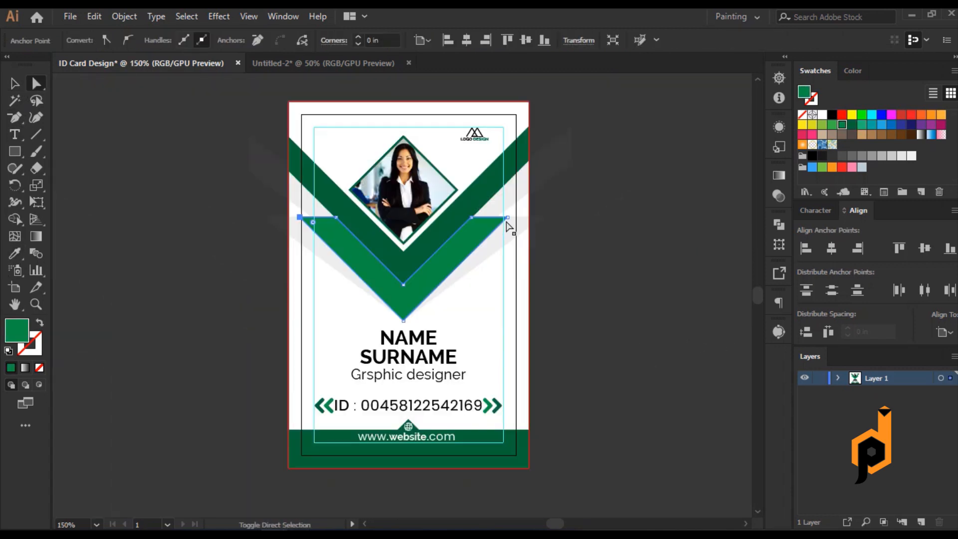
Round the two upper outer corners of the lighter green V-shaped band
shift+click(507, 217)
mouse_move(494, 222)
mouse_down()
mouse_move(486, 222)
mouse_move(496, 222)
mouse_up()
drag(496, 221, 496, 222)
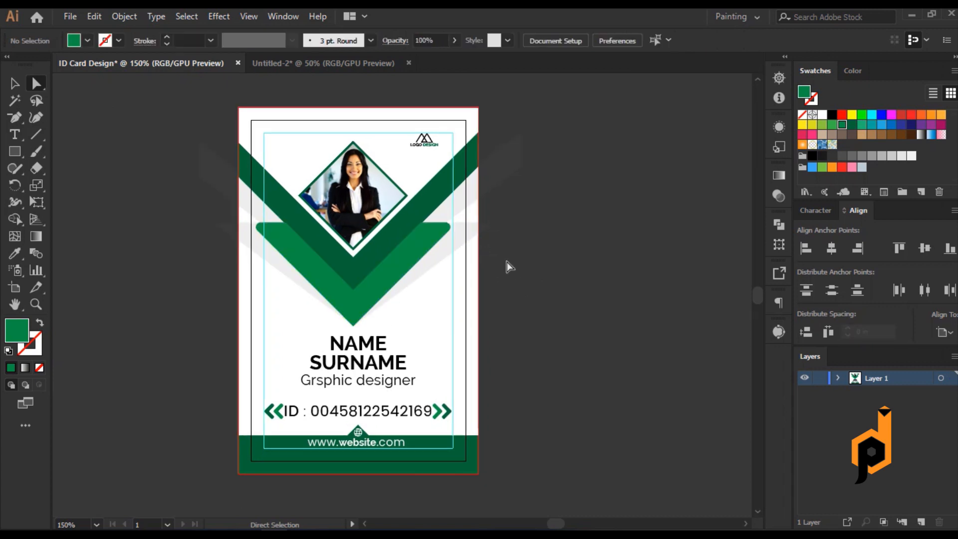
Duplicate the artboard with its artwork to the right of the original card
click(15, 287)
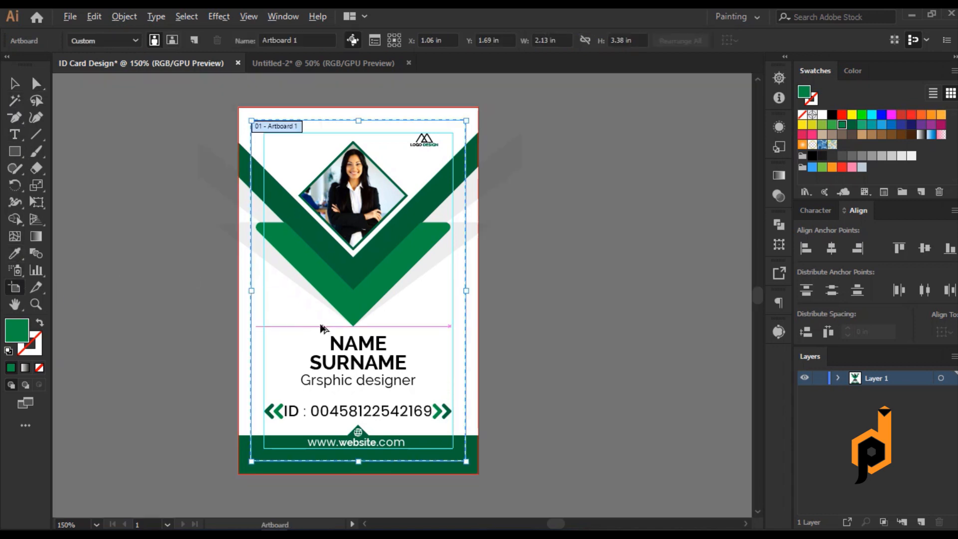
drag(322, 327, 585, 310)
key(space)
drag(206, 263, 116, 251)
click(14, 83)
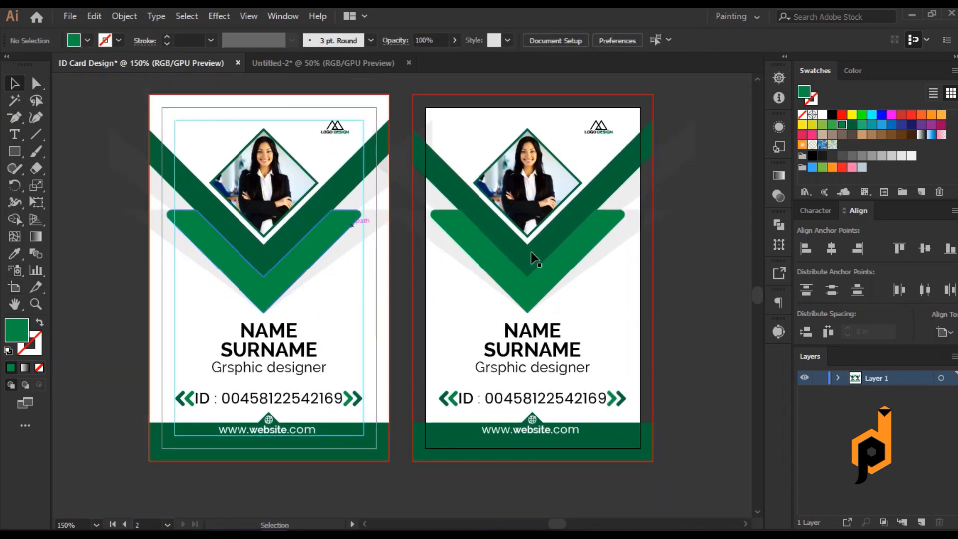
Delete all duplicated artwork from the second artboard, keeping the front card's shapes out of the selection
drag(418, 113, 636, 451)
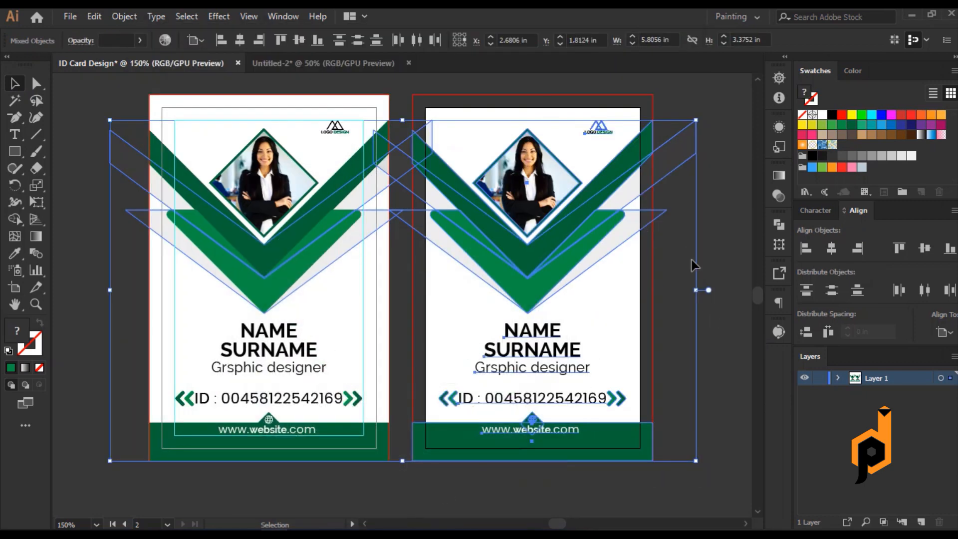
click(691, 260)
drag(609, 425, 632, 465)
key(Delete)
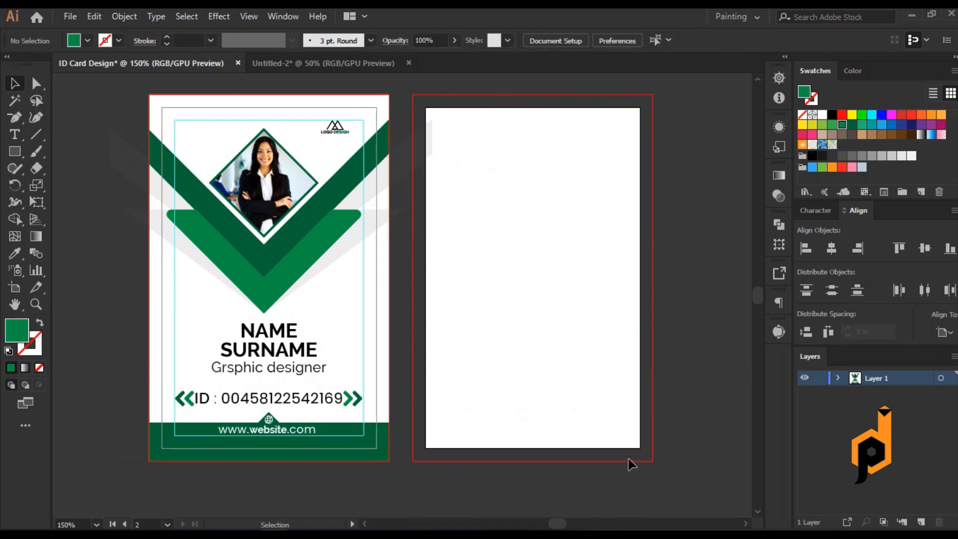
Draw a green rectangle covering the whole second artboard out to its bleed edges
click(15, 151)
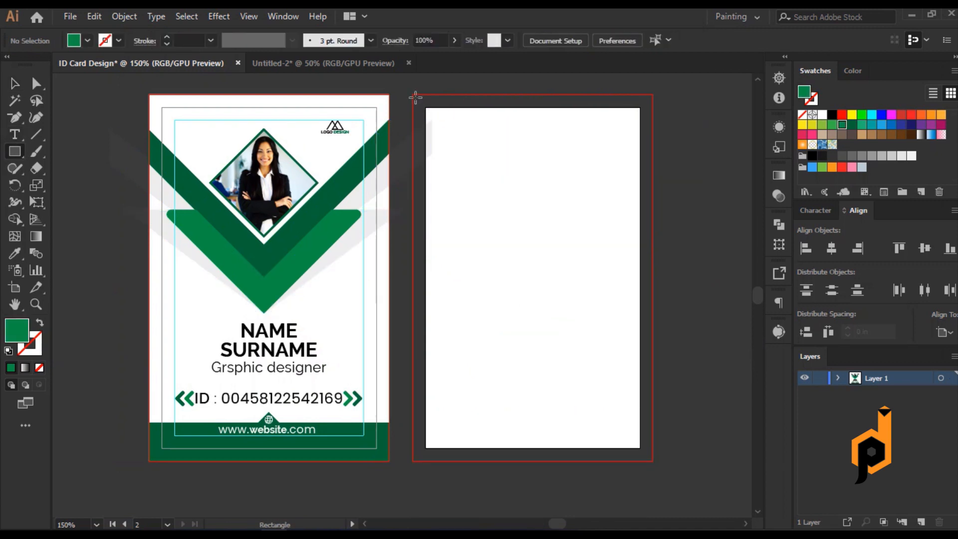
drag(413, 94, 653, 460)
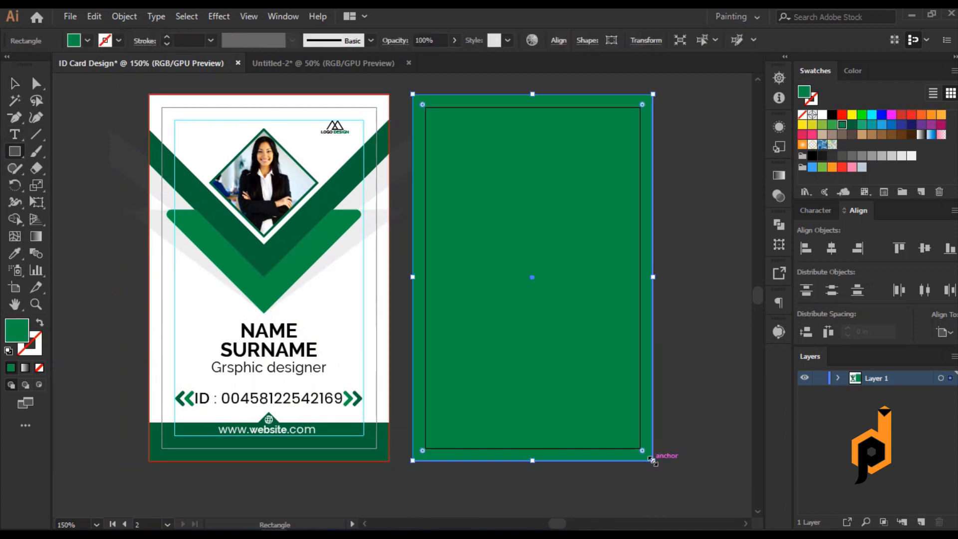
Fill the back card's rectangle white and create an inner offset path of -0.25 in with miter joins
click(822, 114)
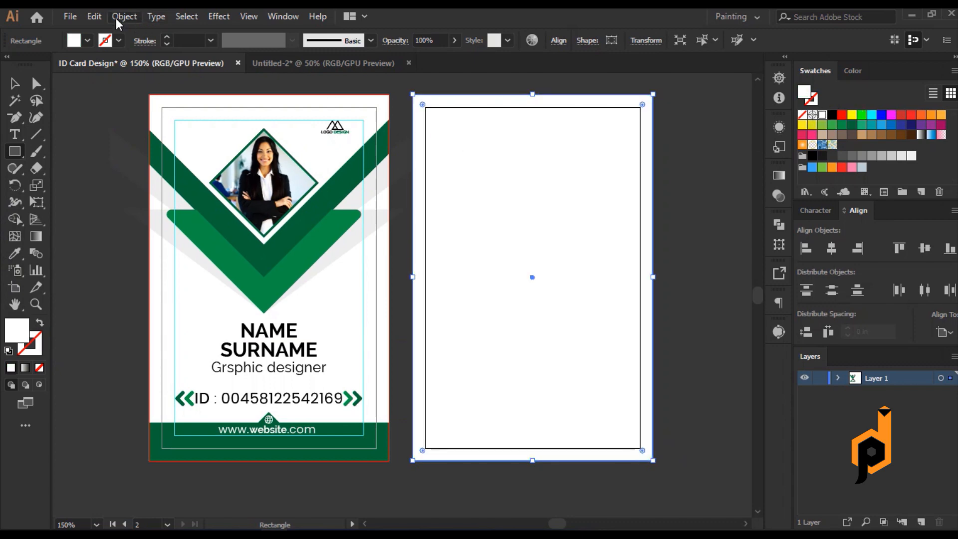
click(124, 17)
mouse_move(234, 350)
click(371, 397)
text(-0.125)
click(135, 420)
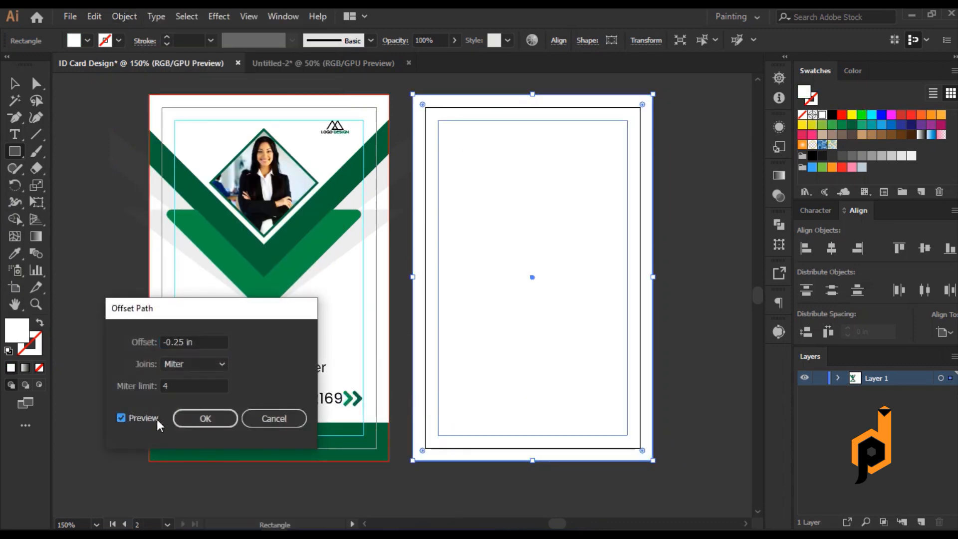
click(203, 417)
Convert the inner offset rectangle on the back card into a guide and lock the white background
click(14, 83)
right_click(456, 218)
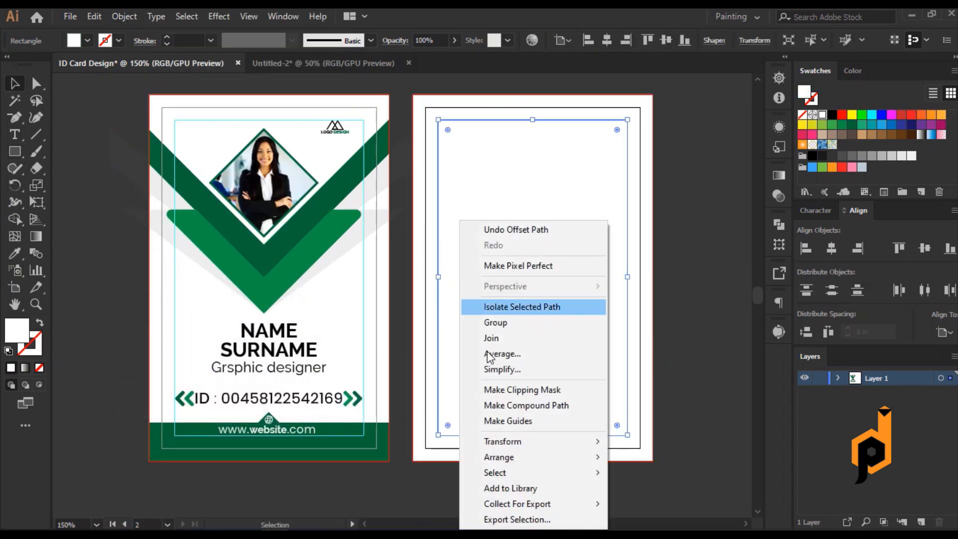
click(492, 418)
click(565, 372)
key(a)
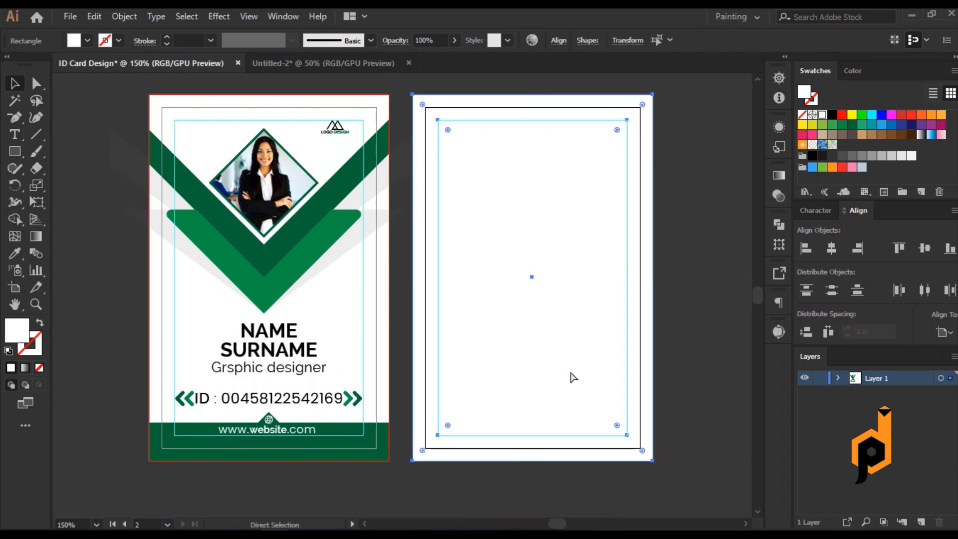
key(ctrl+2)
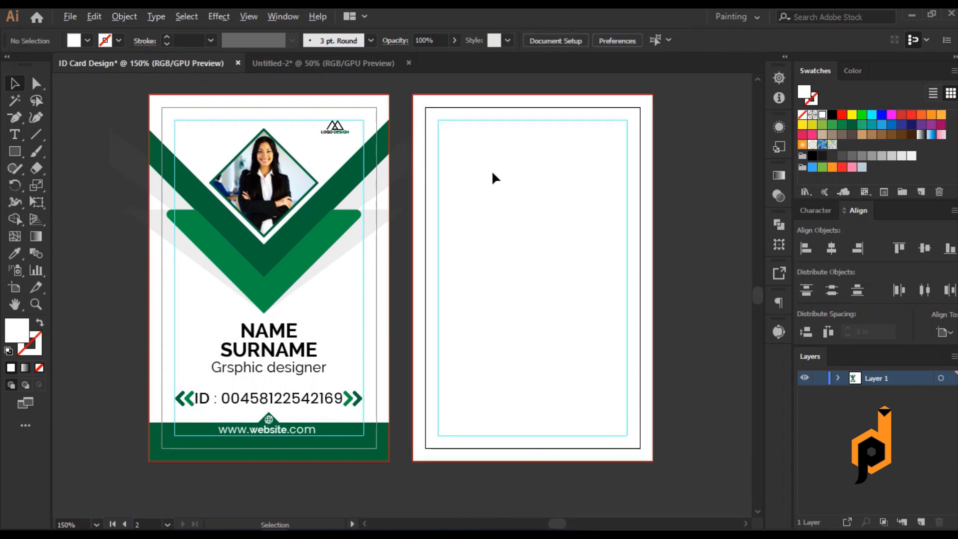
Draw an unfilled square over the back card's upper part with a 17 pt stroke in the front card's dark green
key(ctrl+equal)
mouse_move(491, 243)
mouse_down()
mouse_move(620, 387)
mouse_move(643, 395)
mouse_up()
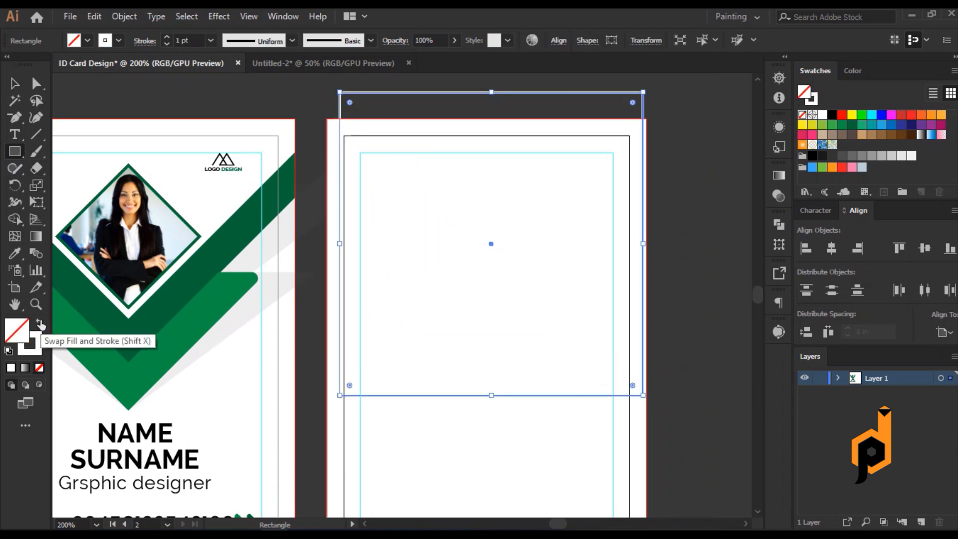
key(i)
click(155, 299)
click(41, 324)
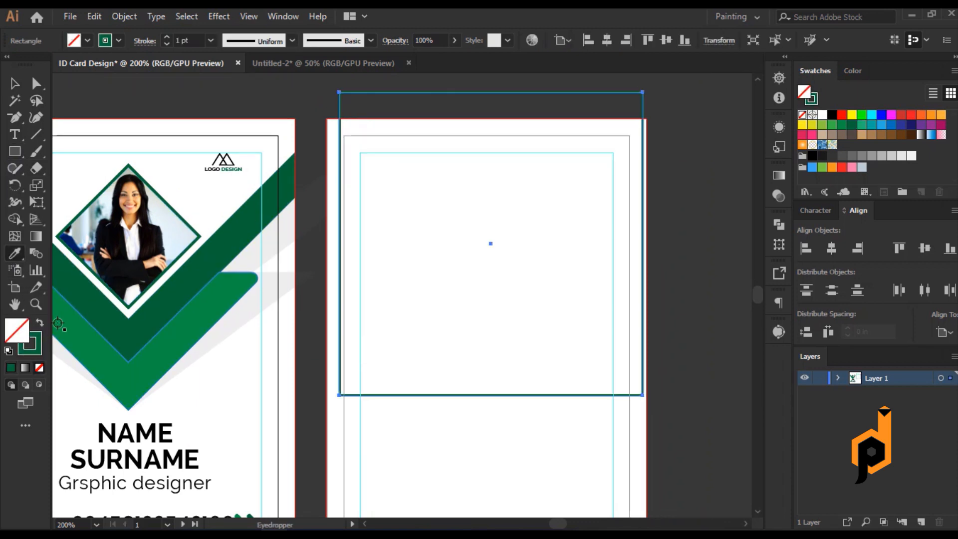
scroll(196, 41, up, 14)
scroll(196, 41, up, 2)
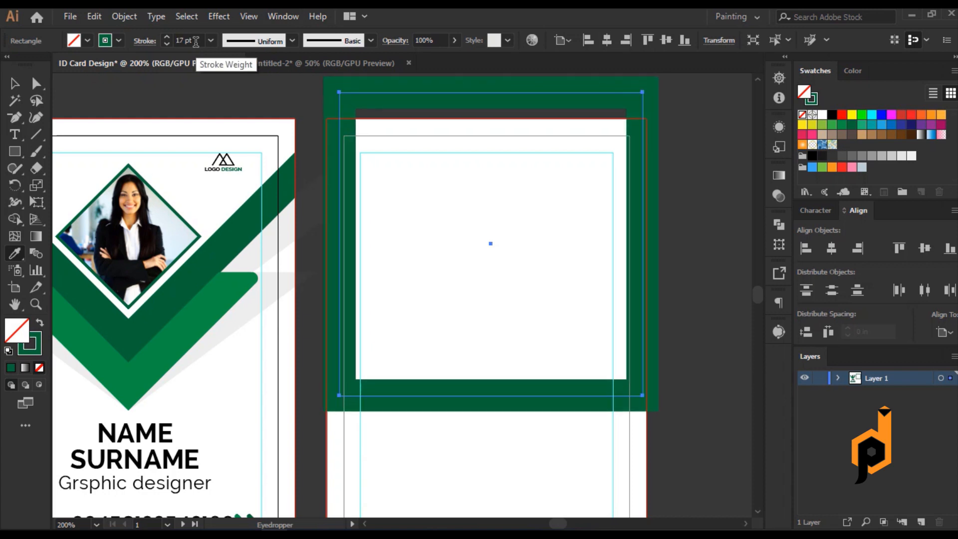
Rotate the green square outline 45° into a diamond and nest a duplicate against it to form two stacked V bands
click(15, 83)
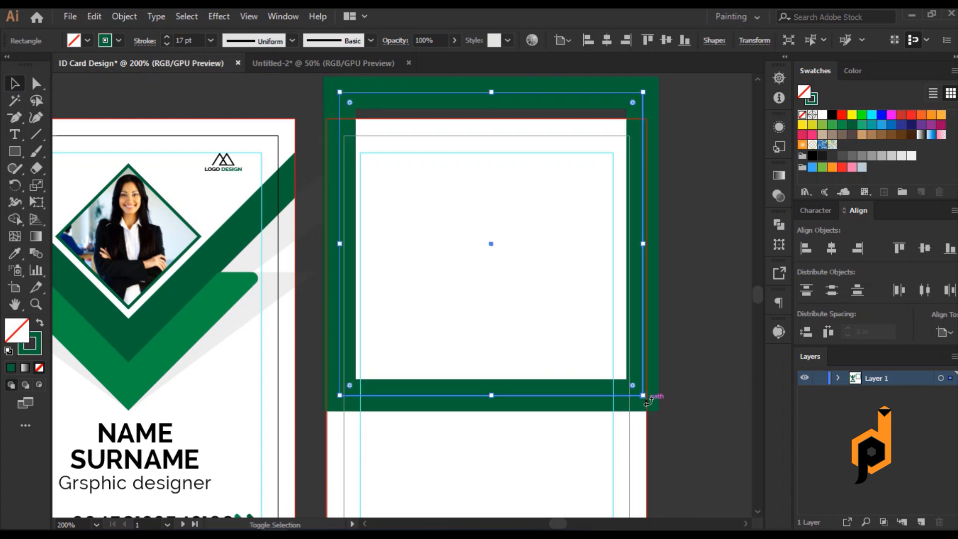
drag(647, 400, 494, 327)
click(517, 443)
click(677, 318)
key(Up)
key(Up)
key(Up)
key(Up)
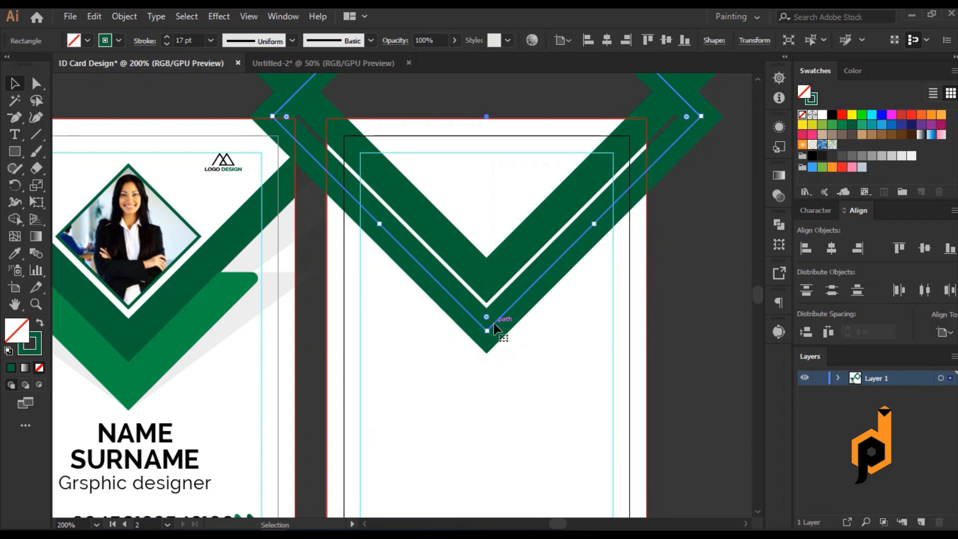
Close the gap between the two diamond outlines and expand both strokes into filled shapes
click(467, 248)
drag(450, 354, 217, 97)
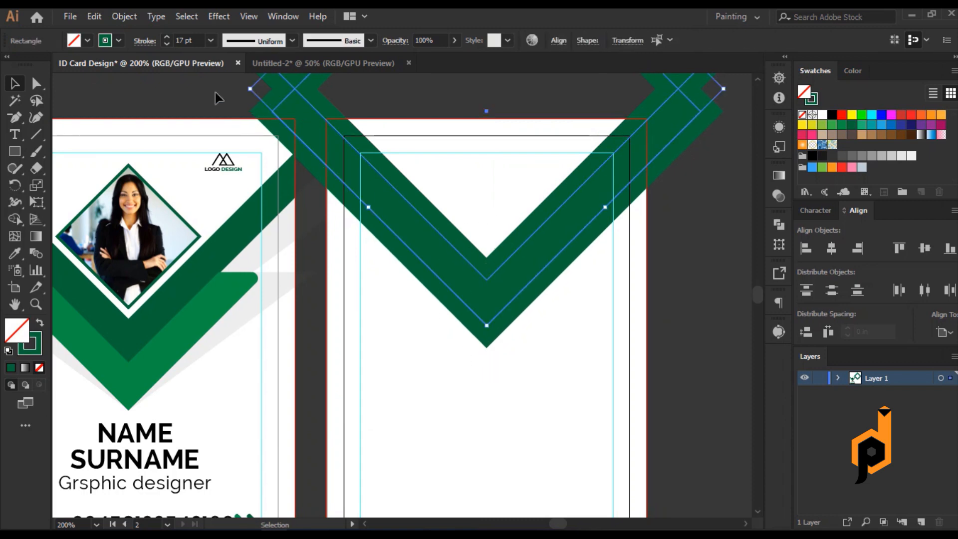
click(124, 17)
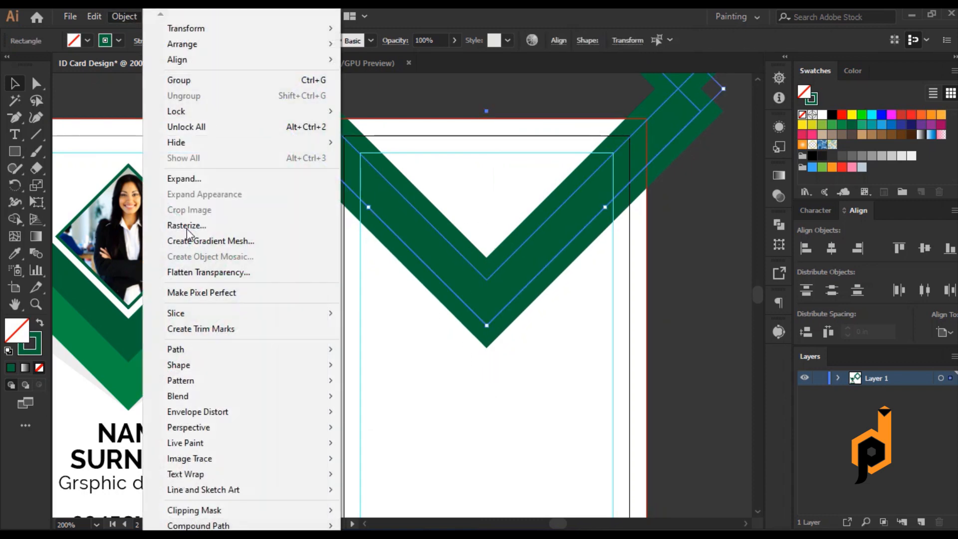
click(172, 177)
click(197, 338)
Erase the upper arms of the inner V band with a rectangular Eraser area, leaving flat horizontal ends
click(406, 244)
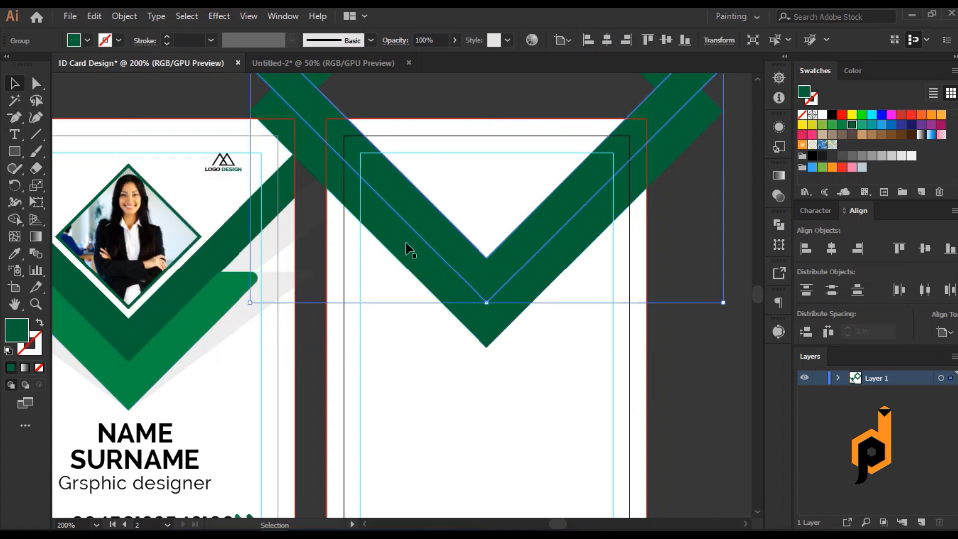
click(36, 168)
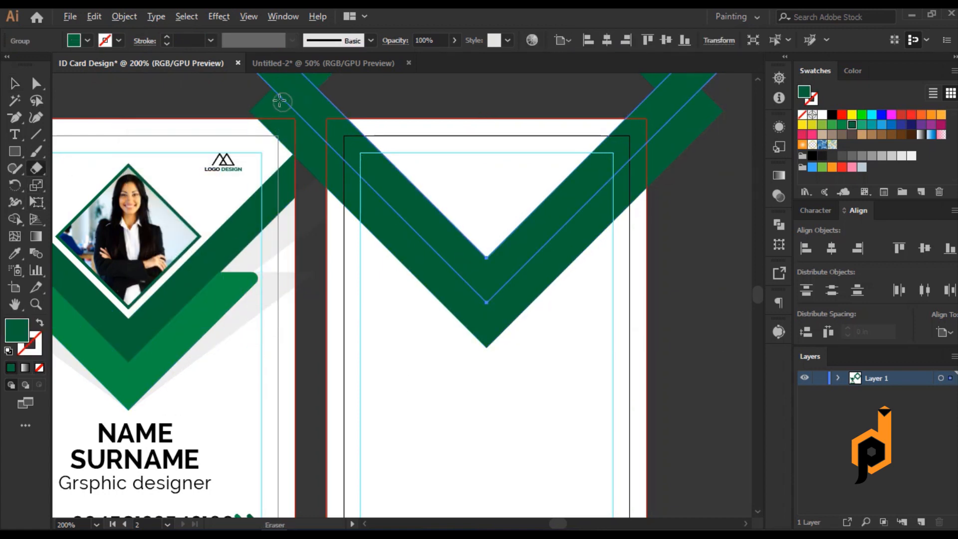
mouse_move(279, 101)
mouse_down()
mouse_move(481, 156)
mouse_move(599, 208)
mouse_move(661, 203)
mouse_up()
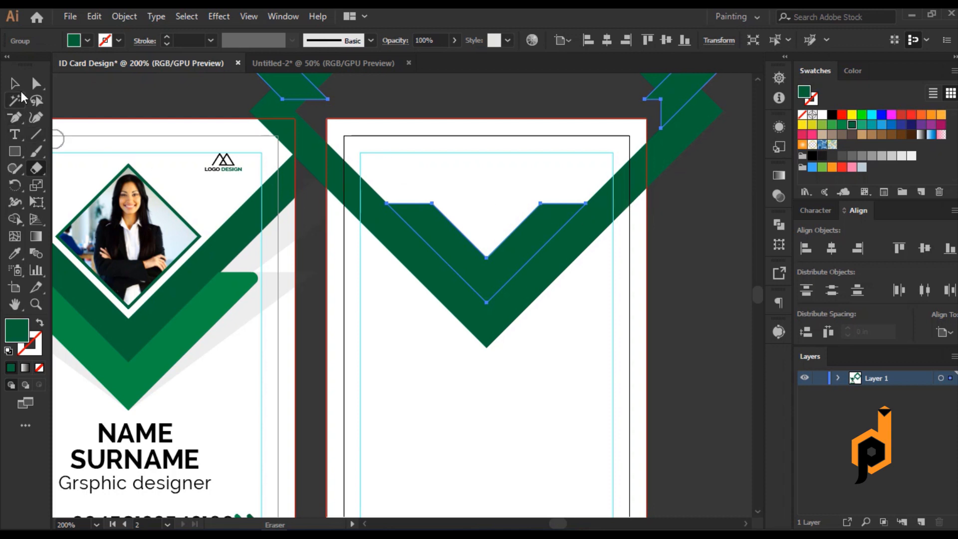
Trim the outer V band to the back card's side edges with the Shape Builder, using the white background as the boundary
click(15, 83)
key(ctrl+shift+a)
click(574, 426)
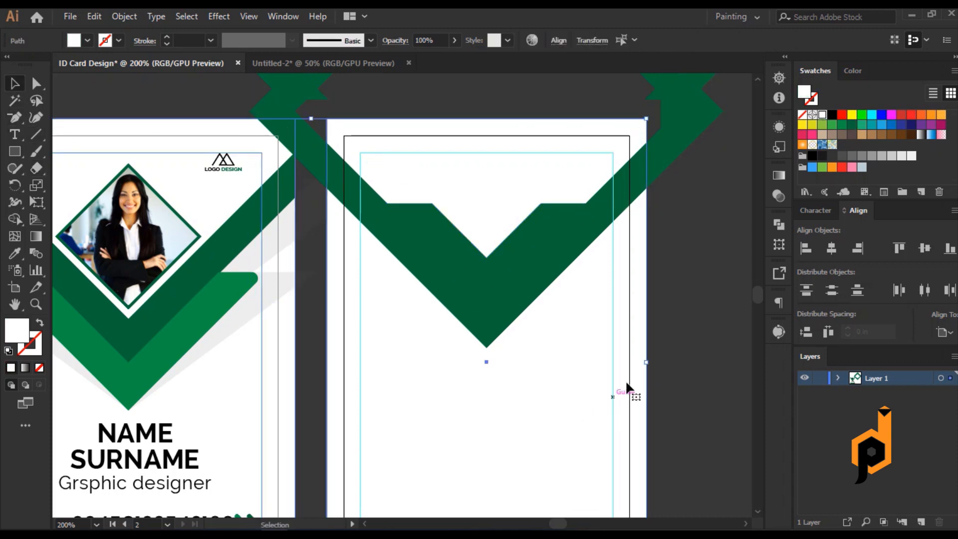
click(696, 314)
click(634, 157)
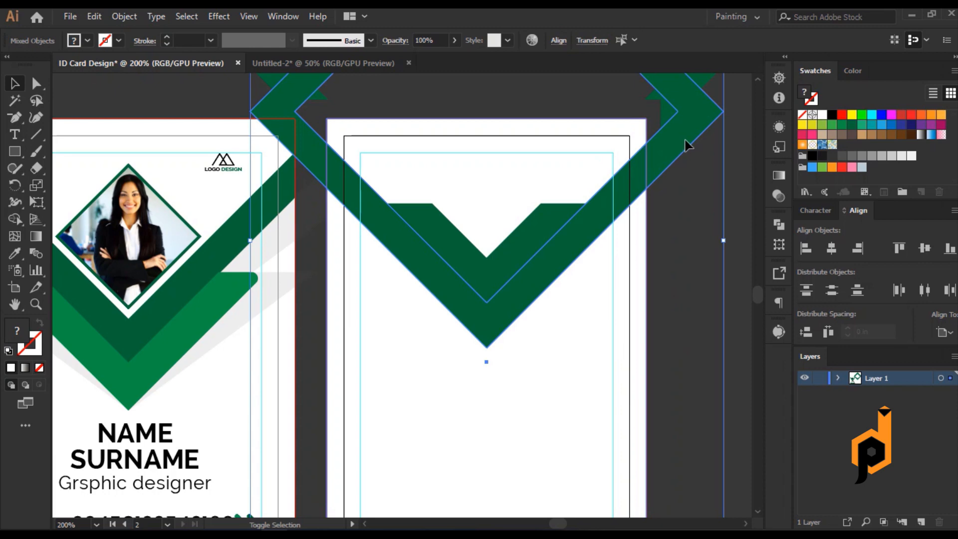
key(shift+m)
scroll(683, 150, up, 3)
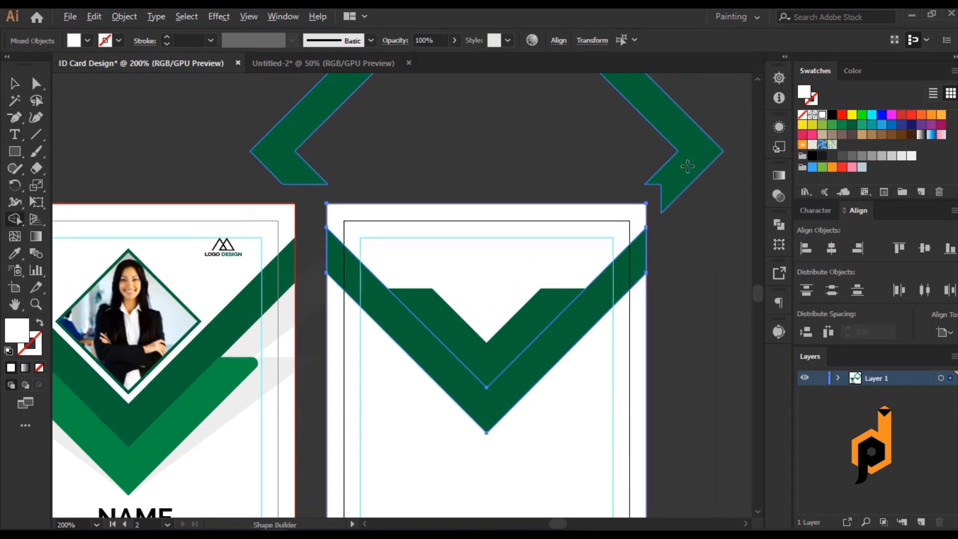
Delete the leftover green pieces above the back card
key(v)
click(208, 145)
click(295, 150)
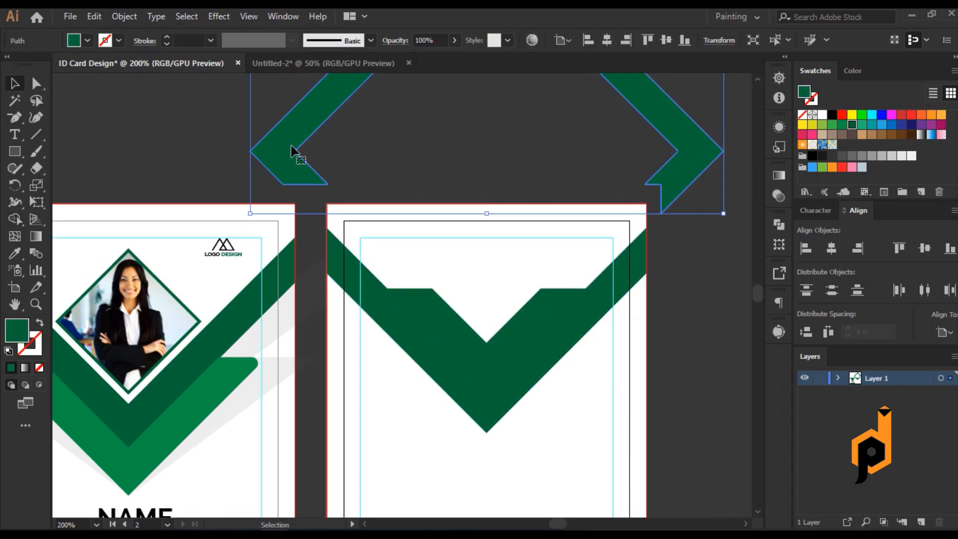
key(Delete)
scroll(324, 216, down, 3)
Recolor the inner V shape with the lighter green sampled from the front card
click(439, 247)
click(13, 252)
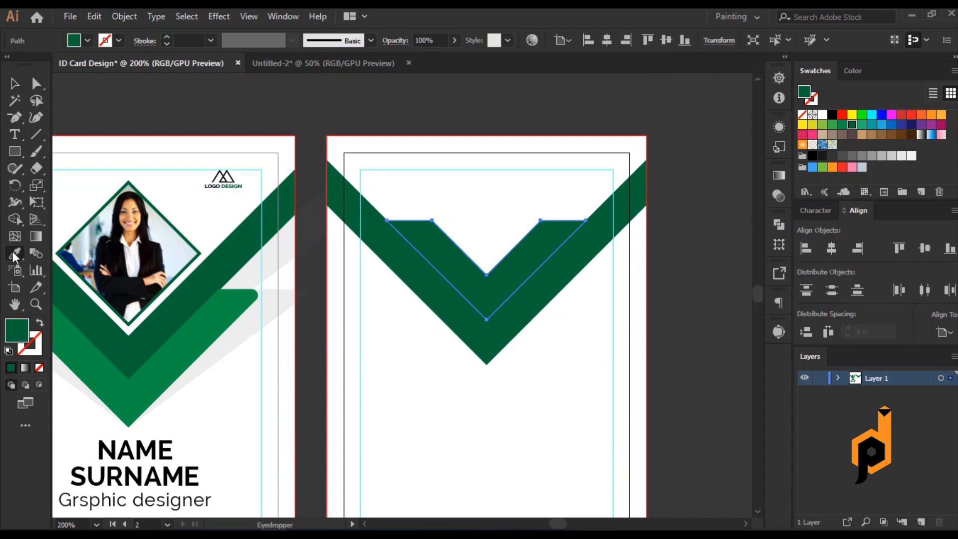
click(164, 375)
Round the two upper inner corners of the lighter green V shape on the back card
click(36, 83)
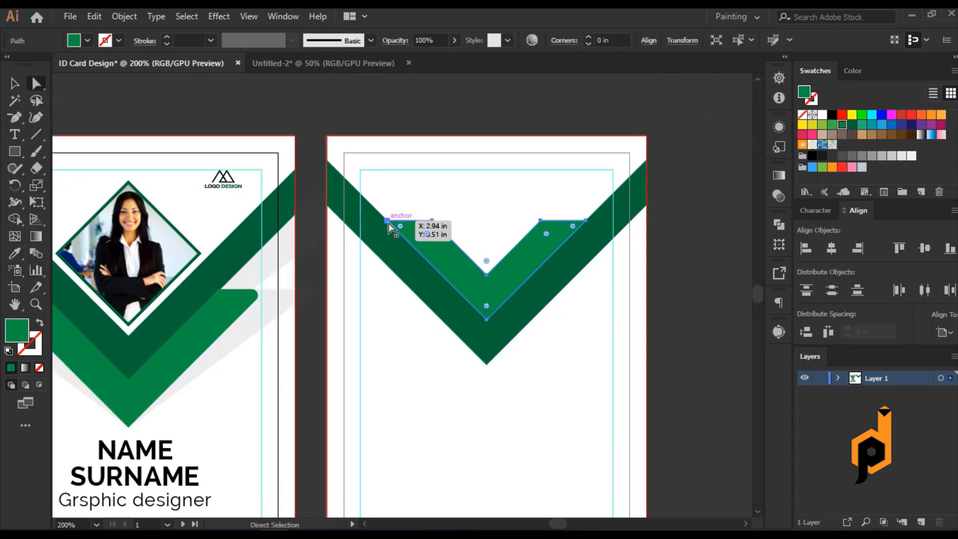
click(432, 247)
click(431, 222)
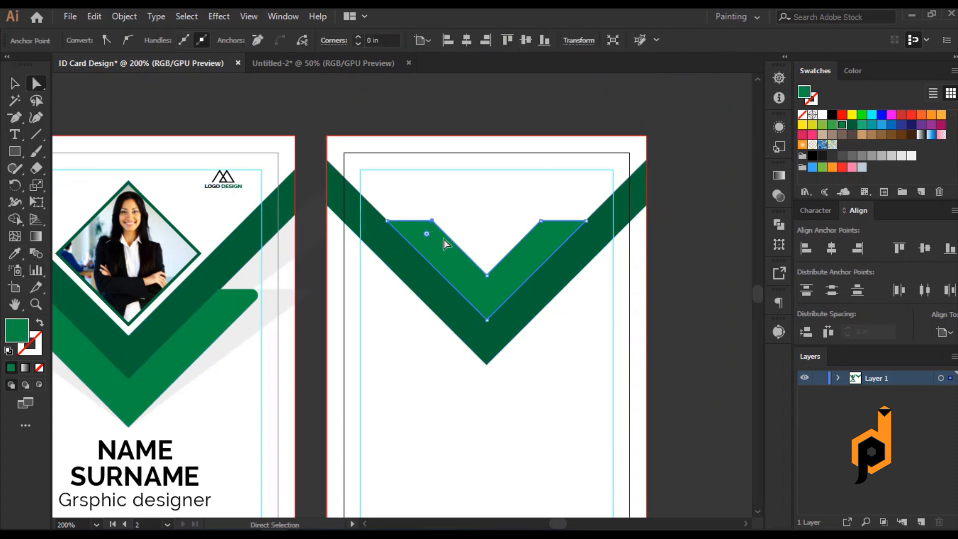
shift+click(542, 220)
drag(548, 233, 559, 252)
click(643, 324)
Add a grey 10% opacity copy of the V bands behind the green shapes and adjust its height as a shadow
key(ctrl+minus)
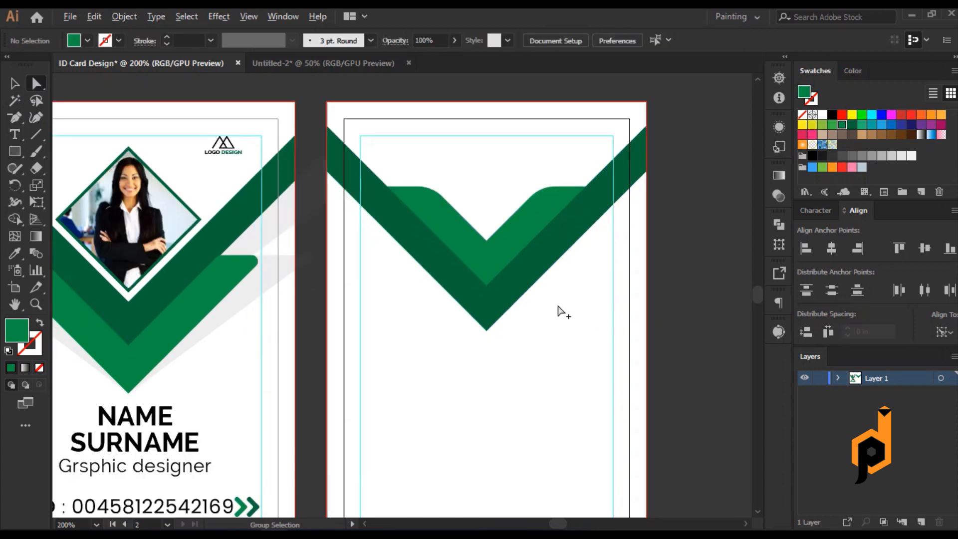
scroll(554, 340, down, 2)
drag(553, 340, 552, 337)
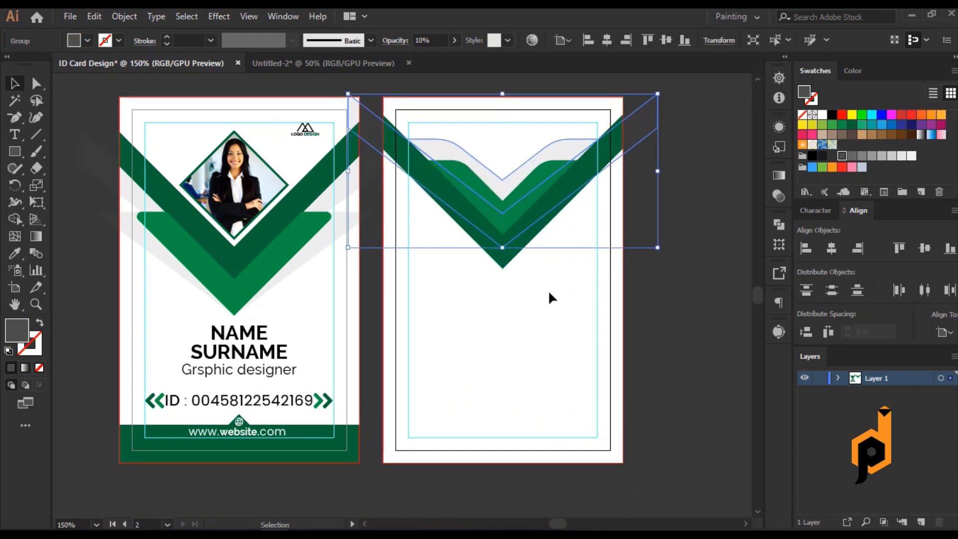
key(Down)
key(Down)
key(Down)
key(Down)
key(Down)
key(Down)
key(Up)
key(Up)
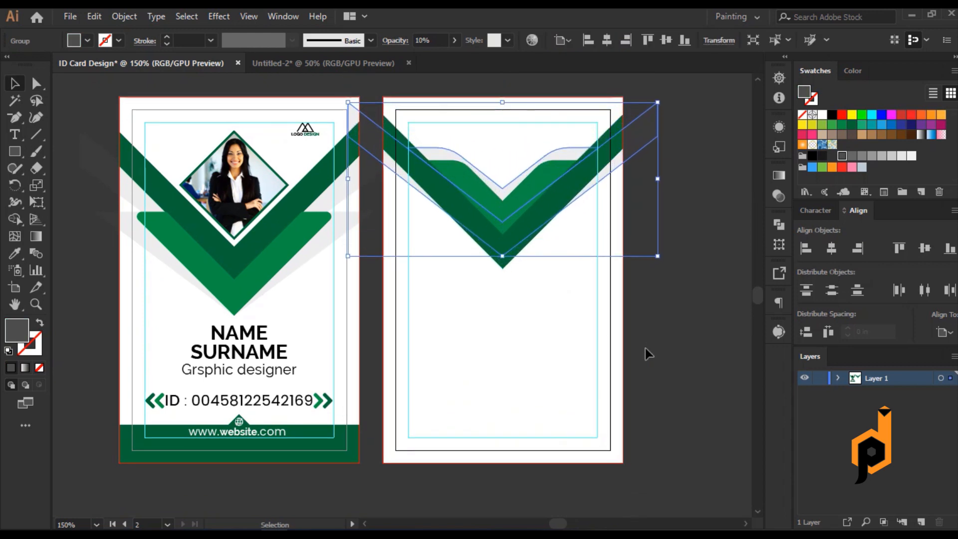
Narrow the grey shadow shape from both sides toward the back card's side edges
drag(348, 179, 369, 164)
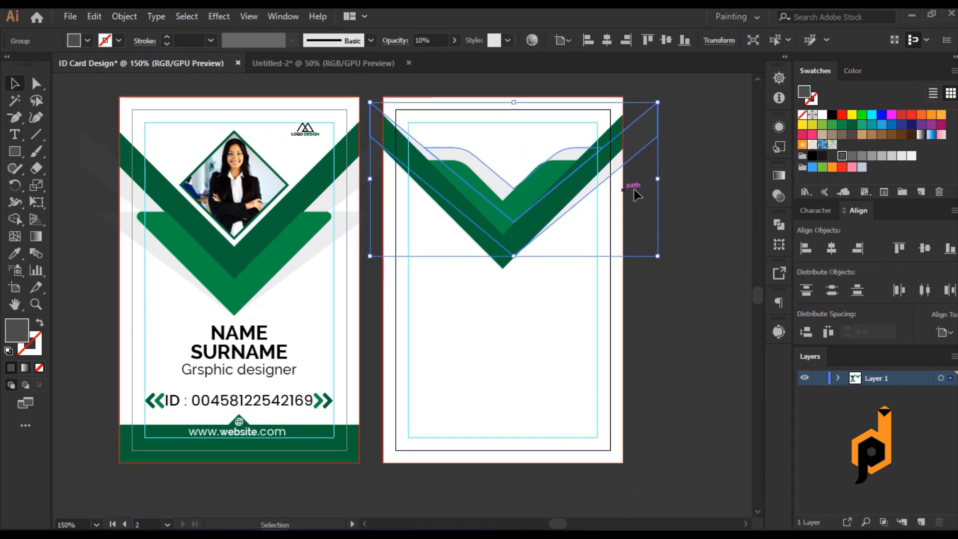
drag(657, 178, 622, 178)
click(660, 268)
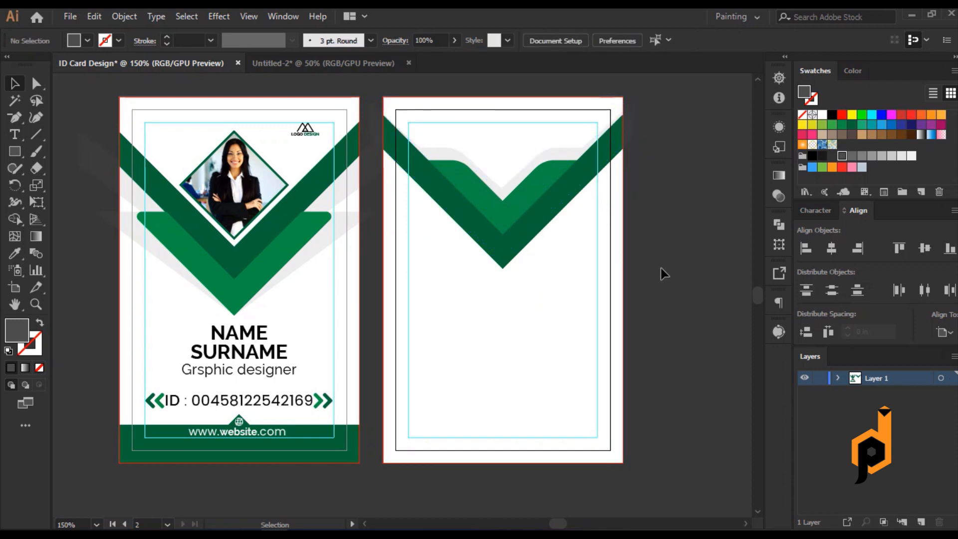
scroll(561, 296, down, 1)
drag(313, 117, 551, 259)
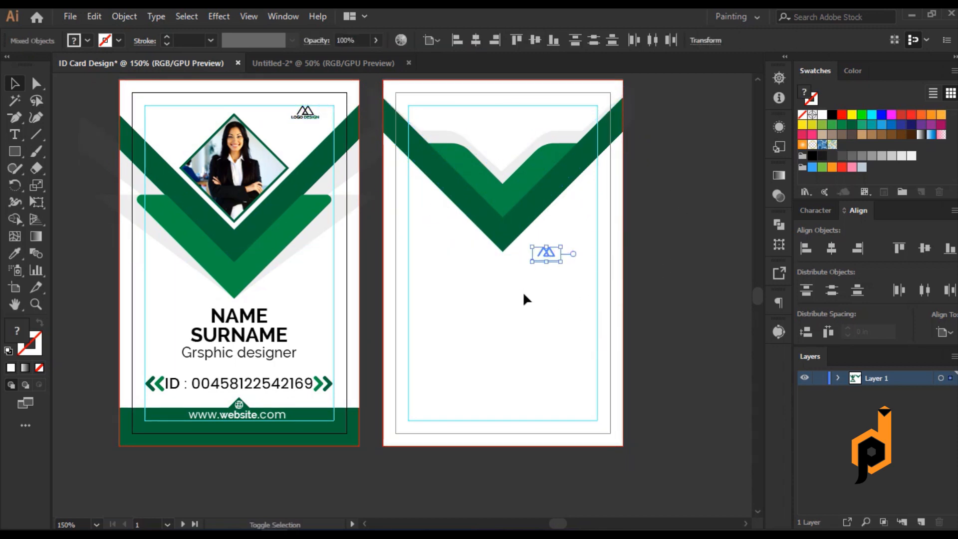
key(ctrl+z)
Group the front card's logo symbol with its LOGO DESIGN text
click(303, 127)
scroll(302, 123, up, 5)
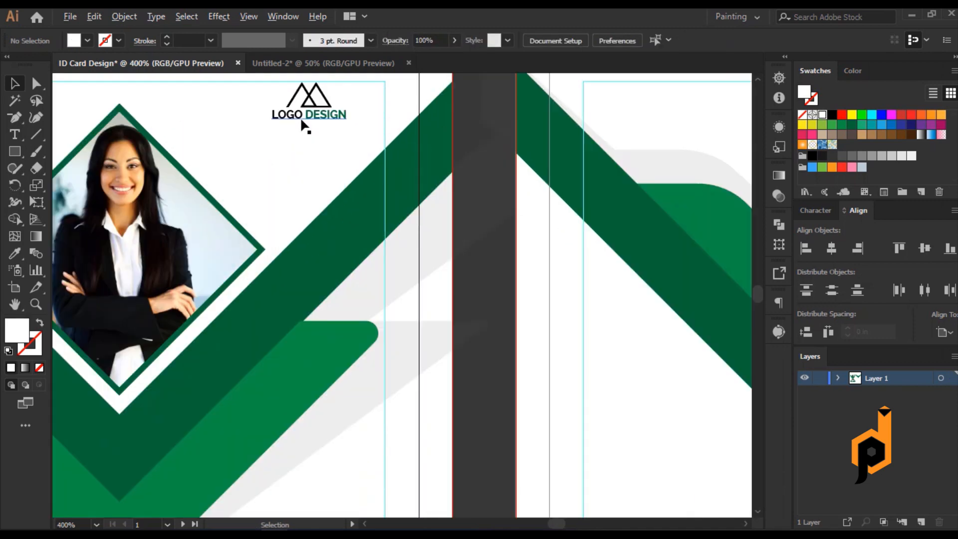
click(317, 143)
scroll(317, 143, up, 1)
shift+click(335, 168)
key(ctrl+g)
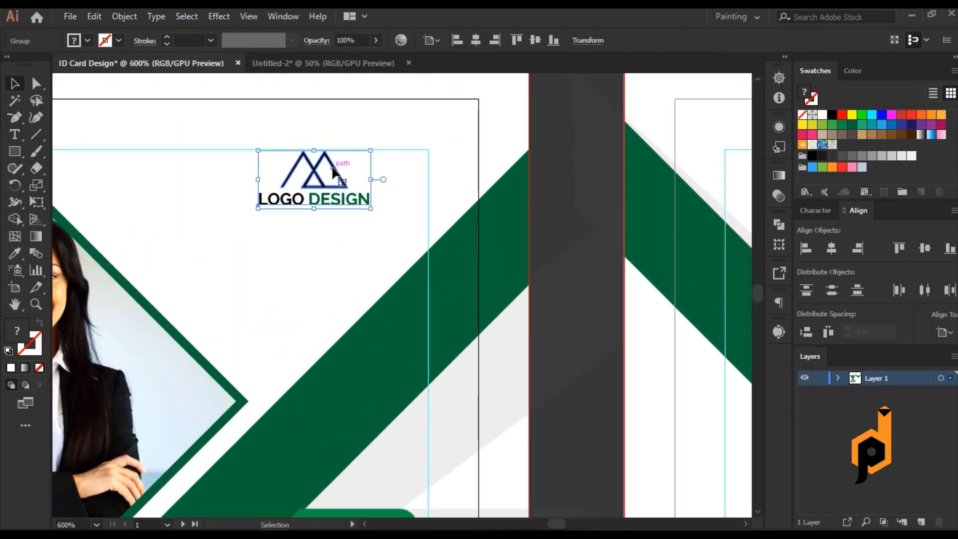
Duplicate the logo group onto the back card, centered just below the tip of the V
drag(335, 168, 372, 258)
scroll(579, 317, down, 4)
scroll(365, 263, up, 1)
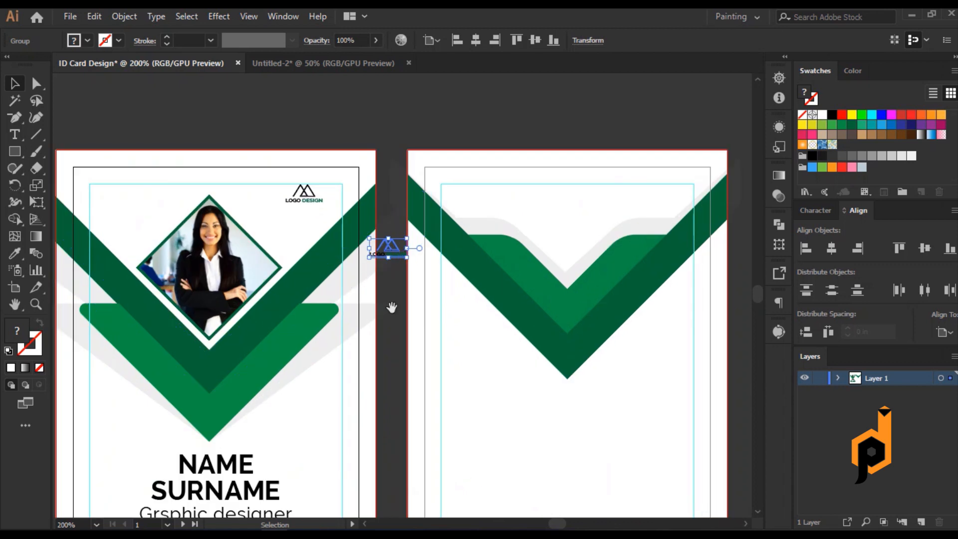
drag(391, 306, 353, 284)
drag(352, 229, 534, 266)
scroll(598, 345, down, 3)
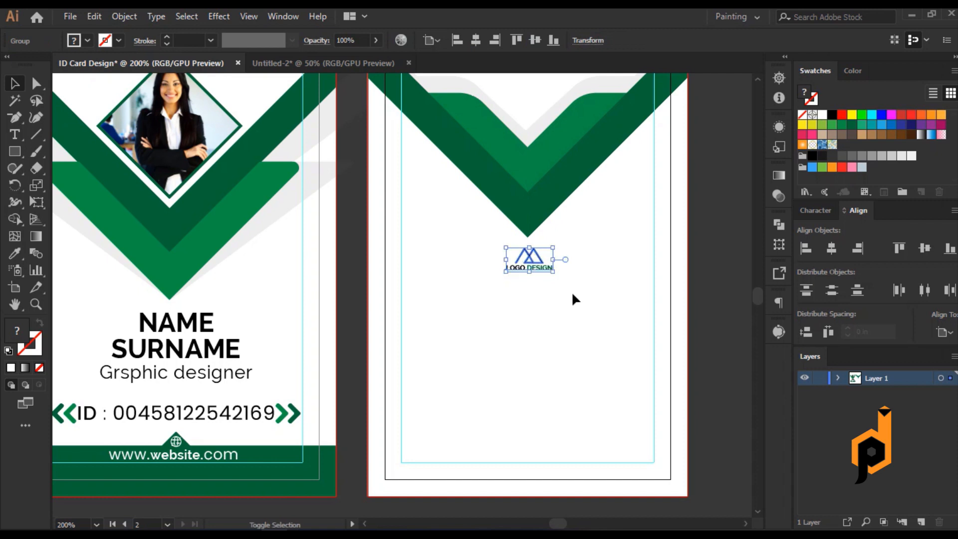
Switch to the Notepad document and copy its code line
click(573, 294)
scroll(575, 301, down, 1)
key(alt+Tab)
drag(567, 330, 647, 330)
right_click(584, 329)
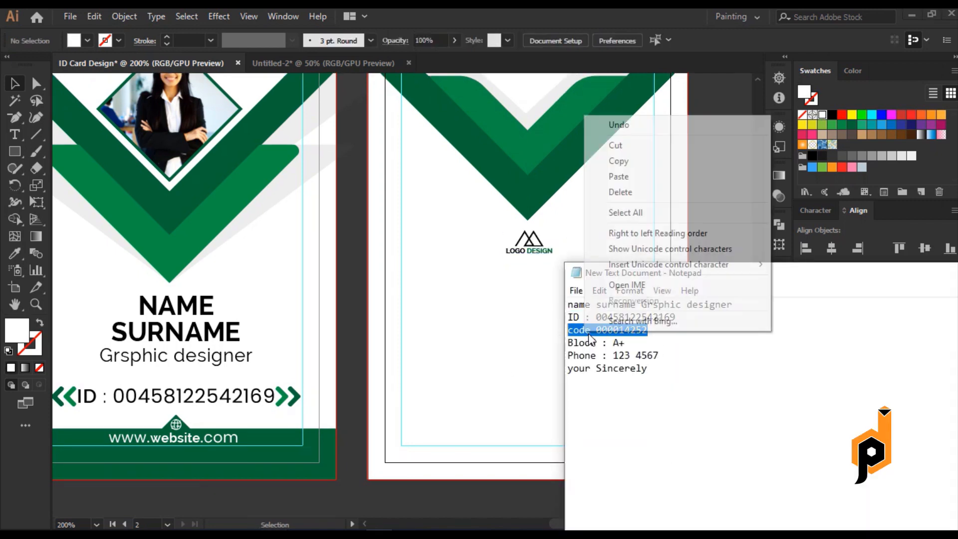
click(623, 166)
Return to the ID card in Illustrator and paste the copied code line as point text below the back card's logo
key(alt+Tab)
key(t)
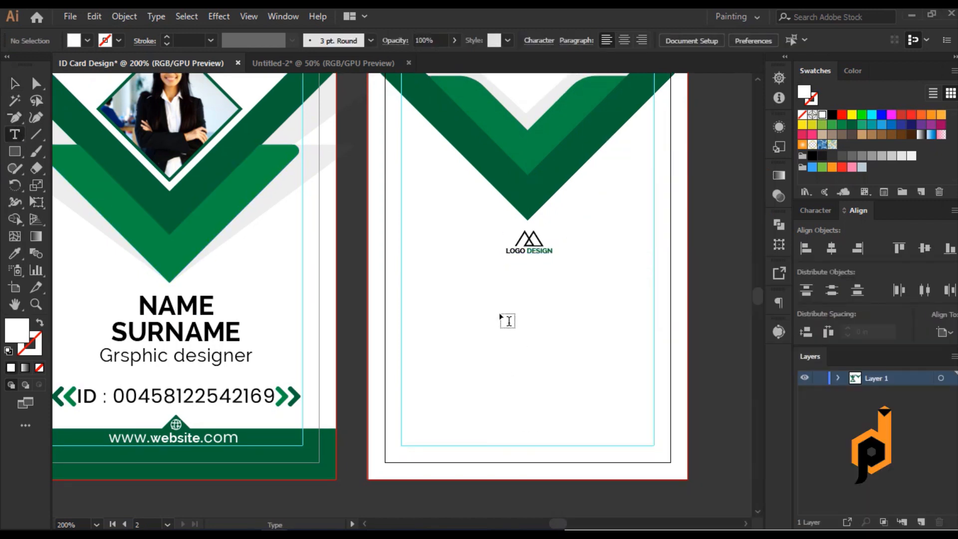
click(495, 294)
right_click(495, 297)
click(495, 291)
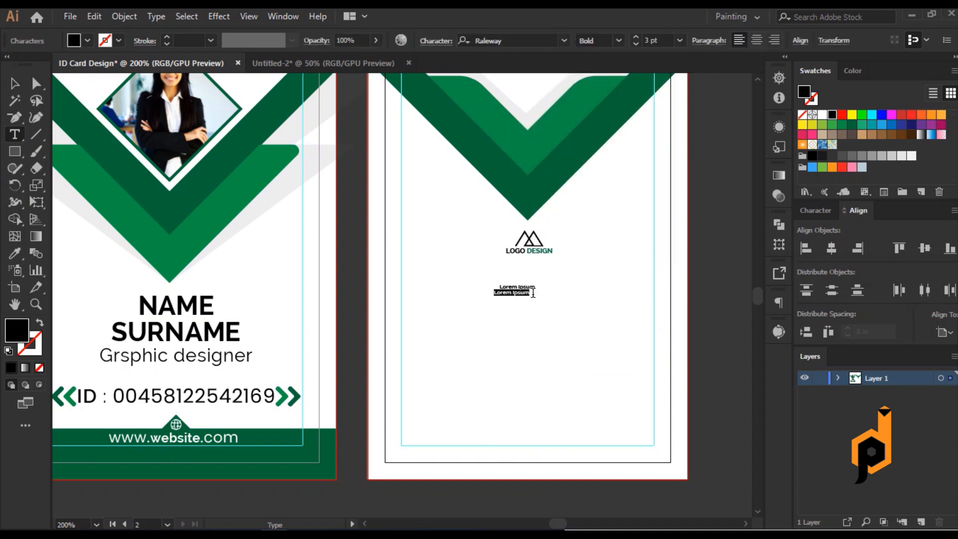
key(ctrl+v)
click(13, 82)
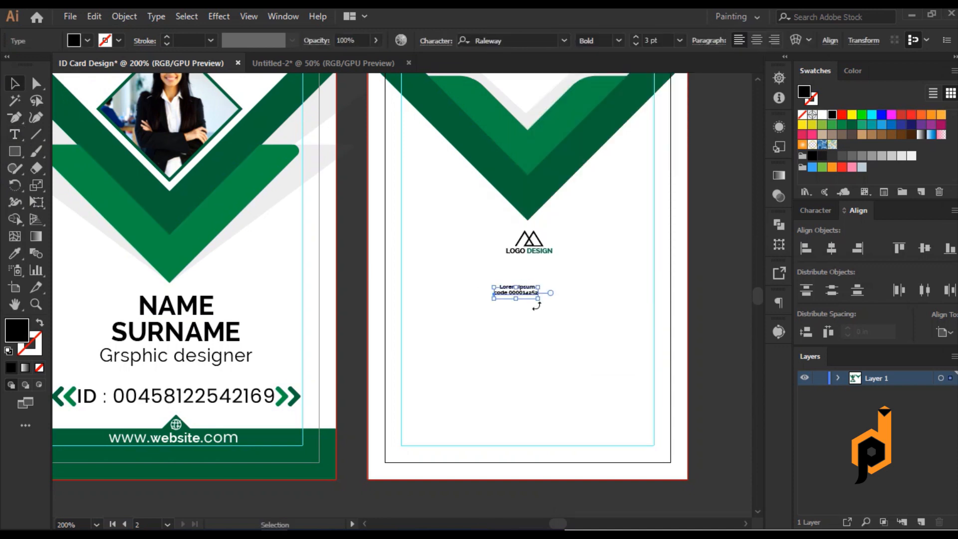
mouse_move(529, 292)
mouse_down()
mouse_move(532, 312)
mouse_move(520, 281)
mouse_up()
Match the code line to the front card's text styling, with the label in Raleway and the number in Poppins Medium, 10 pt
double_click(528, 290)
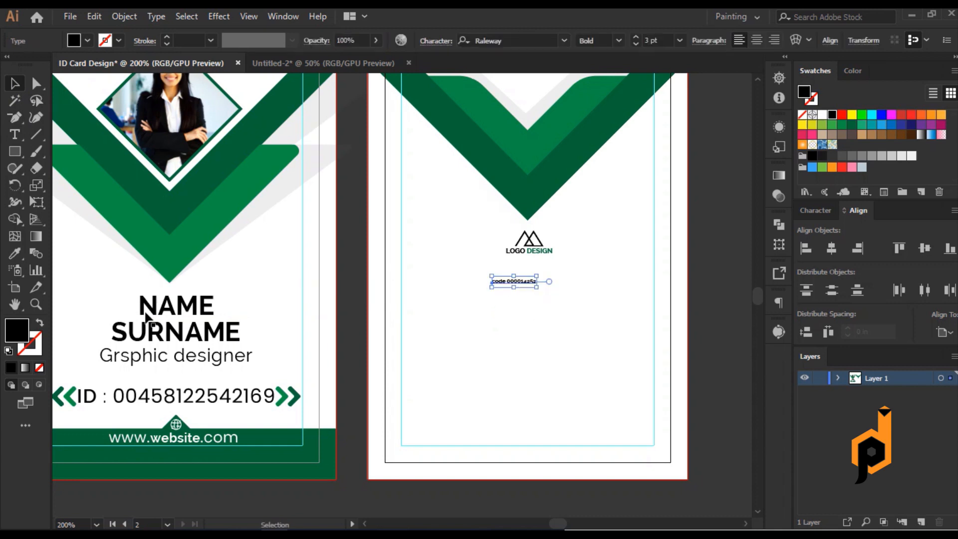
key(i)
click(185, 357)
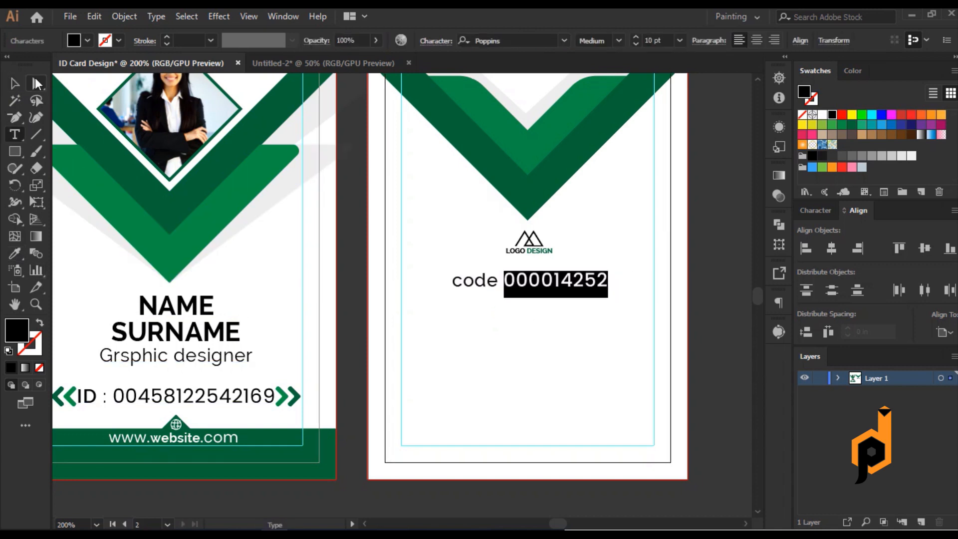
key(Escape)
click(358, 242)
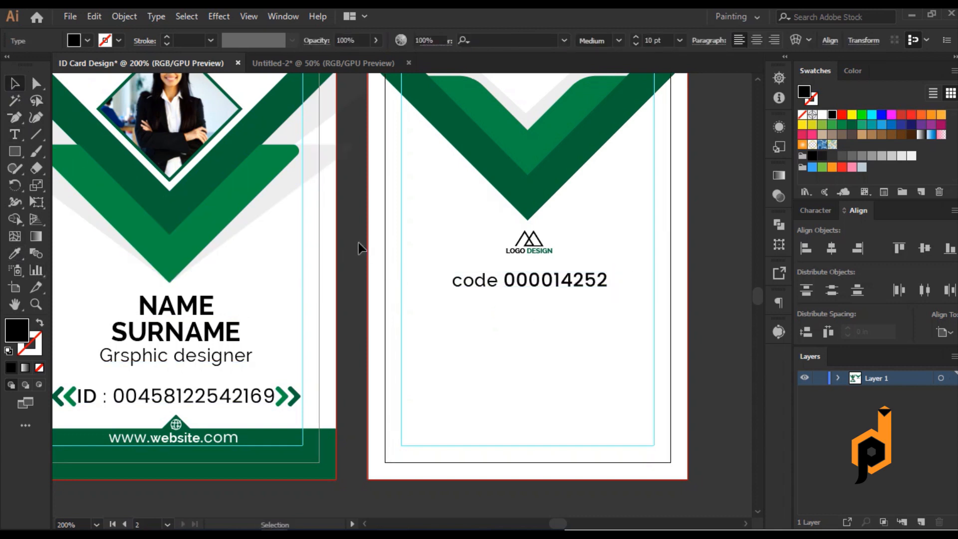
Insert a colon between the word "code" and its number
double_click(501, 279)
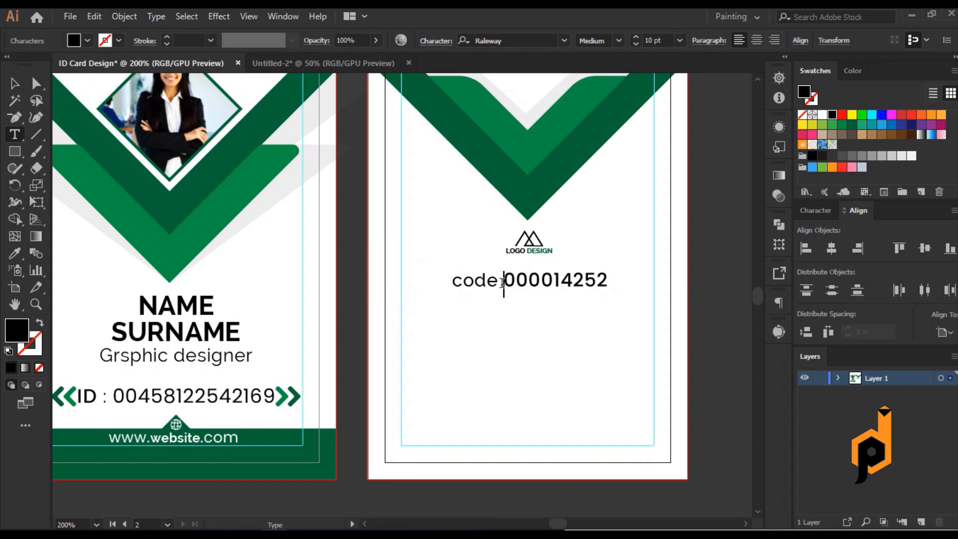
text(:)
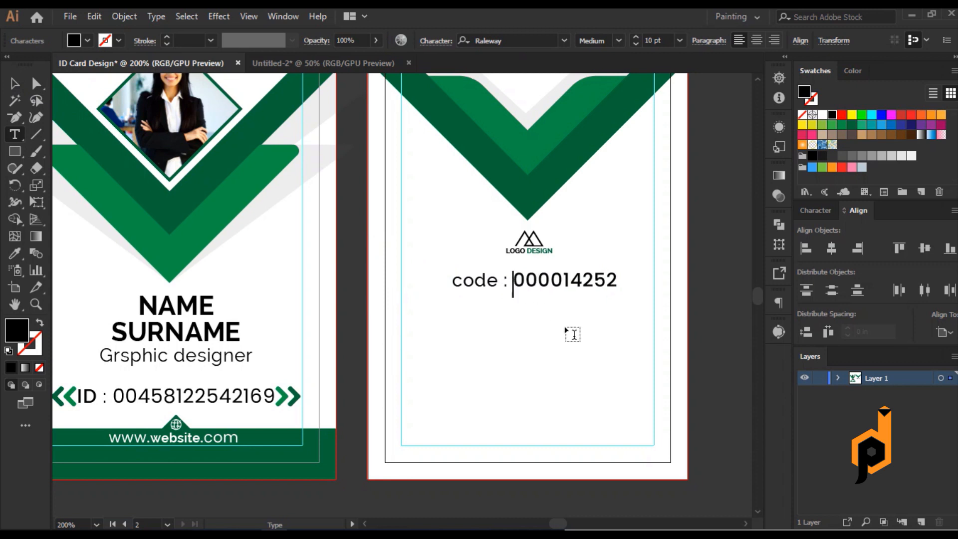
key(Escape)
click(452, 328)
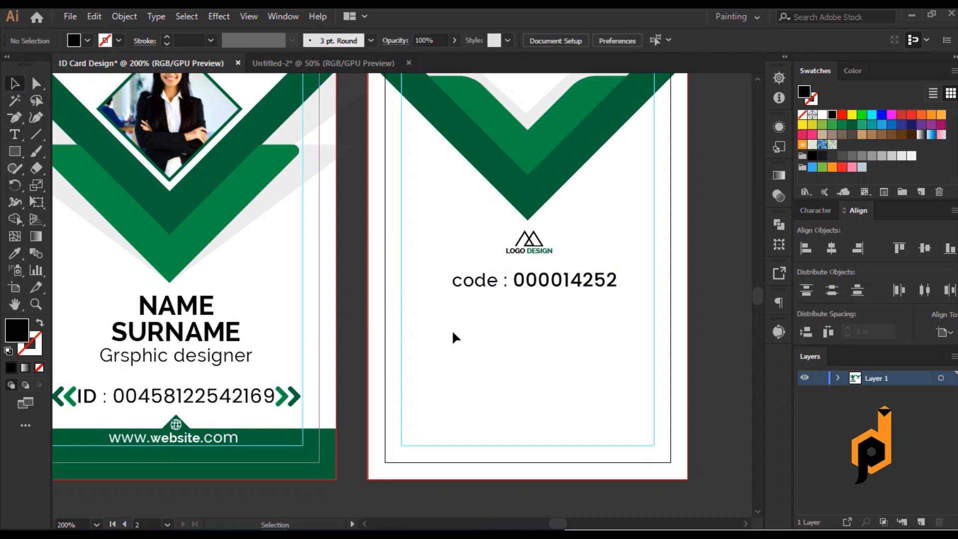
Duplicate the code line directly below itself and copy the "Blood : A+" line from the Notepad document
drag(530, 286, 530, 301)
key(alt+Tab)
drag(631, 345, 568, 351)
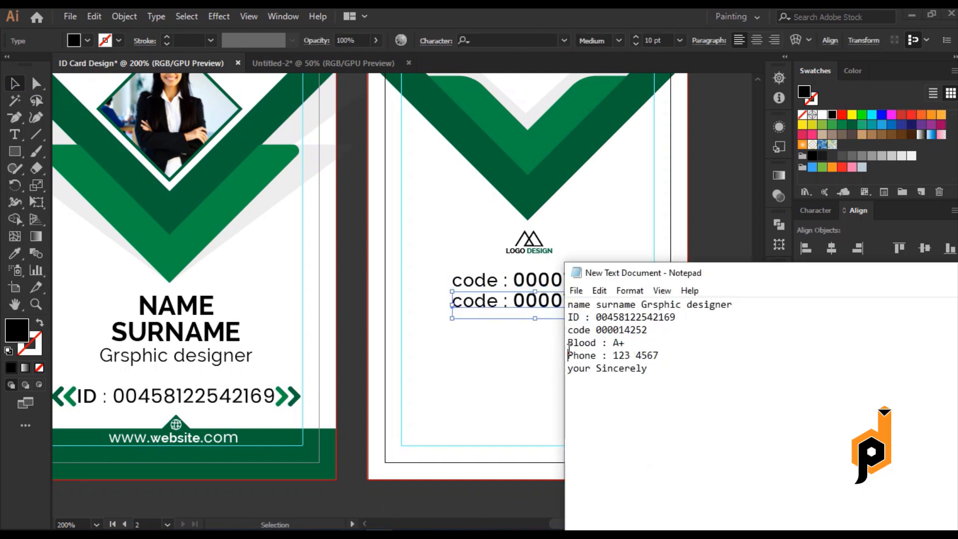
right_click(578, 349)
click(698, 366)
drag(626, 344, 586, 349)
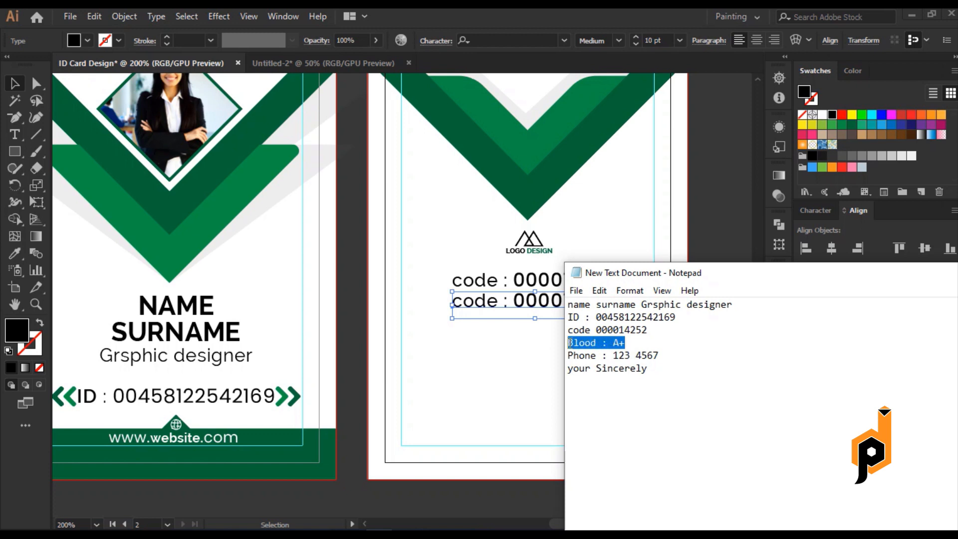
right_click(569, 343)
click(598, 172)
Replace the duplicated line's text with the blood line and remove the colons, leaving "code" plus its number and "Blood A+"
click(524, 306)
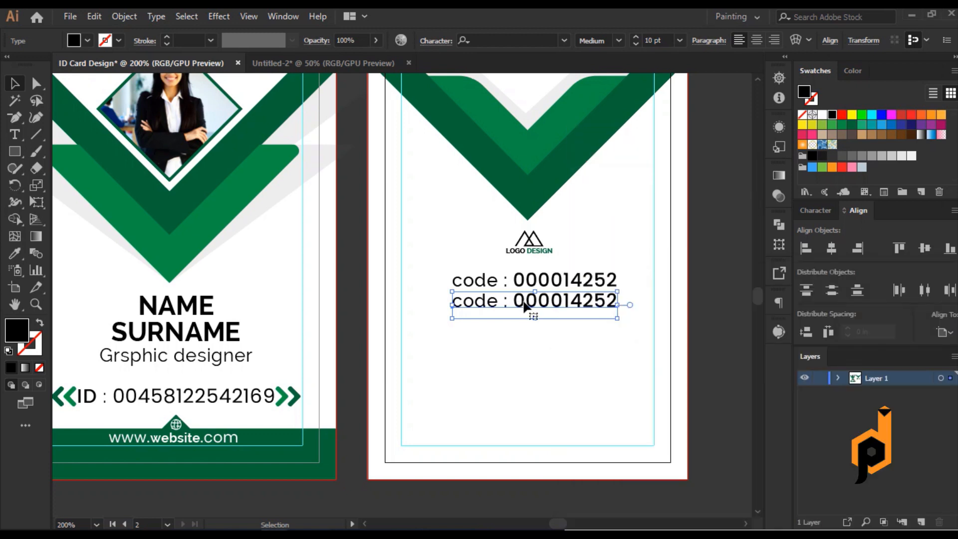
click(473, 307)
key(ctrl+a)
key(ctrl+v)
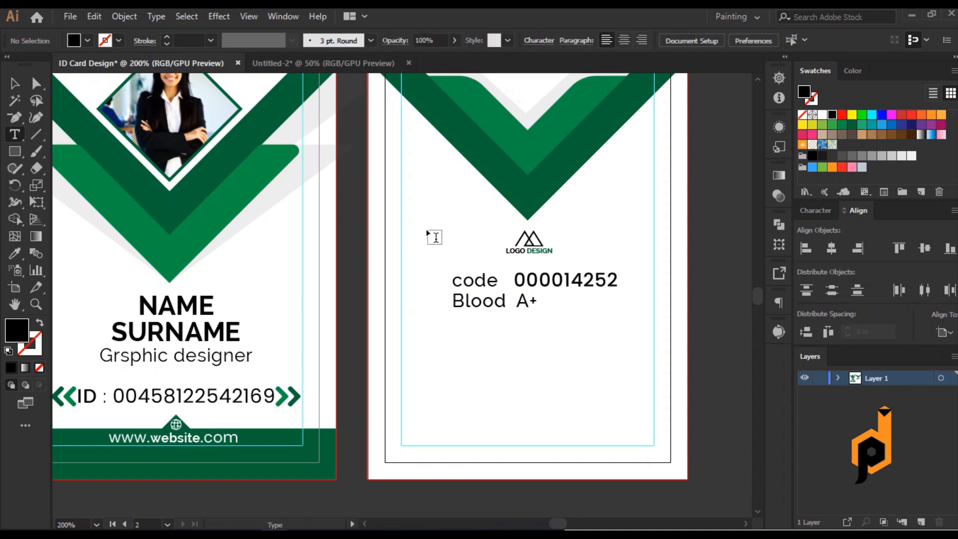
Add a standalone colon as its own text object beside the back card's logo
click(427, 230)
text(:)
click(15, 85)
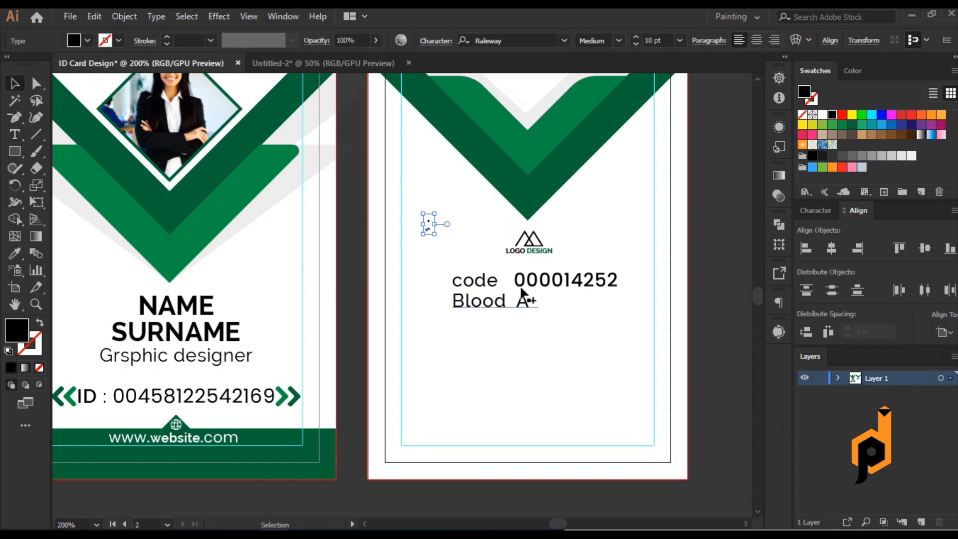
Cut the number out of the code line and place it as a separate text object beside the "code" label
click(519, 283)
double_click(516, 284)
drag(514, 280, 641, 280)
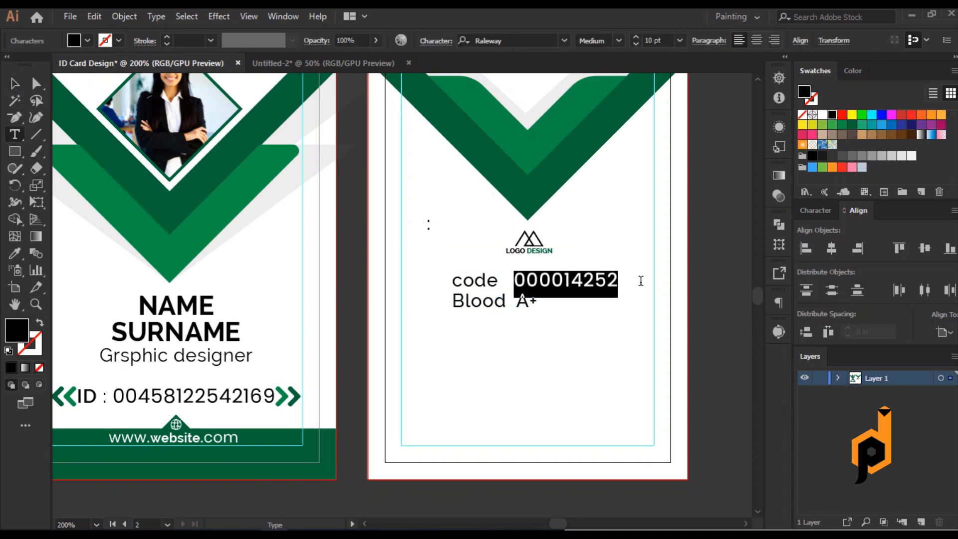
key(BackSpace)
click(589, 337)
key(ctrl+v)
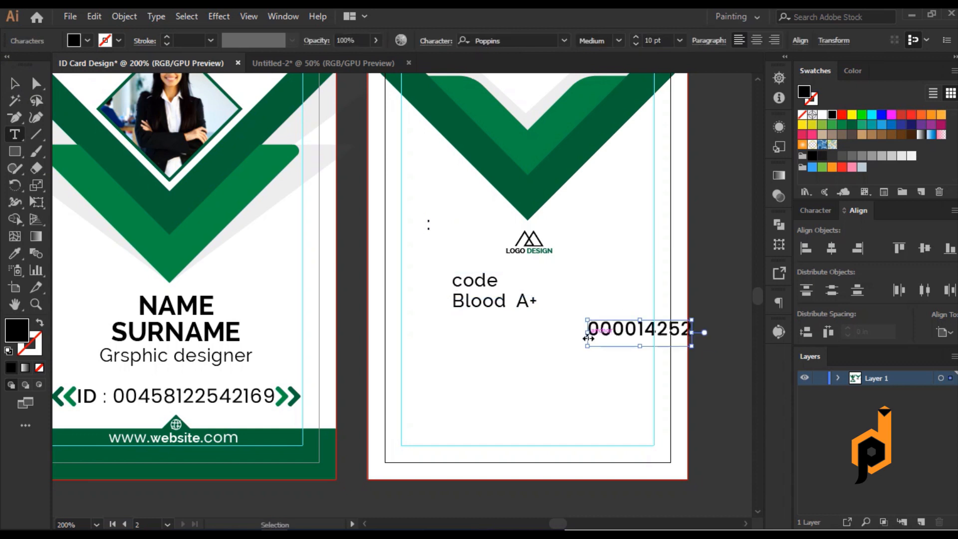
key(Escape)
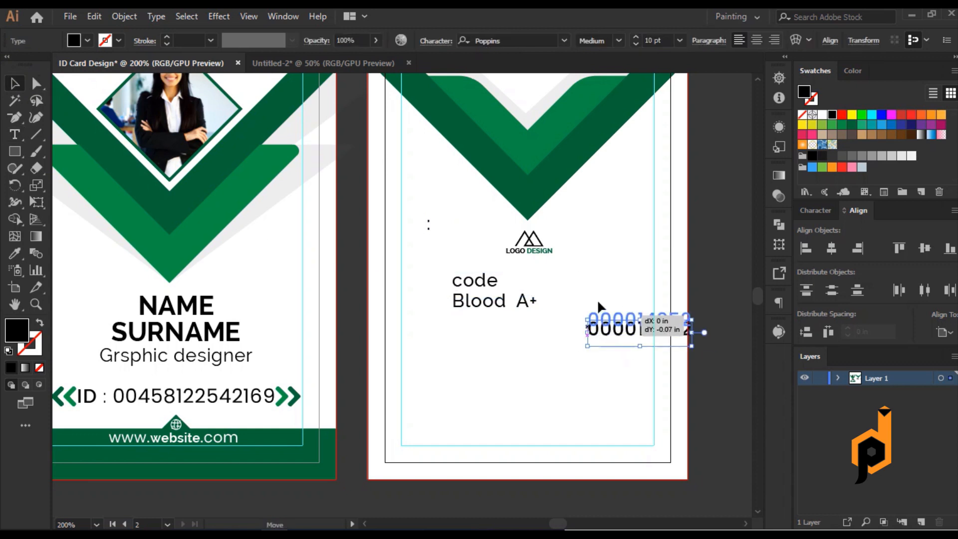
drag(620, 333, 553, 282)
Cut "A+" out of the blood line and paste it as a separate text object below the code number
double_click(526, 300)
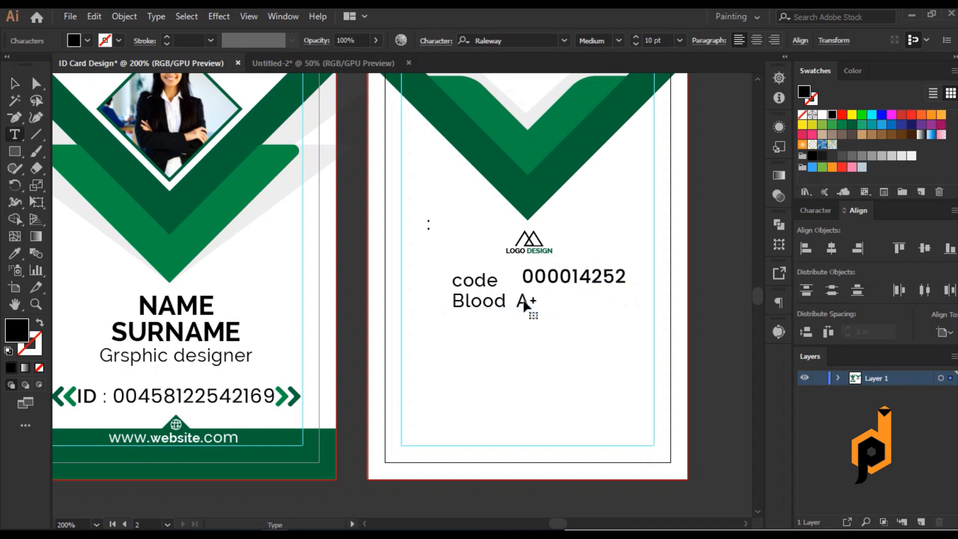
key(BackSpace)
click(562, 340)
key(ctrl+v)
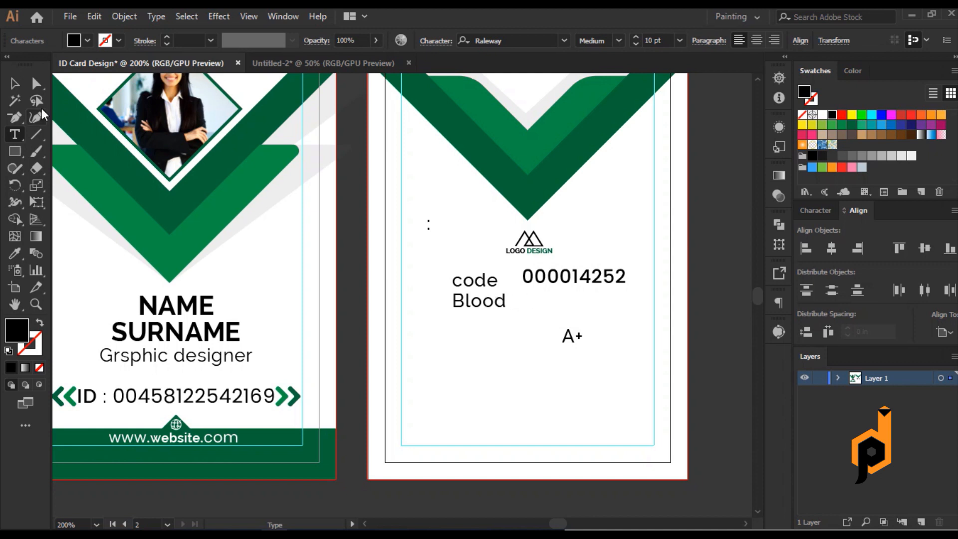
key(Escape)
Nudge the "Blood" label down slightly and convert both the "code" and "Blood" labels to uppercase
click(480, 301)
key(Down)
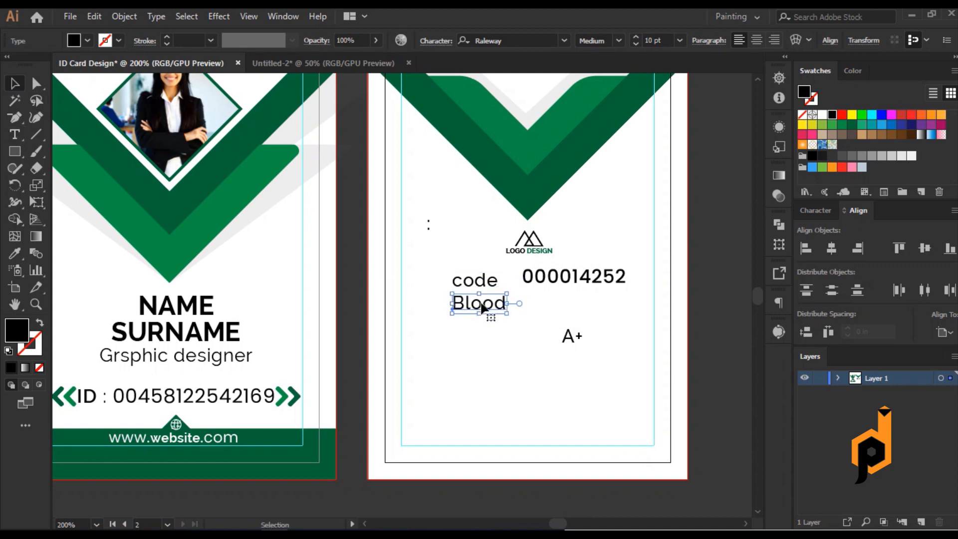
click(474, 283)
click(19, 253)
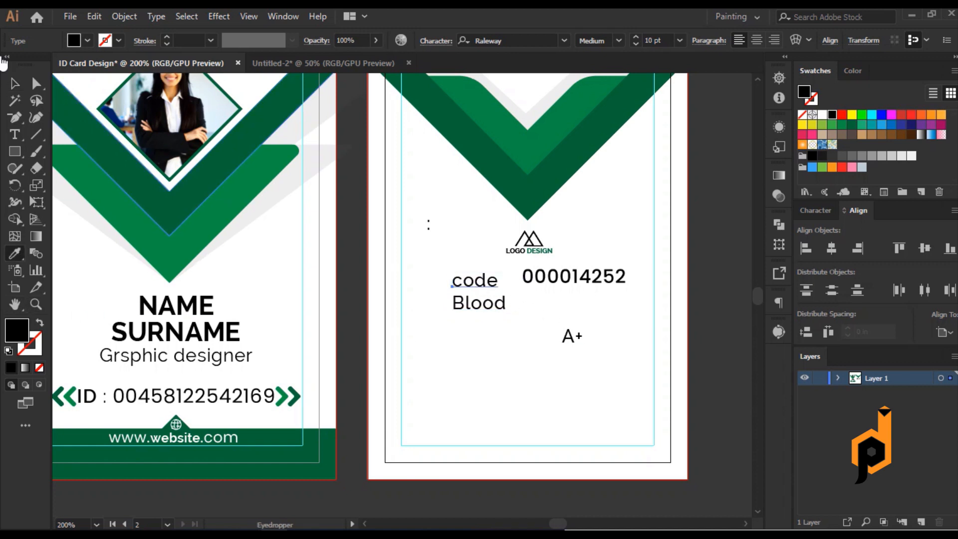
key(v)
drag(441, 272, 470, 310)
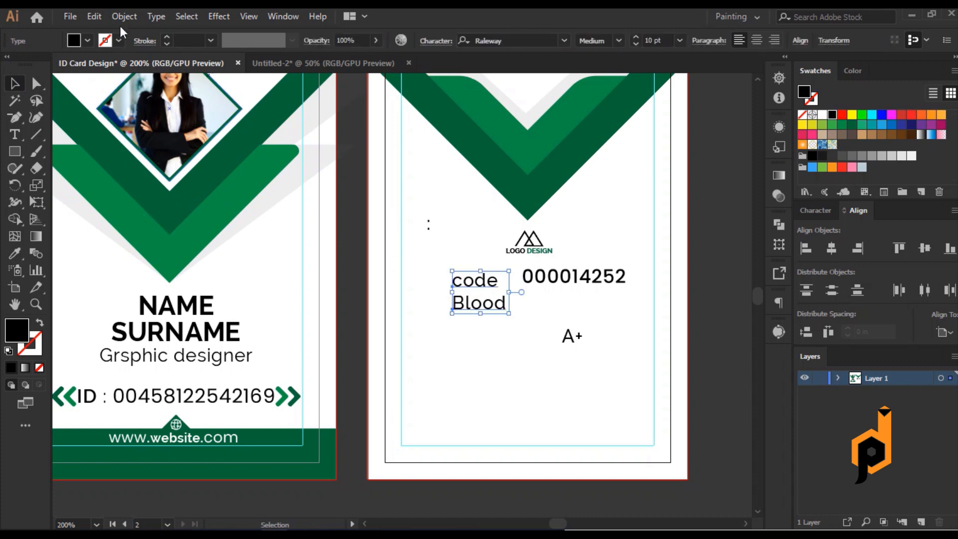
click(124, 16)
click(126, 16)
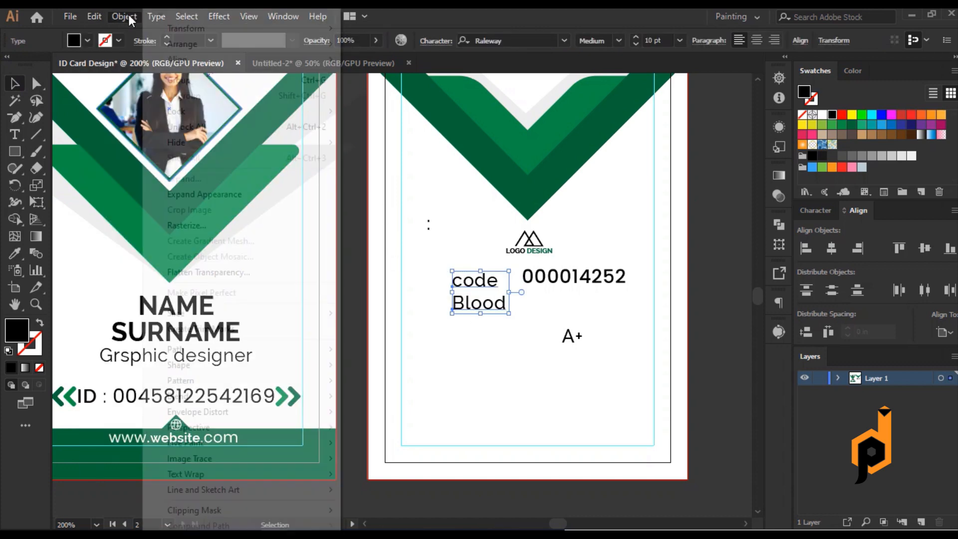
click(156, 16)
mouse_move(324, 235)
click(414, 234)
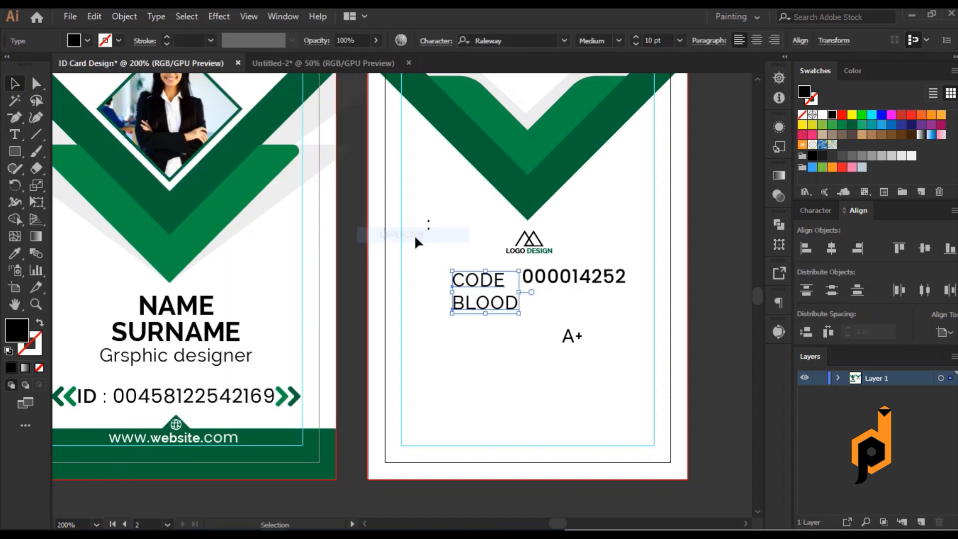
Nudge the BLOOD label down slightly and align the left edges of the CODE and BLOOD labels
click(512, 358)
click(484, 306)
click(470, 282)
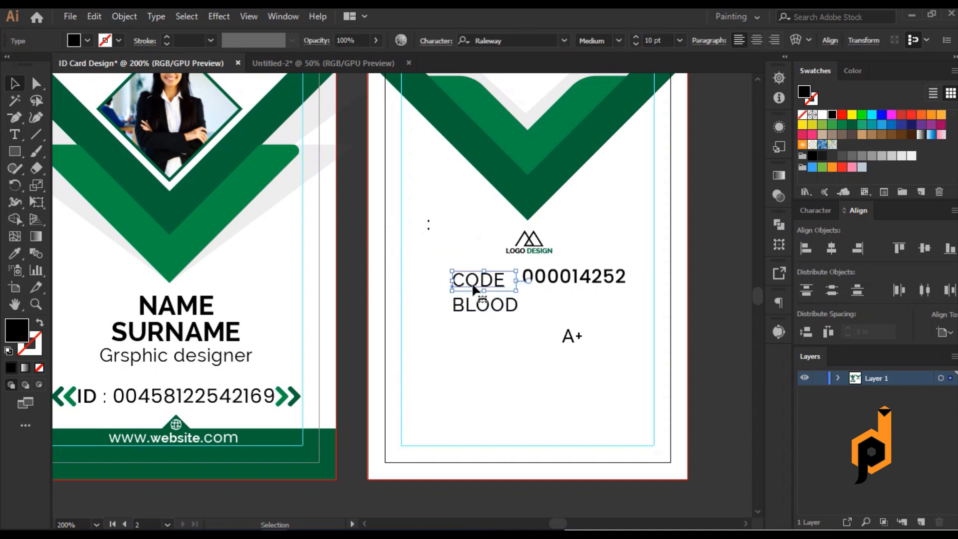
shift+click(482, 308)
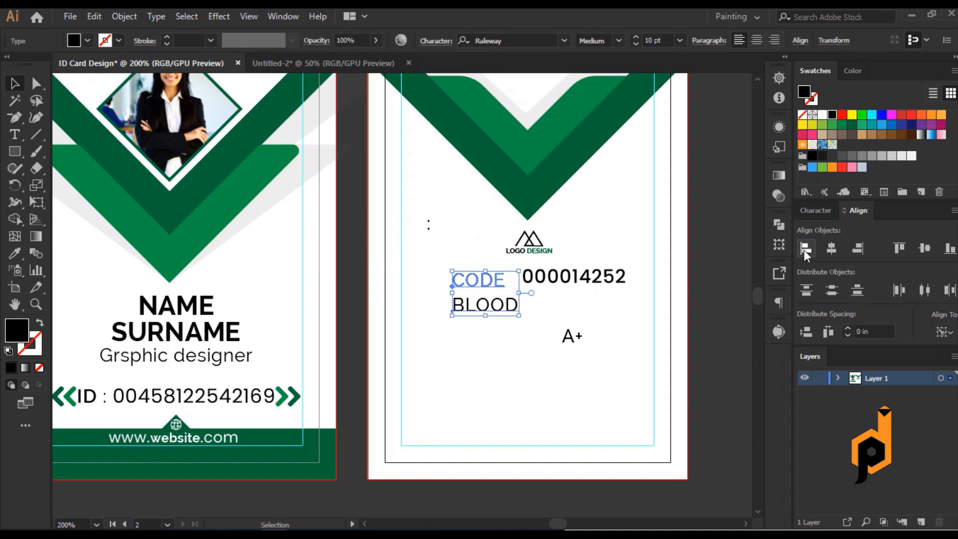
click(599, 322)
Nudge the code number to the right to leave a gap after the CODE label
click(564, 281)
key(Right)
key(Right)
key(Right)
key(Right)
key(Right)
key(Right)
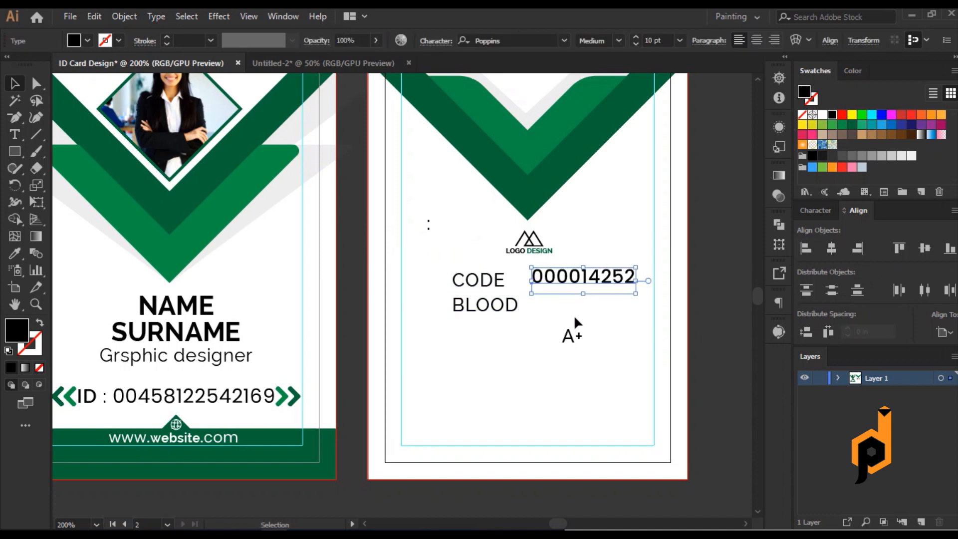
key(Right)
key(Right)
key(Right)
key(Right)
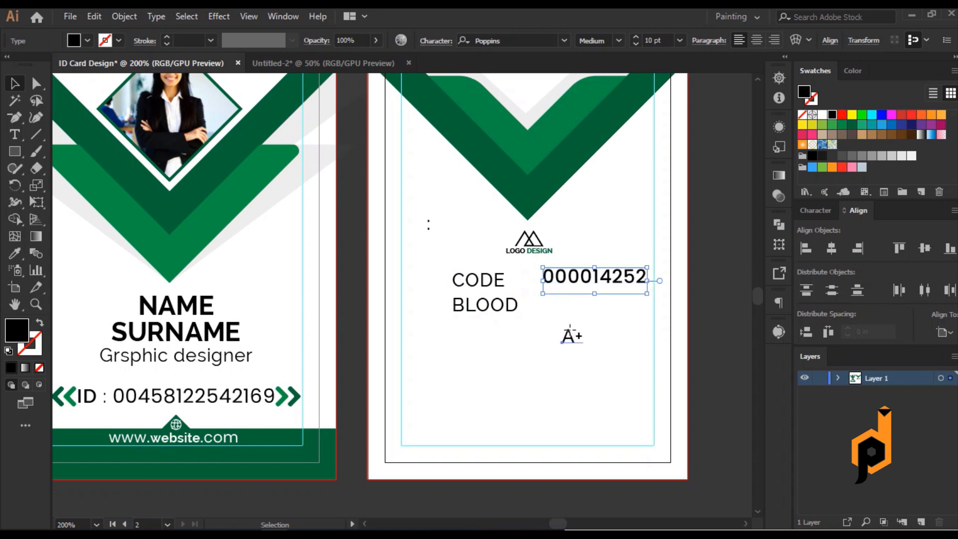
Move "A+" up beside the BLOOD label and align their top edges
click(569, 335)
drag(569, 335, 558, 312)
shift+click(516, 307)
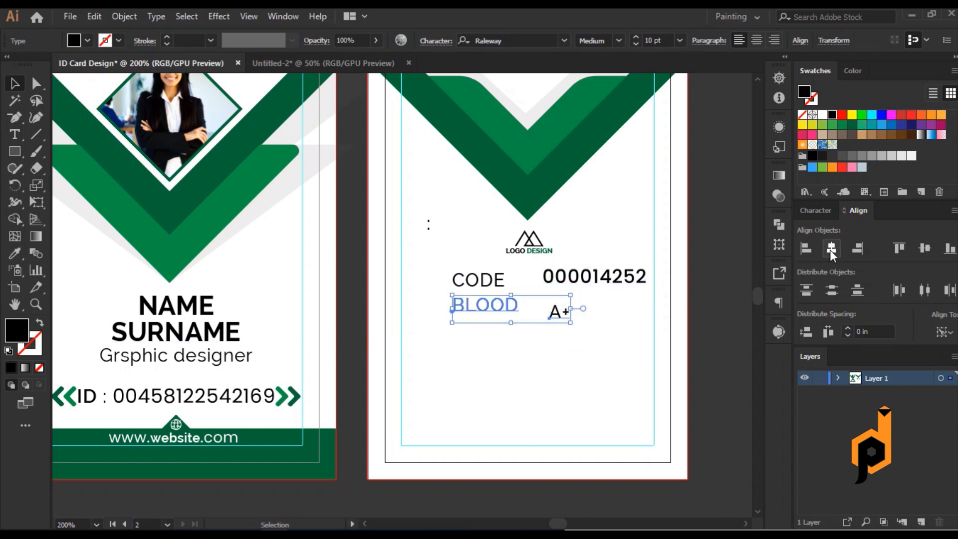
click(904, 250)
click(630, 377)
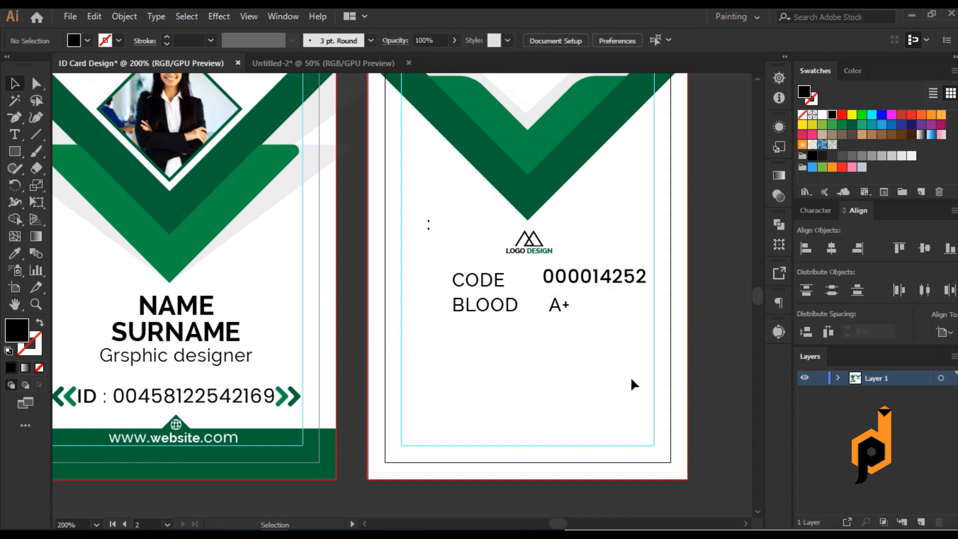
Align "A+" and the code number along their left edges
click(579, 283)
click(558, 305)
shift+click(615, 276)
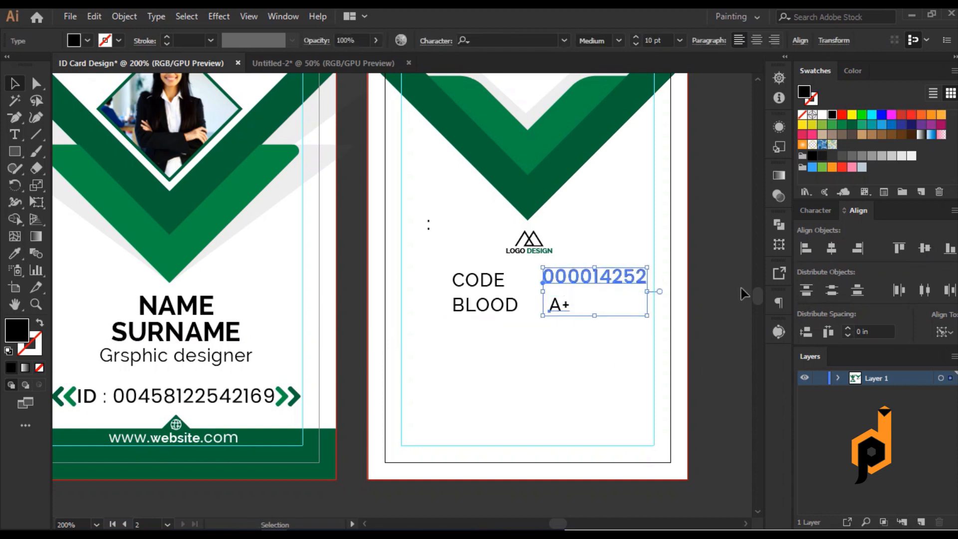
click(805, 248)
Align the top edges of the code number and the CODE label
click(572, 283)
click(573, 280)
shift+click(509, 280)
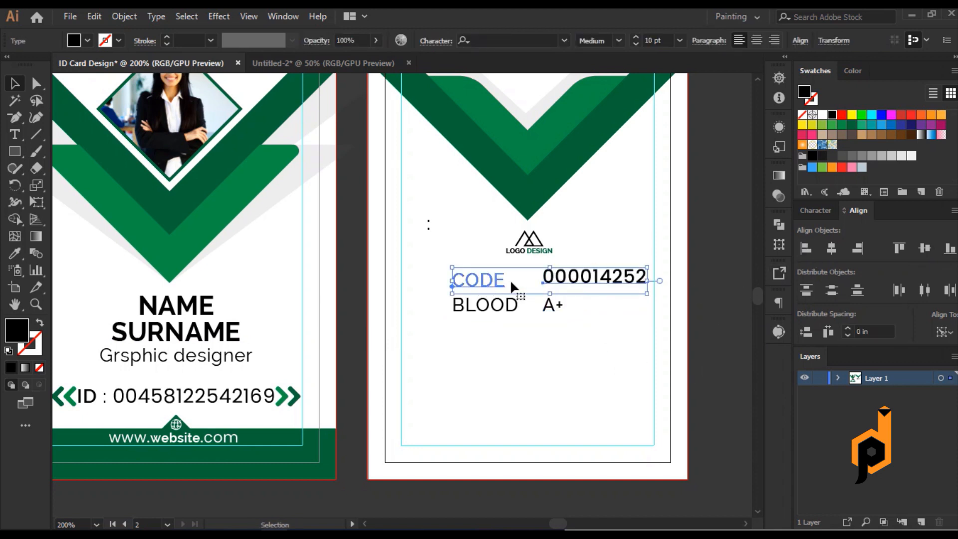
click(906, 249)
click(628, 382)
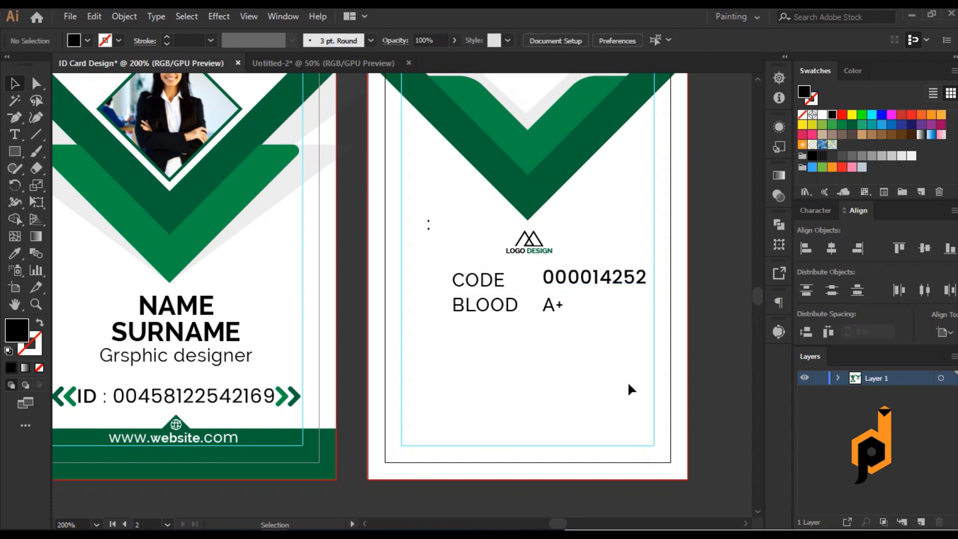
Move the standalone colon between the CODE label and its number, and center it vertically with the label
drag(427, 231, 526, 283)
drag(527, 283, 527, 282)
shift+click(496, 278)
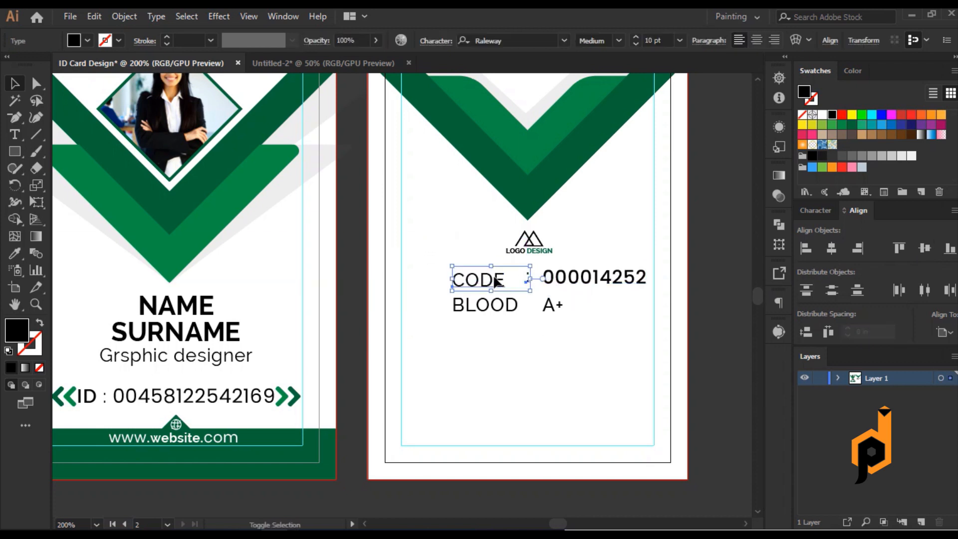
click(924, 248)
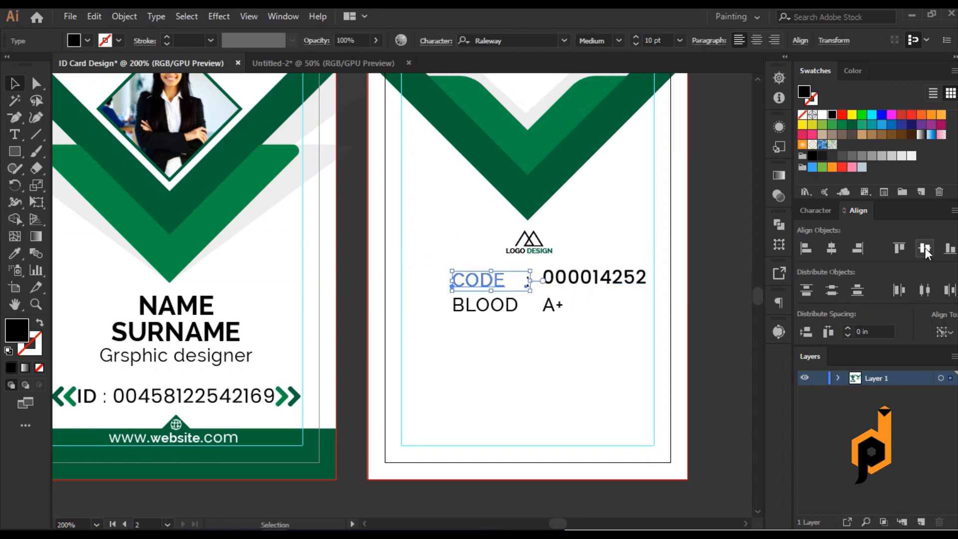
Place the colon between the BLOOD label and "A+", and center it vertically with the label
click(651, 348)
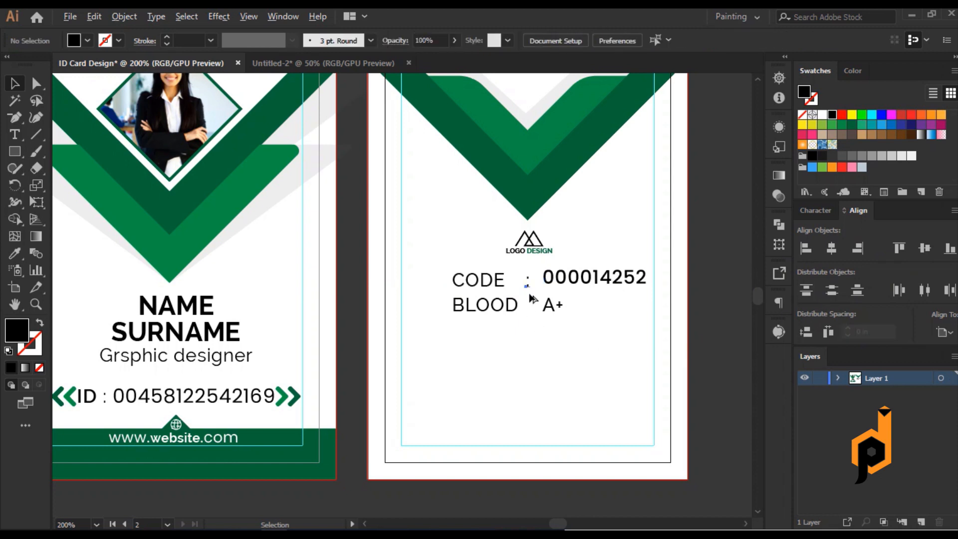
drag(532, 298, 533, 305)
shift+click(509, 305)
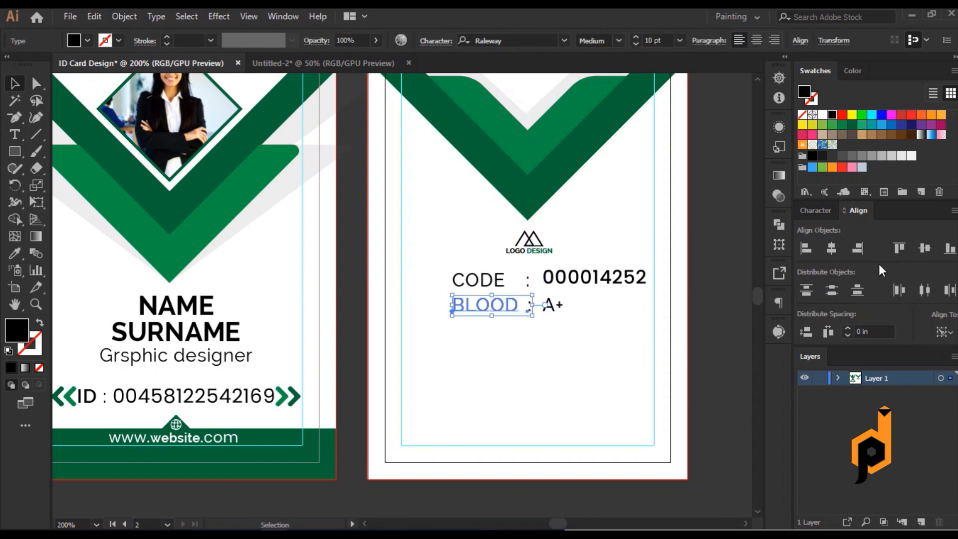
click(925, 248)
click(635, 355)
Switch to the Notepad text file and copy the word "Phone", then return to Illustrator
scroll(632, 355, down, 1)
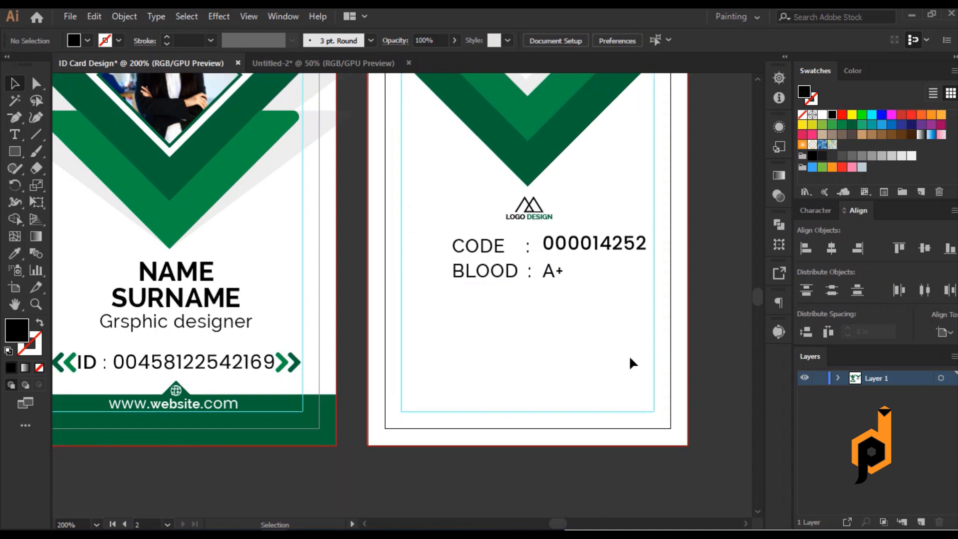
click(380, 534)
double_click(598, 357)
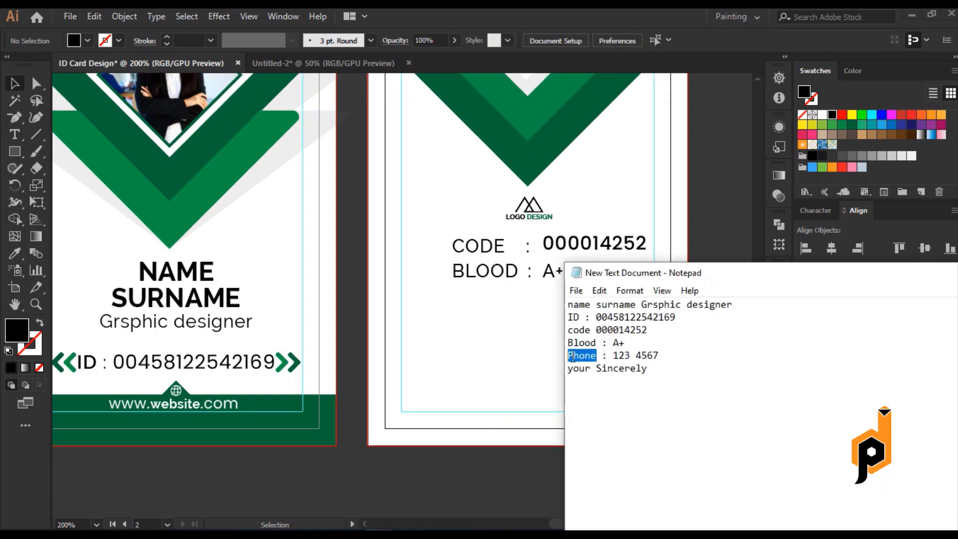
right_click(594, 356)
click(605, 187)
click(472, 315)
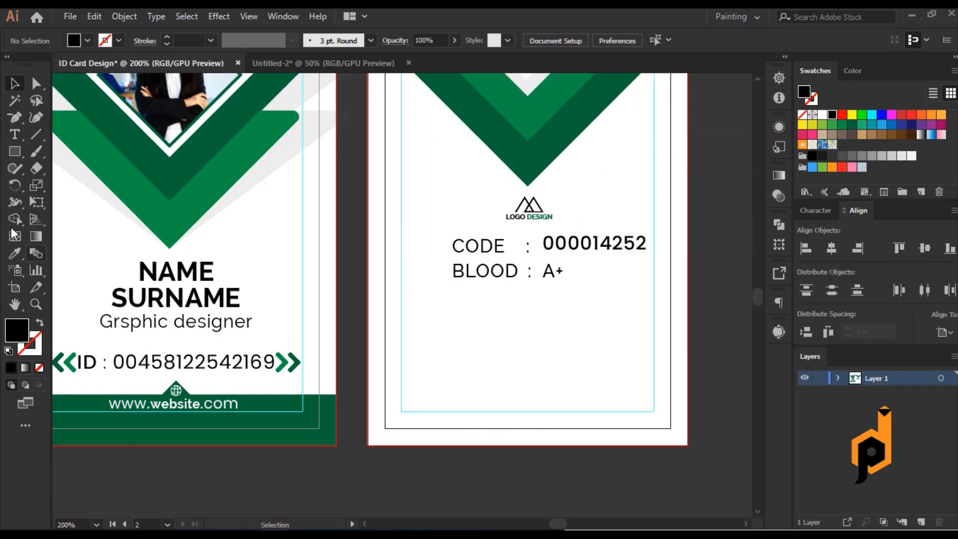
Duplicate the BLOOD label directly below itself and change the copy's text to "Phone"
drag(482, 275, 479, 299)
double_click(457, 293)
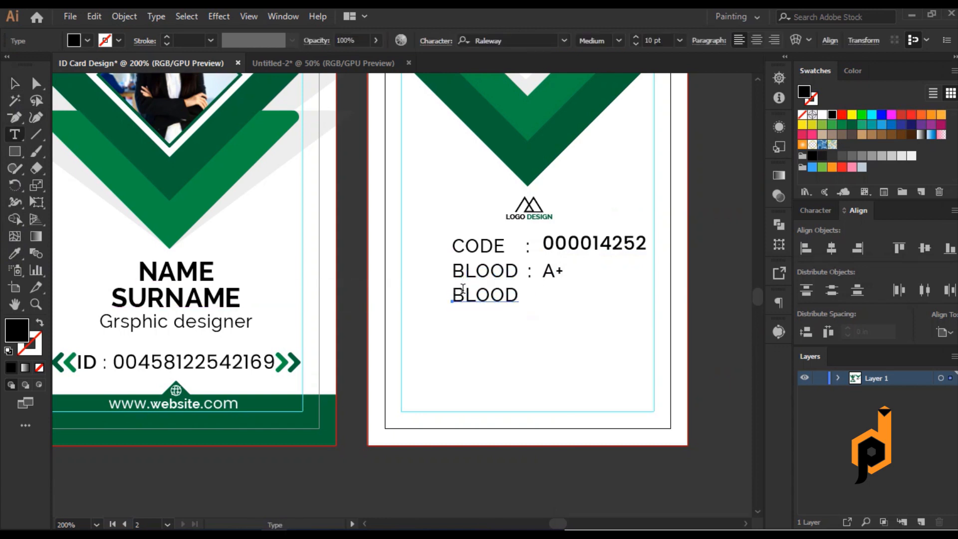
double_click(469, 295)
text(Phone)
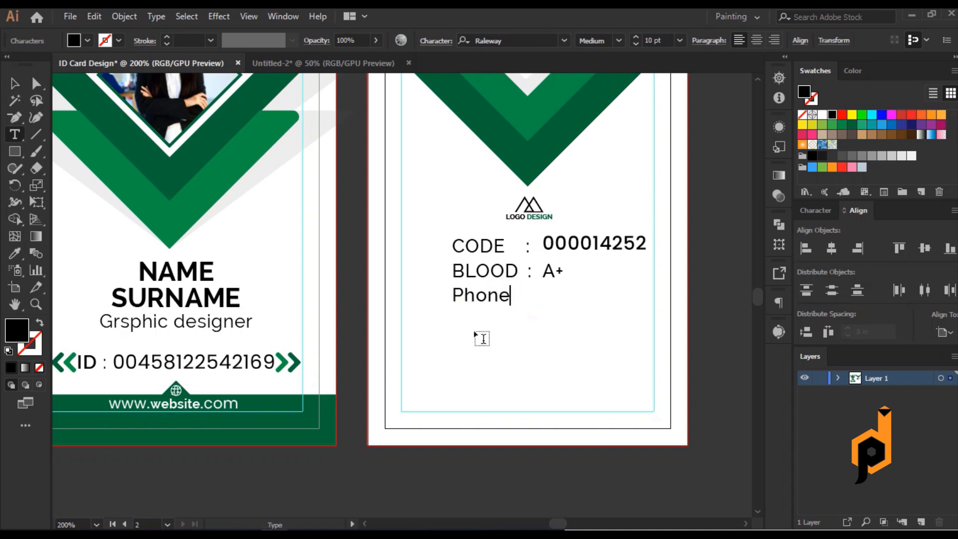
key(Escape)
shift+click(466, 271)
click(466, 274)
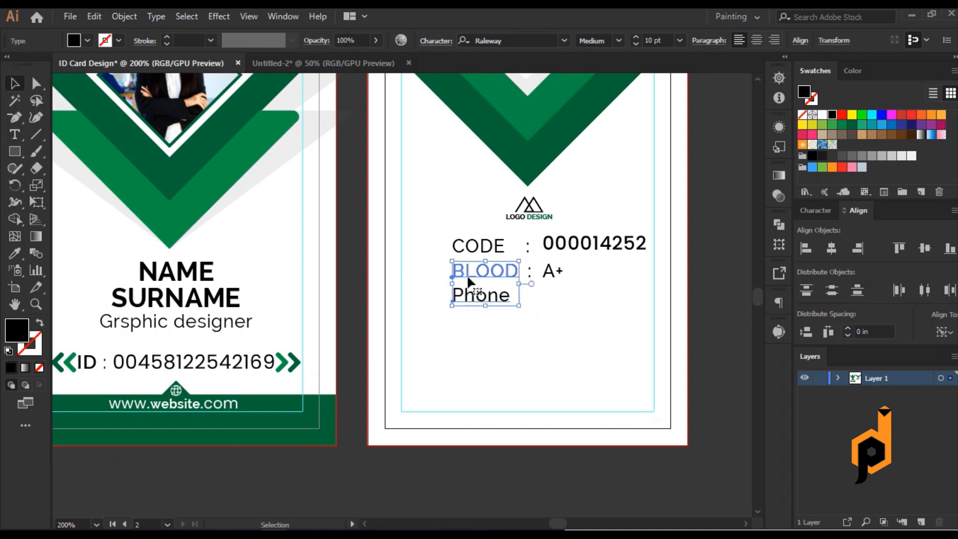
click(579, 368)
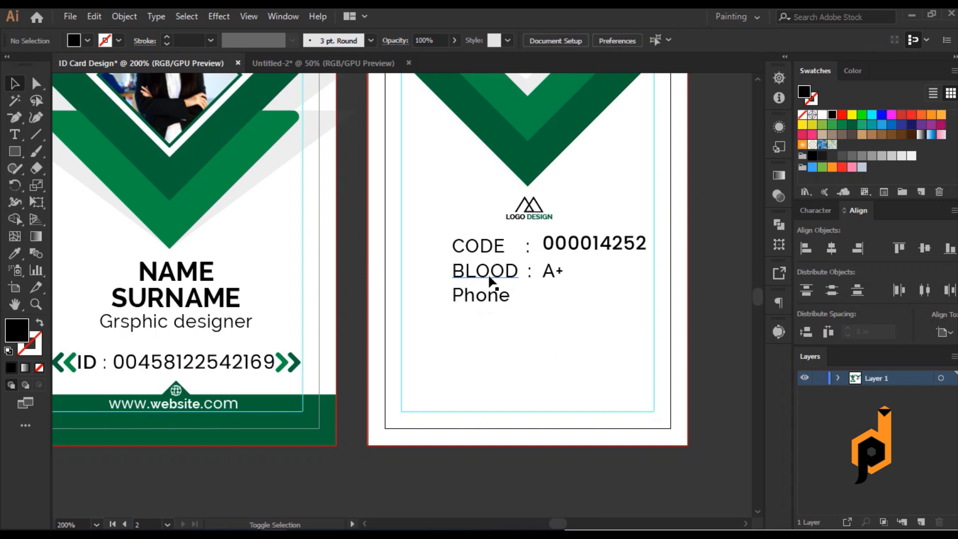
Convert the "Phone" label to uppercase
click(504, 299)
click(156, 16)
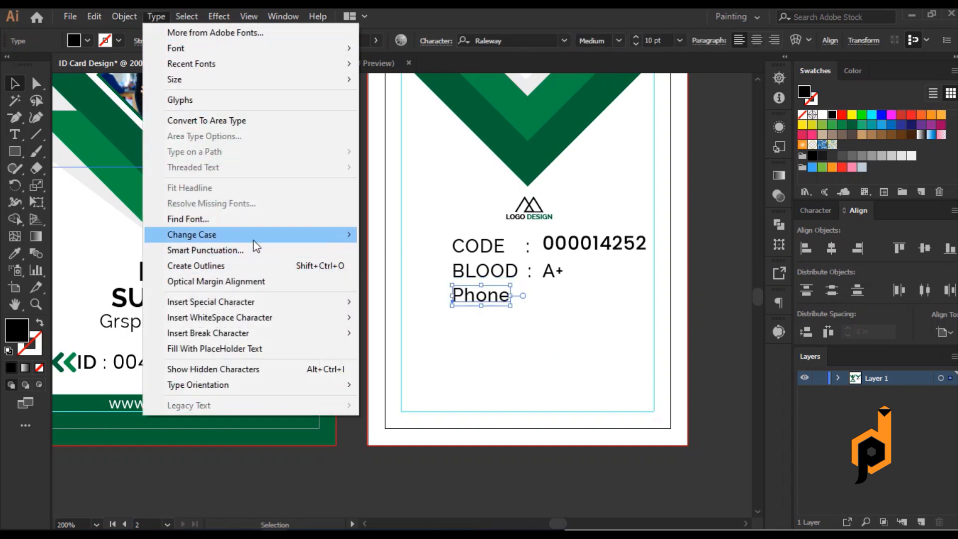
click(394, 234)
Replace the "Phone" placeholder text beside the PHONE label with the sample phone number
drag(605, 297, 544, 300)
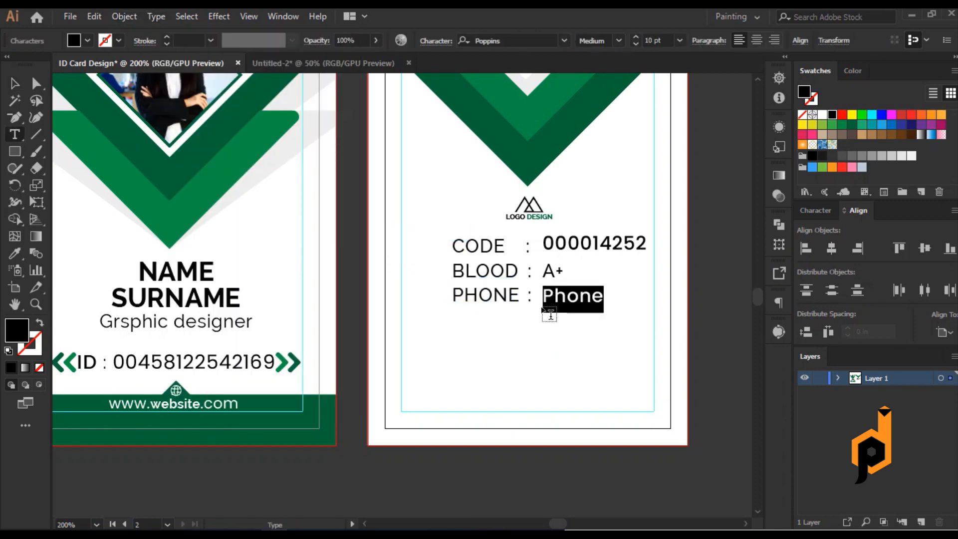
text(123)
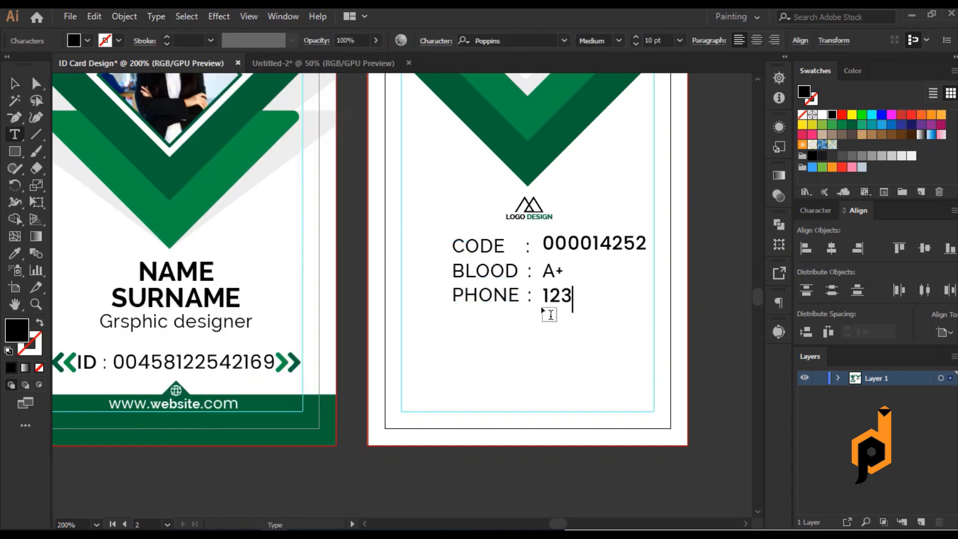
text( 5486)
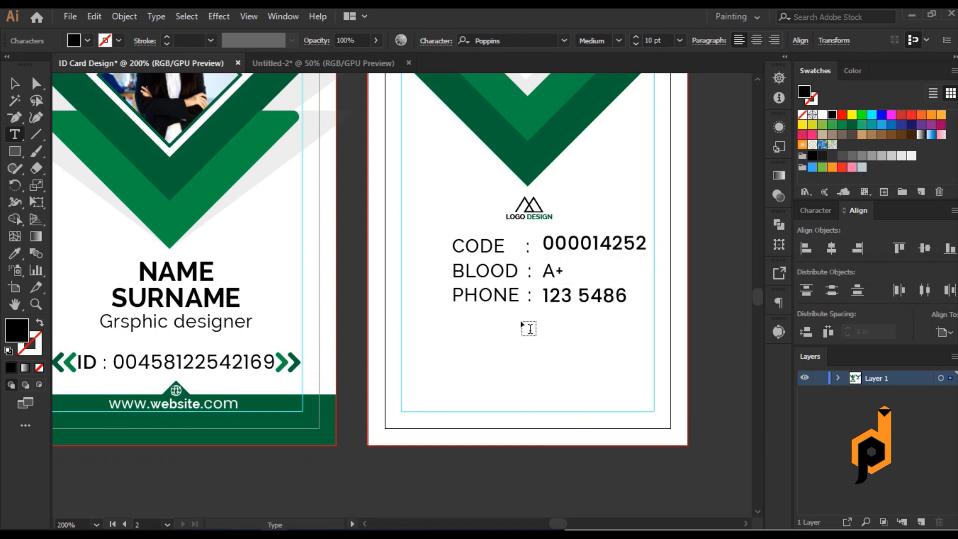
Set the font style of the phone number and the code number to Regular
click(15, 84)
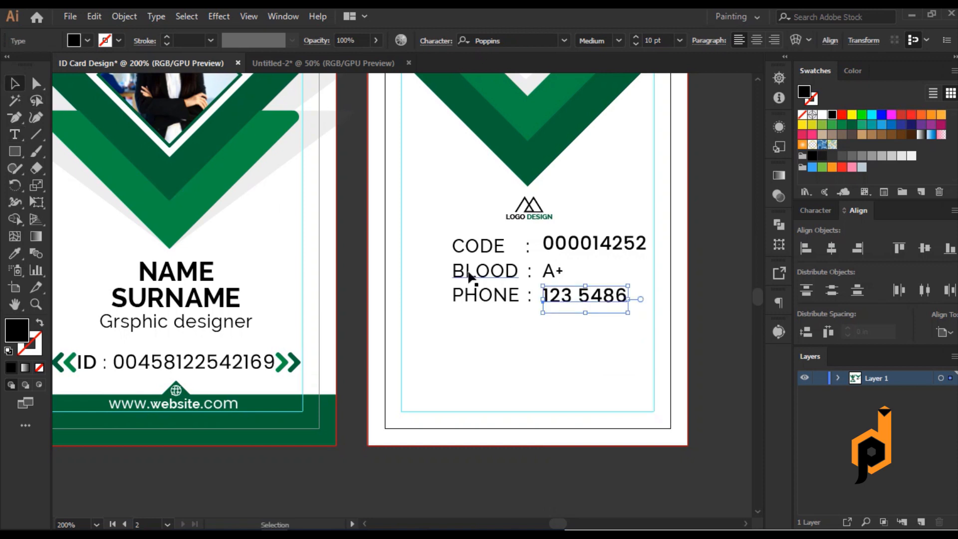
shift+click(589, 254)
click(619, 41)
click(603, 156)
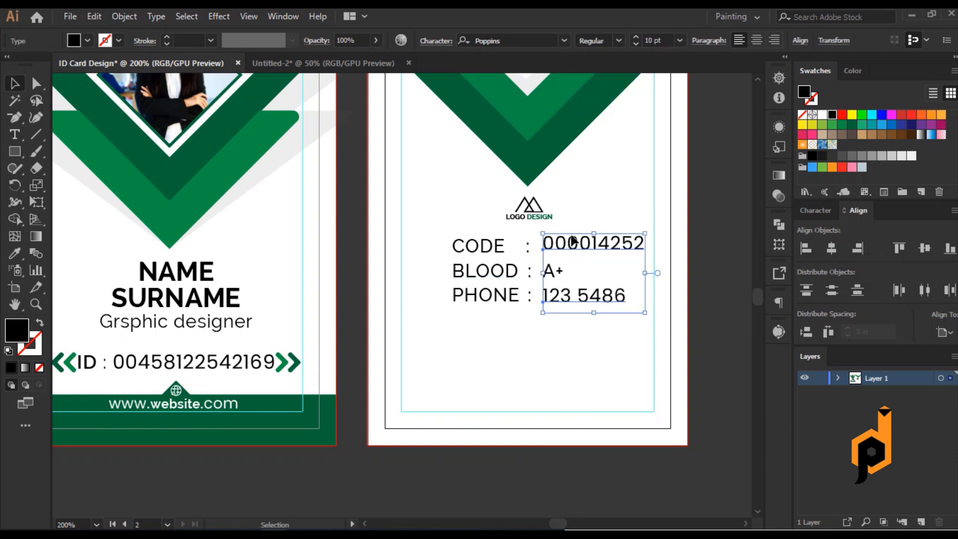
click(346, 181)
Group the label, colon and value of each text row on the card back
scroll(499, 313, down, 1)
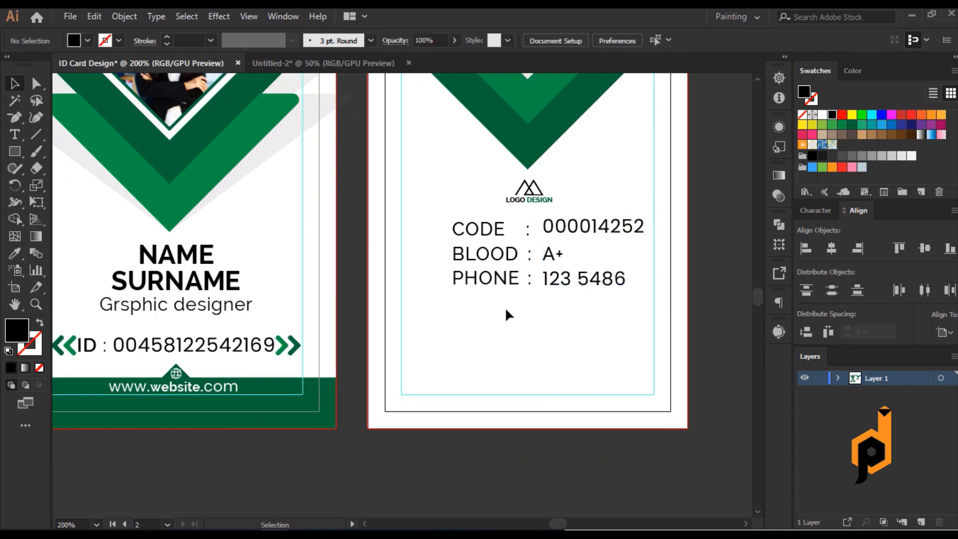
drag(561, 286, 566, 286)
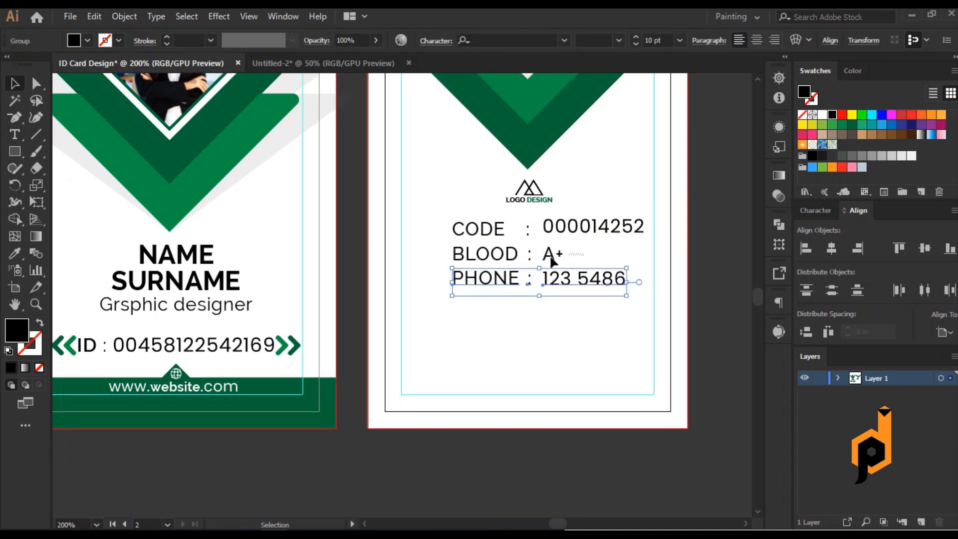
click(497, 260)
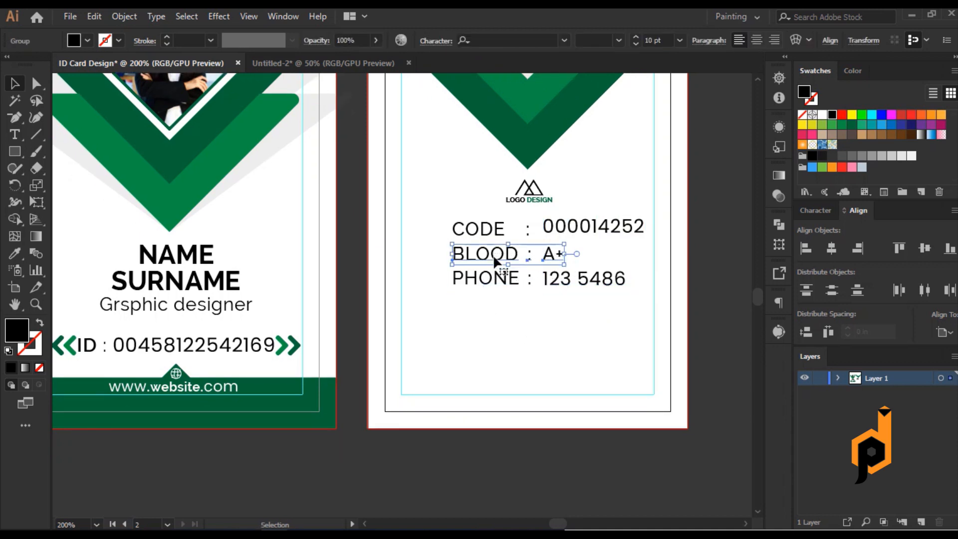
Distribute the vertical spacing of the CODE, BLOOD and PHONE rows evenly, using Align to Selection
click(552, 229)
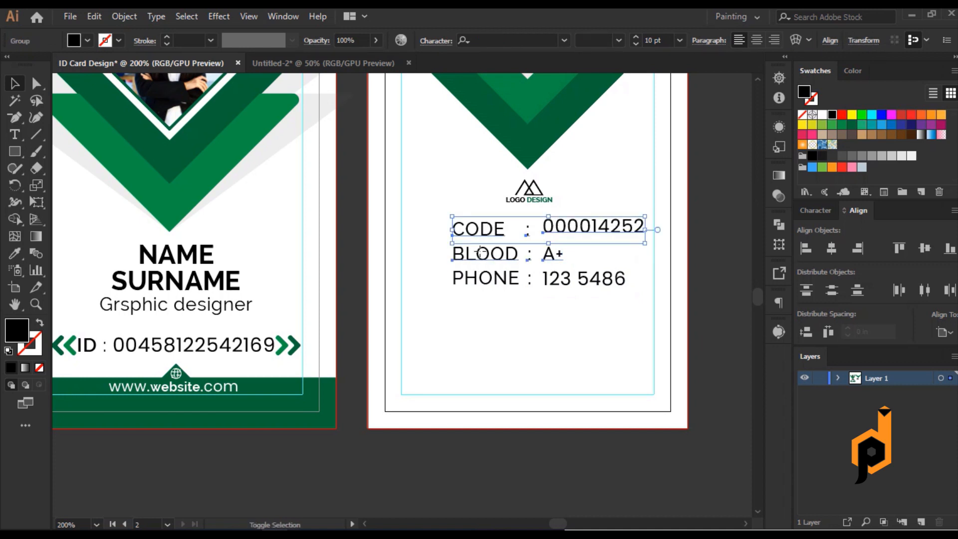
shift+click(480, 253)
shift+click(484, 282)
click(805, 333)
key(ctrl+z)
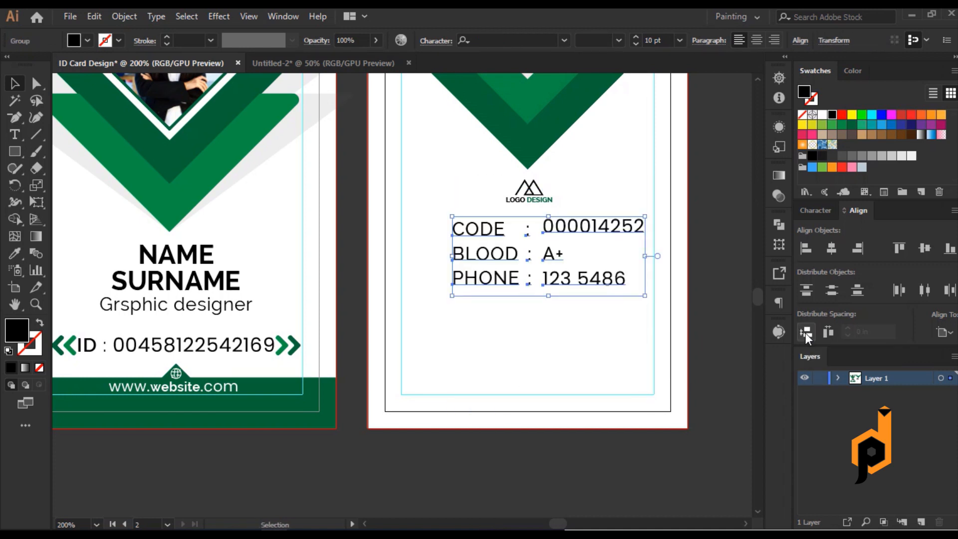
click(939, 331)
click(905, 348)
click(808, 332)
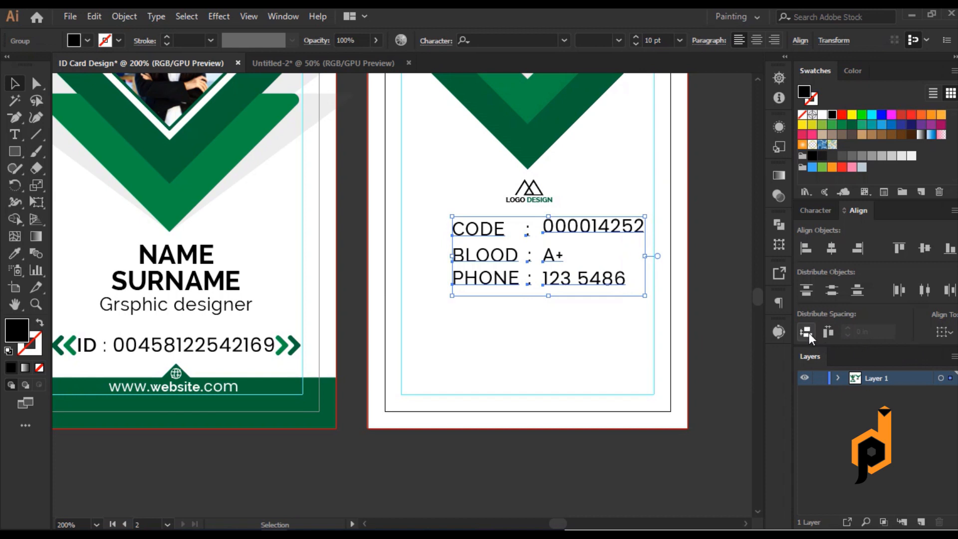
click(602, 352)
Nudge the grouped PHONE row slightly down
click(557, 283)
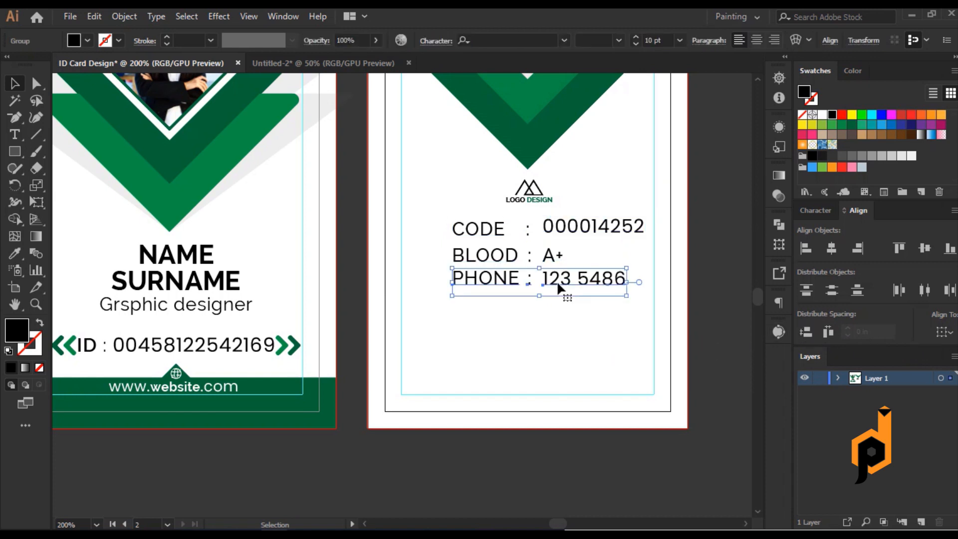
click(561, 316)
scroll(580, 319, down, 1)
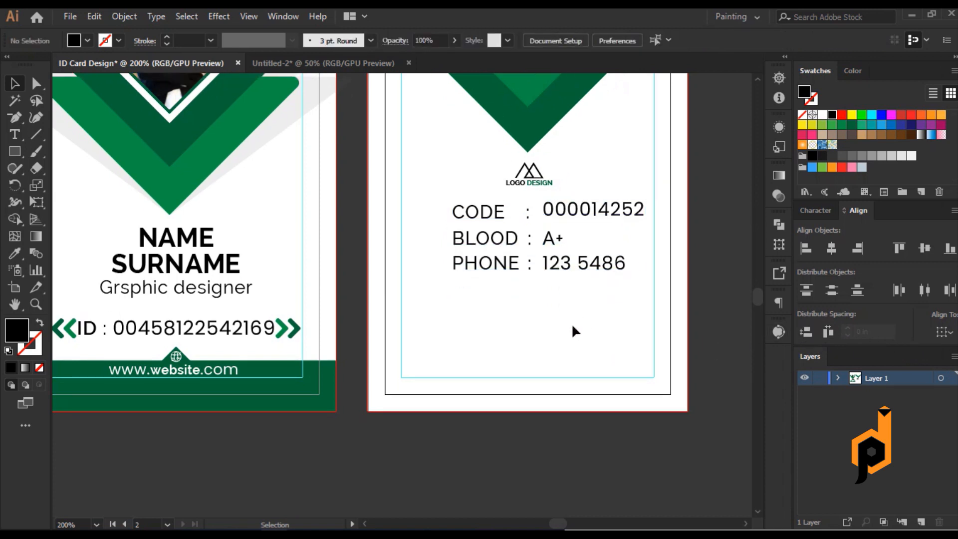
Switch to the Notepad text file and copy "your Sincerely", then return to Illustrator
click(379, 535)
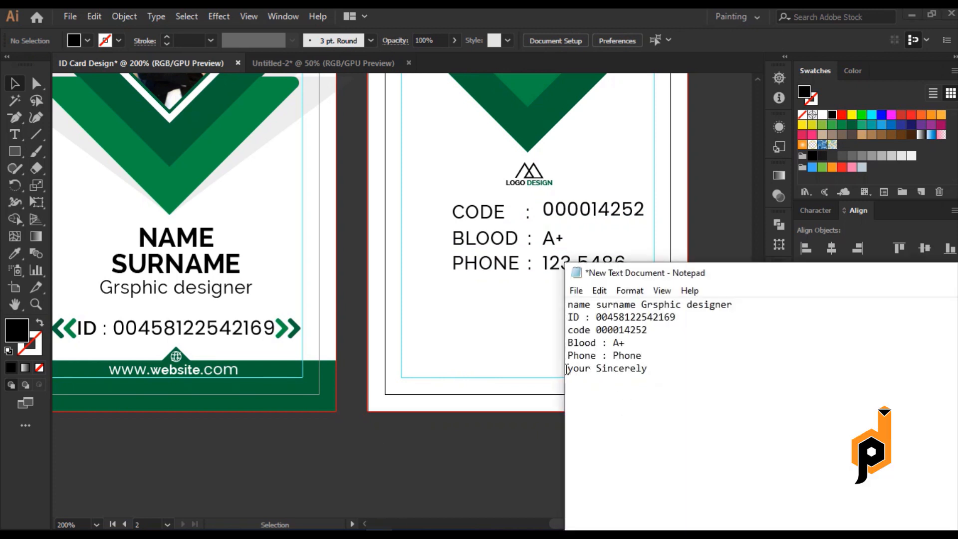
drag(566, 369, 647, 369)
right_click(629, 371)
click(643, 199)
click(526, 320)
Paste "your Sincerely" as a new text object below the PHONE row on the card back
scroll(527, 333, down, 1)
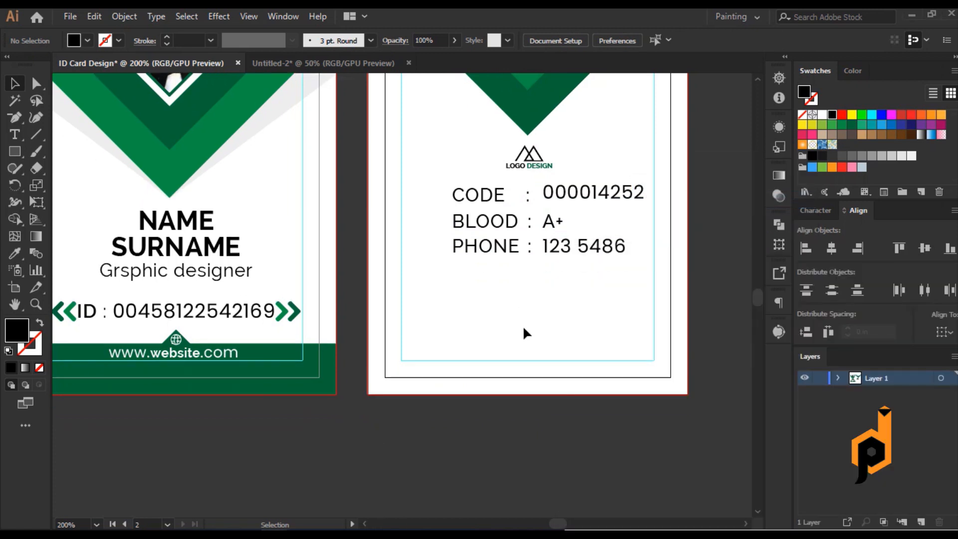
scroll(526, 333, up, 2)
key(t)
click(604, 332)
key(ctrl+v)
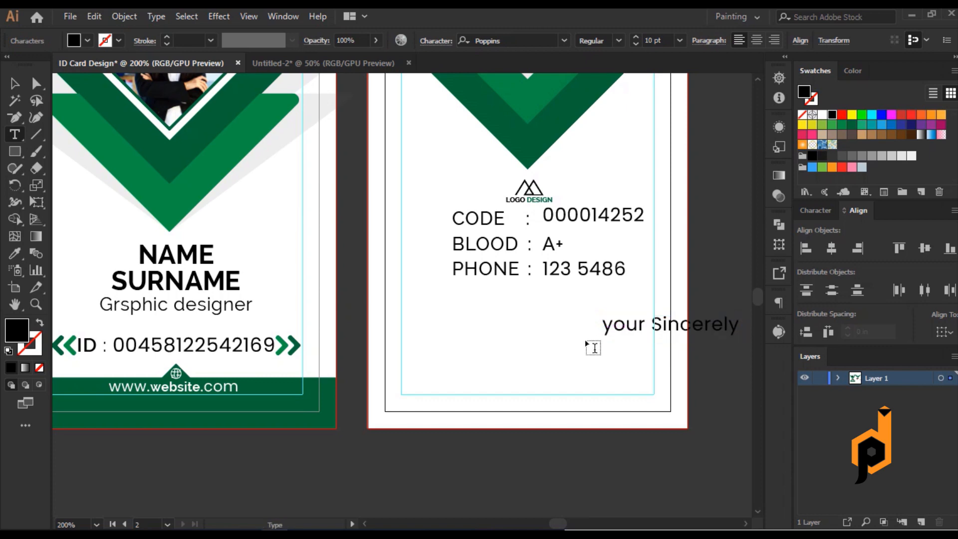
Match "your Sincerely" to the "Grsphic designer" text style with the Eyedropper and convert it to uppercase
click(14, 84)
key(i)
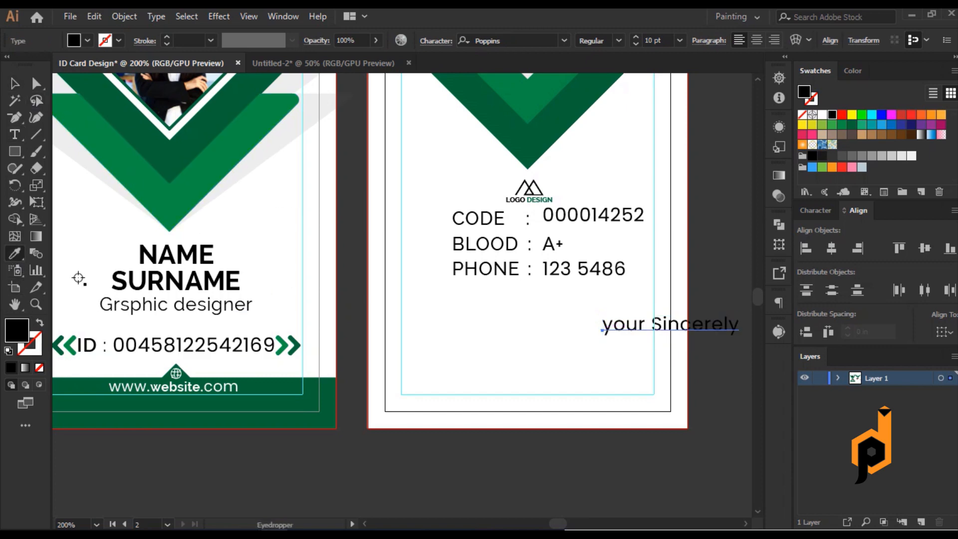
click(231, 305)
click(156, 16)
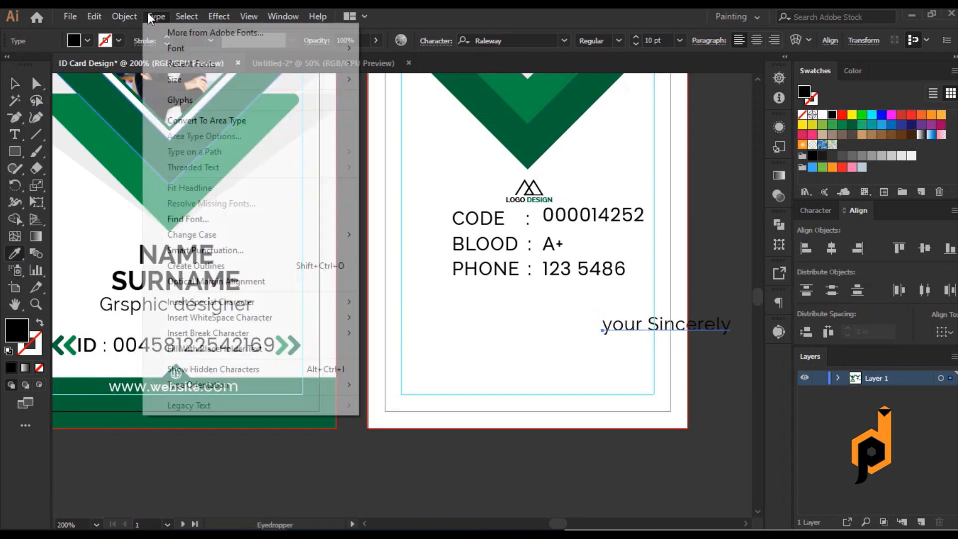
mouse_move(273, 238)
click(402, 219)
Undo the stray Eyedropper sample and move the YOUR SINCERELY text inside the card's margin guide below the PHONE row
click(556, 331)
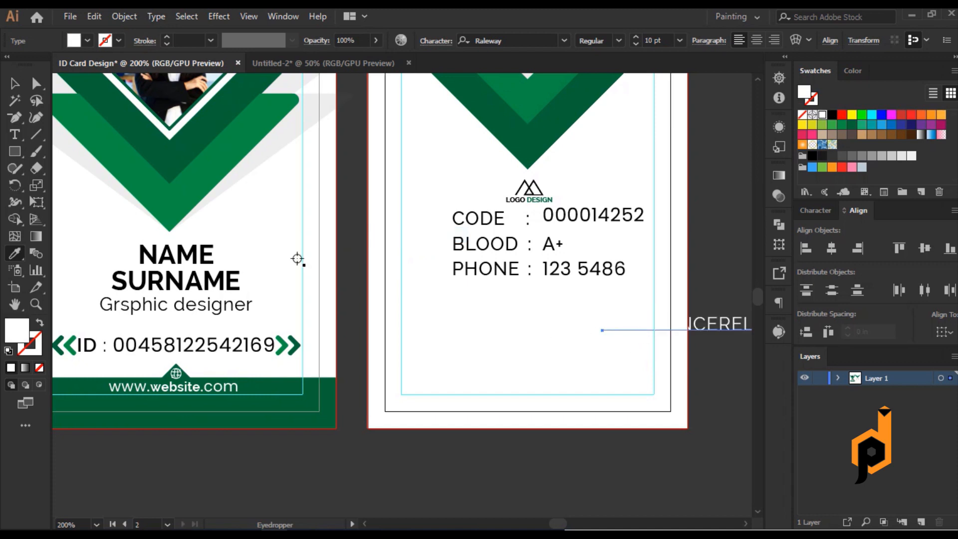
key(ctrl+z)
click(14, 83)
click(648, 327)
drag(648, 327, 560, 324)
Draw a short horizontal line just above YOUR SINCERELY and give it a black 0.5 pt stroke
scroll(663, 36, down, 3)
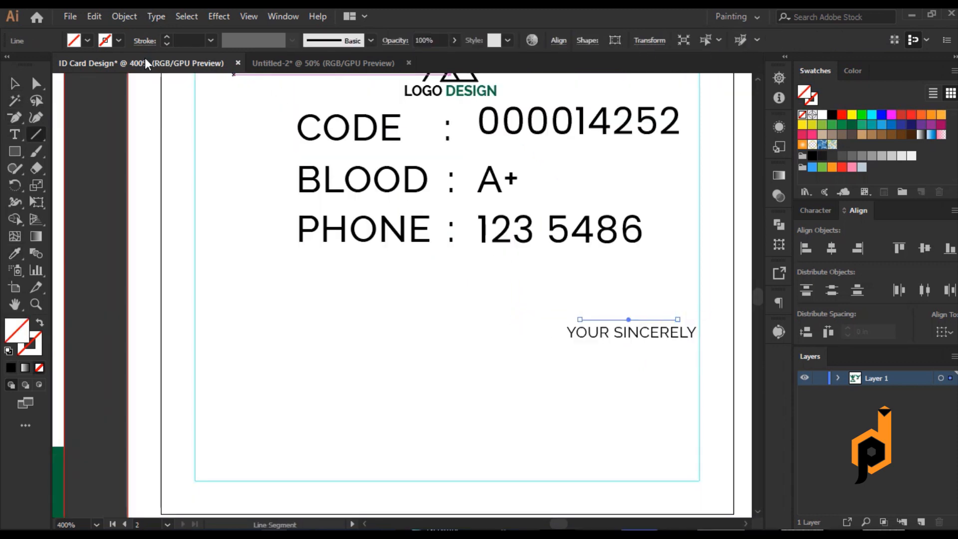
click(111, 41)
click(40, 66)
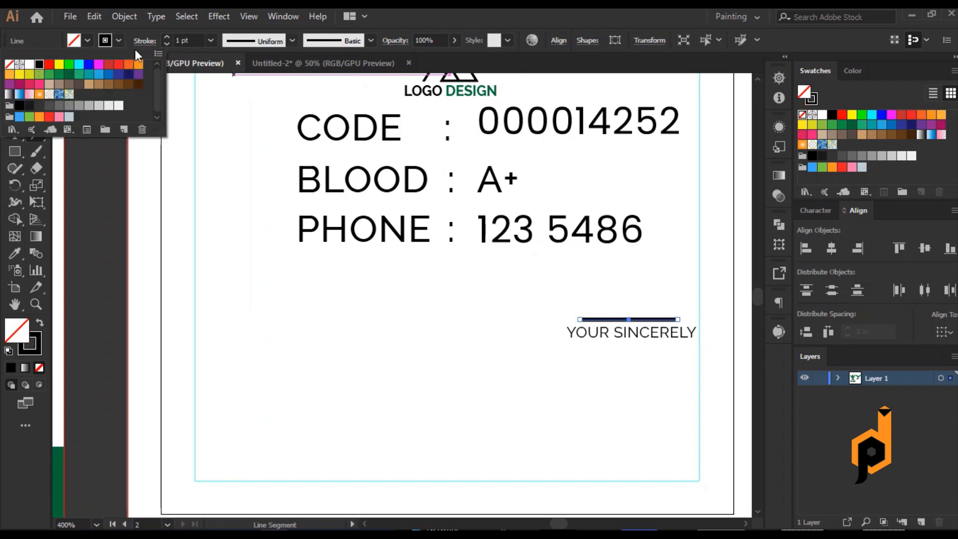
click(188, 39)
scroll(188, 39, down, 1)
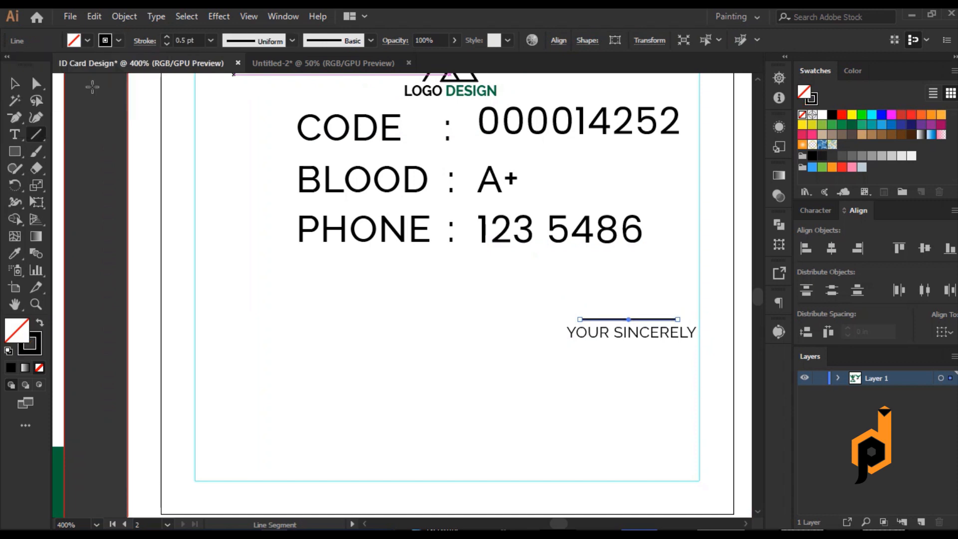
Set the stroke weight of the line above YOUR SINCERELY to 0.25 pt
click(302, 299)
click(622, 318)
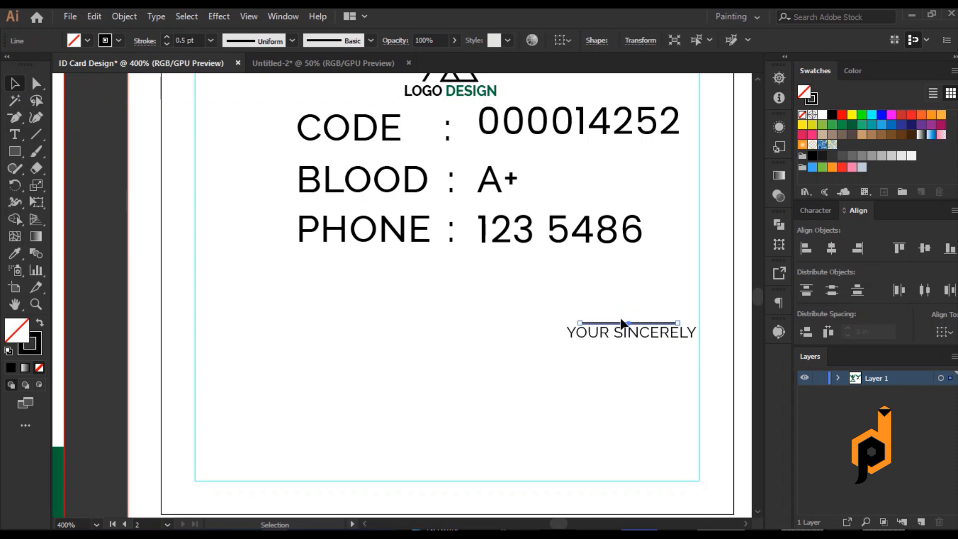
click(70, 222)
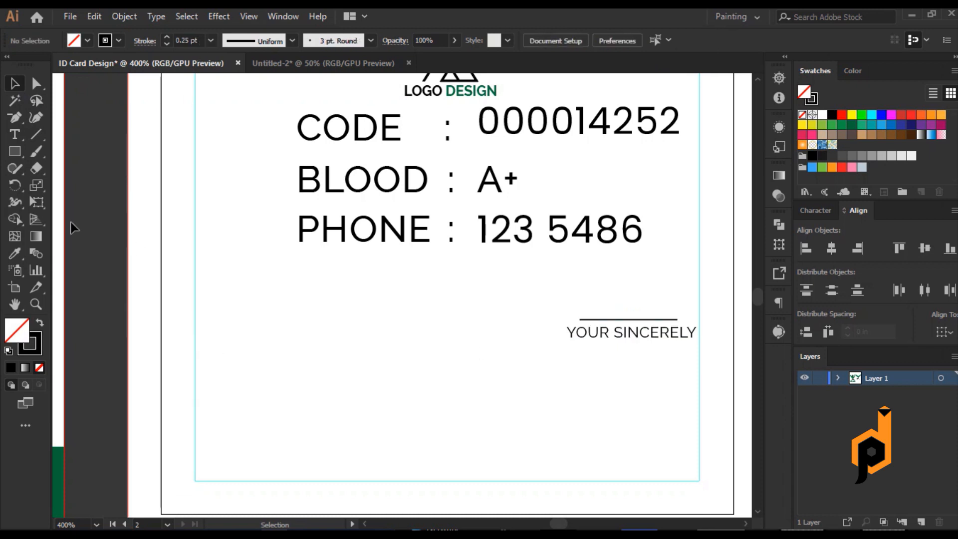
Place the kisspng signature image on the line above YOUR SINCERELY, about 0.27 in wide, and embed it
click(71, 17)
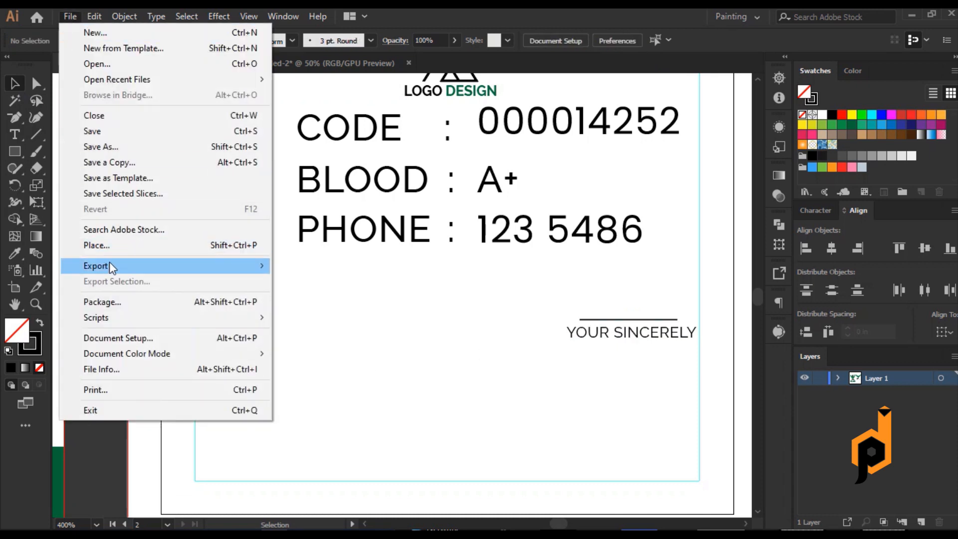
click(110, 245)
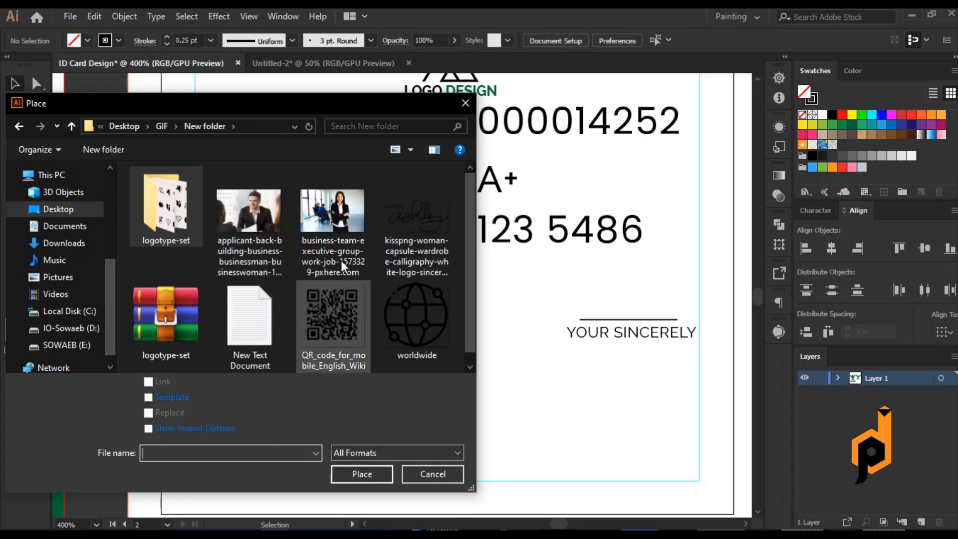
click(415, 220)
click(363, 473)
drag(592, 283, 664, 317)
click(300, 40)
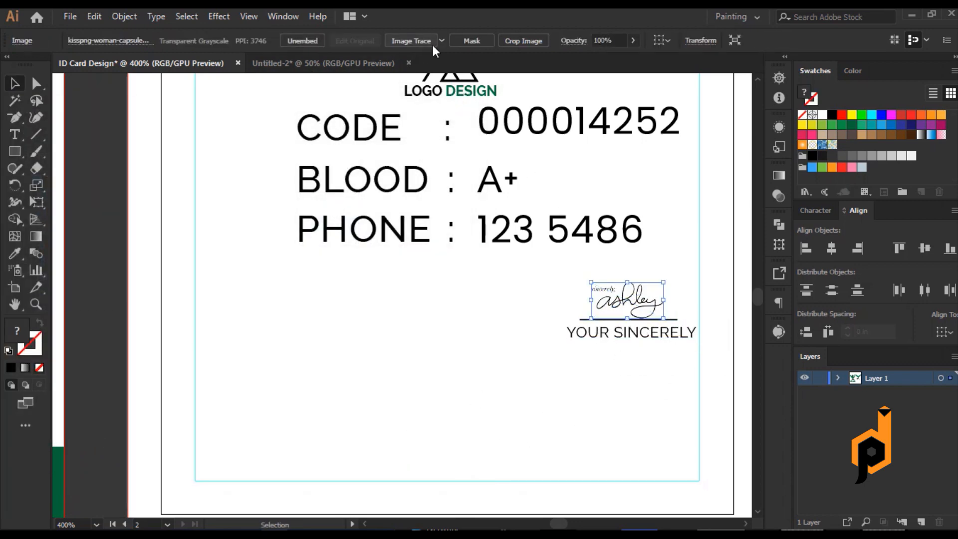
Trace the signature image with the Sketched Art preset, expand the result and ungroup it
click(433, 42)
click(457, 197)
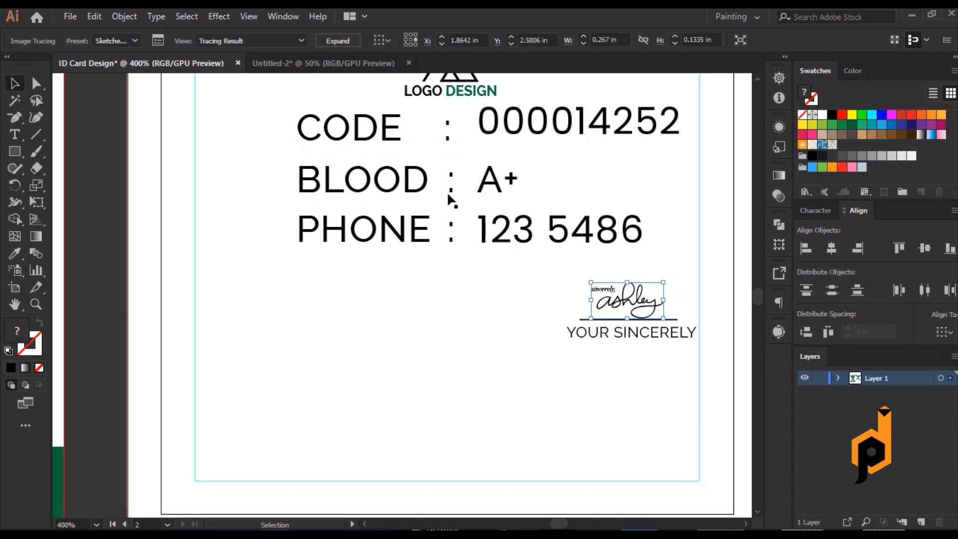
click(338, 40)
right_click(630, 301)
click(669, 165)
click(667, 190)
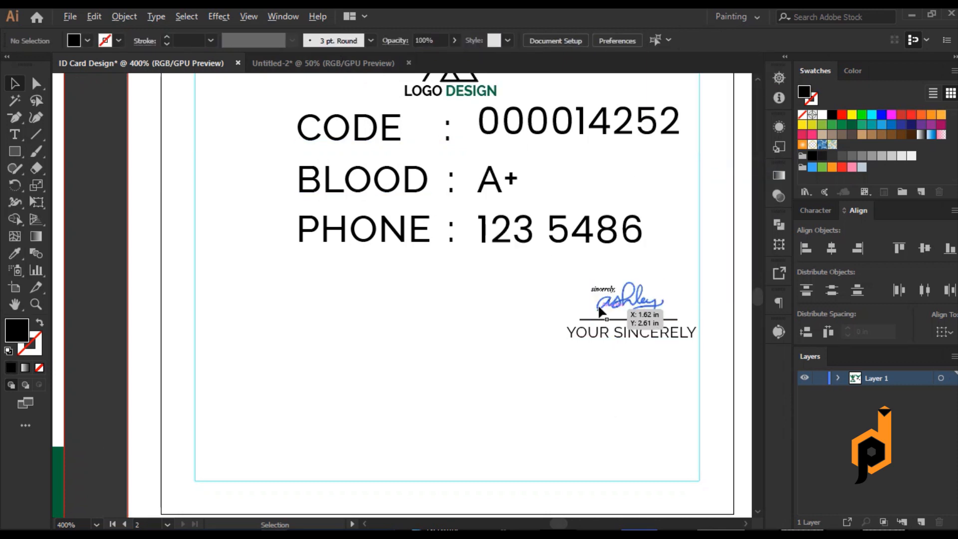
Delete the small "sincerely," word beside the traced signature, keeping only the handwritten name
scroll(611, 305, up, 3)
click(614, 290)
key(Delete)
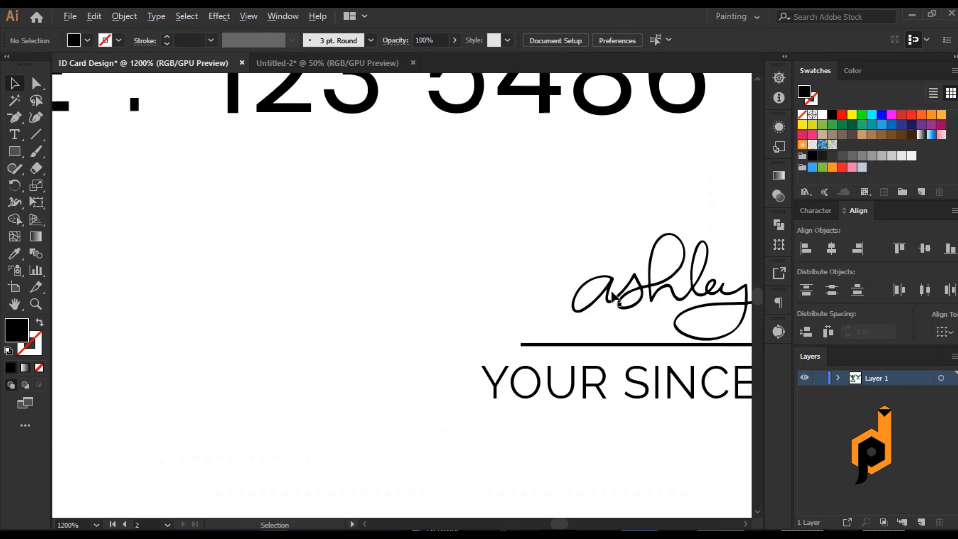
Place the QR_code_for_mobile_English_Wiki image below the PHONE row opposite the signature, about 0.23 in wide
scroll(615, 299, down, 3)
click(70, 16)
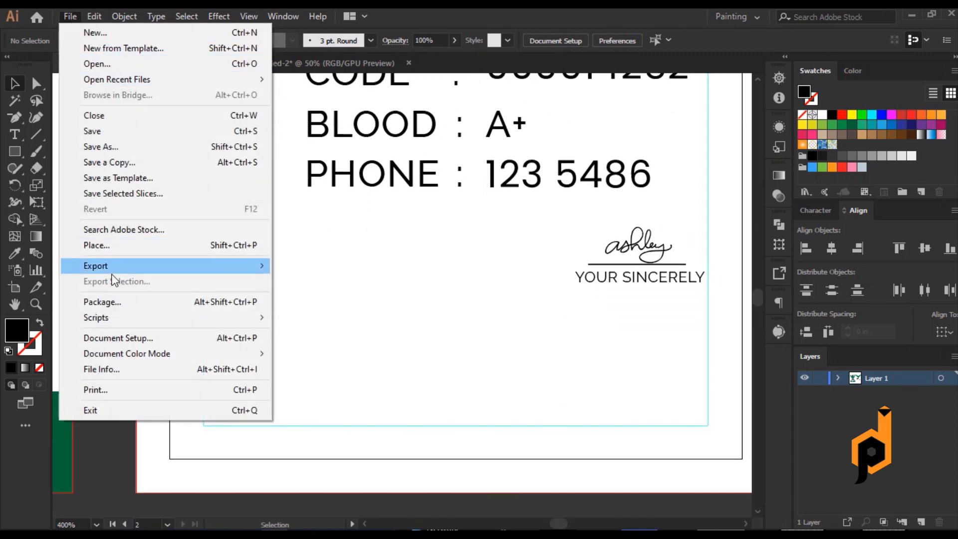
click(124, 245)
click(358, 303)
click(355, 471)
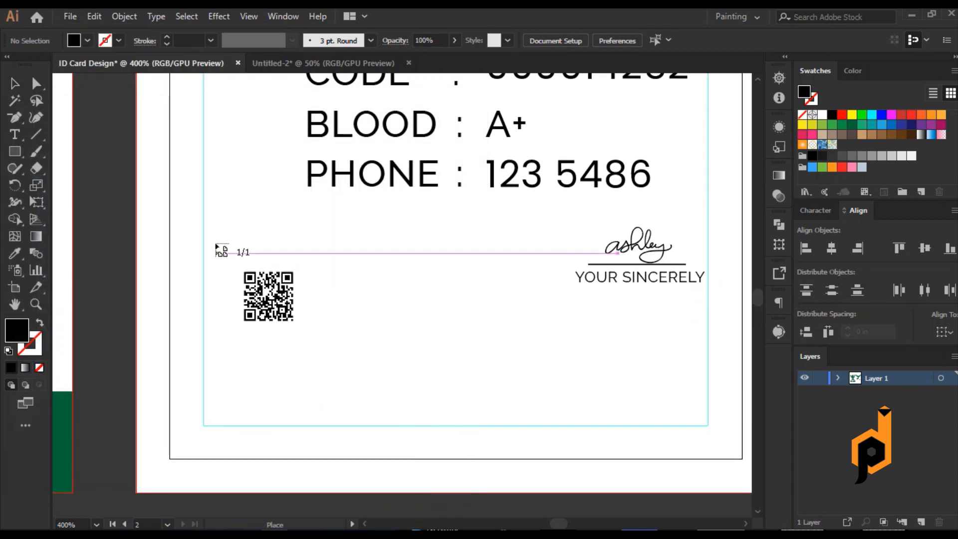
drag(222, 228, 285, 293)
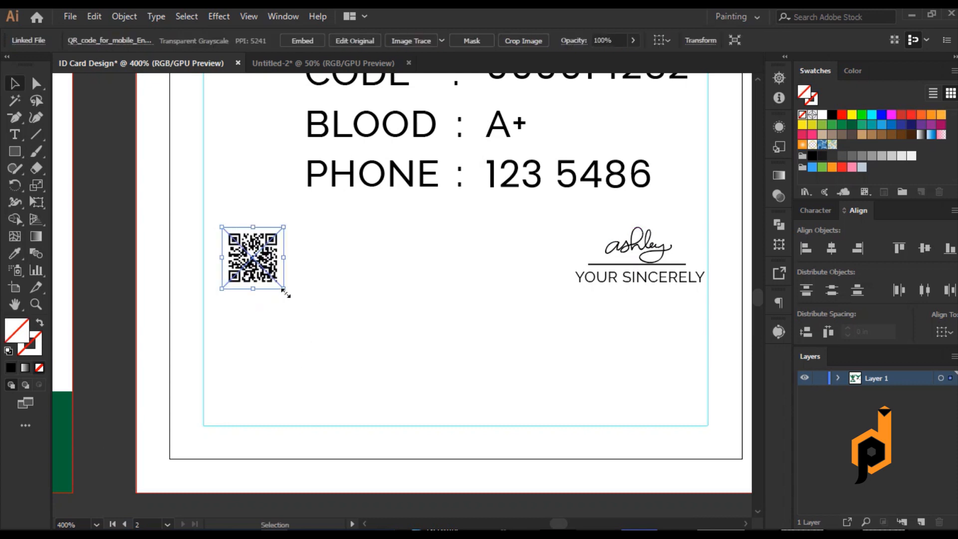
Trace the QR code image with the Sketched Art preset and expand it into vector shapes
click(441, 41)
click(468, 195)
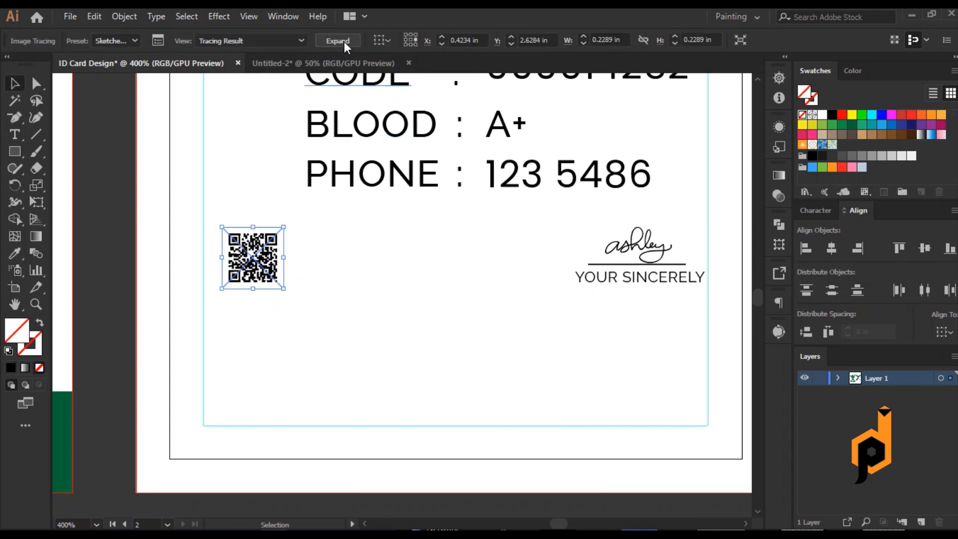
click(343, 41)
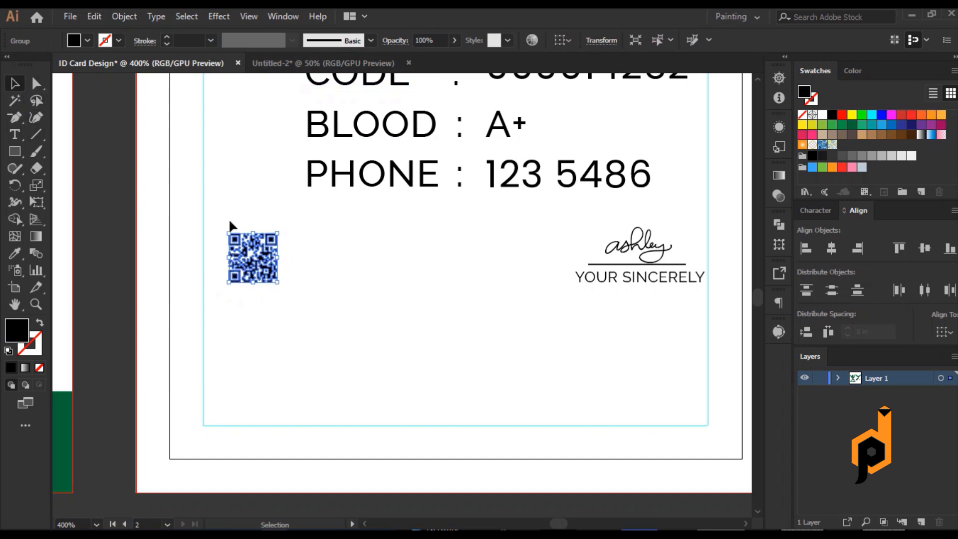
Isolate the QR code group and fill its upper-left inner square with the dark green of the front card's footer
scroll(228, 243, up, 4)
double_click(245, 224)
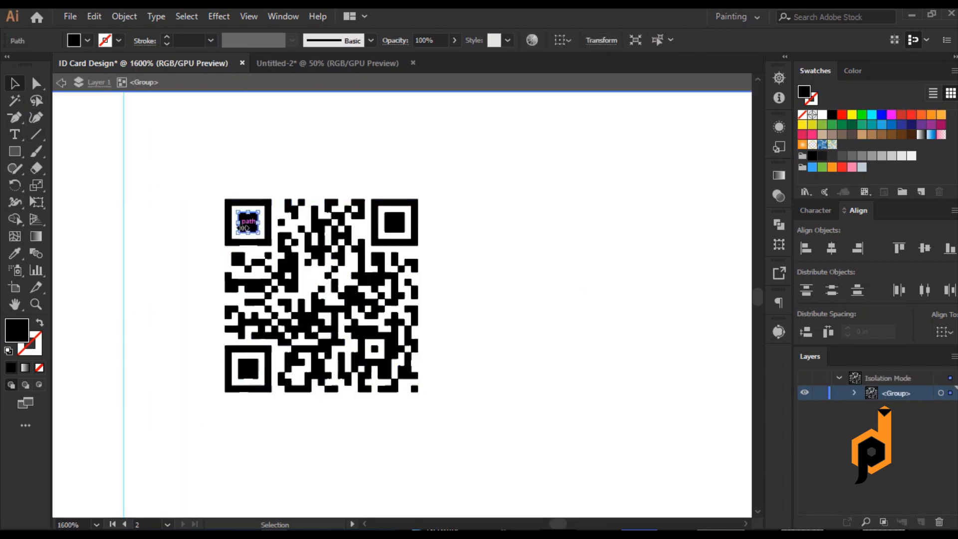
scroll(243, 227, down, 4)
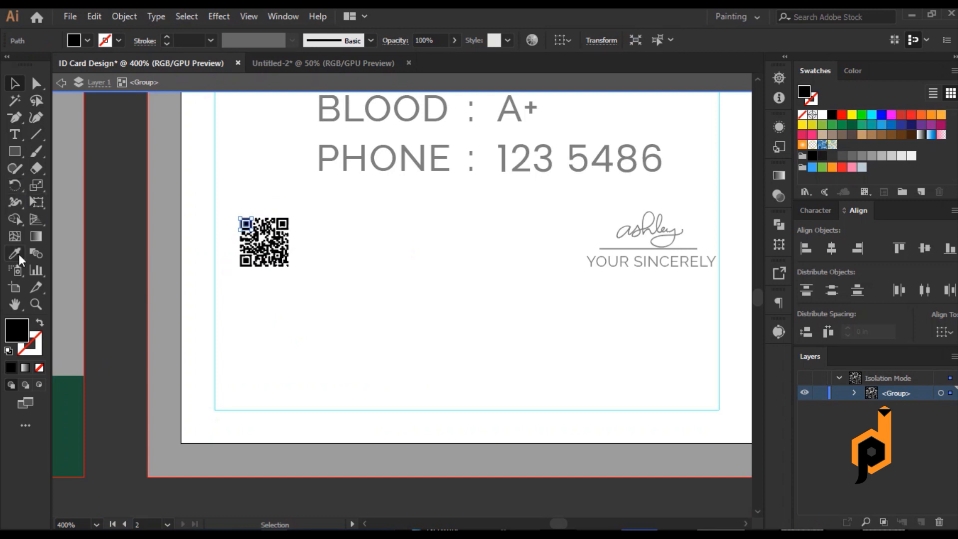
click(19, 256)
click(71, 403)
click(17, 81)
click(182, 150)
Fill the QR code's other two inner corner squares with the same dark green and leave the group
scroll(248, 218, up, 1)
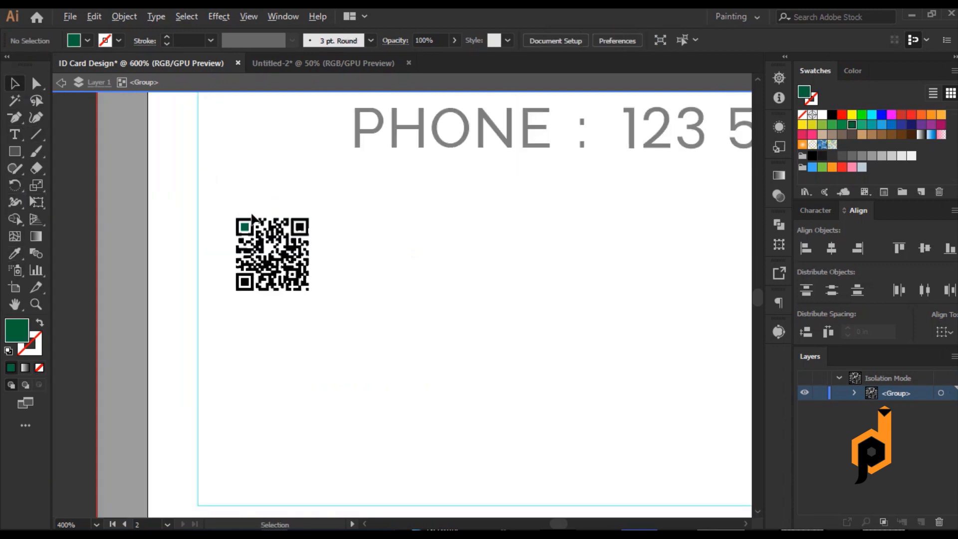
scroll(252, 218, up, 2)
click(343, 245)
click(16, 253)
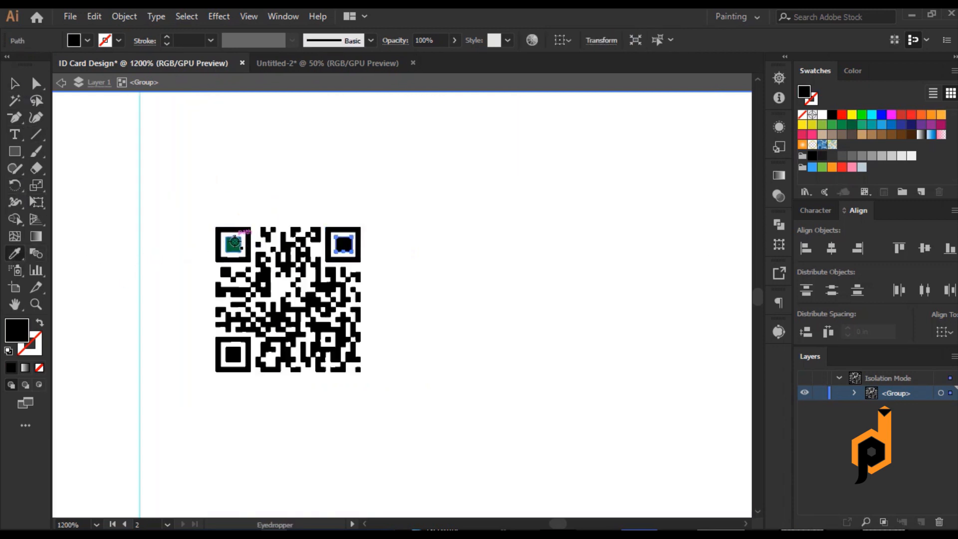
click(233, 244)
ctrl+click(233, 354)
click(233, 245)
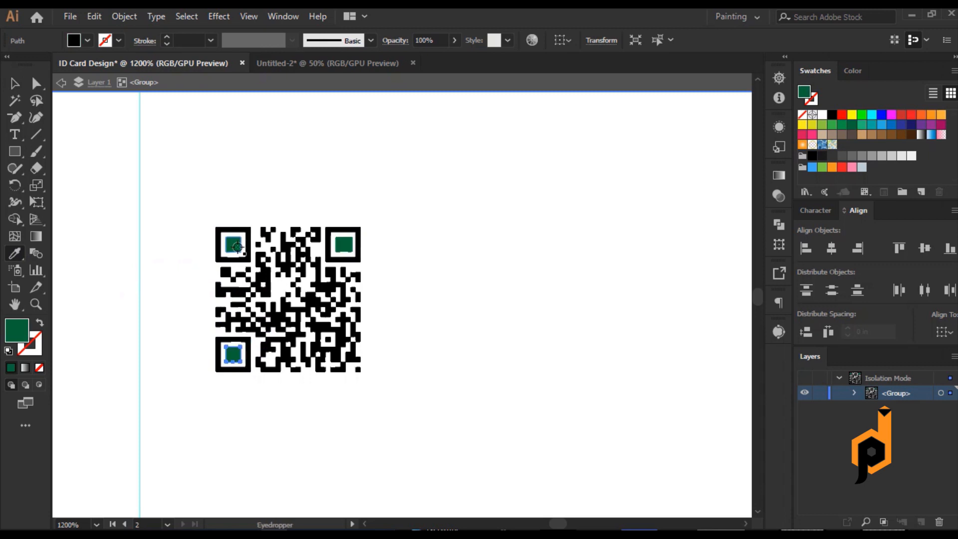
click(14, 83)
click(132, 159)
double_click(132, 159)
Copy the glyph of the check-circled icon from the IcoFont page in the browser
scroll(147, 198, down, 8)
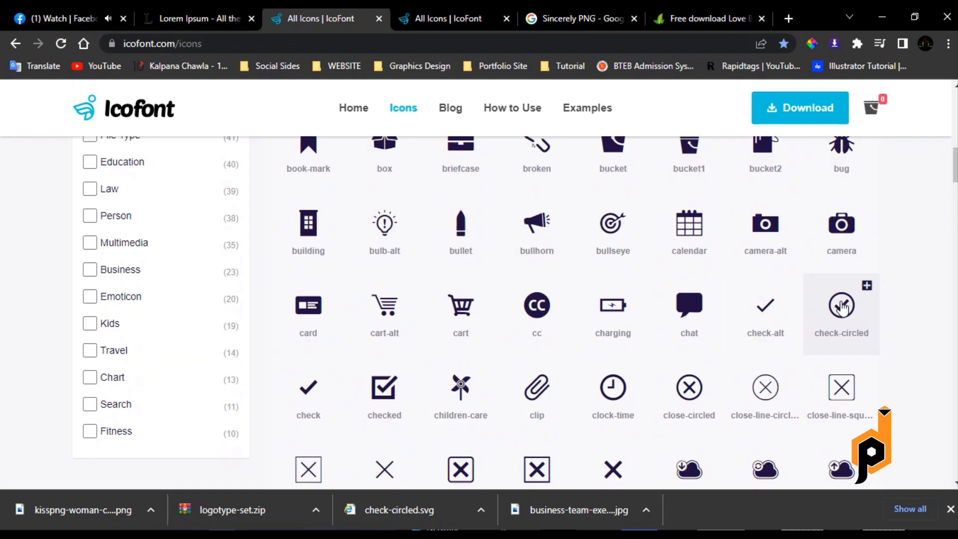
click(841, 306)
right_click(590, 196)
click(620, 207)
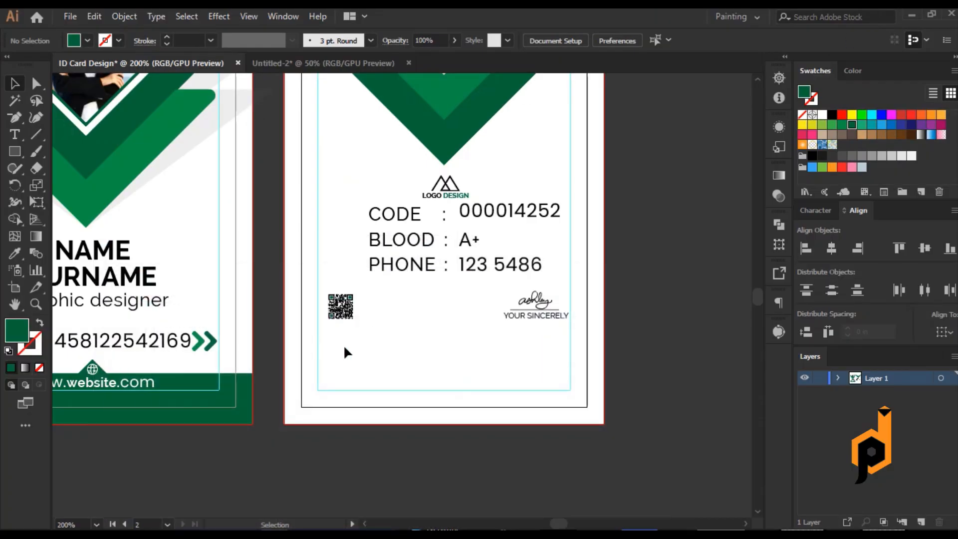
Paste the copied icon glyph as new text below the QR code on the card's back
key(t)
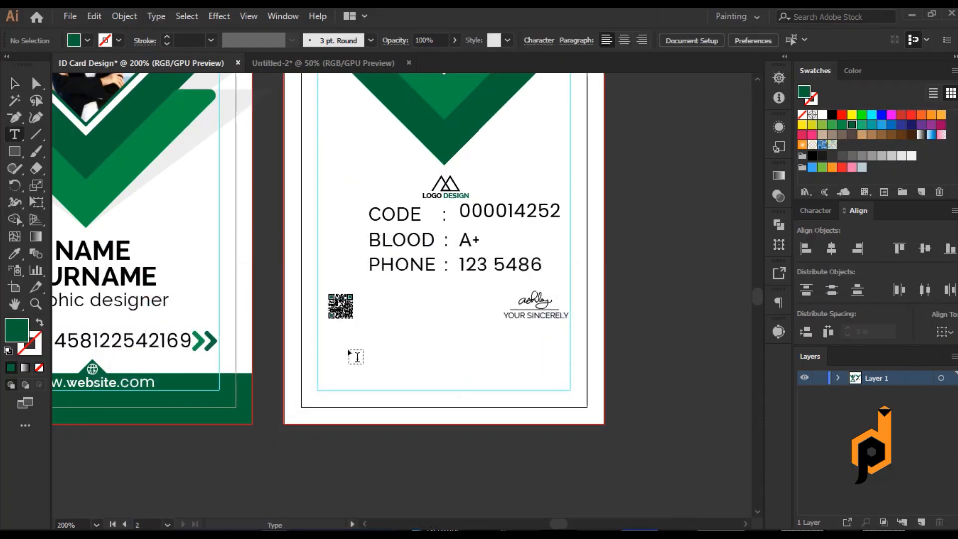
click(348, 348)
key(ctrl+v)
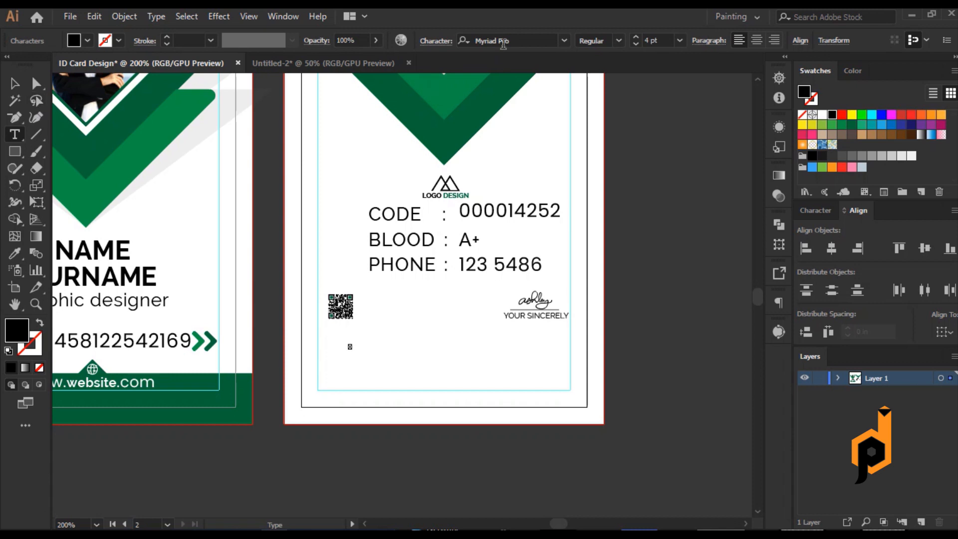
Try to set the pasted glyph's font to icofont while editing the text
click(504, 42)
text(icofont)
key(Return)
click(505, 44)
click(618, 44)
click(618, 43)
key(Escape)
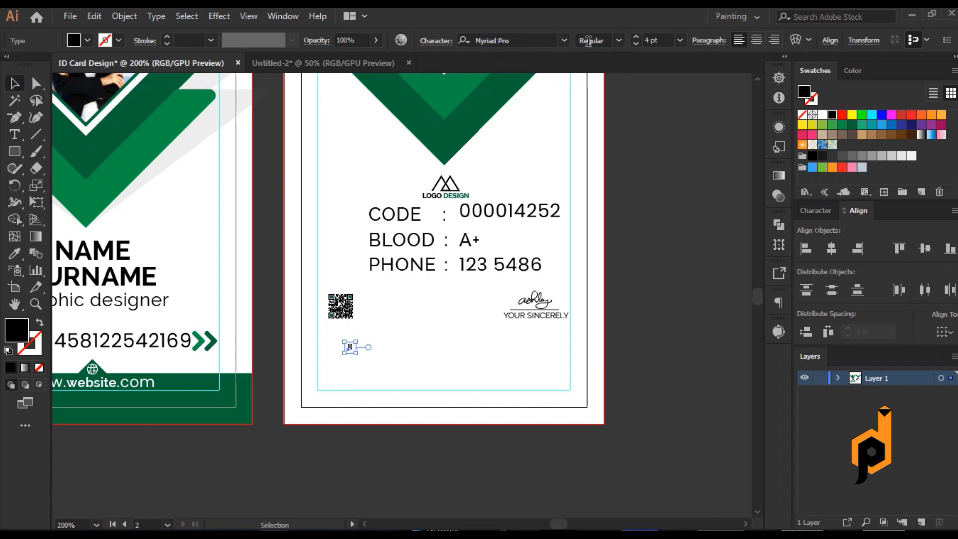
Set the pasted glyph's font to icofont and expand it into outlines
click(527, 39)
text(icofont)
key(Return)
click(124, 16)
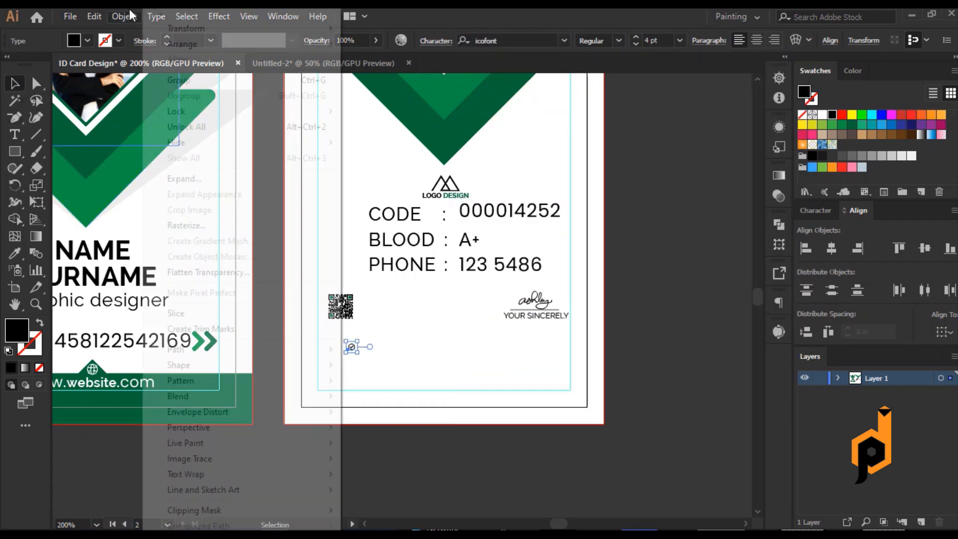
click(206, 179)
key(Return)
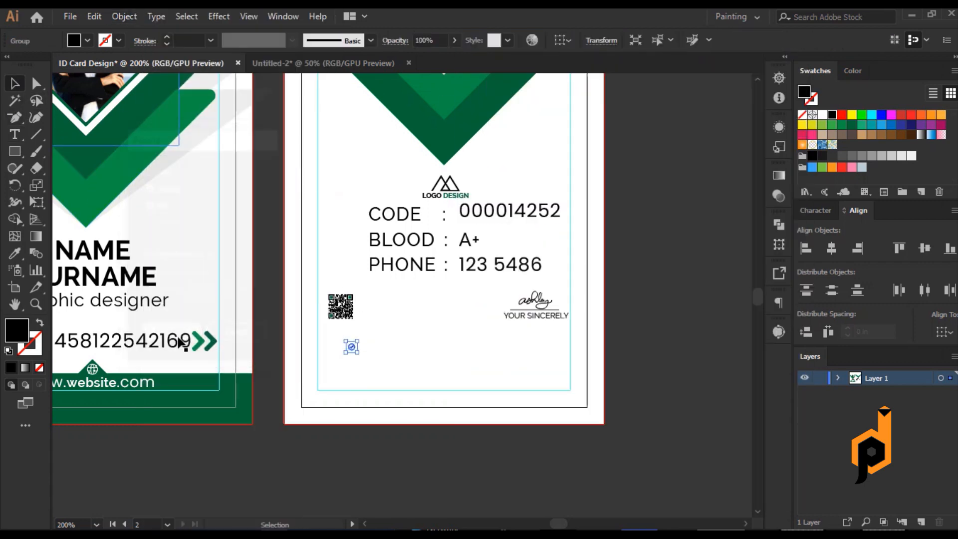
Enlarge the circled check icon and place a duplicate directly below it, inside the card's margin guide
scroll(360, 349, up, 2)
scroll(361, 349, up, 3)
drag(336, 348, 297, 402)
scroll(349, 359, down, 1)
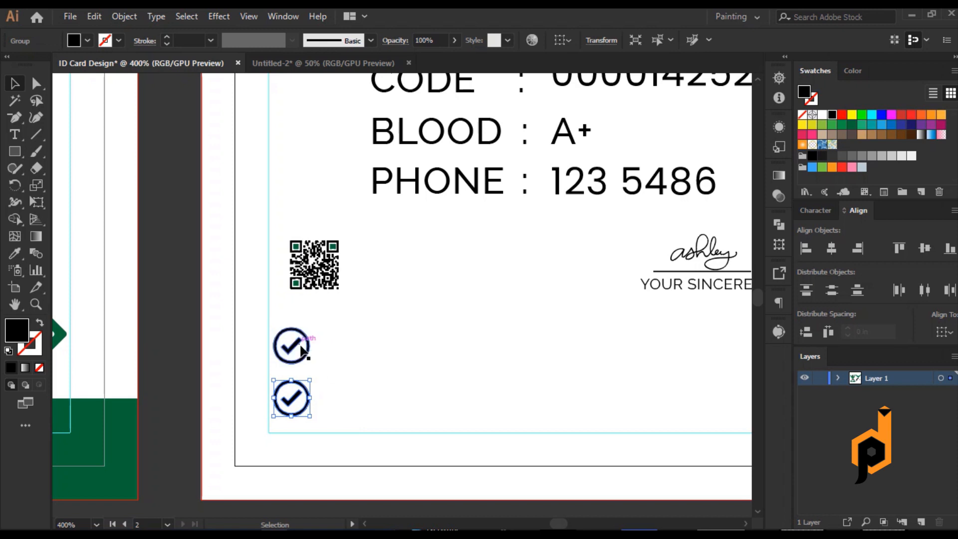
Nudge the upper check icon up and the lower one slightly down to widen the gap between them
click(300, 344)
key(Up)
key(shift+Up)
key(Down)
key(Down)
key(Down)
key(Down)
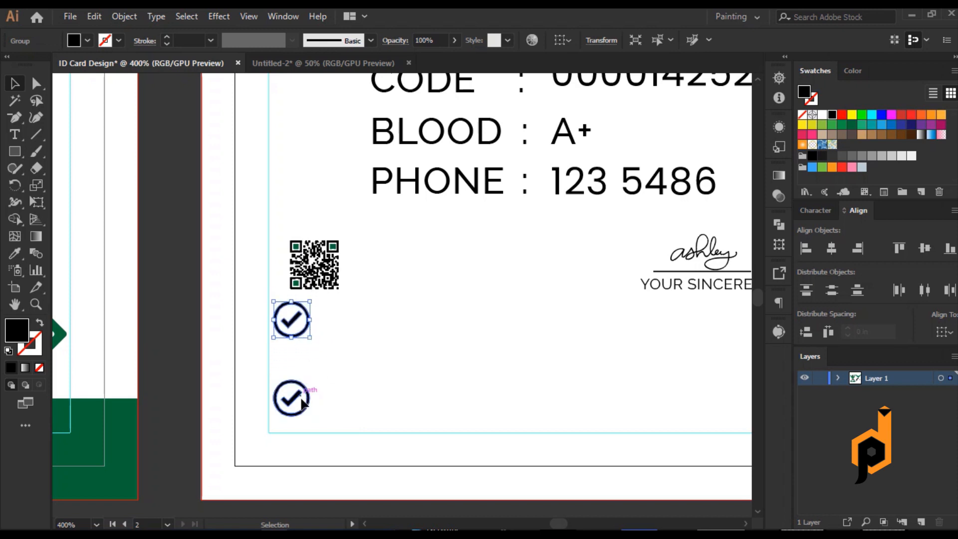
click(301, 397)
key(Down)
key(Down)
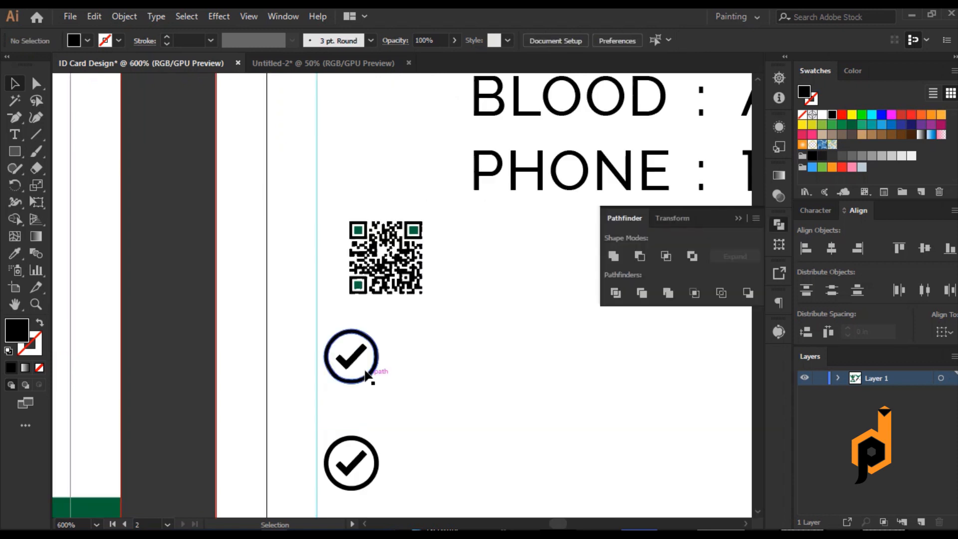
Isolate the check icons' group and fill both circle rings with the QR code's dark green
double_click(372, 371)
click(373, 371)
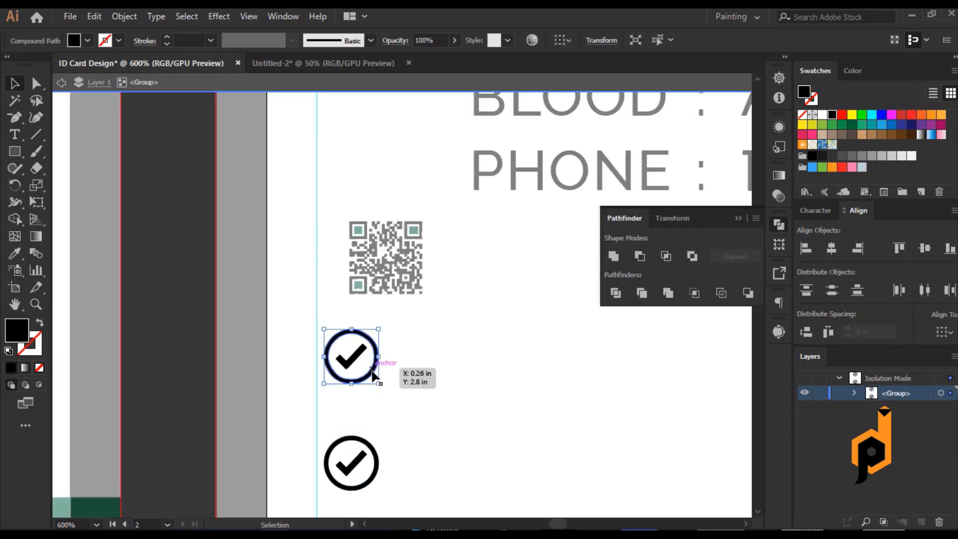
key(i)
click(357, 286)
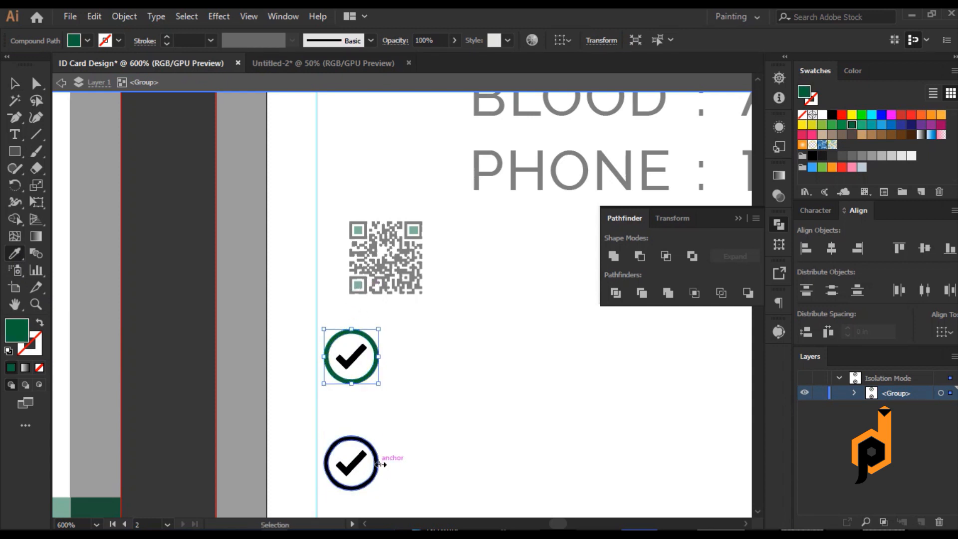
ctrl+click(376, 472)
click(377, 356)
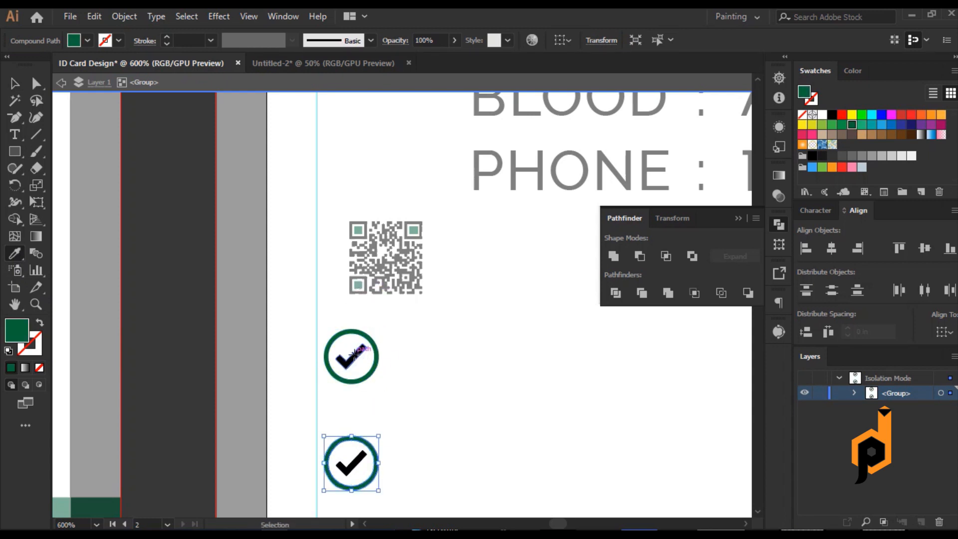
Fill both check marks with the lighter green of the front card's V-band and leave the group
ctrl+click(362, 454)
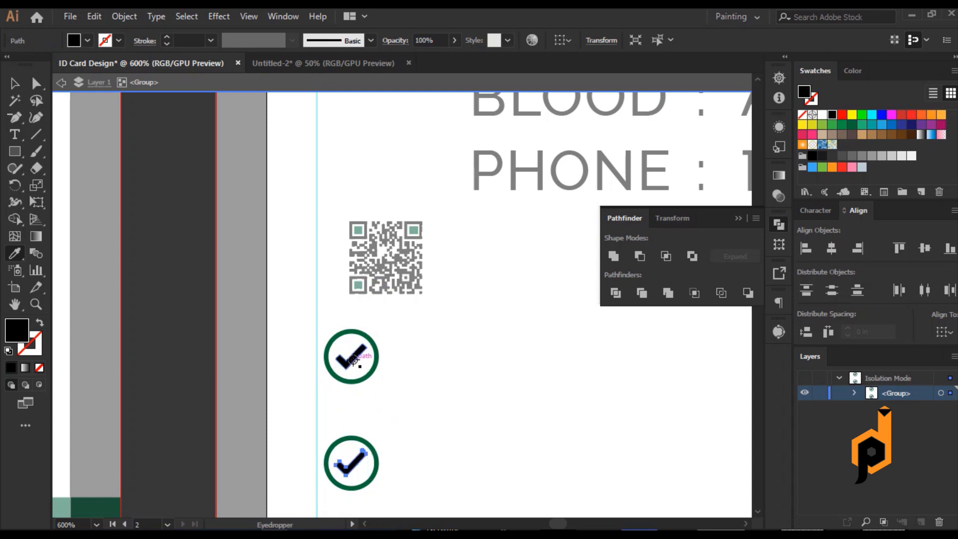
click(15, 83)
shift+click(327, 361)
scroll(298, 384, down, 3)
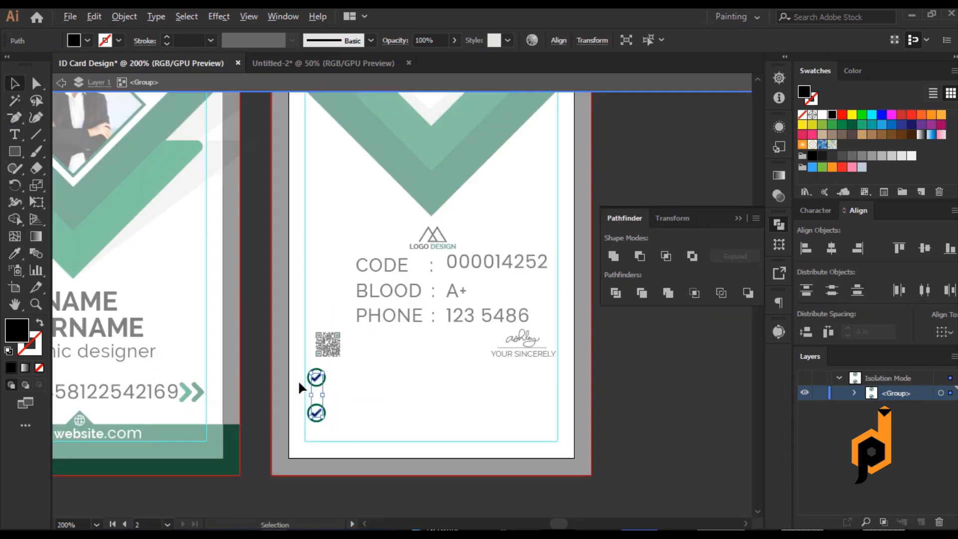
click(10, 256)
click(102, 233)
click(16, 85)
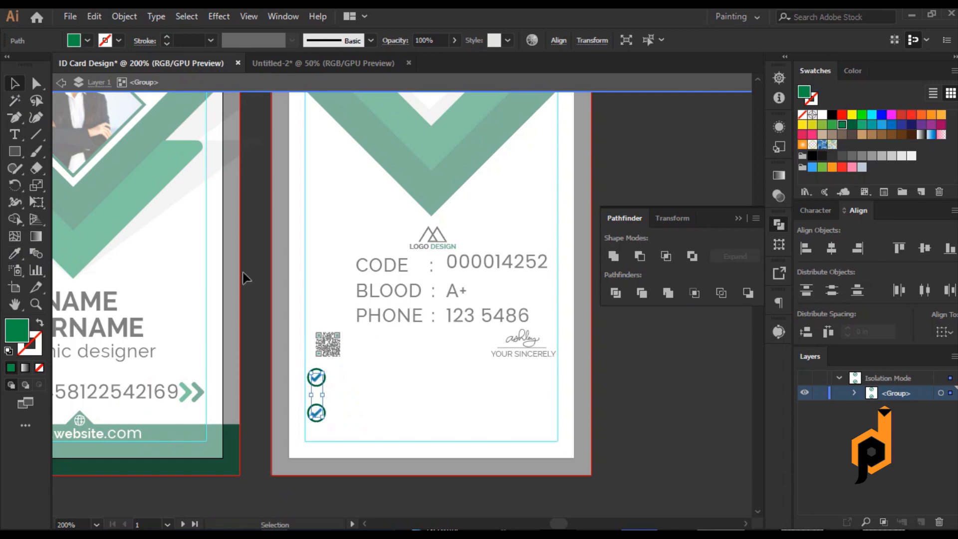
click(246, 279)
double_click(382, 423)
Switch to lipsum.com in the browser and copy the passage from "There are many variations" through "alteration in some form"
click(297, 533)
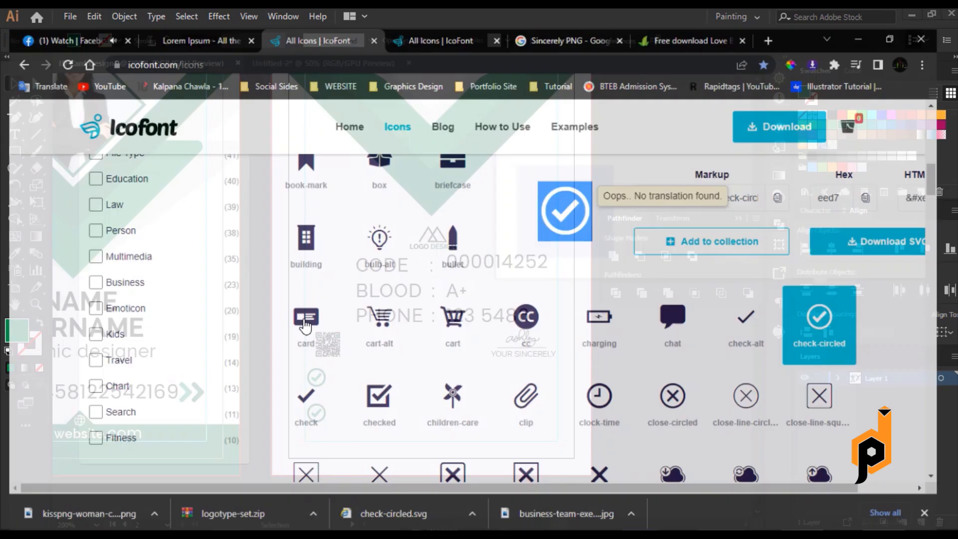
click(208, 20)
scroll(443, 319, down, 4)
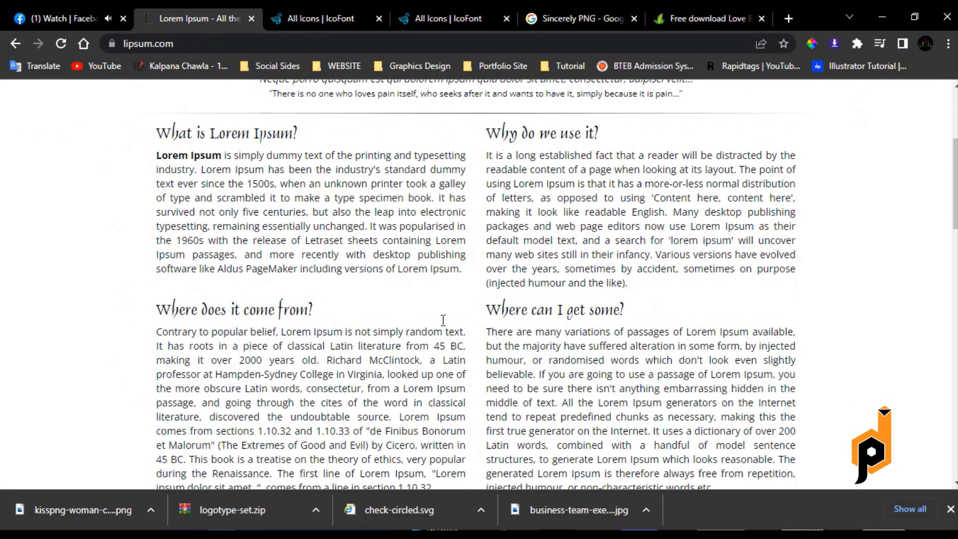
drag(489, 332, 531, 361)
double_click(487, 332)
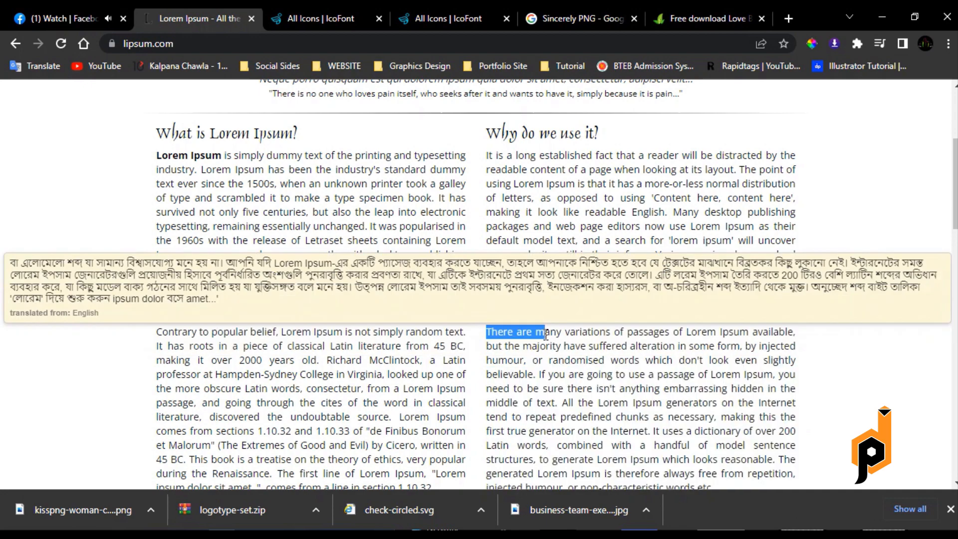
drag(486, 332, 741, 347)
right_click(740, 346)
click(654, 353)
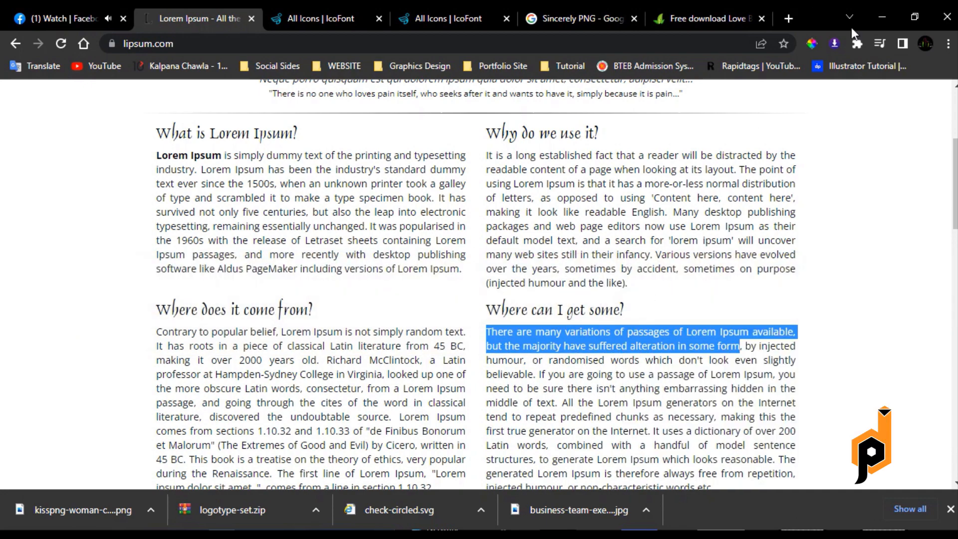
Switch back to Illustrator and draw an area text frame with placeholder text beside the upper check icon
click(882, 17)
key(t)
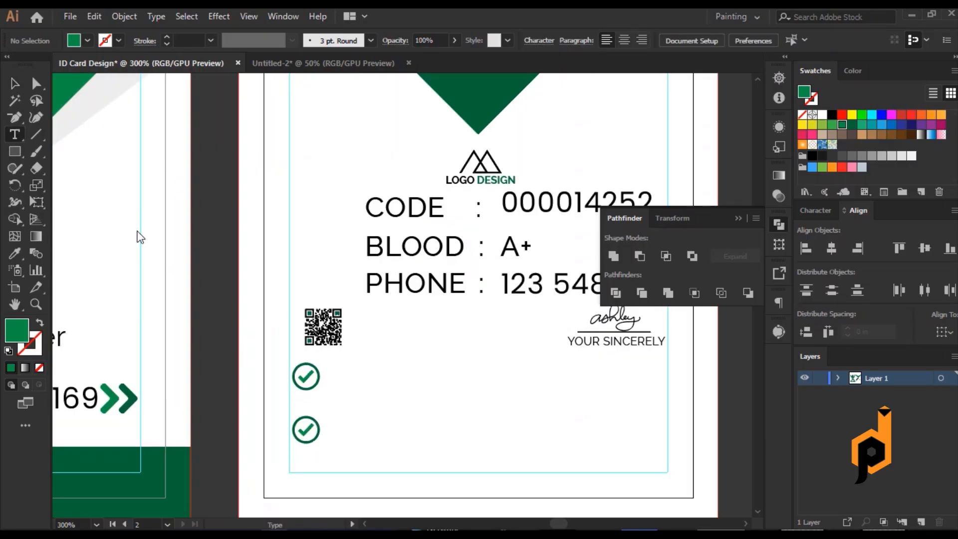
mouse_move(349, 373)
mouse_down()
mouse_move(628, 413)
mouse_move(612, 414)
mouse_up()
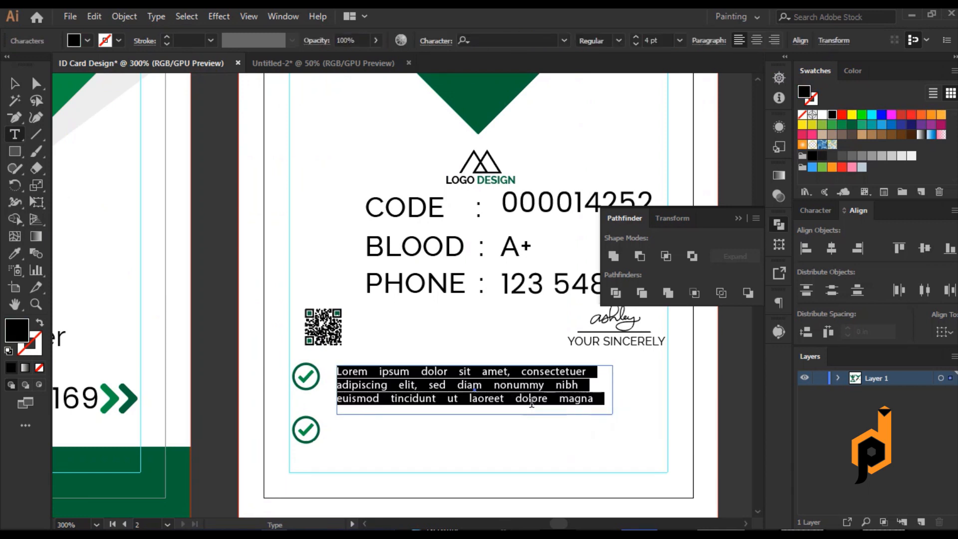
Set the placeholder text's tracking to 0, its leading to 5 pt and its font size to 5 pt
key(ctrl+t)
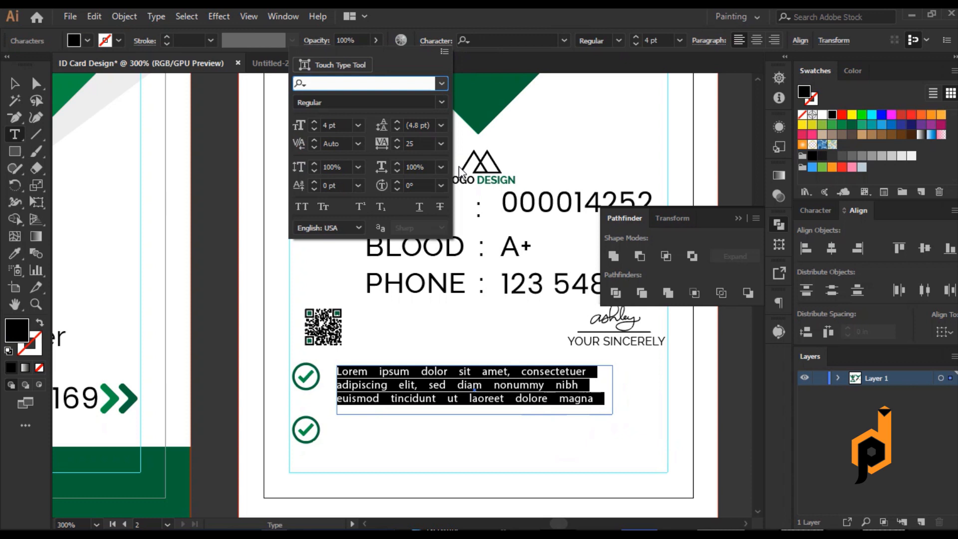
click(441, 144)
click(454, 258)
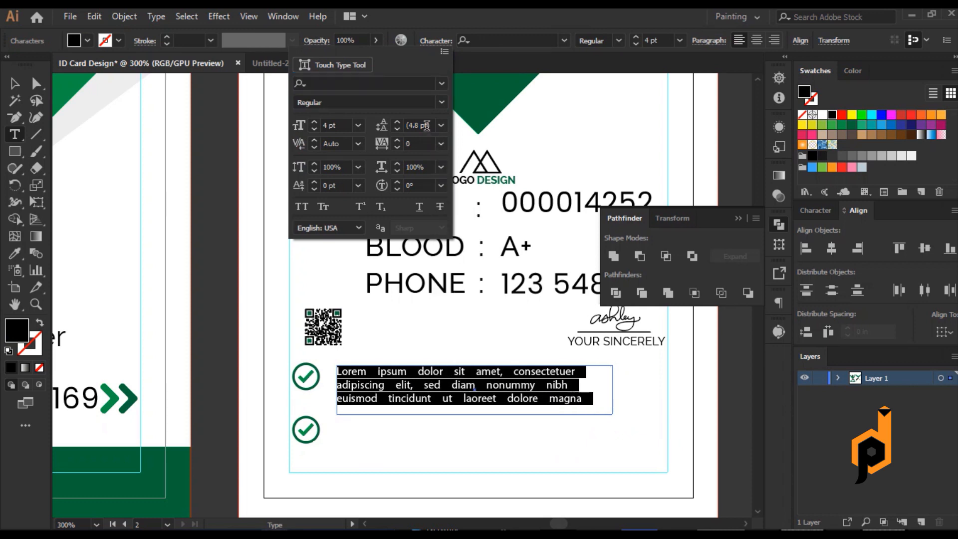
scroll(427, 126, up, 2)
scroll(425, 127, down, 1)
scroll(346, 125, up, 2)
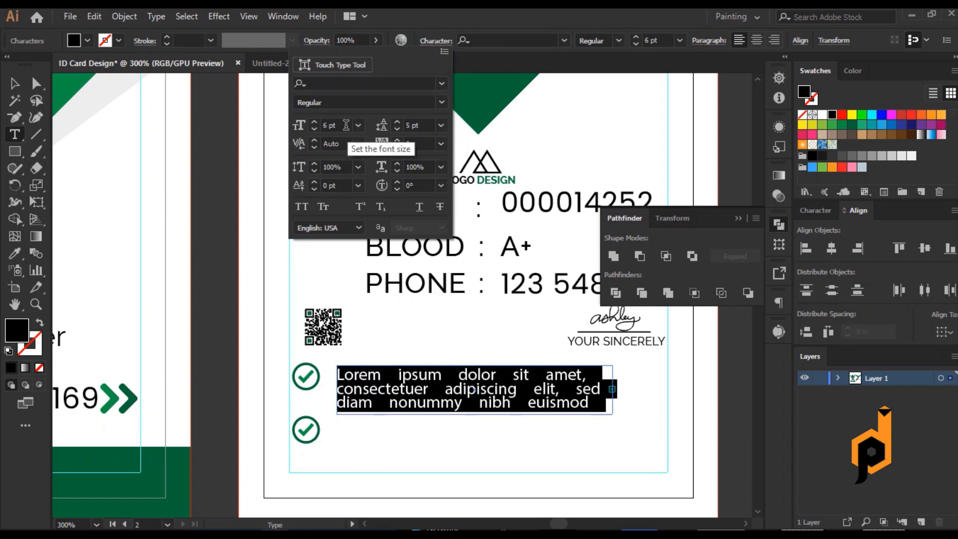
scroll(346, 126, down, 1)
click(606, 57)
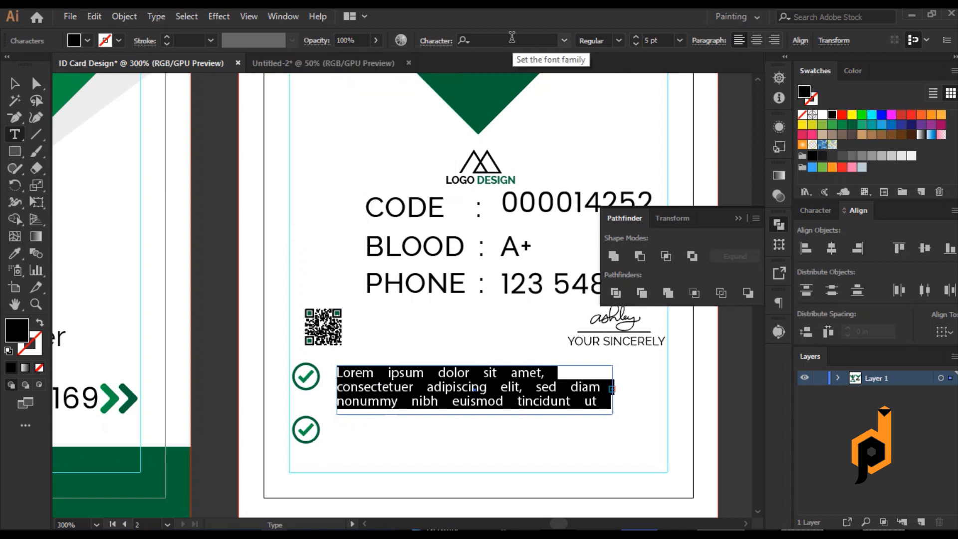
Match the placeholder text to the front card's Raleway job-title line, then set it to 6 pt in the Thin style
click(15, 253)
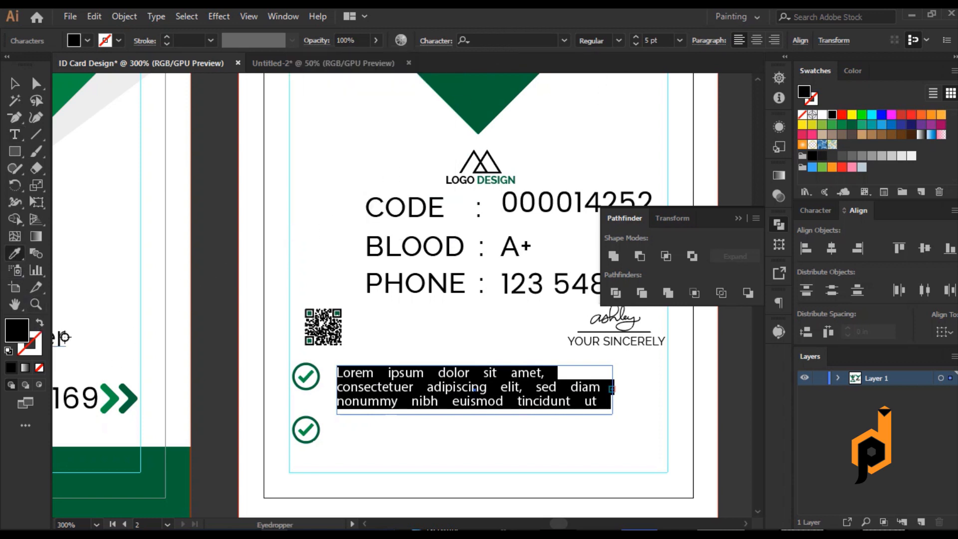
click(62, 335)
click(679, 41)
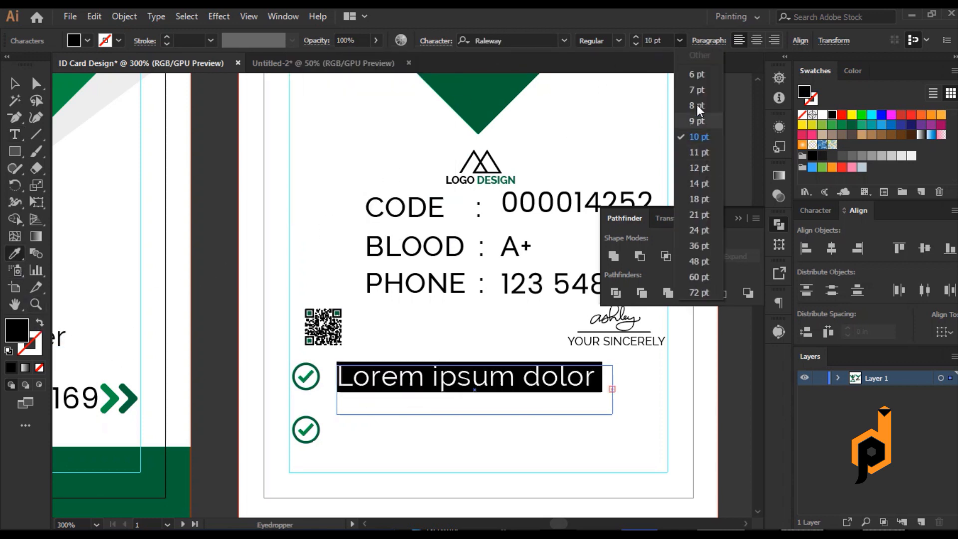
click(696, 73)
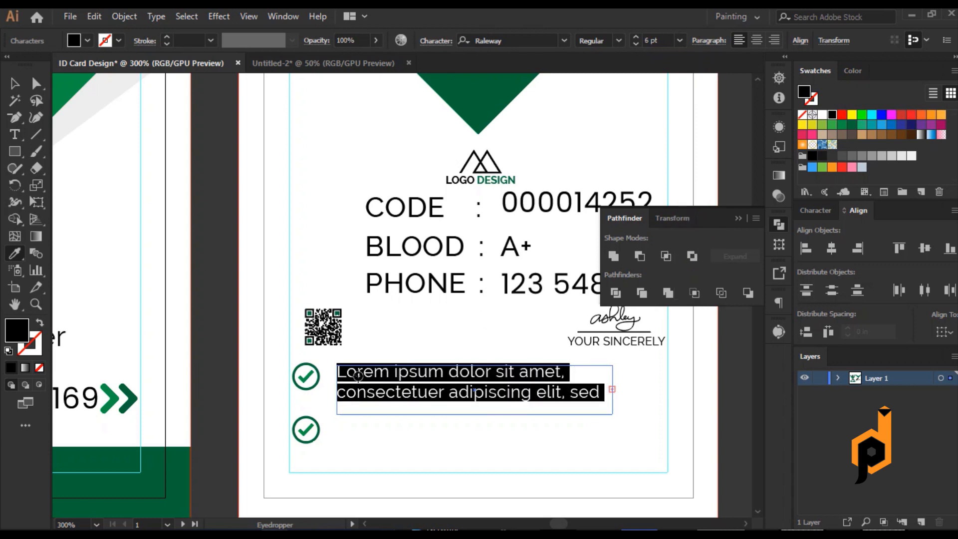
click(435, 41)
click(614, 58)
click(618, 41)
click(602, 56)
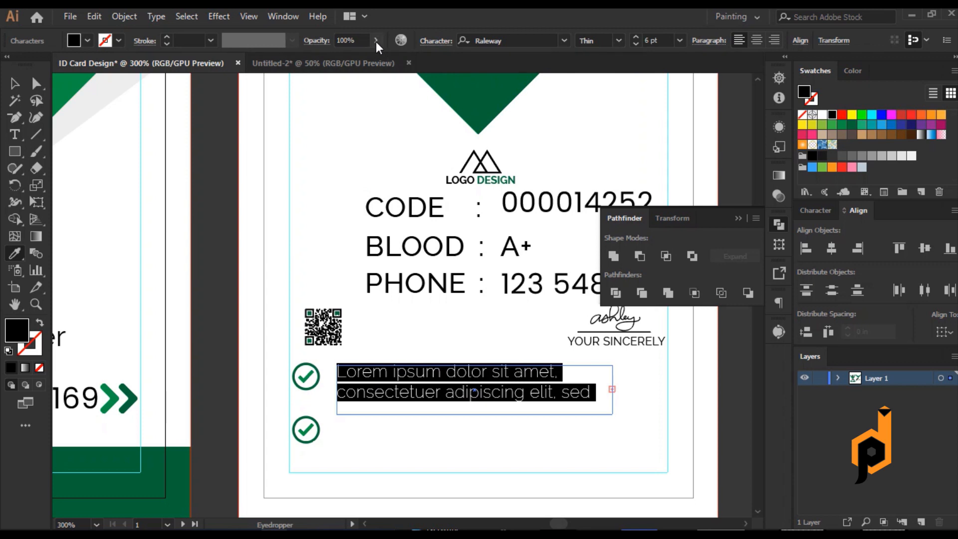
Reduce the placeholder paragraph's font size to 5 pt, keeping its automatic leading
click(436, 40)
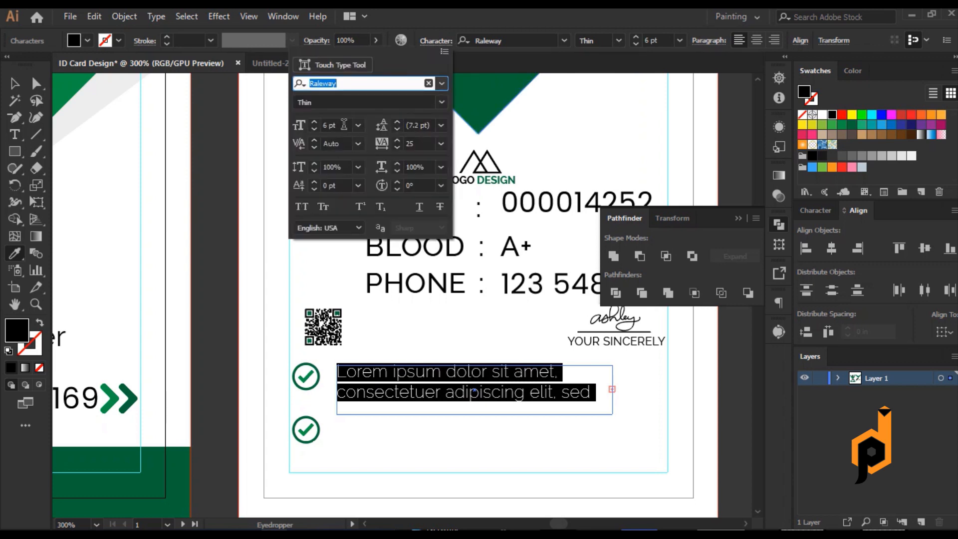
scroll(344, 124, up, 1)
scroll(343, 124, down, 1)
scroll(342, 123, down, 1)
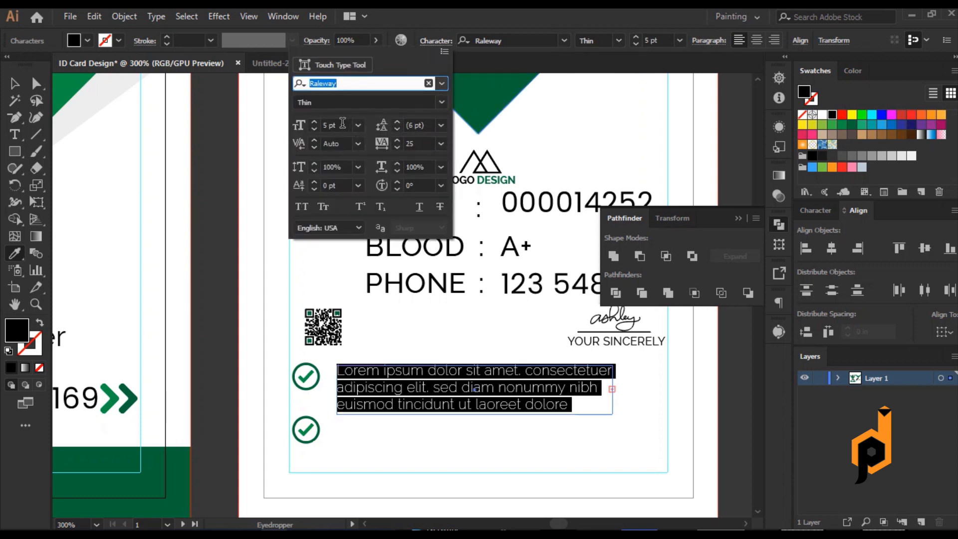
click(414, 124)
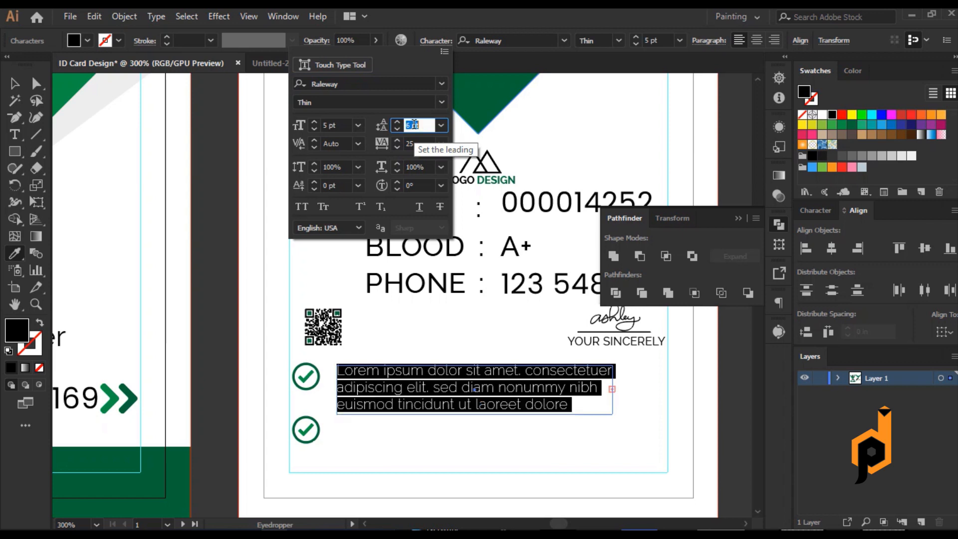
key(Escape)
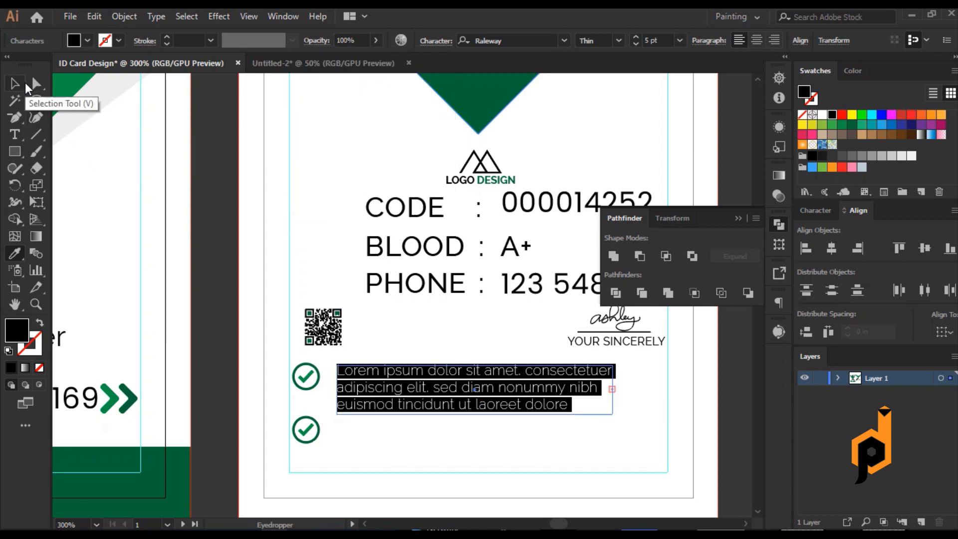
Try justified alignment on the placeholder paragraph, then return it to left alignment and deselect it
click(779, 302)
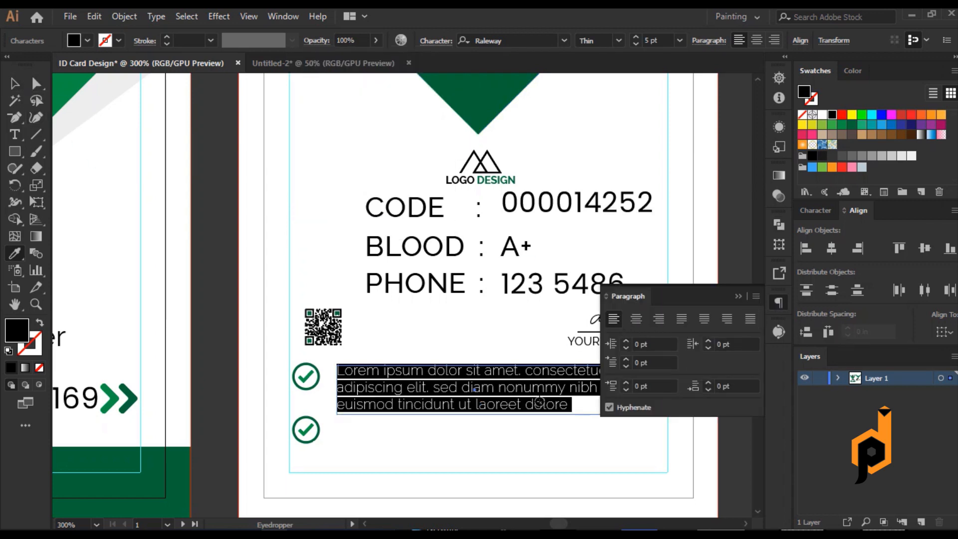
click(681, 322)
click(613, 318)
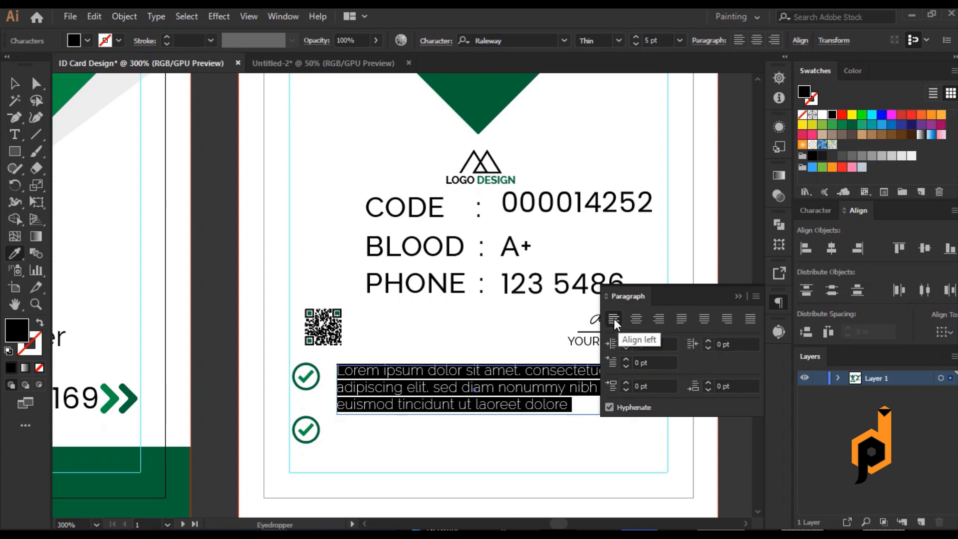
click(15, 83)
click(149, 175)
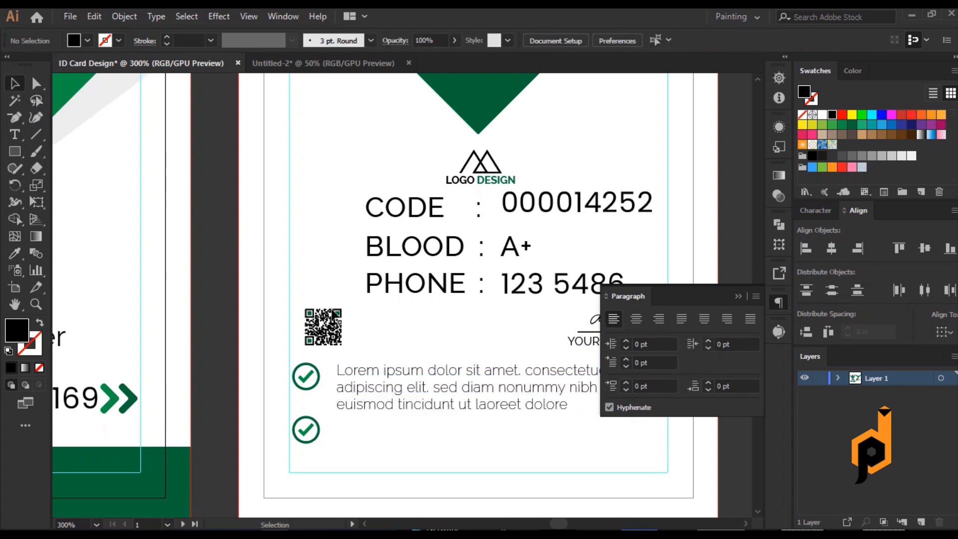
click(733, 297)
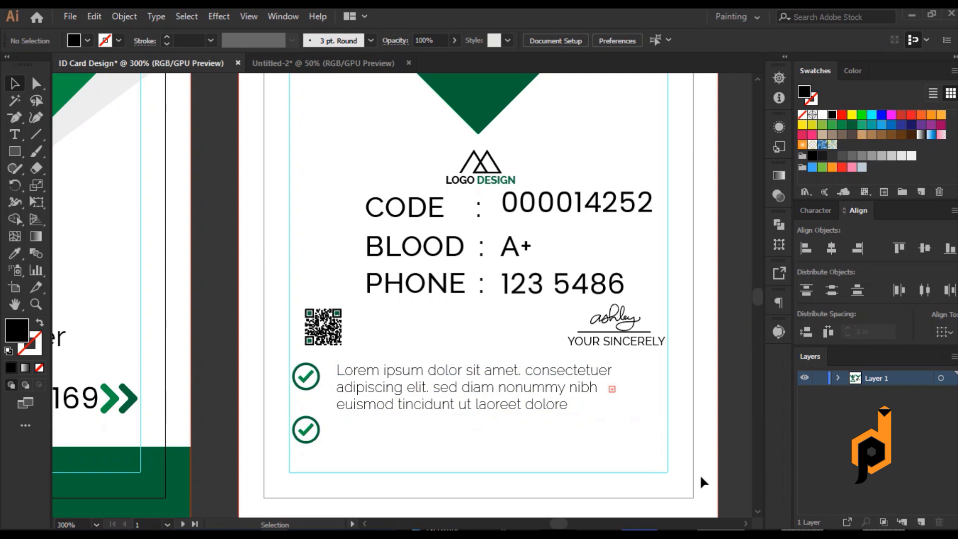
Trim the placeholder paragraph so it ends at "euismod tincidun" and place a copy of it beside the lower check icon
click(14, 134)
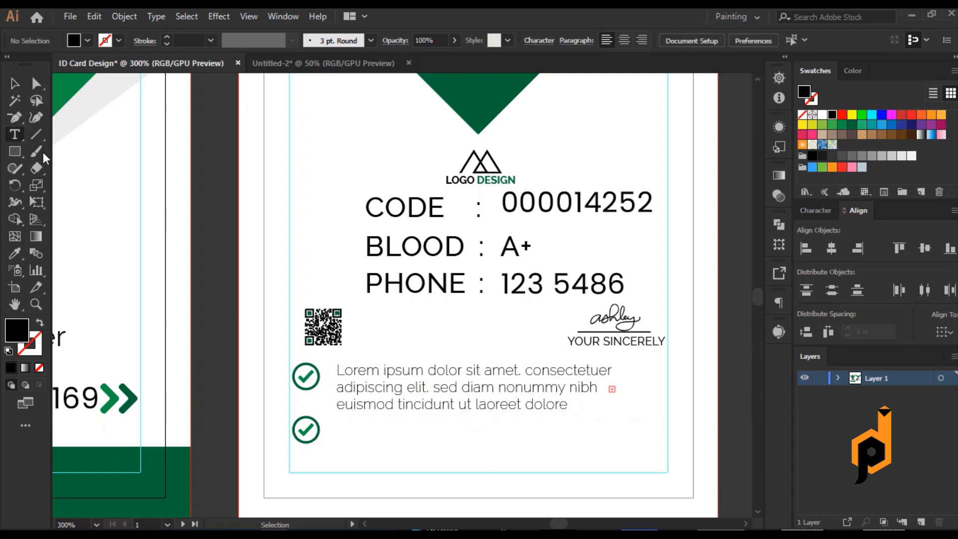
drag(461, 405, 596, 407)
text(magna)
drag(502, 406, 449, 405)
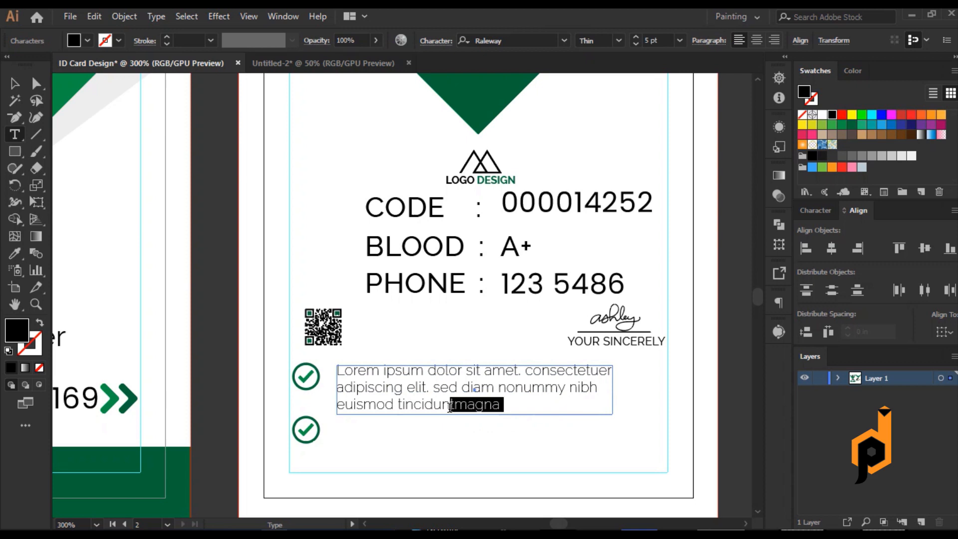
key(BackSpace)
click(15, 83)
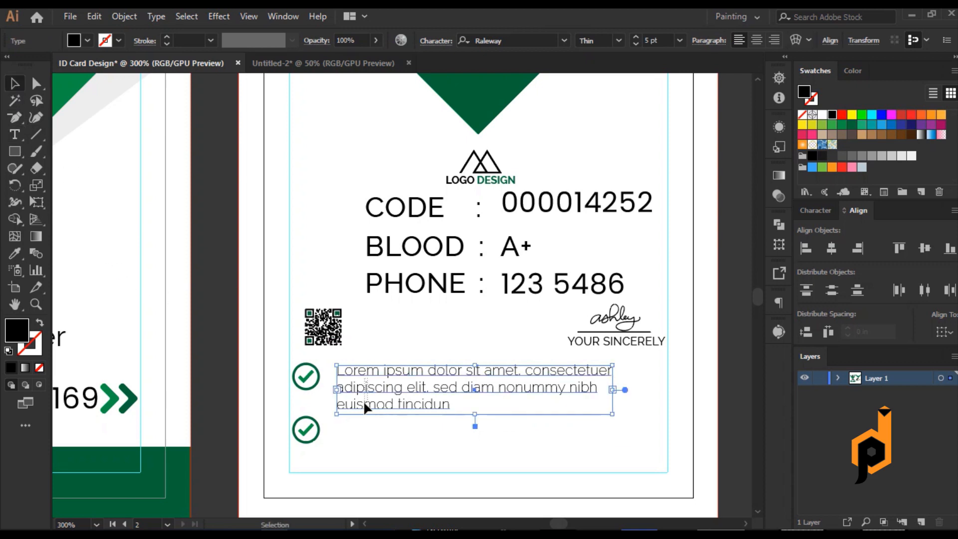
drag(365, 404, 363, 444)
Nudge the logo, the code, blood and phone rows, the QR code and the signature up toward the V-band's tip
mouse_move(339, 168)
mouse_down()
mouse_move(348, 206)
mouse_move(597, 314)
mouse_move(601, 327)
mouse_up()
key(Up)
key(Up)
key(Up)
key(Up)
key(Up)
key(Up)
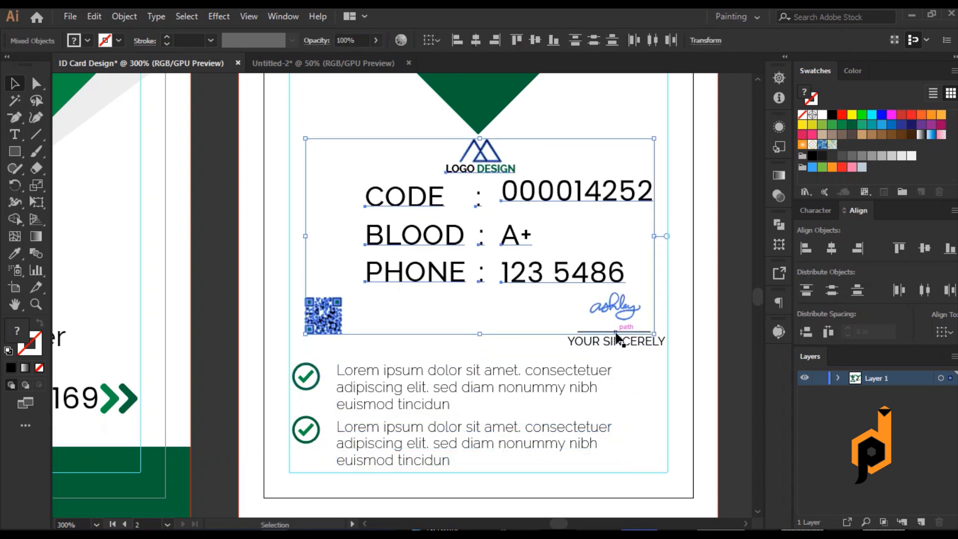
Nudge the YOUR SINCERELY caption up slightly toward the signature and deselect it
click(621, 342)
key(Up)
key(Up)
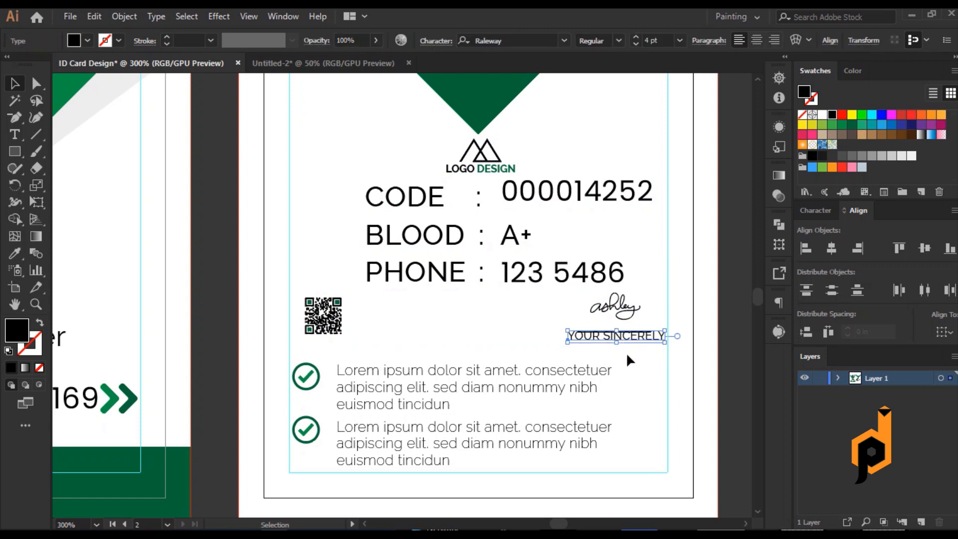
click(633, 358)
Select the check icons with the upper paragraph and undo the last move of the YOUR SINCERELY caption
scroll(635, 364, down, 1)
drag(313, 397, 327, 352)
drag(387, 358, 388, 361)
click(394, 332)
click(360, 363)
right_click(322, 402)
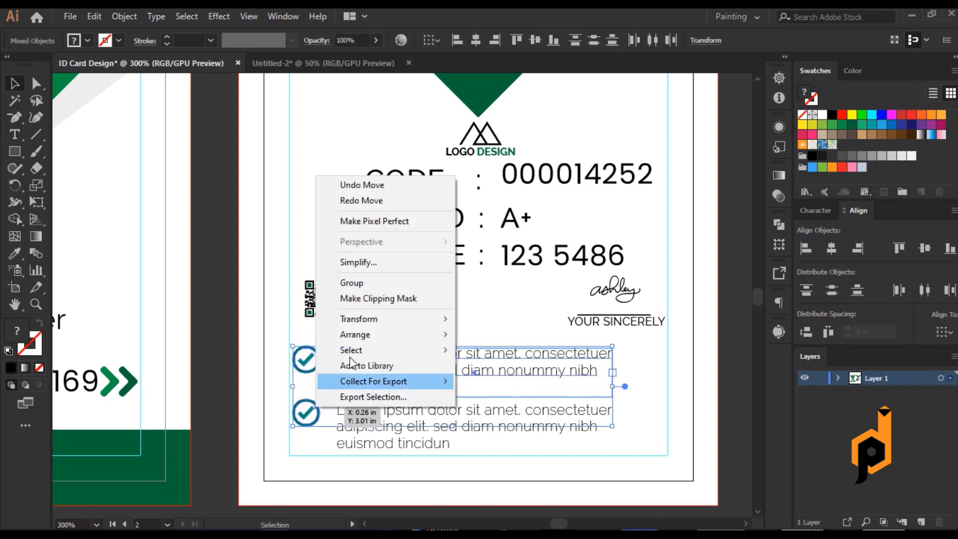
click(352, 186)
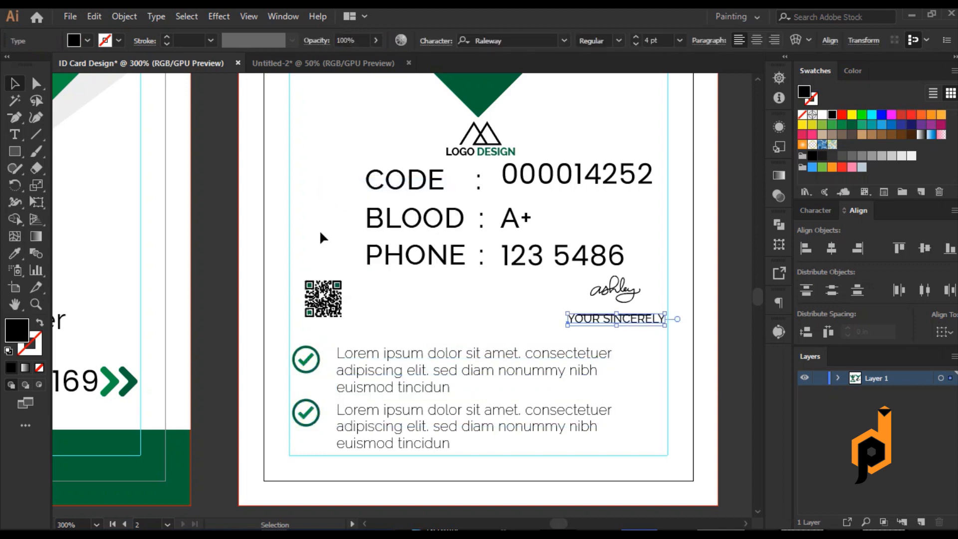
Ungroup the check icons so the upper and lower ones can be selected separately
click(314, 378)
right_click(310, 372)
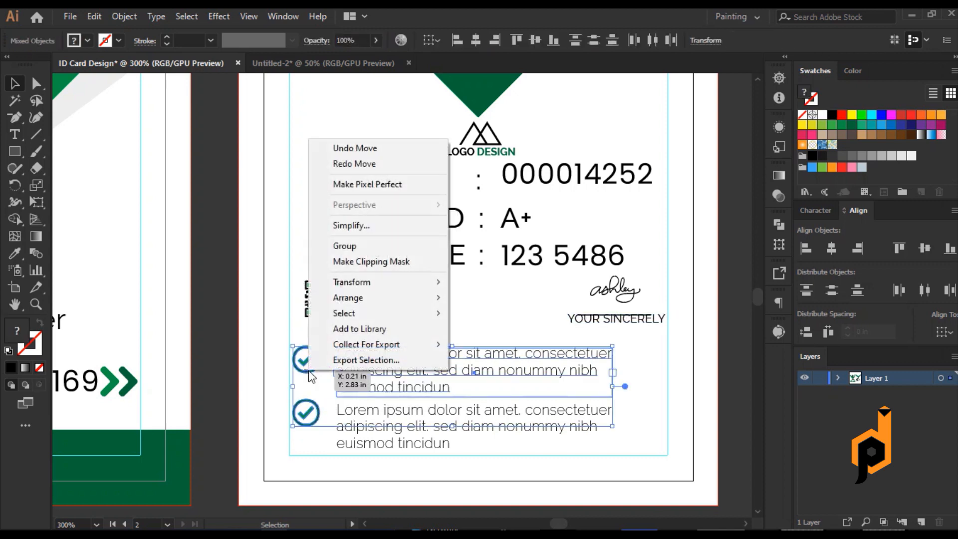
click(309, 371)
click(317, 246)
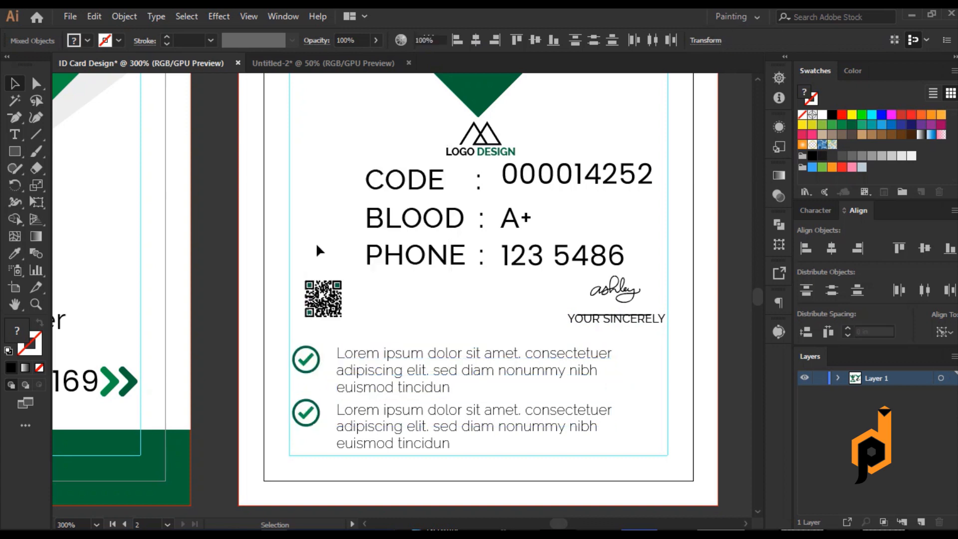
click(310, 425)
click(325, 346)
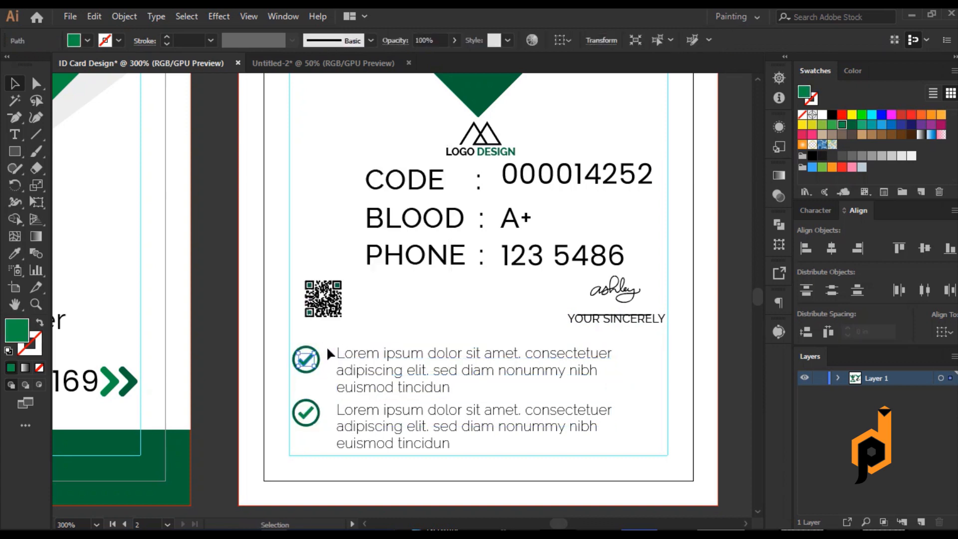
Nudge the upper check icon and its paragraph up, and move the lower icon and its paragraph up slightly
click(383, 365)
key(Up)
key(Up)
key(Up)
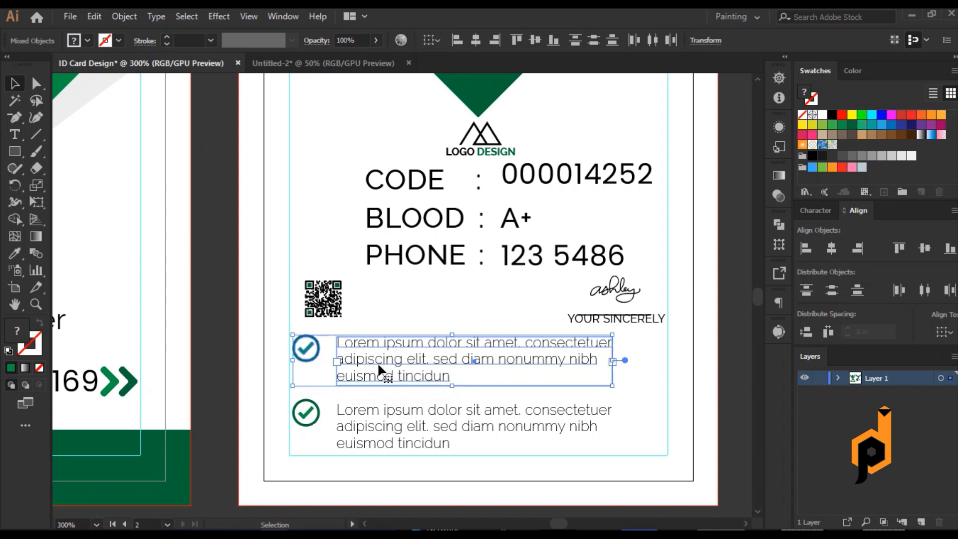
drag(296, 442, 393, 413)
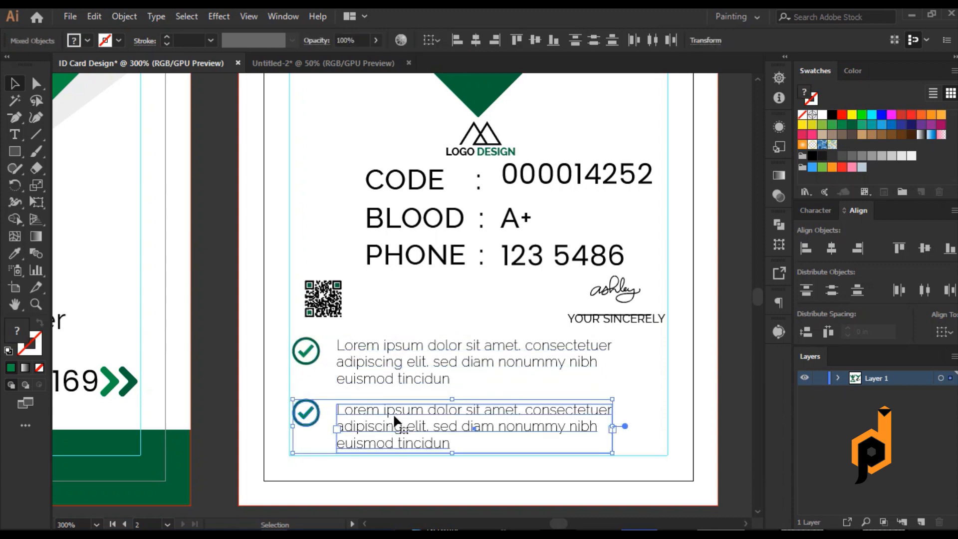
key(Up)
click(321, 383)
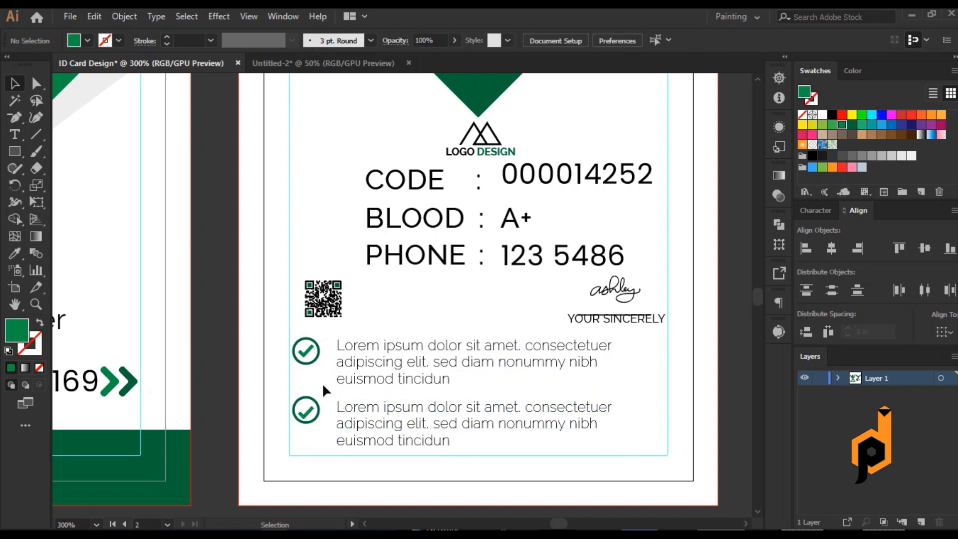
Vertically center the tick within the lower check icon's circle, and group the parts of the upper check icon
drag(295, 391, 323, 424)
click(314, 399)
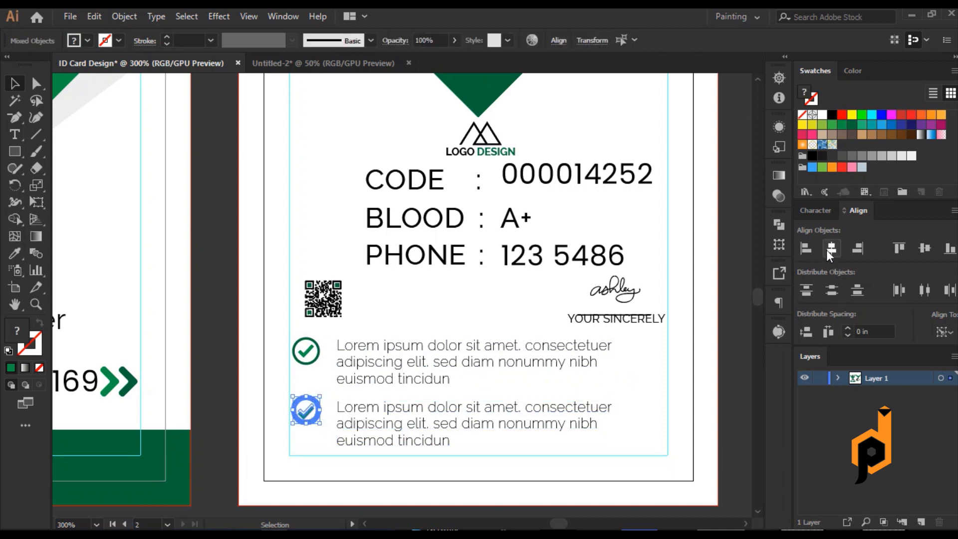
click(922, 249)
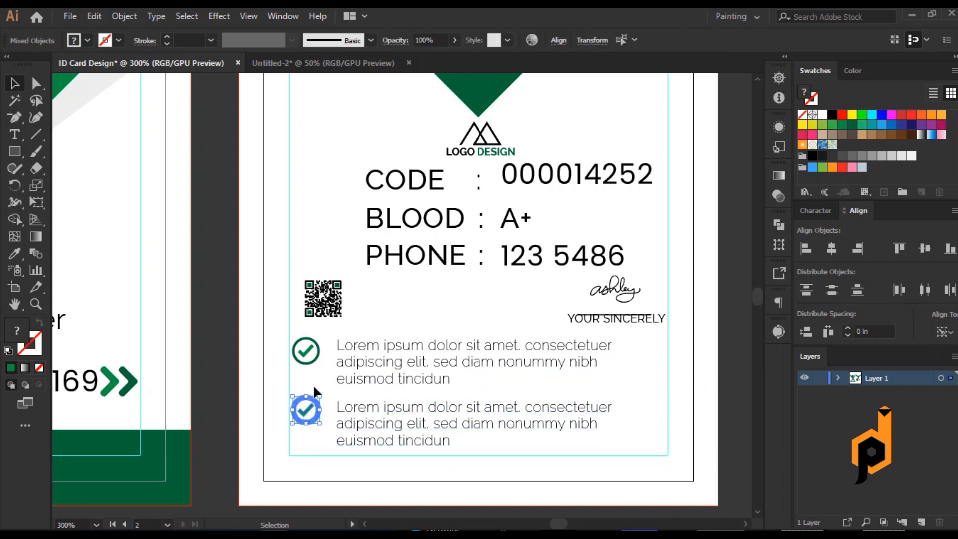
drag(315, 398, 319, 341)
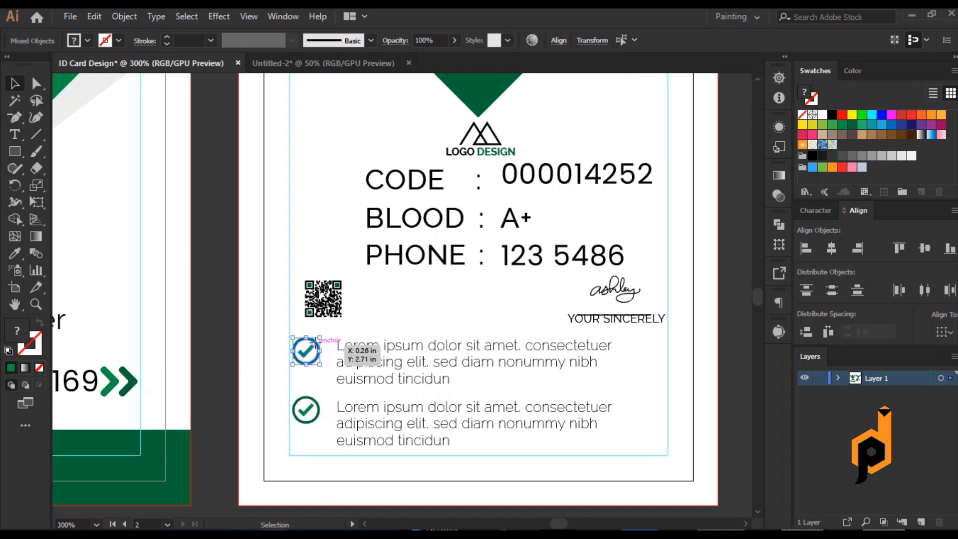
key(ctrl+g)
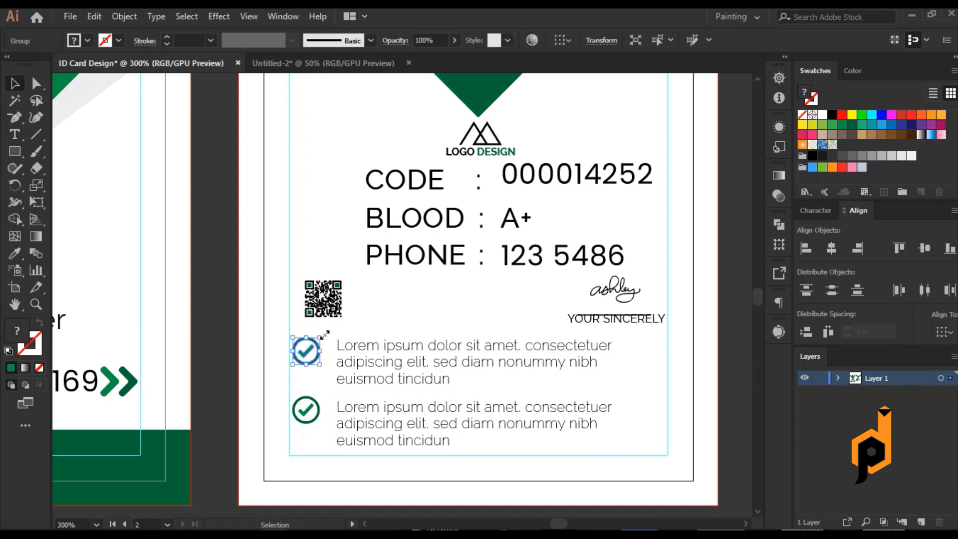
Align the upper check icon to the top edge of its paragraph, using the paragraph as the reference
shift+click(369, 345)
click(370, 345)
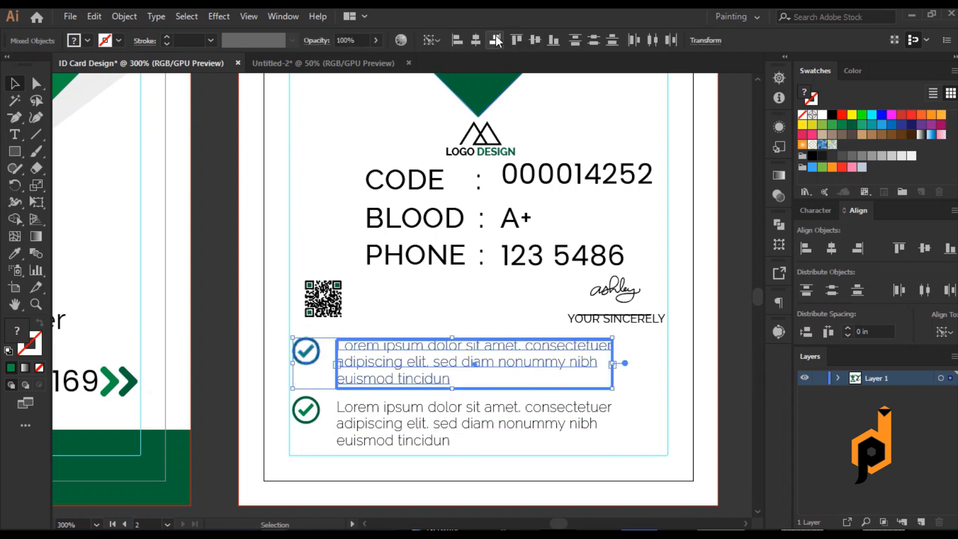
click(518, 41)
click(398, 293)
Align the lower check icon to the top edge of its paragraph, keeping the paragraph in place
scroll(399, 293, down, 1)
drag(298, 333, 360, 355)
click(316, 427)
drag(298, 343, 354, 354)
click(355, 354)
click(923, 248)
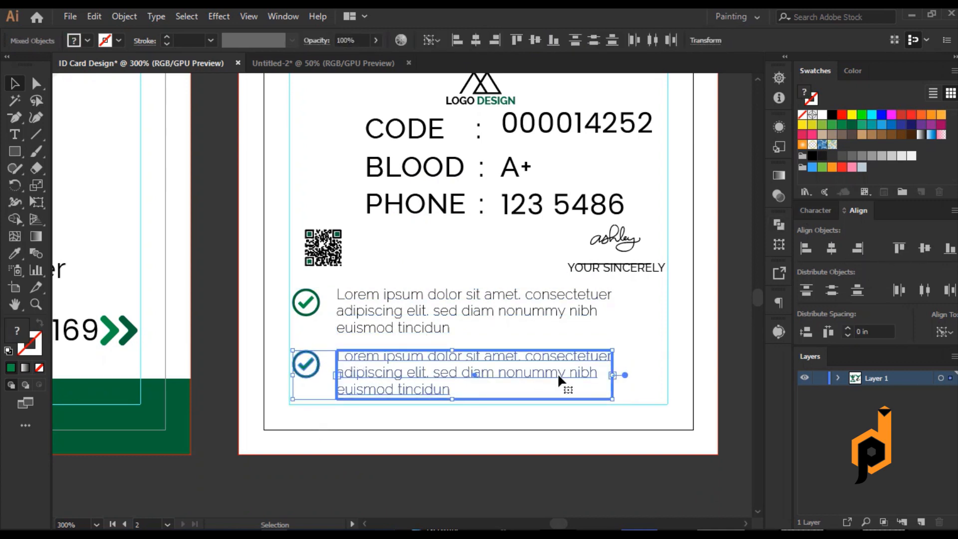
click(632, 355)
Nudge the YOUR SINCERELY caption down slightly so it clears the signature line
click(624, 268)
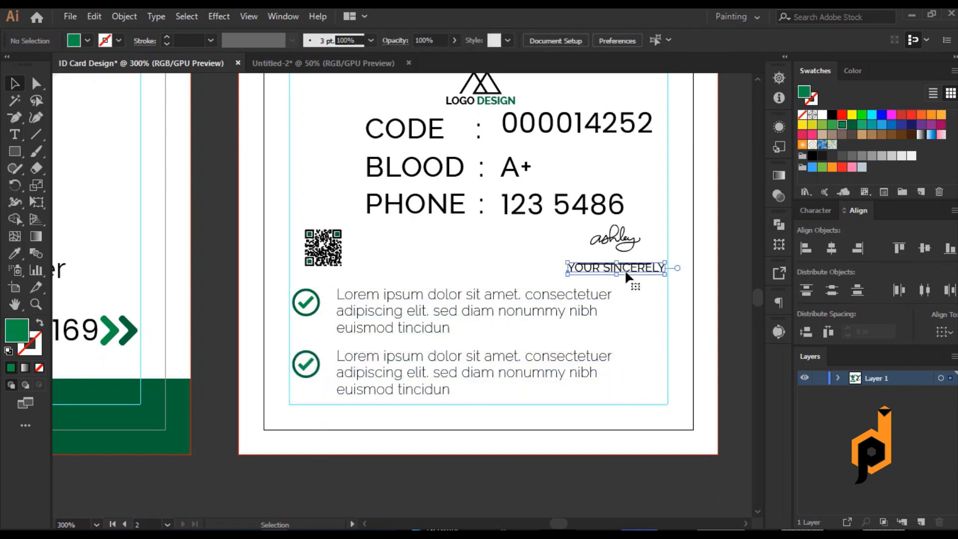
click(639, 294)
scroll(603, 315, down, 2)
scroll(561, 322, down, 1)
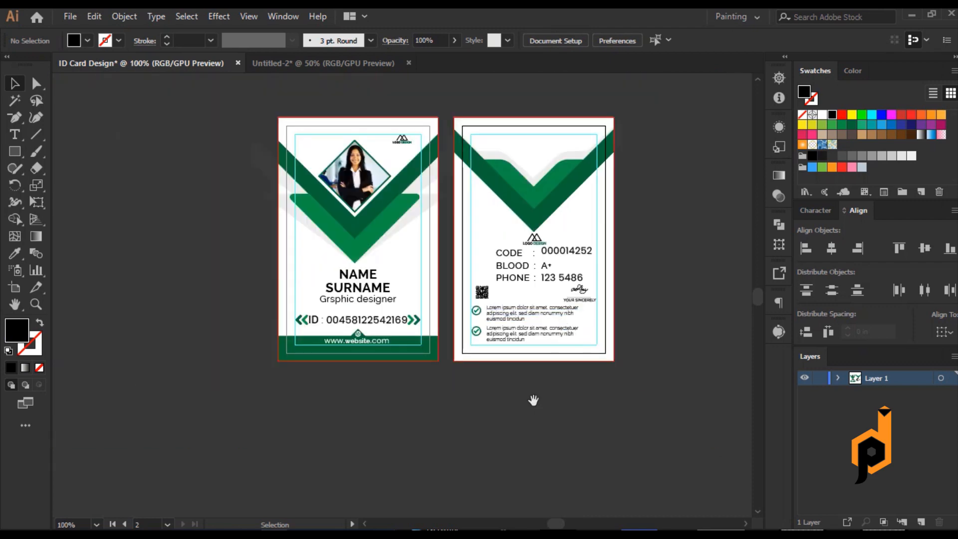
scroll(532, 399, up, 3)
scroll(593, 314, up, 1)
scroll(594, 319, up, 1)
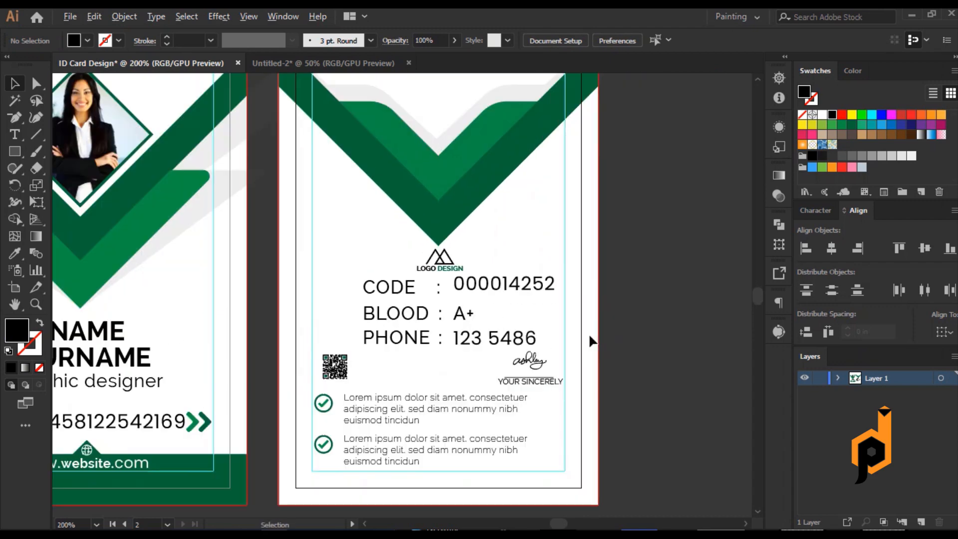
Draw a rectangle at the back card's left edge, fill it with the front band's dark green, and duplicate it to the right edge
scroll(499, 299, down, 1)
key(m)
drag(405, 251, 434, 318)
key(i)
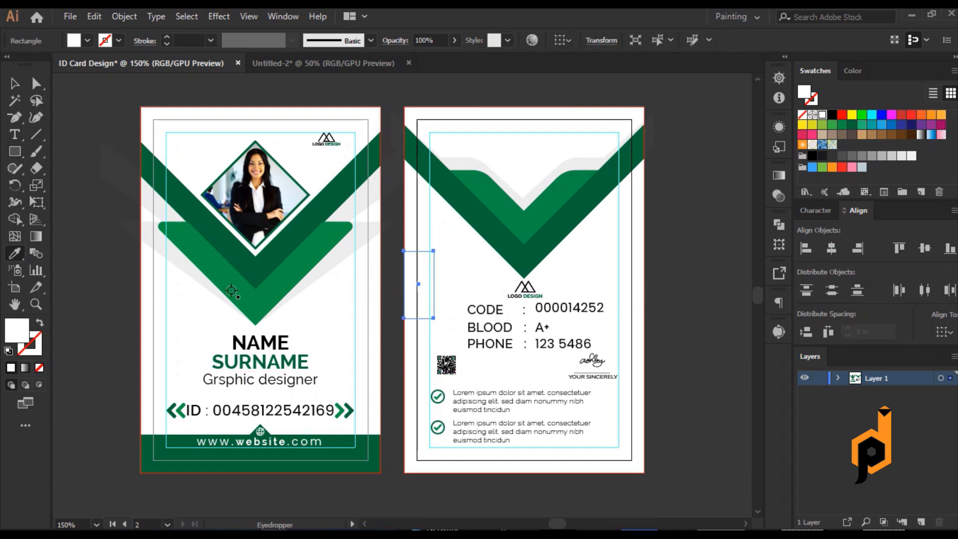
click(153, 161)
key(v)
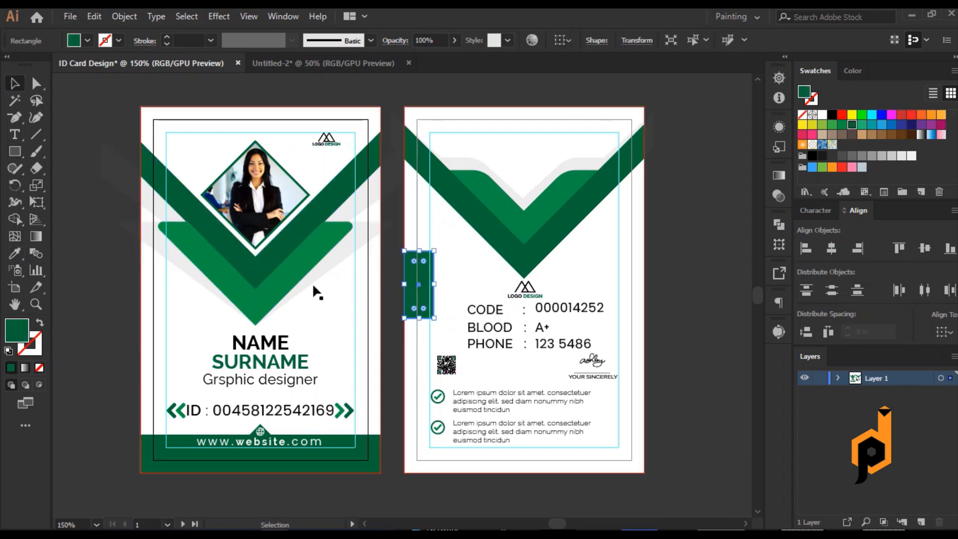
drag(417, 309, 627, 310)
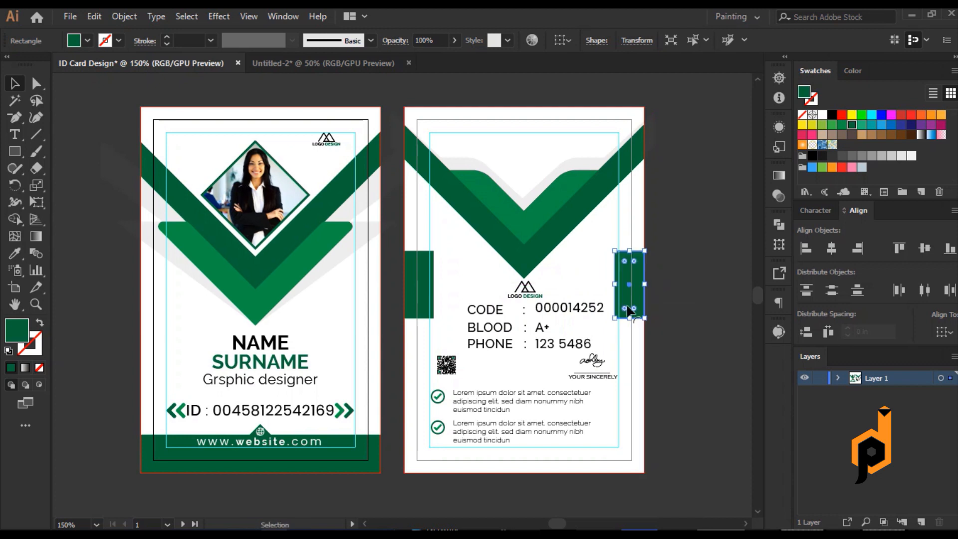
click(660, 342)
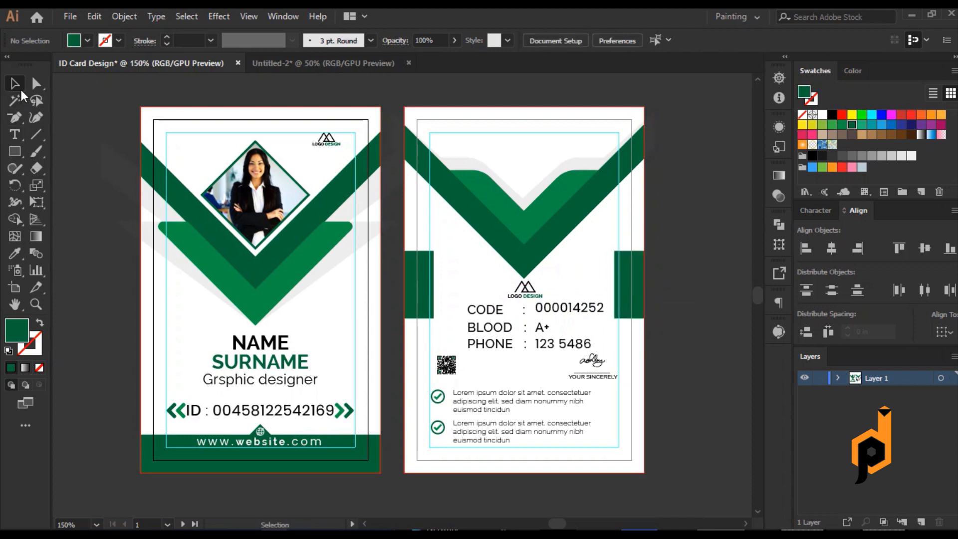
Draw a closed shape from the back card's left corners through the rectangle's inner corners, stacked behind the rectangle but above the background
drag(15, 118, 60, 121)
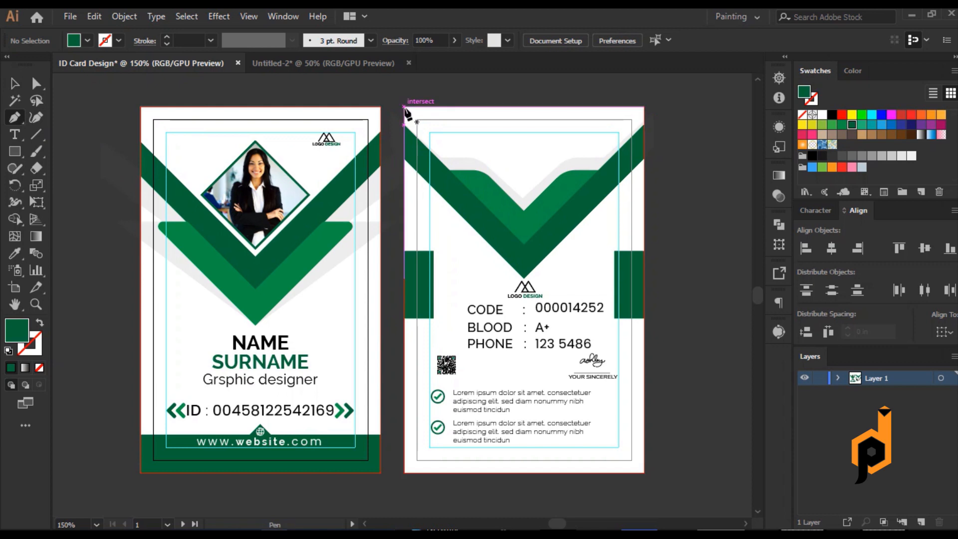
click(404, 107)
click(433, 251)
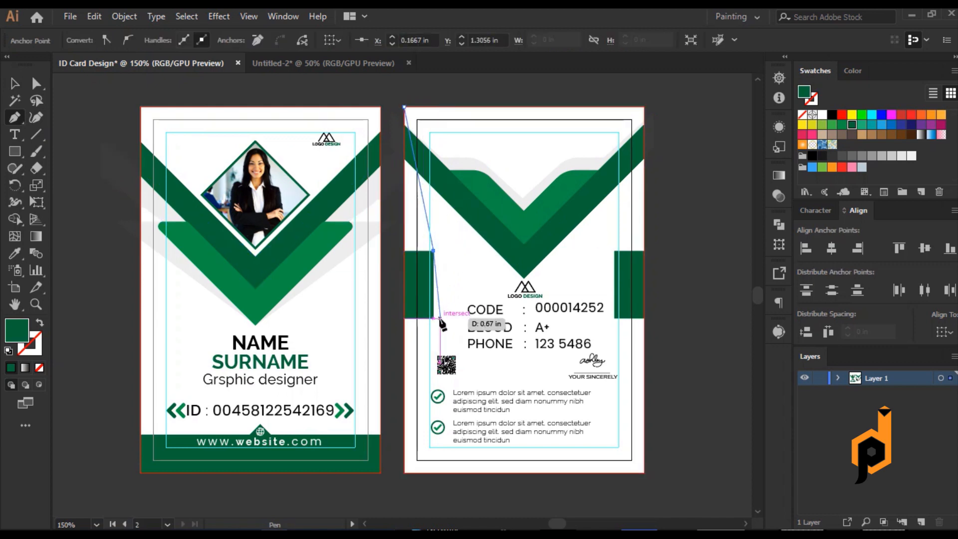
click(433, 318)
click(403, 471)
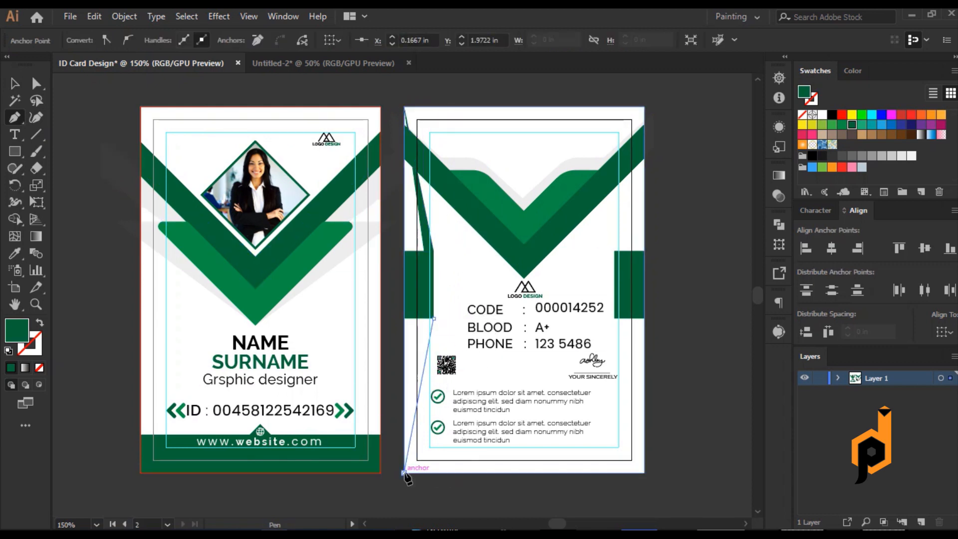
click(404, 107)
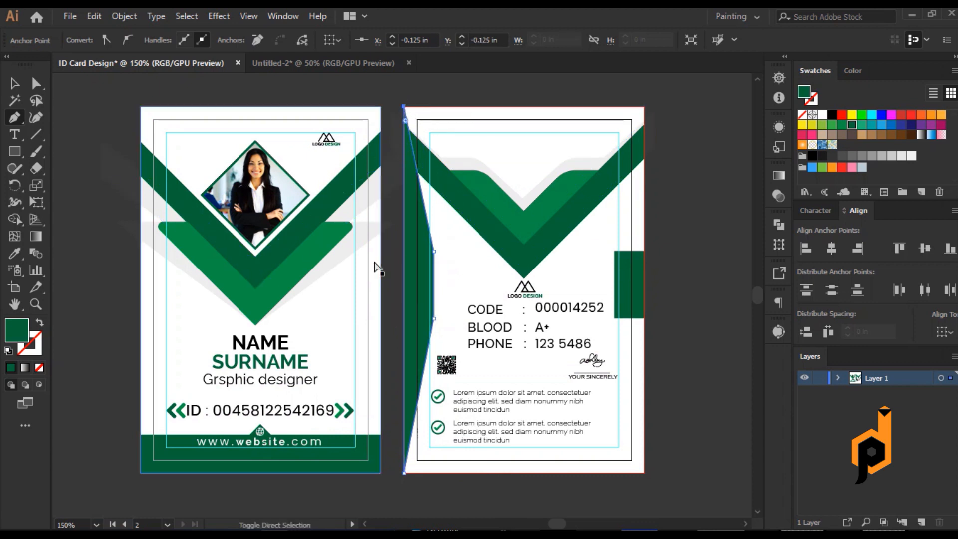
key(ctrl+shift+bracketleft)
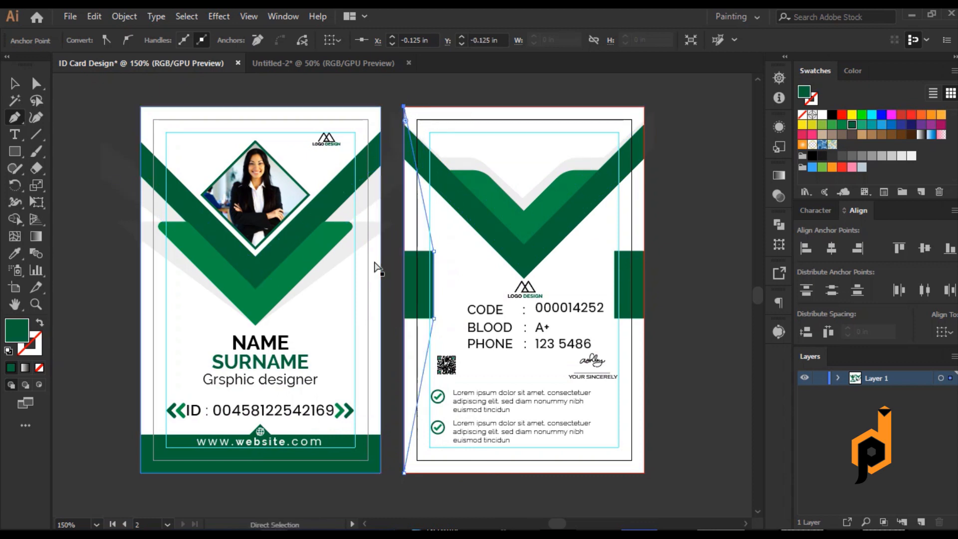
key(ctrl+bracketright)
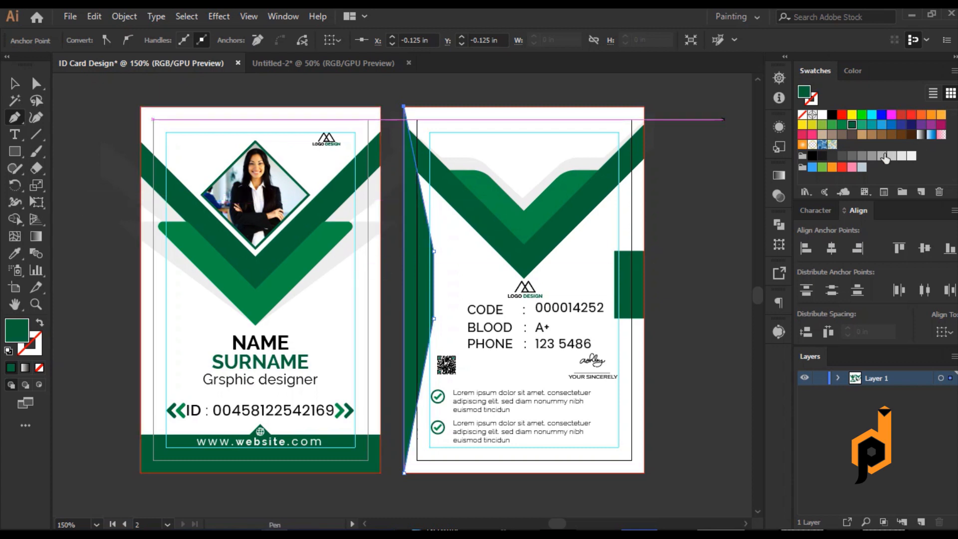
Fill the new side shape on the back card with dark gray and set its opacity to 10%
click(841, 156)
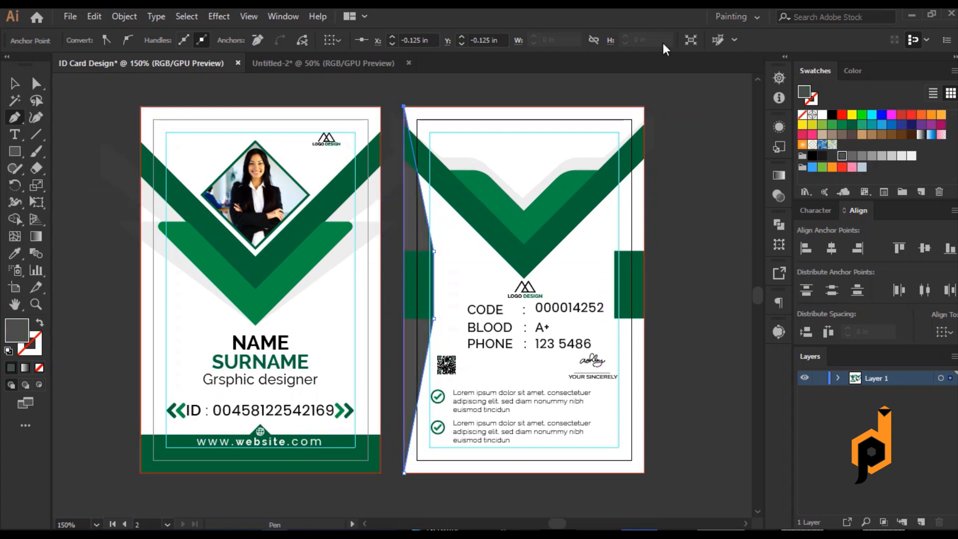
click(11, 83)
click(425, 208)
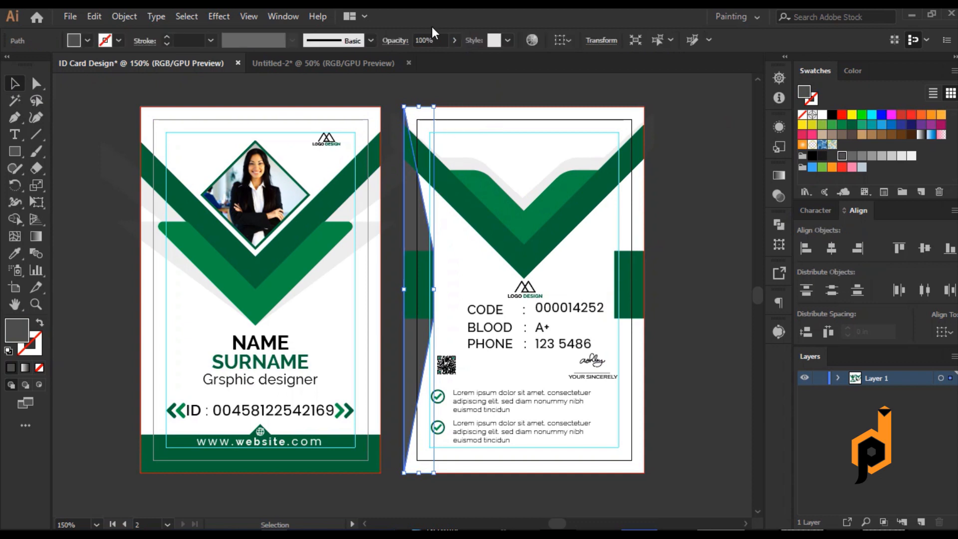
text(10)
key(Return)
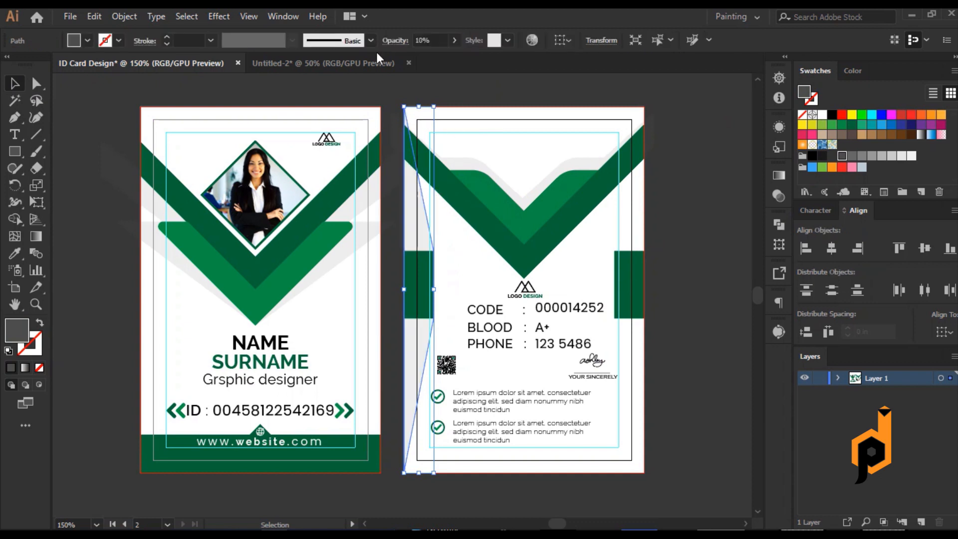
click(391, 213)
Reflect a copy of the translucent gray side shape across the vertical axis and place it along the back card's right edge
right_click(418, 238)
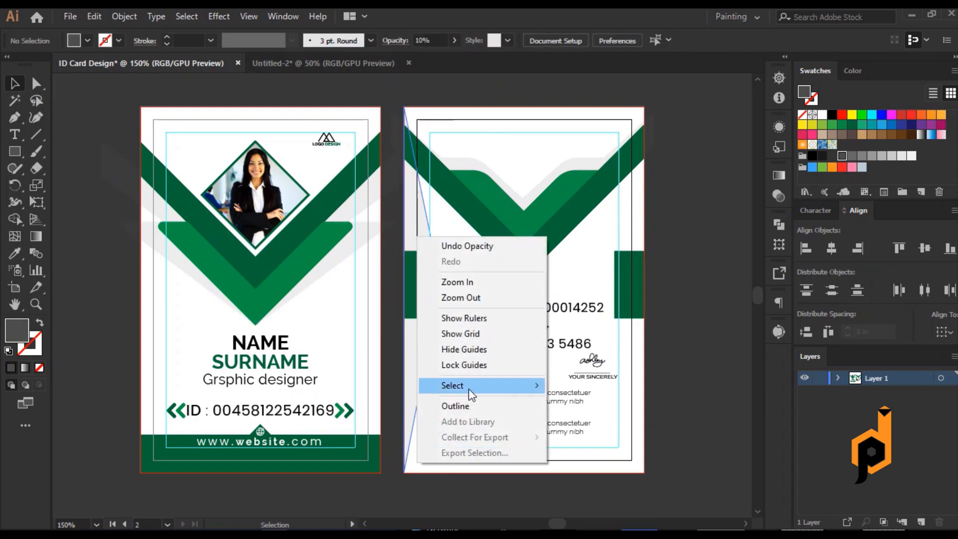
click(411, 207)
right_click(410, 204)
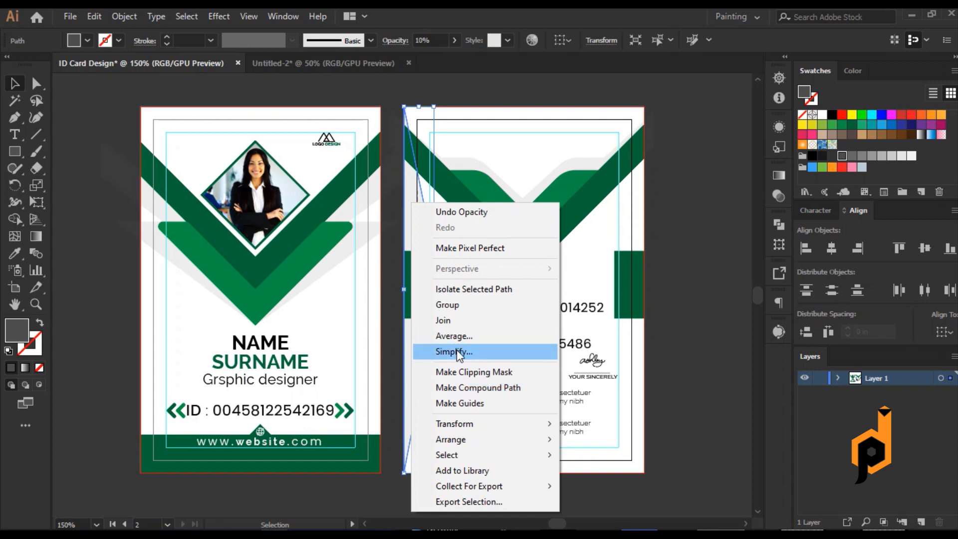
mouse_move(451, 423)
click(607, 354)
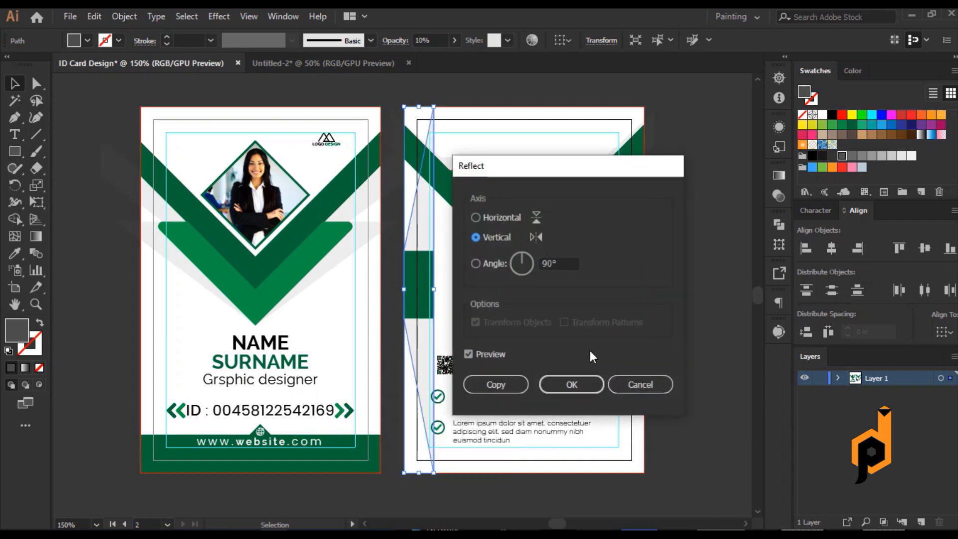
click(522, 383)
drag(426, 235, 644, 241)
click(683, 301)
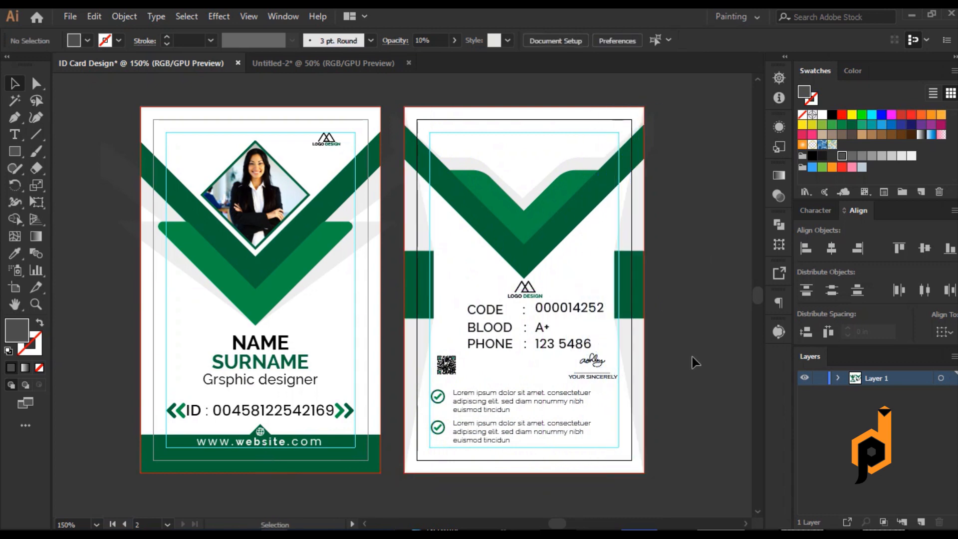
drag(716, 386, 725, 384)
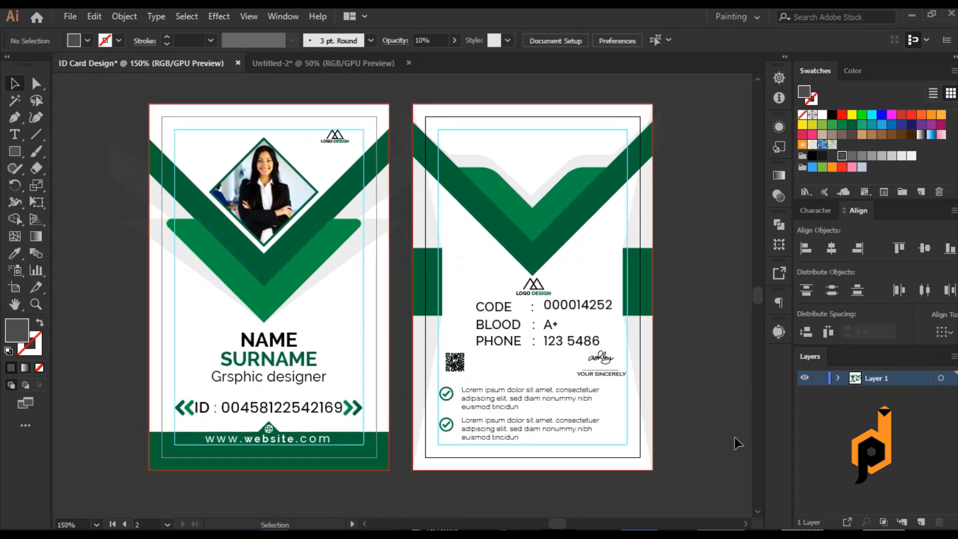